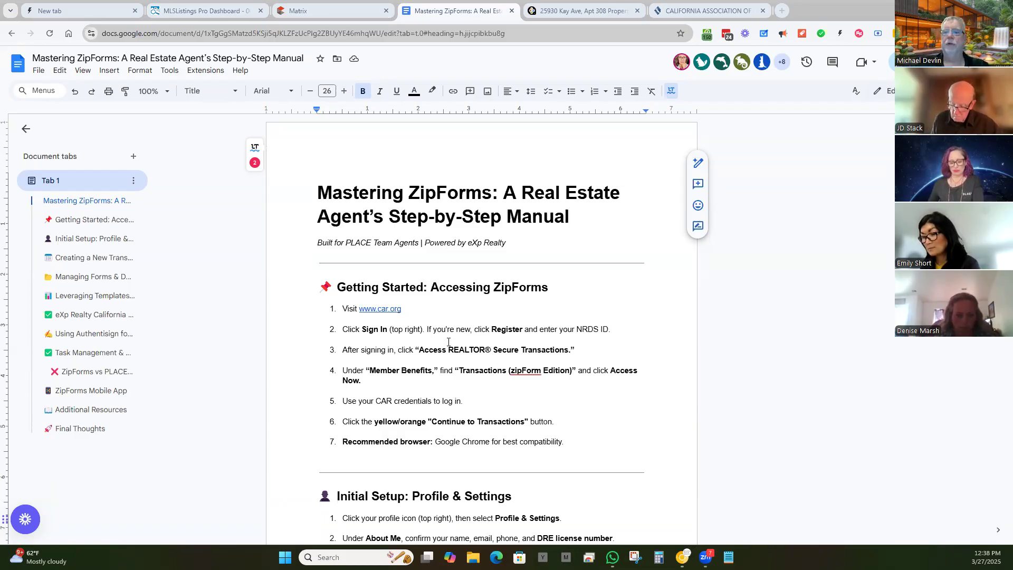
Step: Scroll the ZipForms manual down to 'Creating a New Transaction', then switch to the C.A.R. tab
scroll(449, 342, "down", 3)
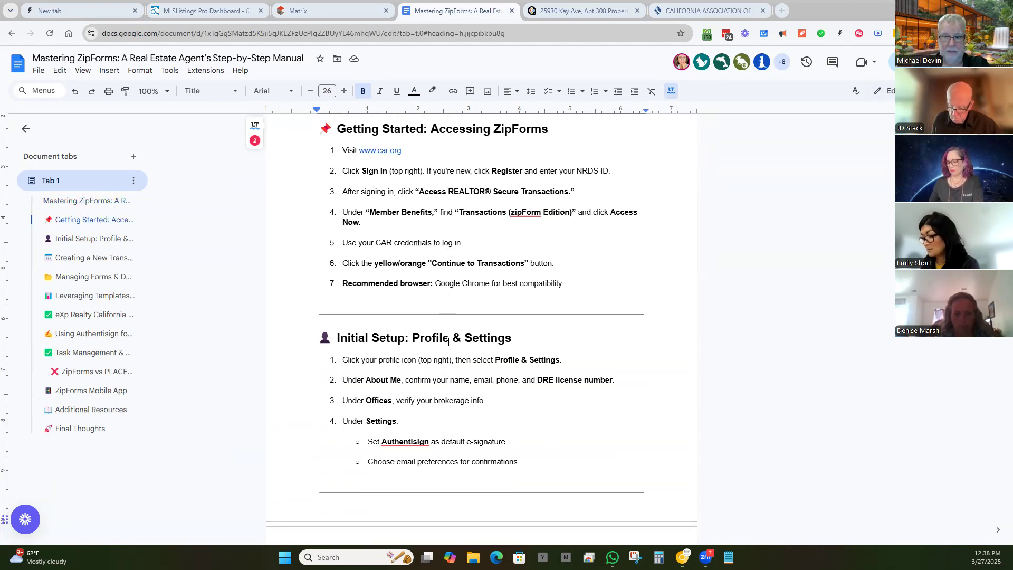
scroll(448, 342, "down", 2)
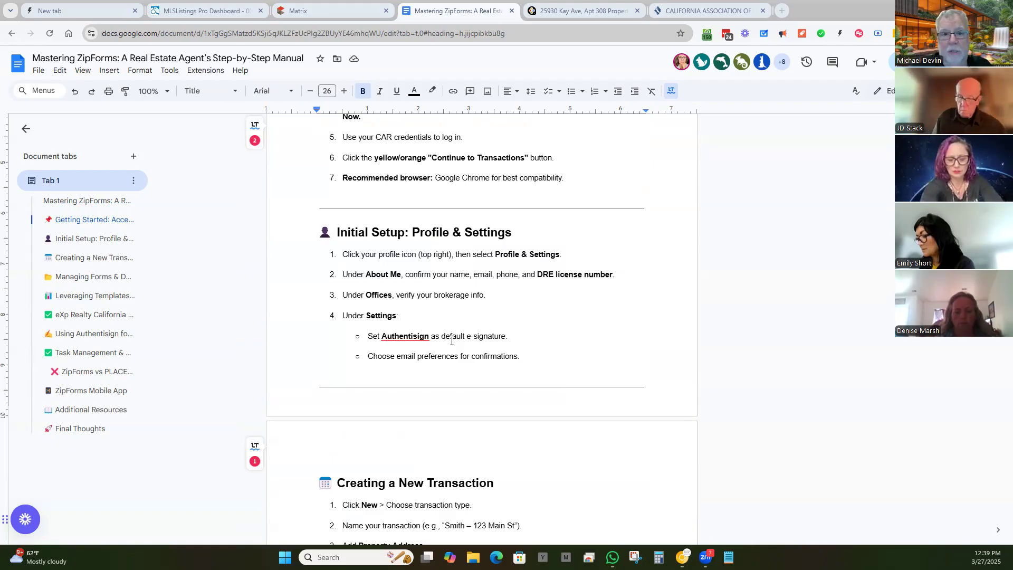
scroll(552, 190, "down", 6)
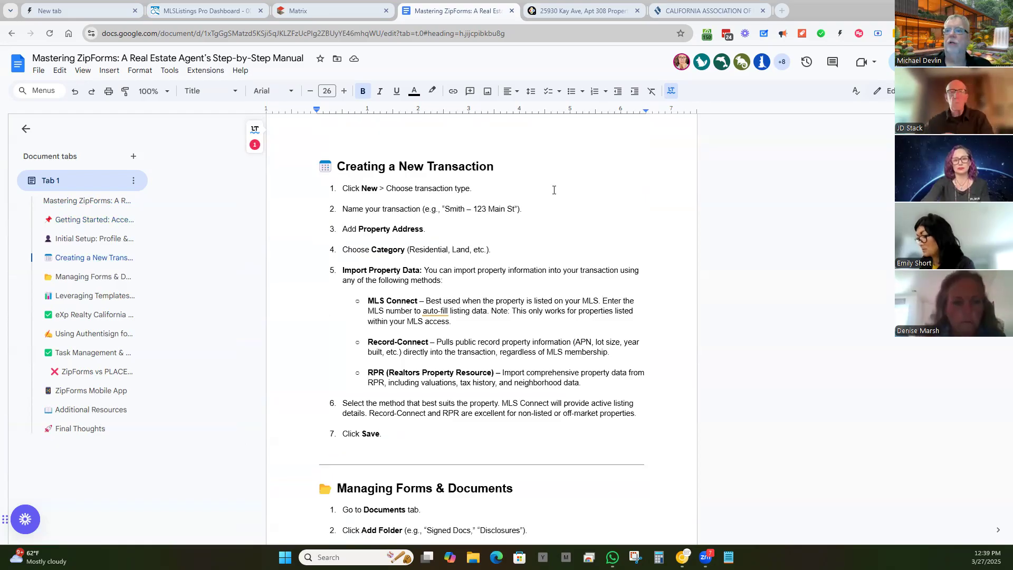
left_click(698, 12)
mouse_move(682, 555)
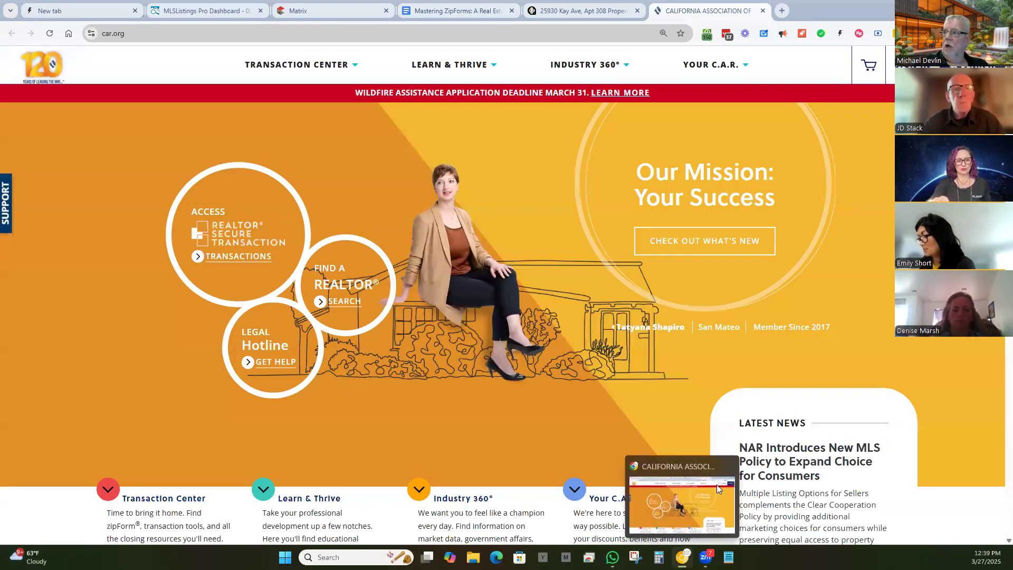
Step: Sign in to car.org with saved credentials and launch Lone Wolf Transactions from Member Benefits
left_click(876, 71)
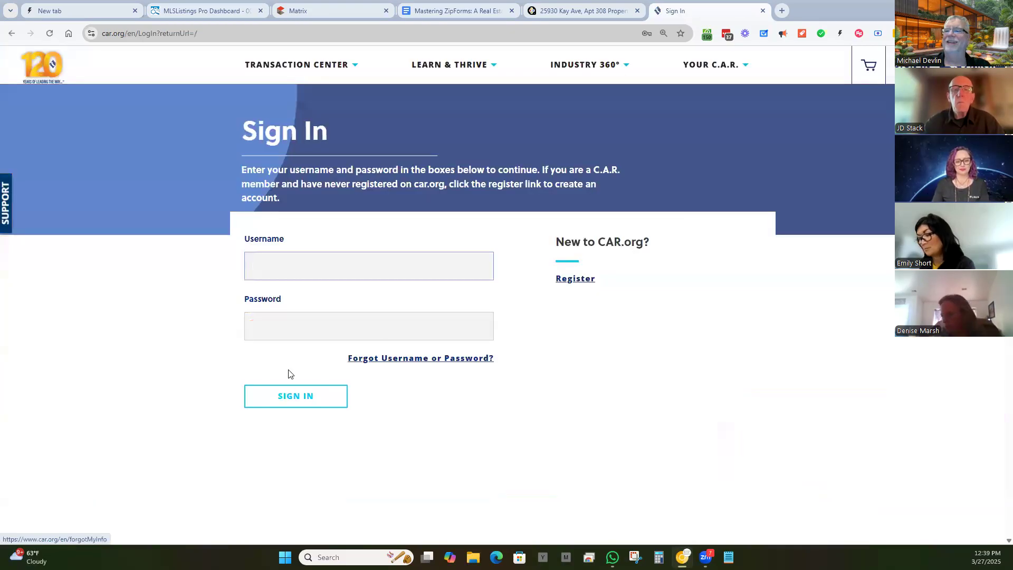
left_click(283, 394)
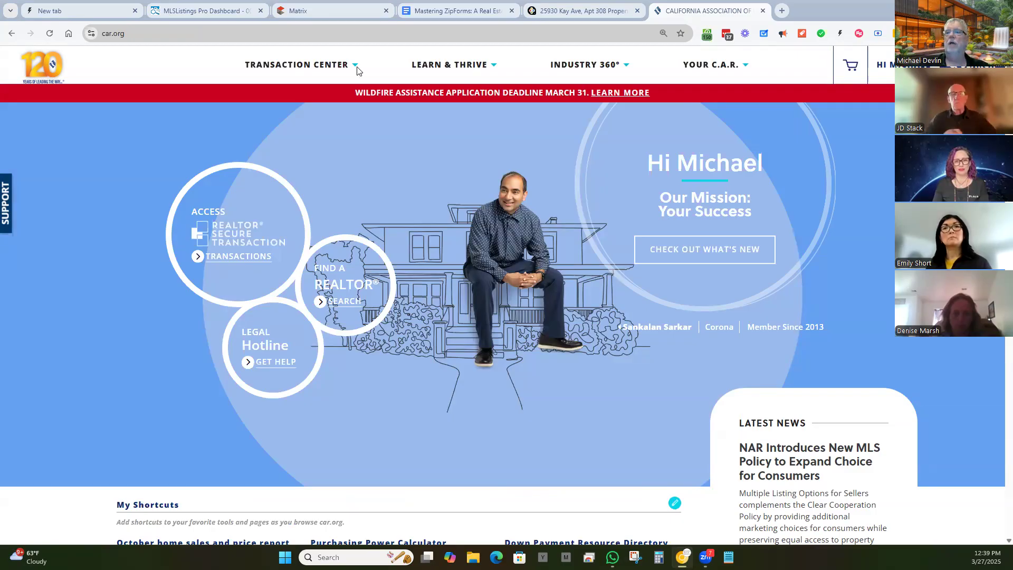
left_click(240, 257)
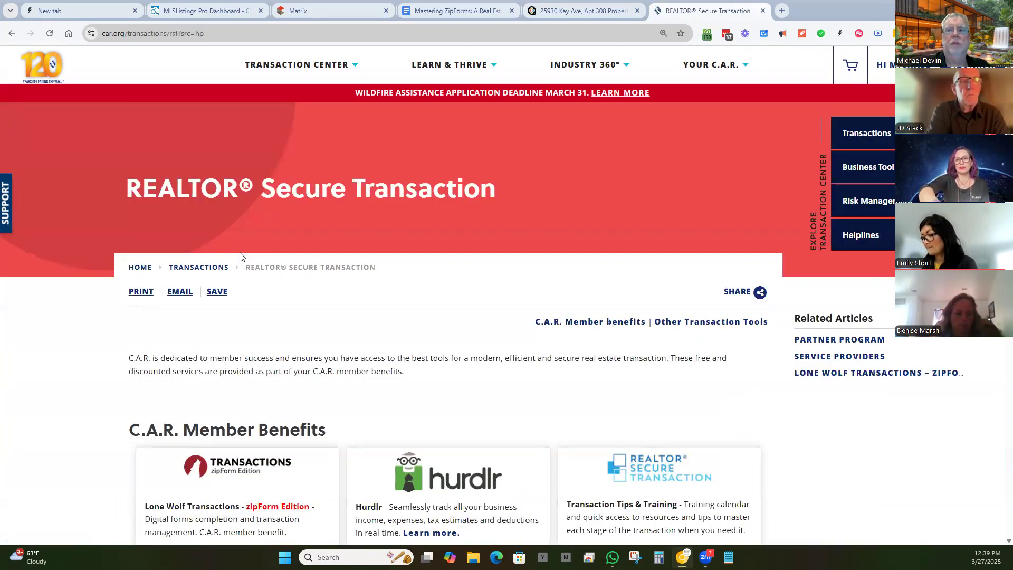
scroll(273, 221, "down", 4)
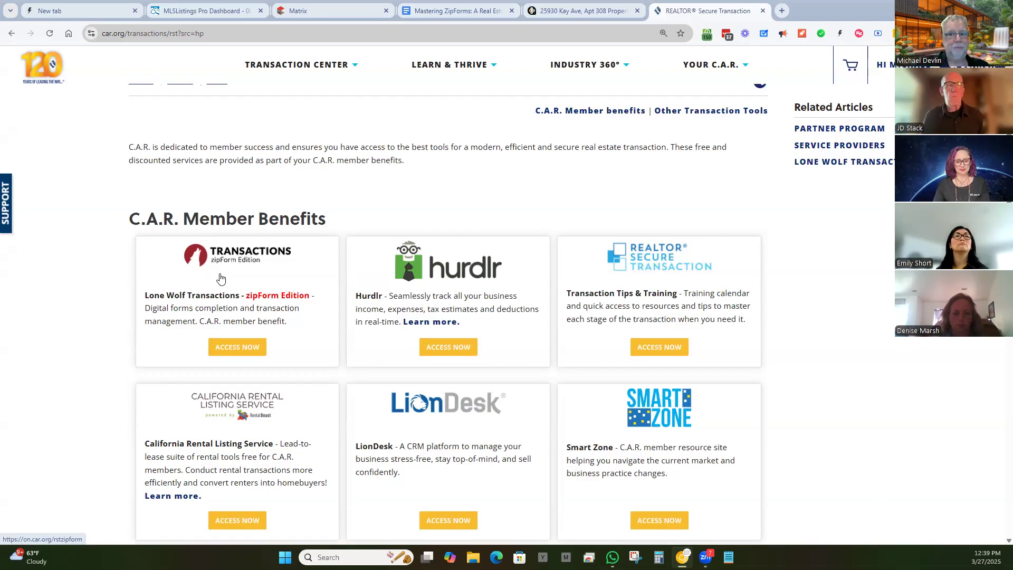
left_click(239, 347)
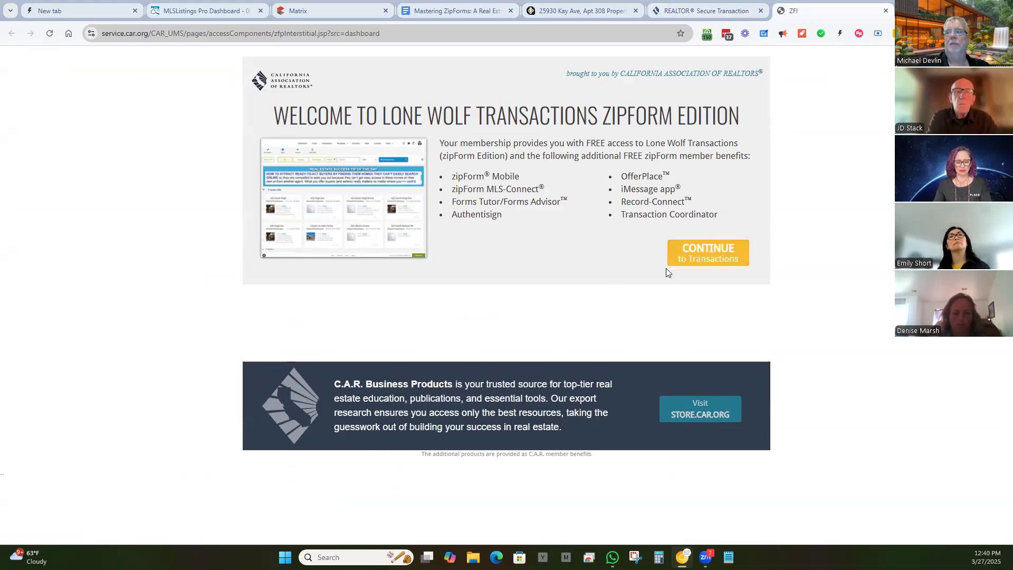
left_click(706, 260)
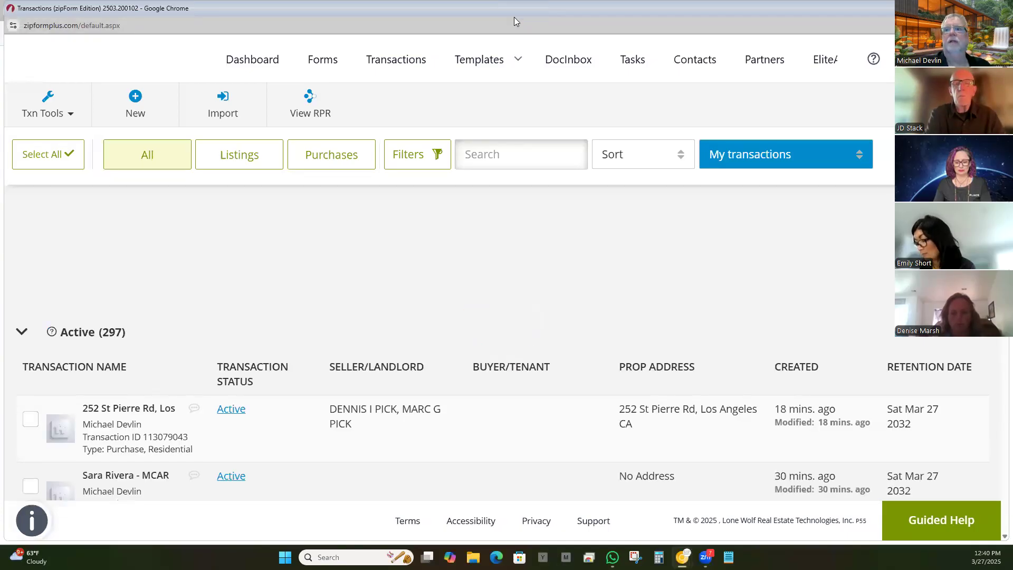
double_click(514, 17)
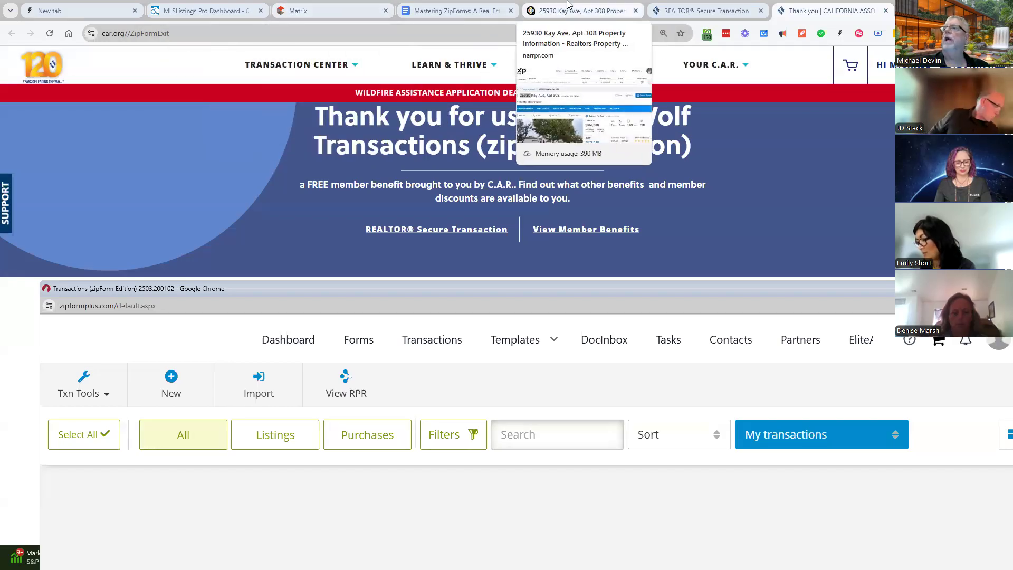
left_click(533, 10)
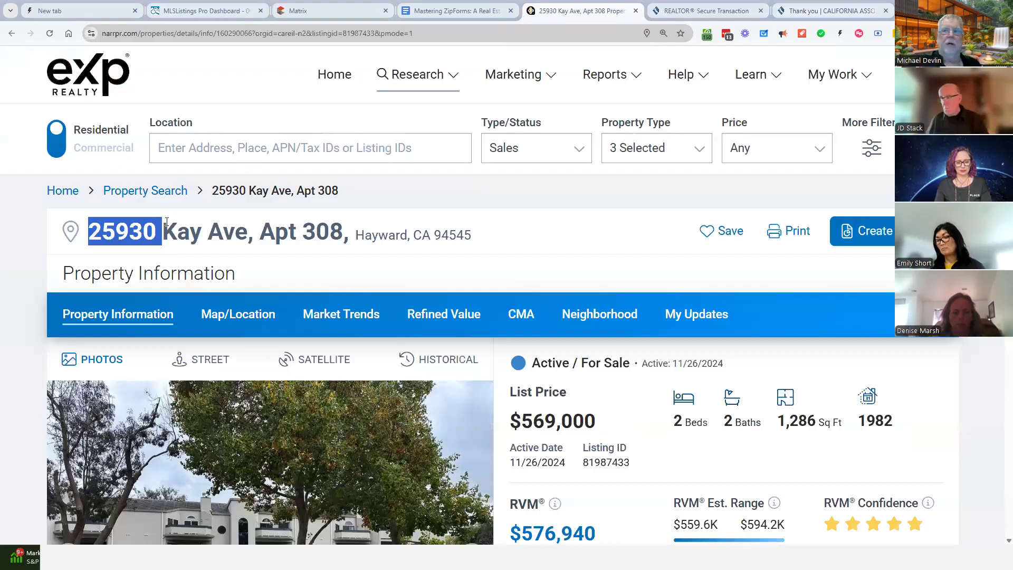
left_click(352, 16)
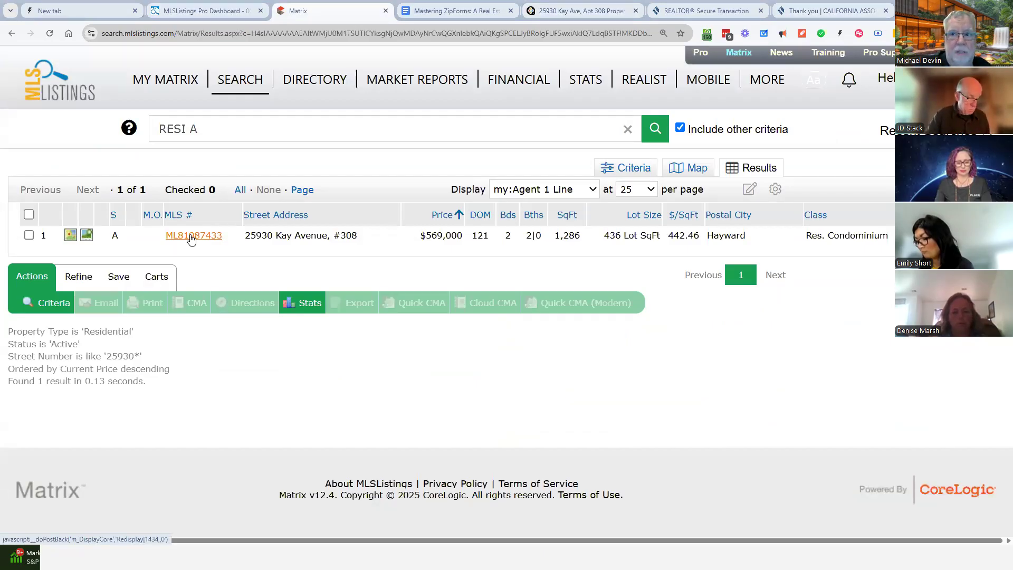
Step: Open the full ML81987433 listing and read through its details, including HOA and contact information
left_click(191, 236)
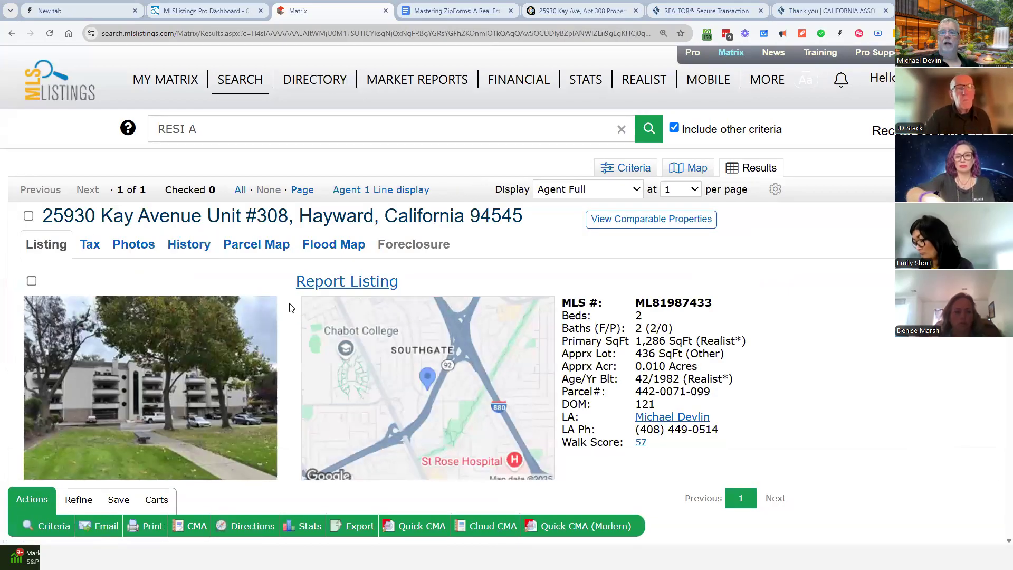
scroll(333, 254, "down", 3)
scroll(335, 248, "up", 1)
scroll(337, 242, "down", 1)
scroll(337, 241, "down", 1)
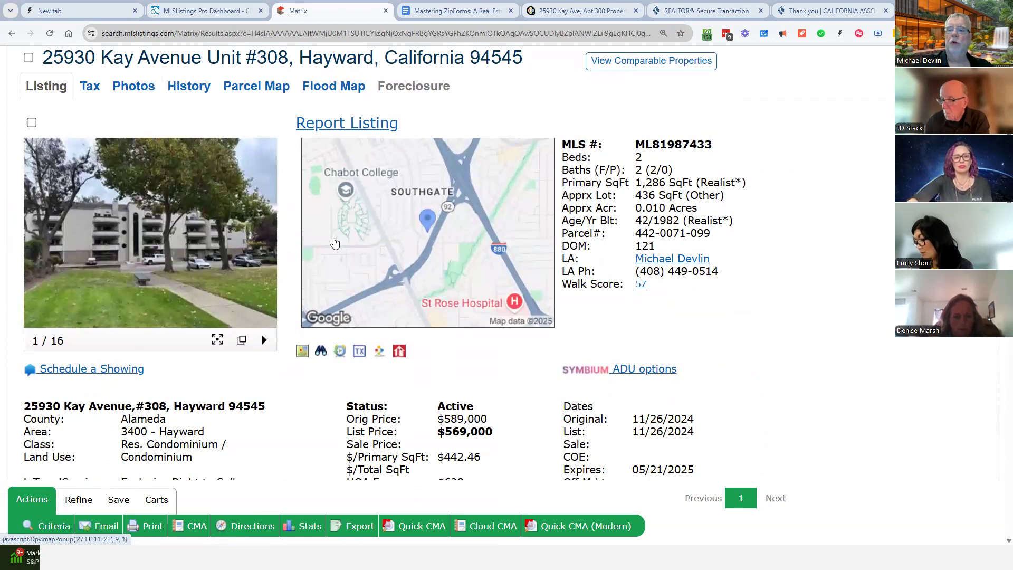
scroll(324, 247, "down", 4)
scroll(324, 247, "down", 3)
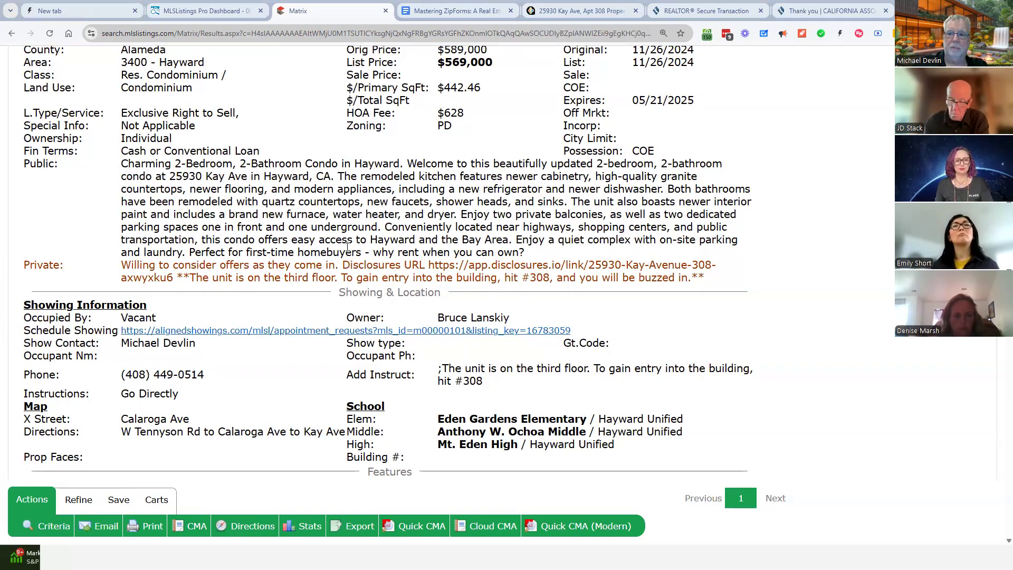
scroll(346, 239, "down", 3)
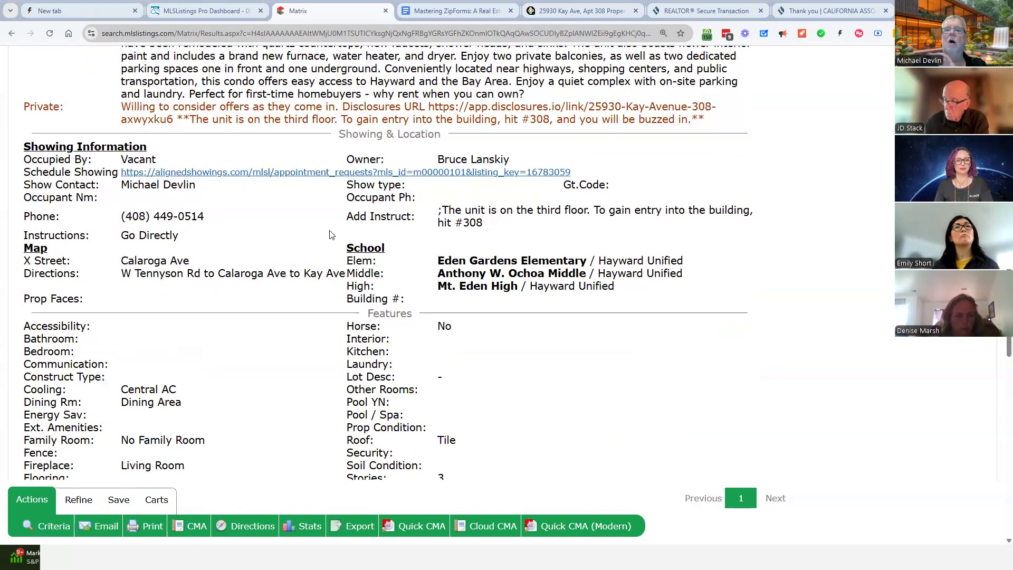
scroll(283, 236, "down", 12)
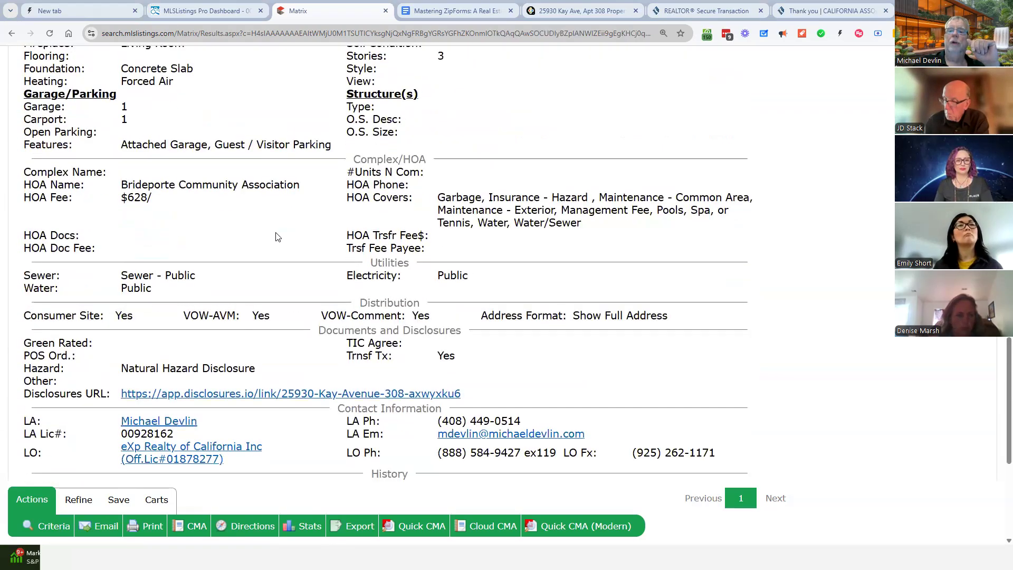
scroll(278, 237, "up", 2)
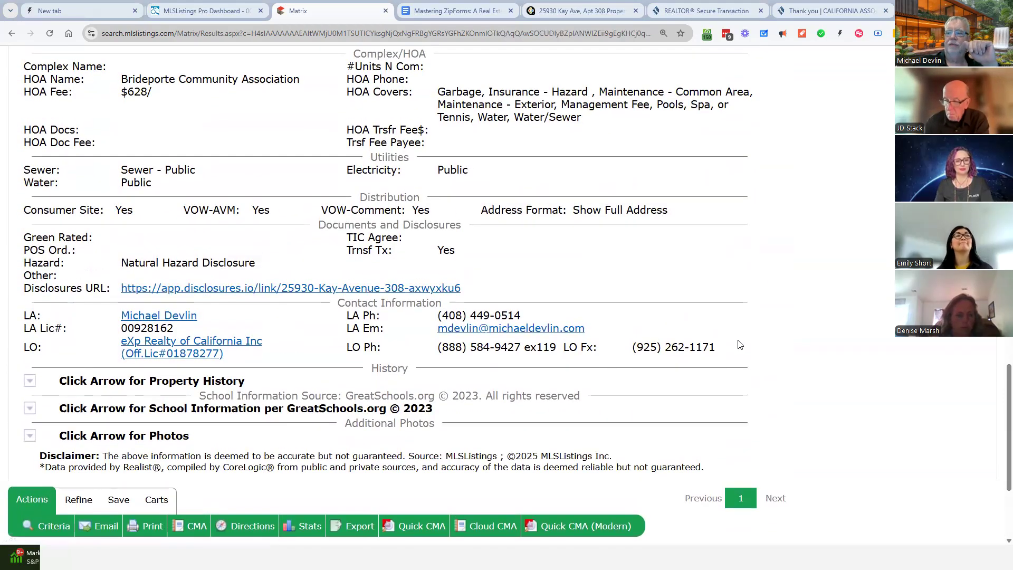
left_click_drag(740, 344, 23, 315)
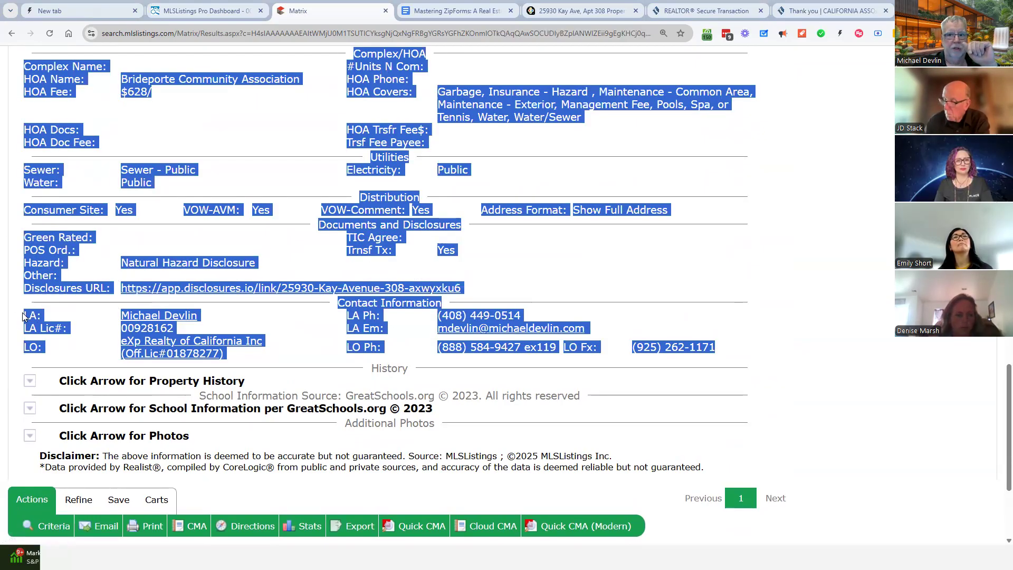
scroll(843, 238, "up", 15)
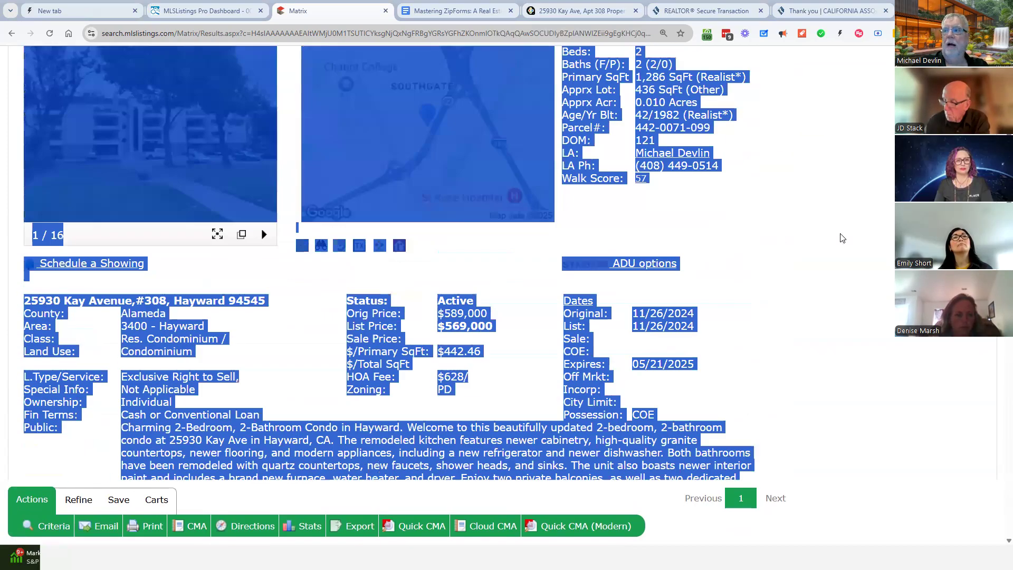
scroll(843, 238, "up", 5)
left_click(767, 276)
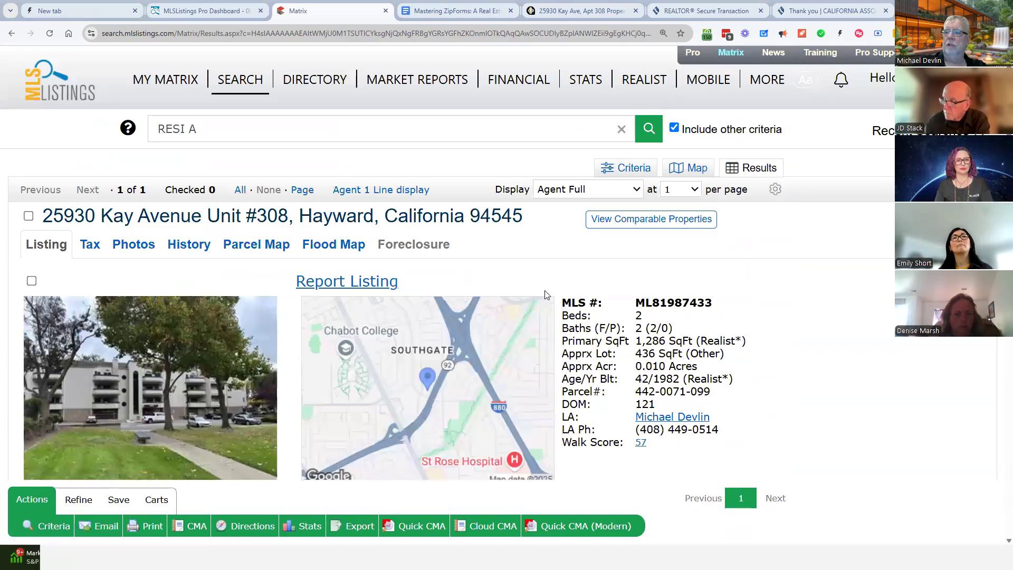
Step: Select the MLS number ML81987433, then minimize the Matrix browser window
left_click_drag(579, 301, 601, 302)
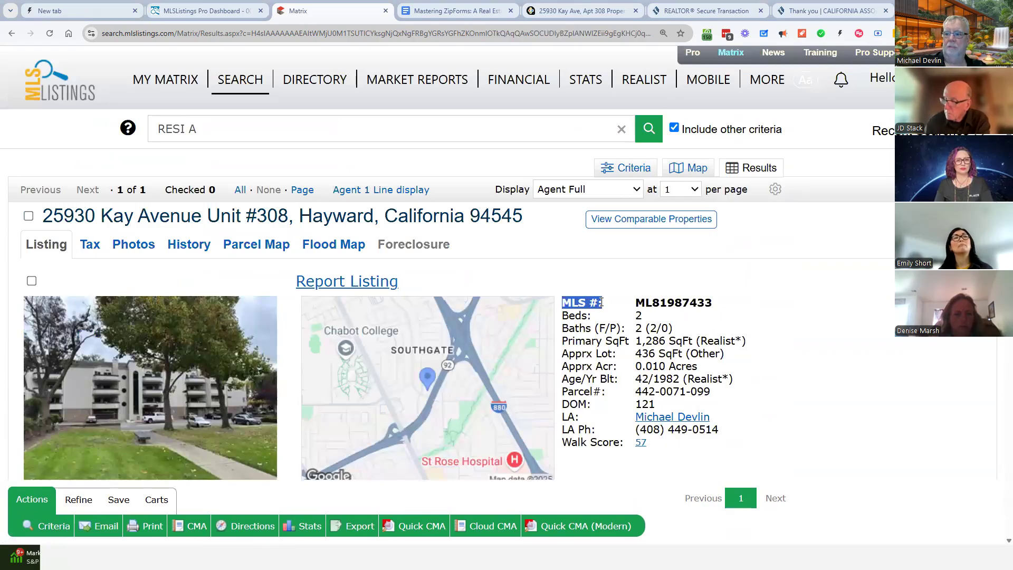
double_click(652, 302)
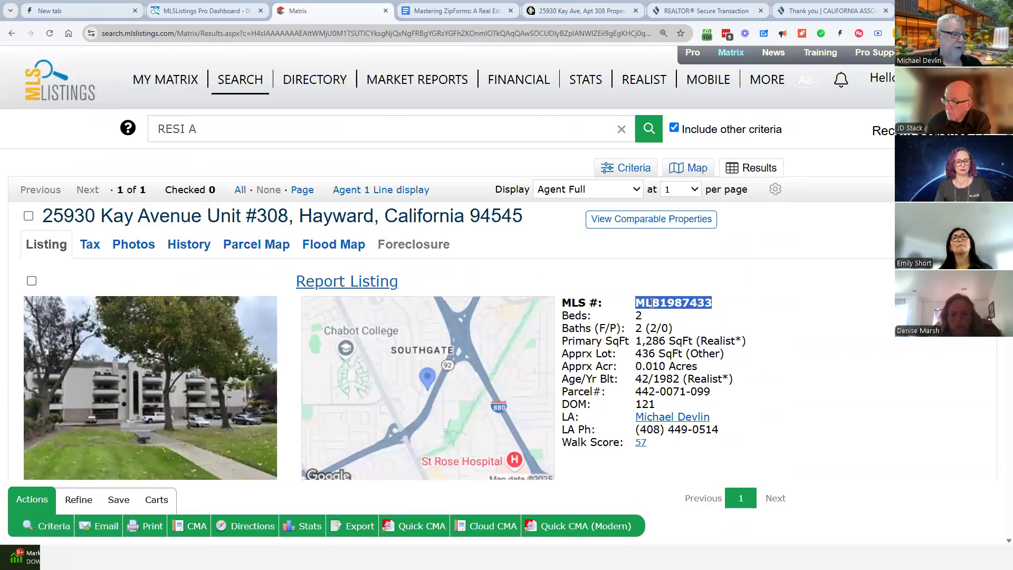
left_click(746, 305)
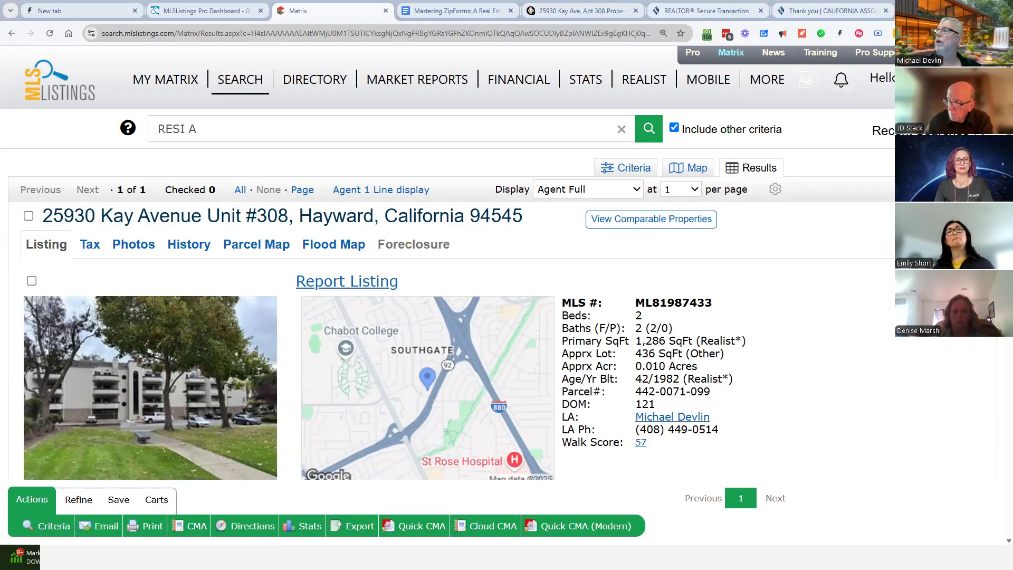
left_click(953, 9)
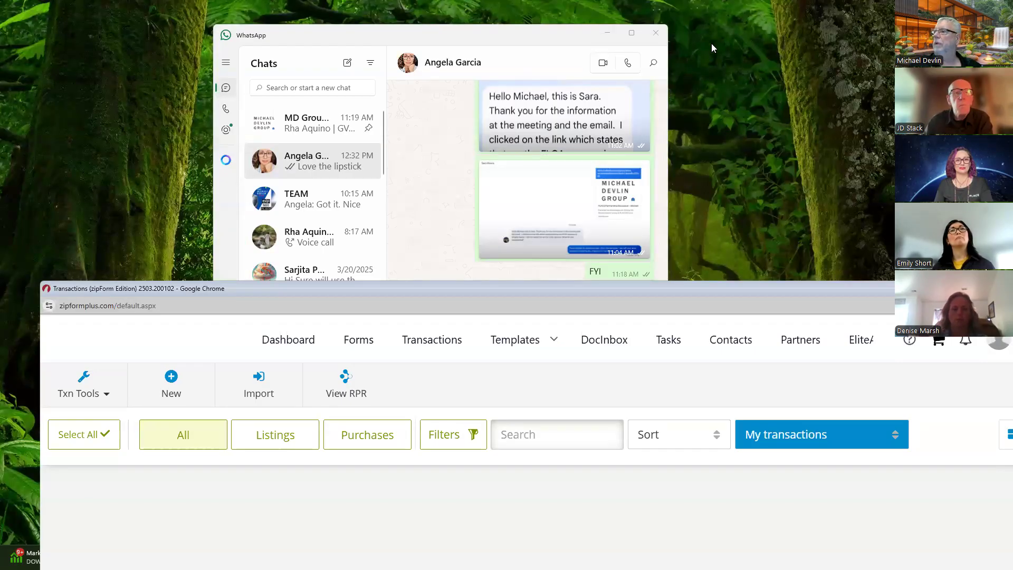
Step: Close WhatsApp and maximize the zipForm browser window to fill the screen
left_click(653, 37)
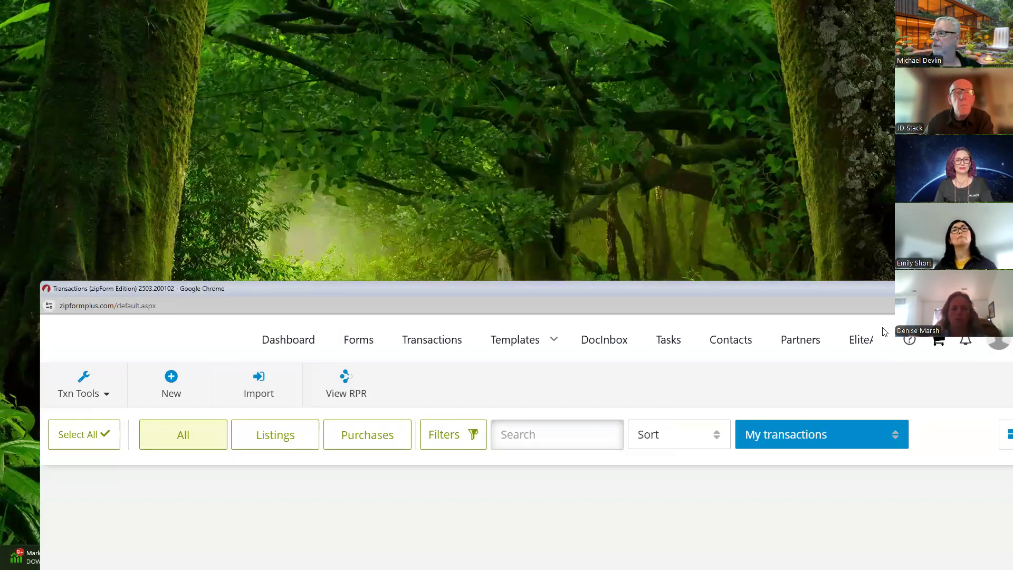
left_click(913, 305)
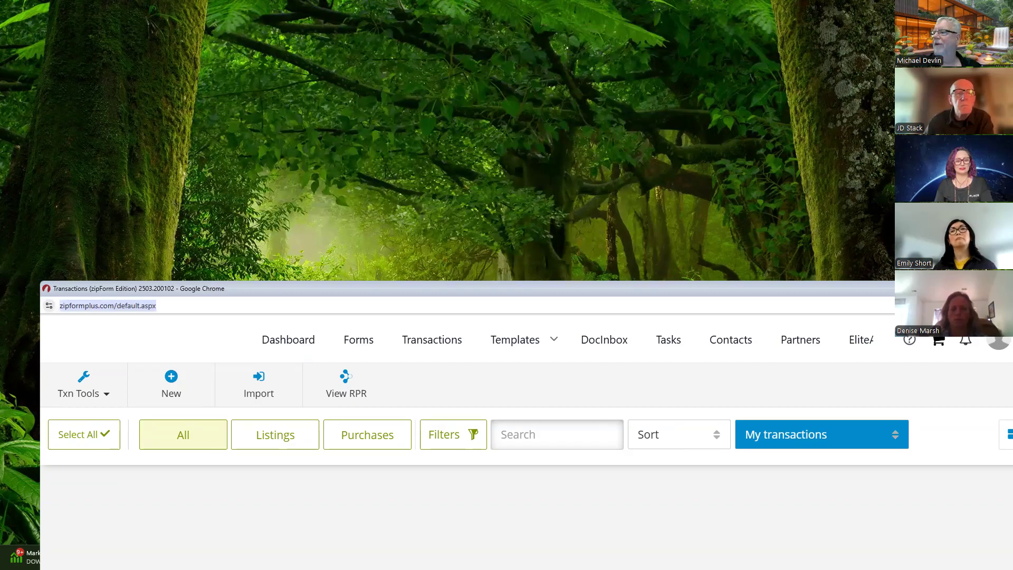
left_click_drag(475, 289, 473, 286)
left_click_drag(909, 295, 885, 70)
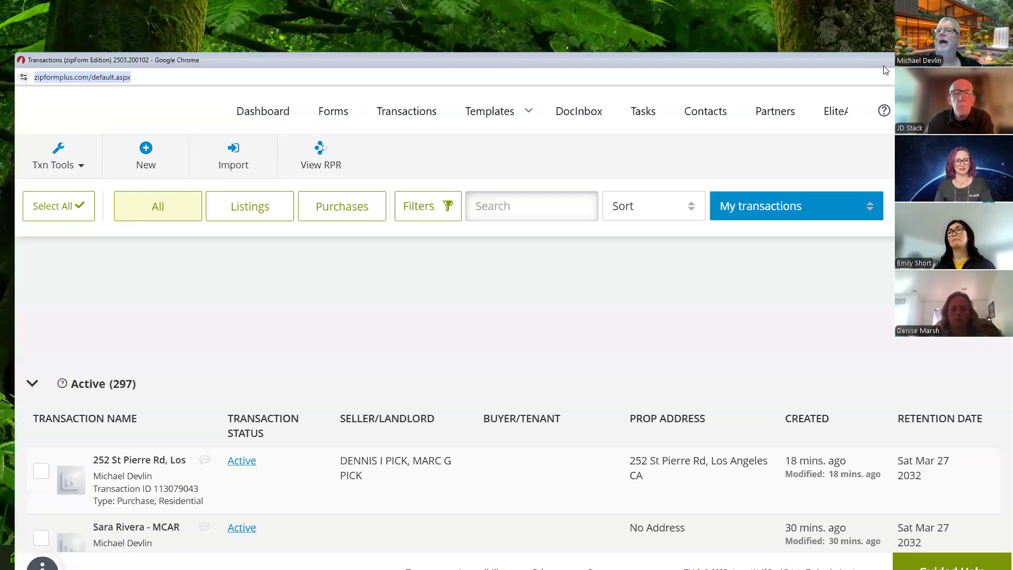
key("super+Up")
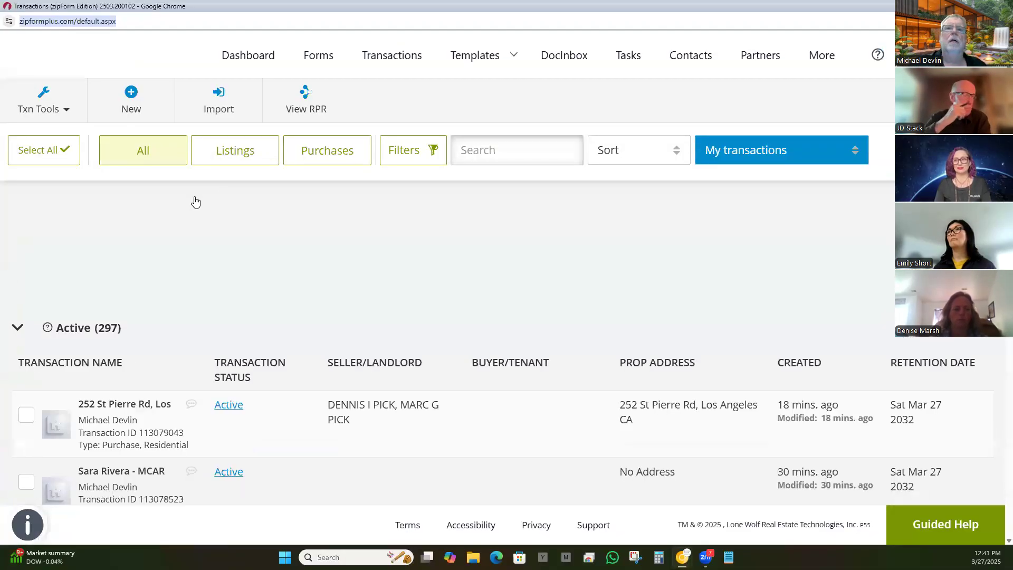
Step: Visit the Dashboard, attempt a new transaction twice, return to the Dashboard, and minimize the window
left_click(250, 53)
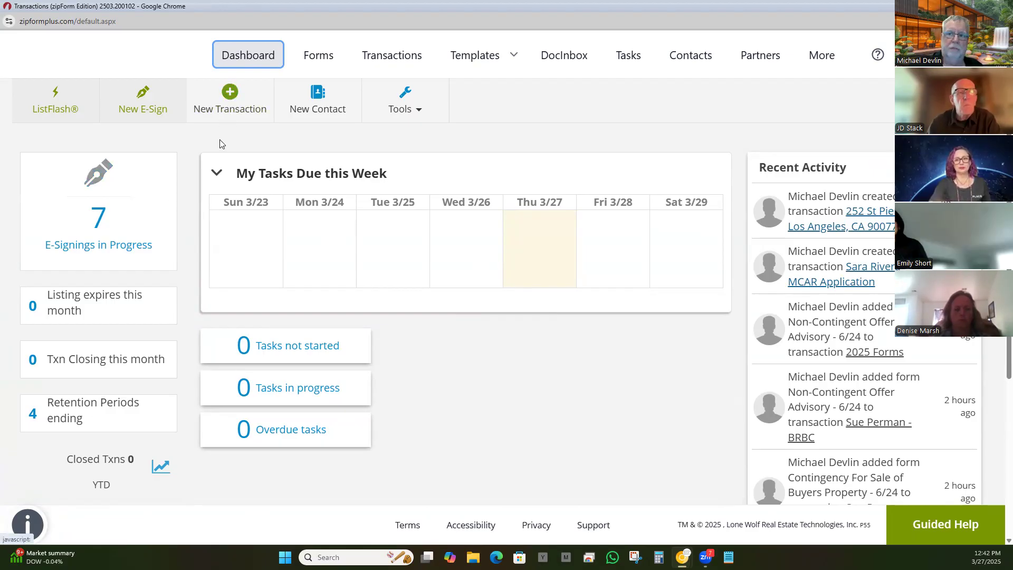
left_click(228, 100)
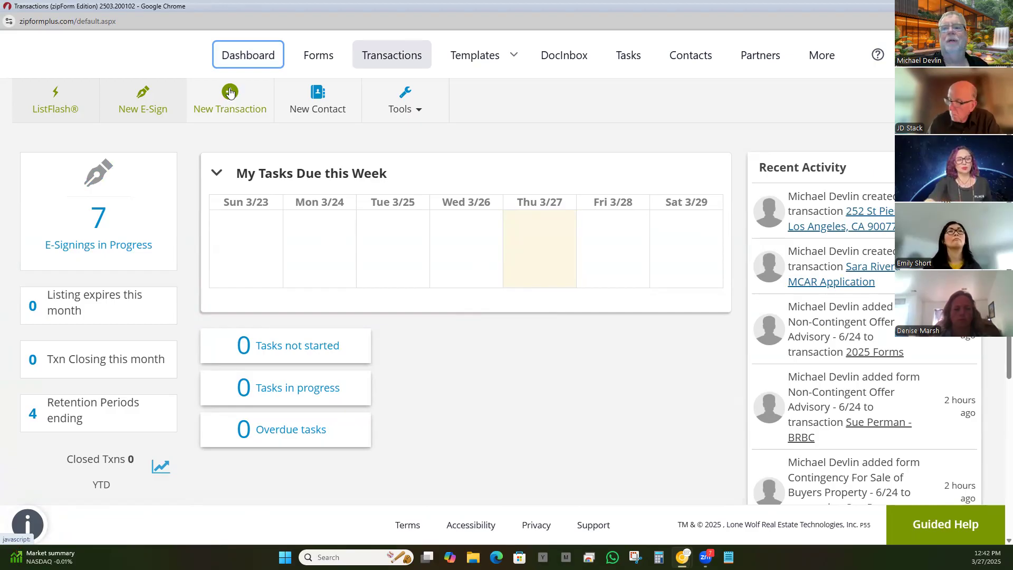
left_click(230, 94)
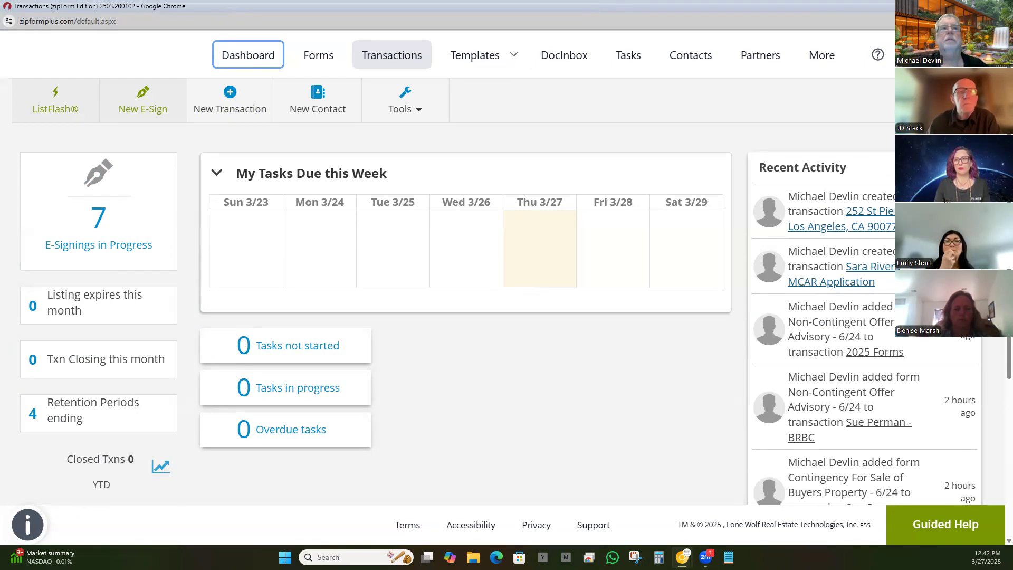
left_click(269, 54)
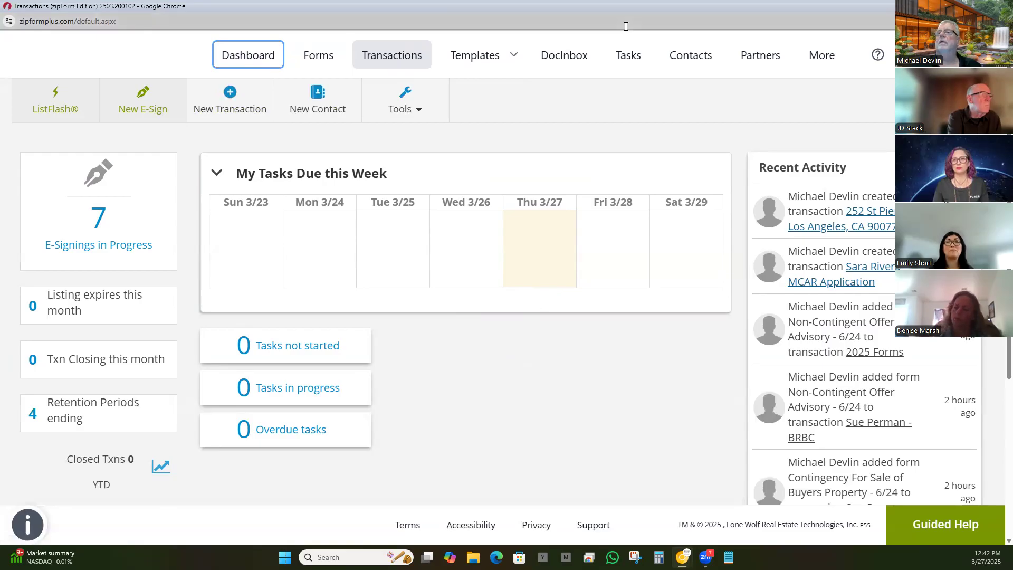
left_click(682, 557)
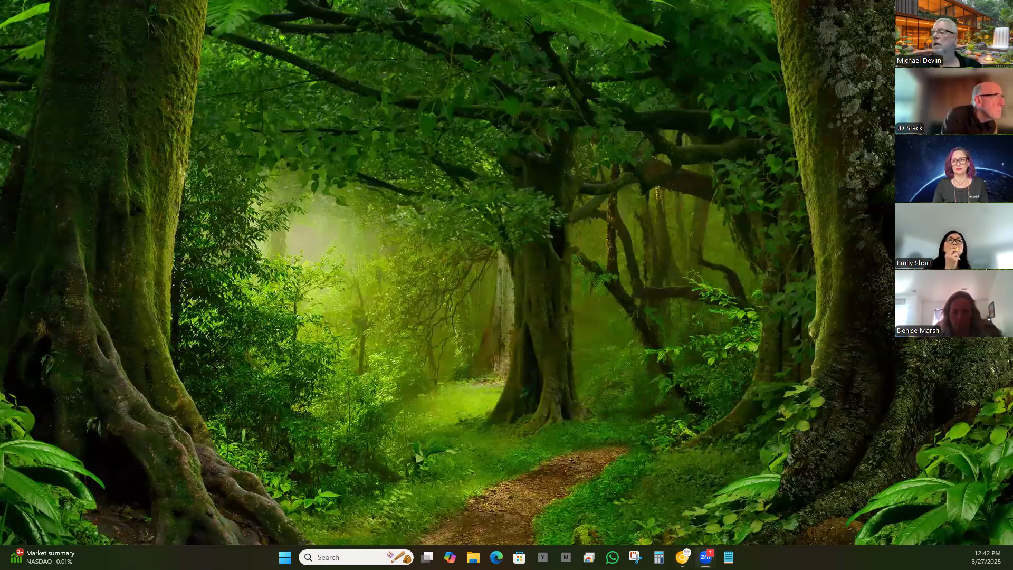
Step: Restore Chrome and relaunch Lone Wolf Transactions from the C.A.R. Member Benefits page
left_click(683, 557)
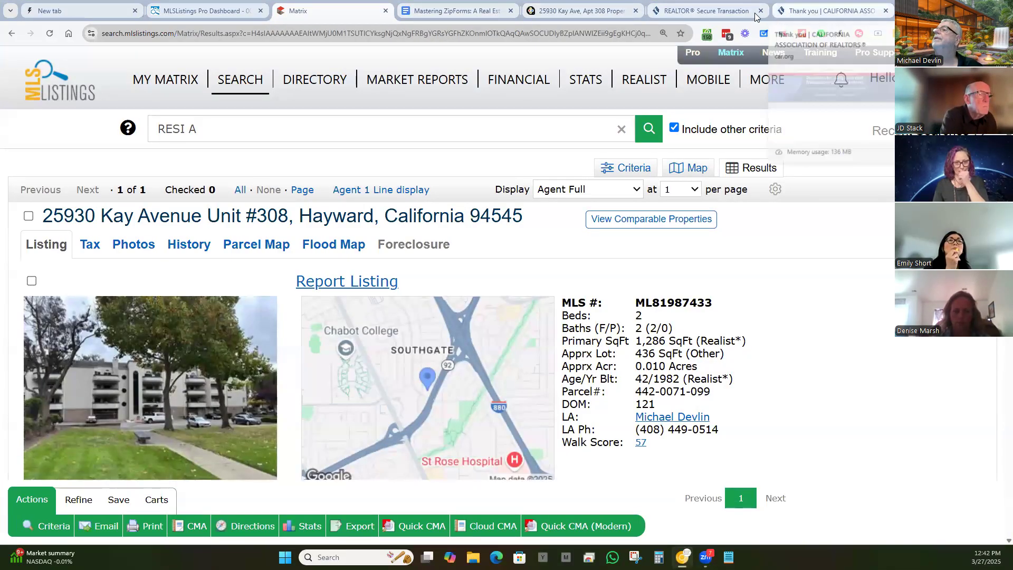
left_click(702, 11)
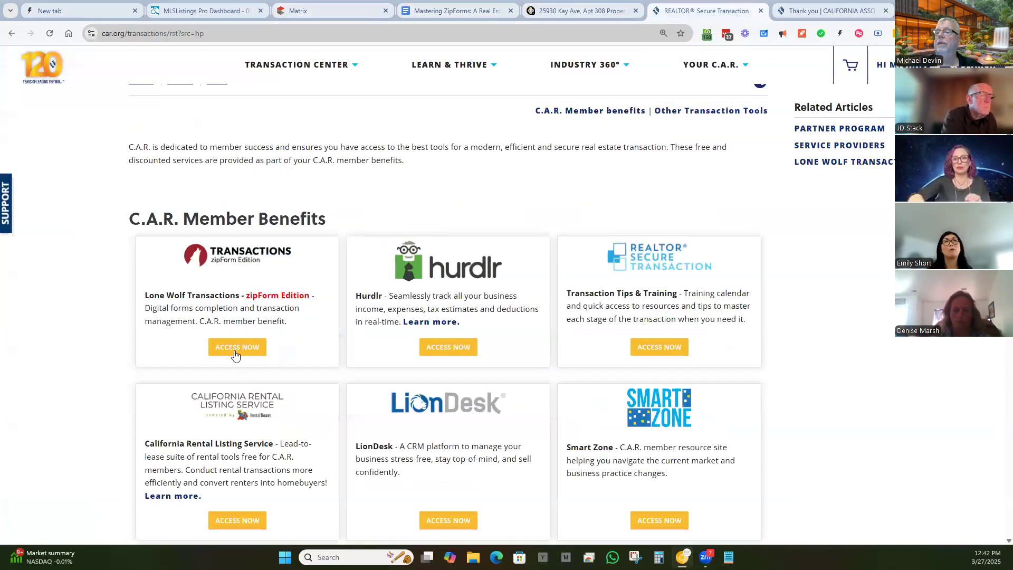
left_click(235, 350)
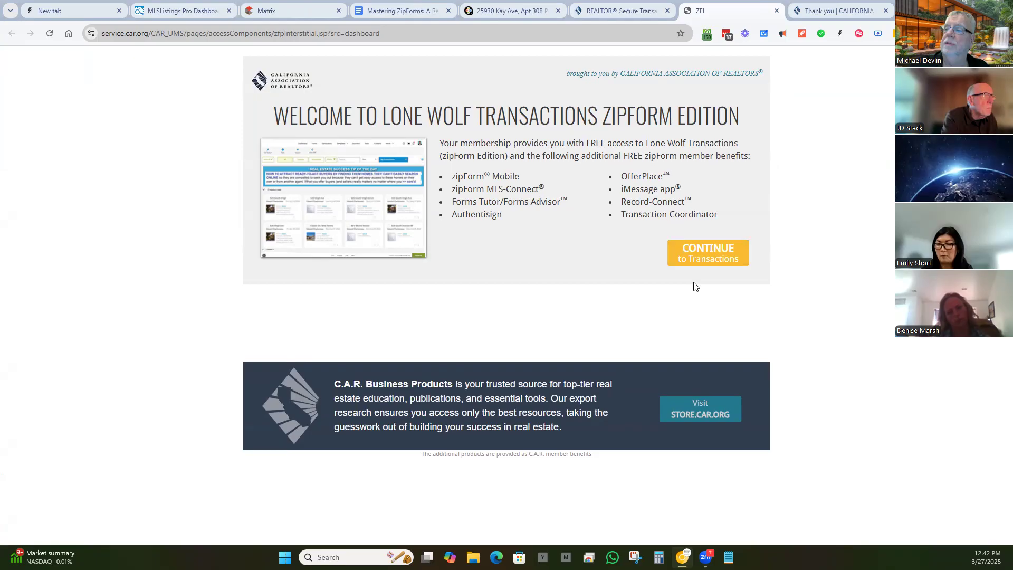
left_click(708, 257)
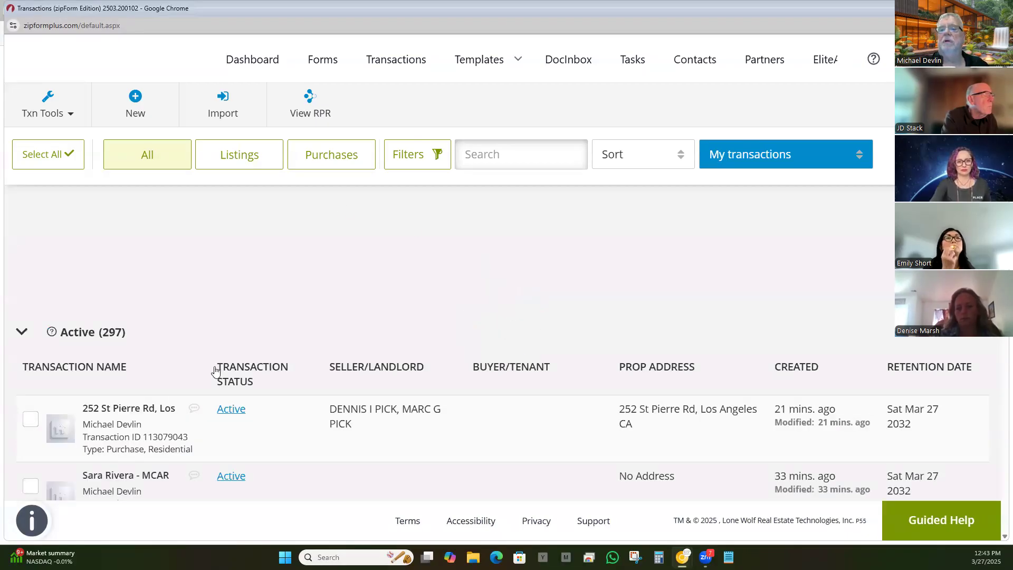
Step: Start a New Purchase or Offer transaction from the New options
left_click(136, 98)
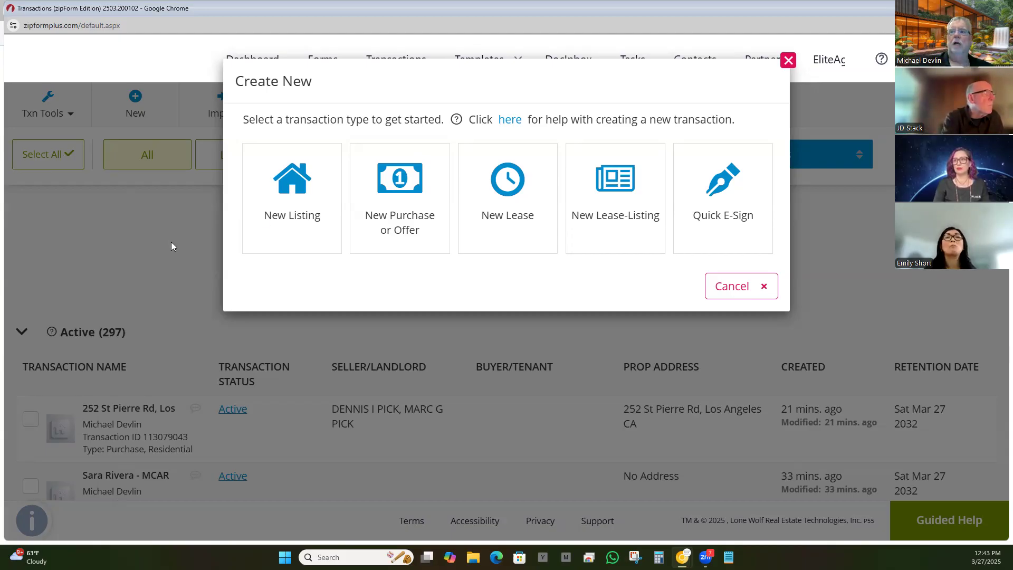
left_click(406, 181)
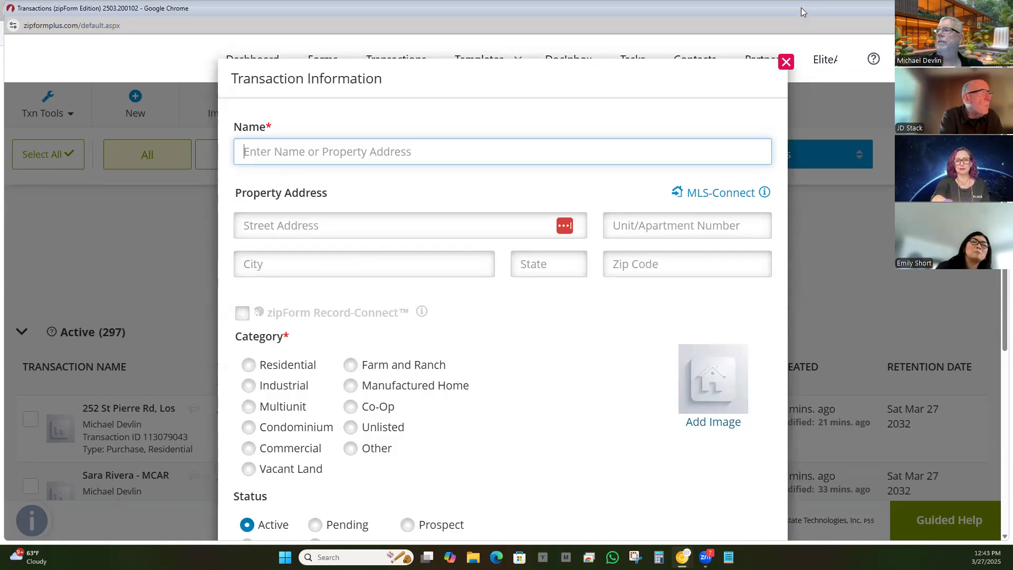
Step: Move the zipForm window aside and minimize the car.org window
left_click_drag(801, 12, 783, 81)
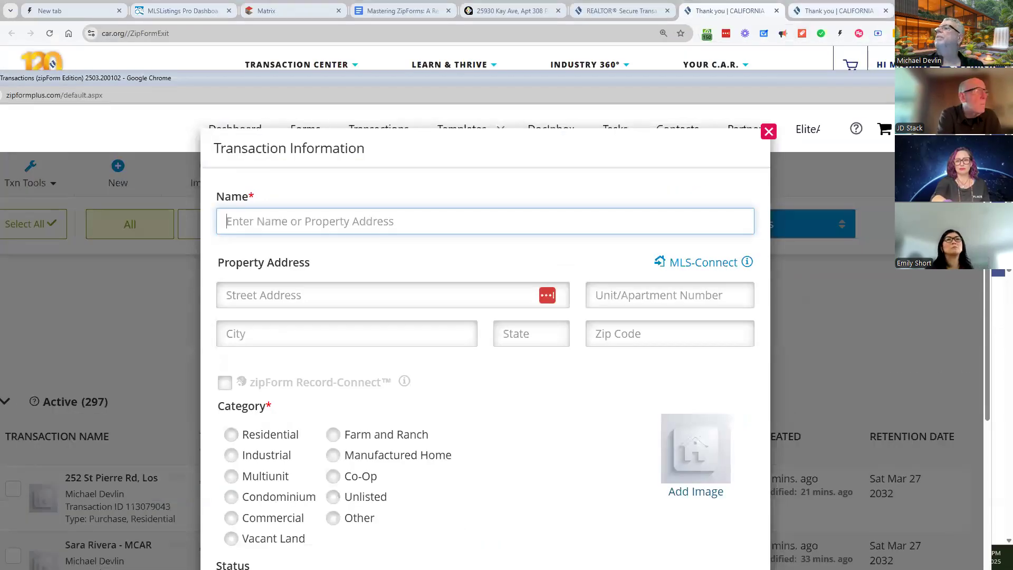
left_click(739, 11)
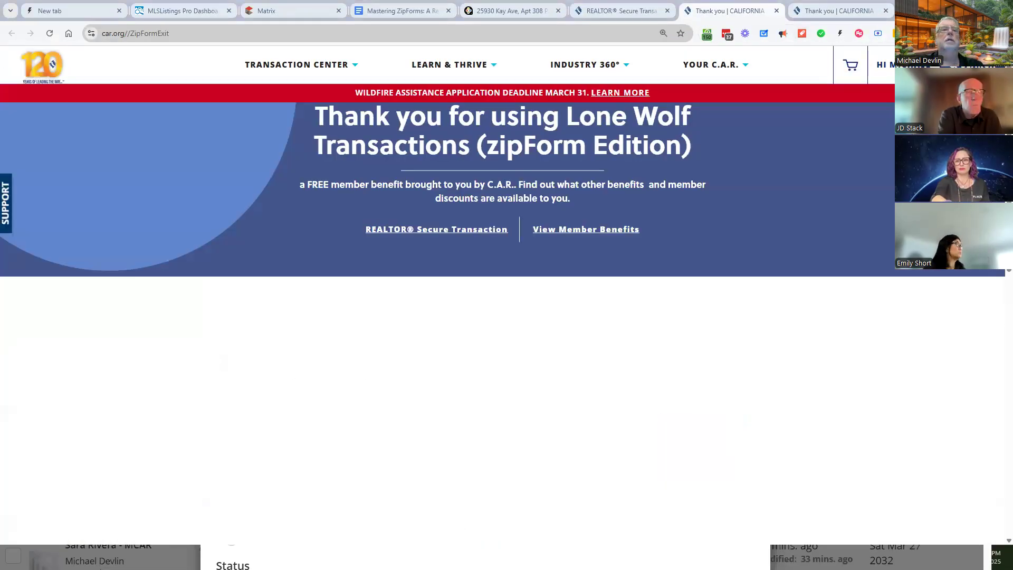
left_click(953, 9)
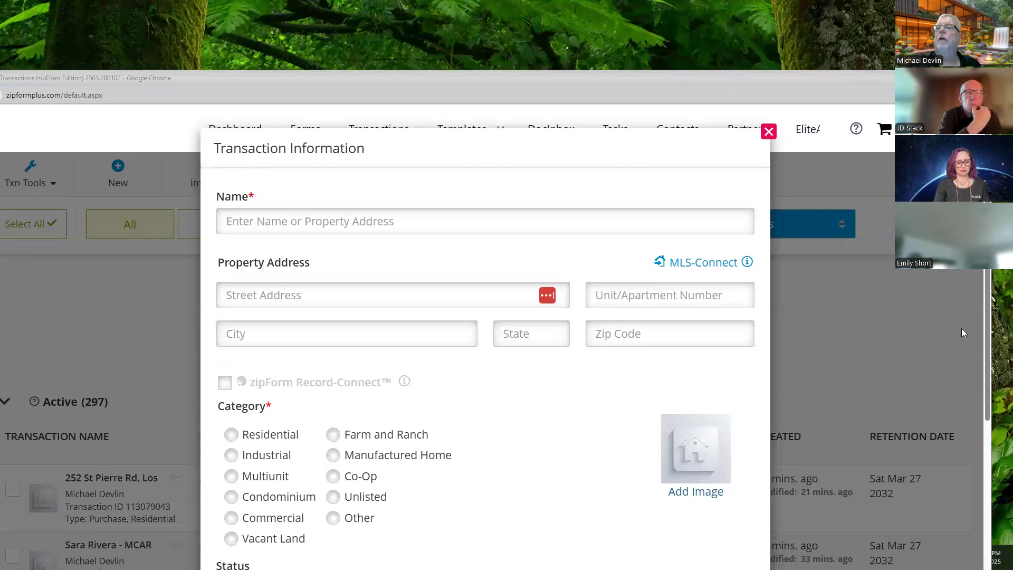
left_click(379, 214)
key("Down")
key("Return")
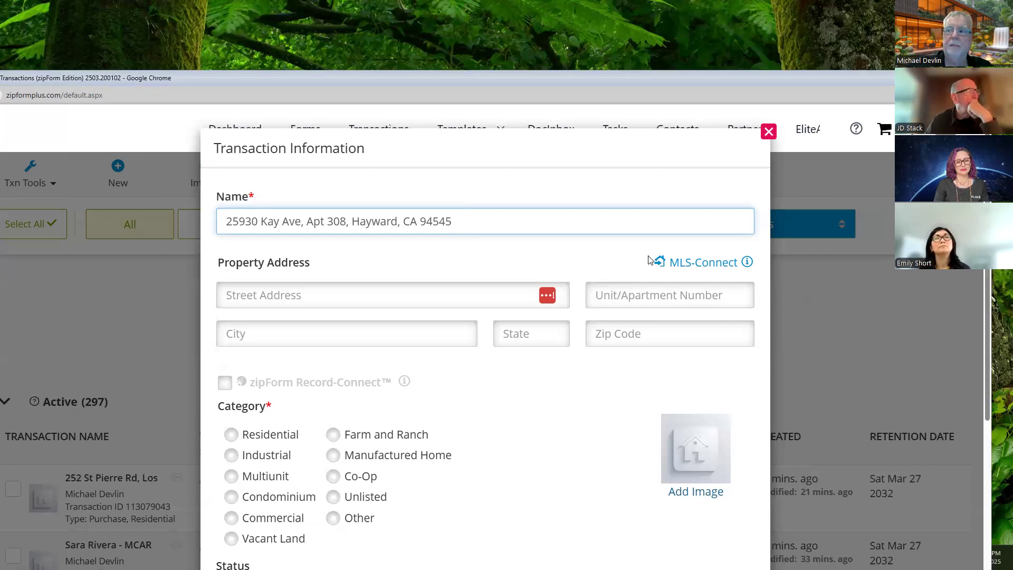
Step: Dismiss the Street Address suggestions and open the MLS-Connect listing import with MLSLIST selected
left_click(312, 291)
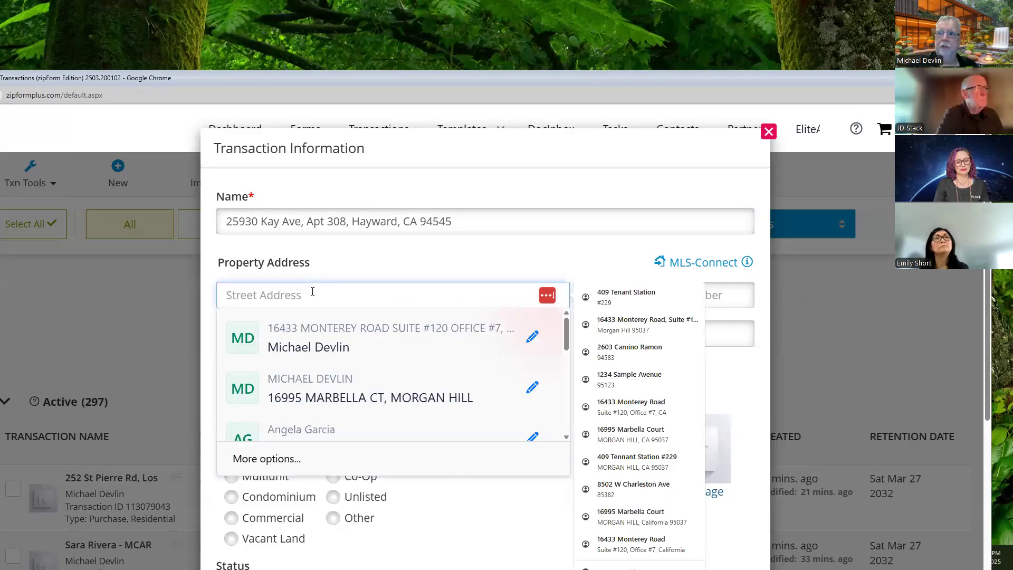
left_click(391, 193)
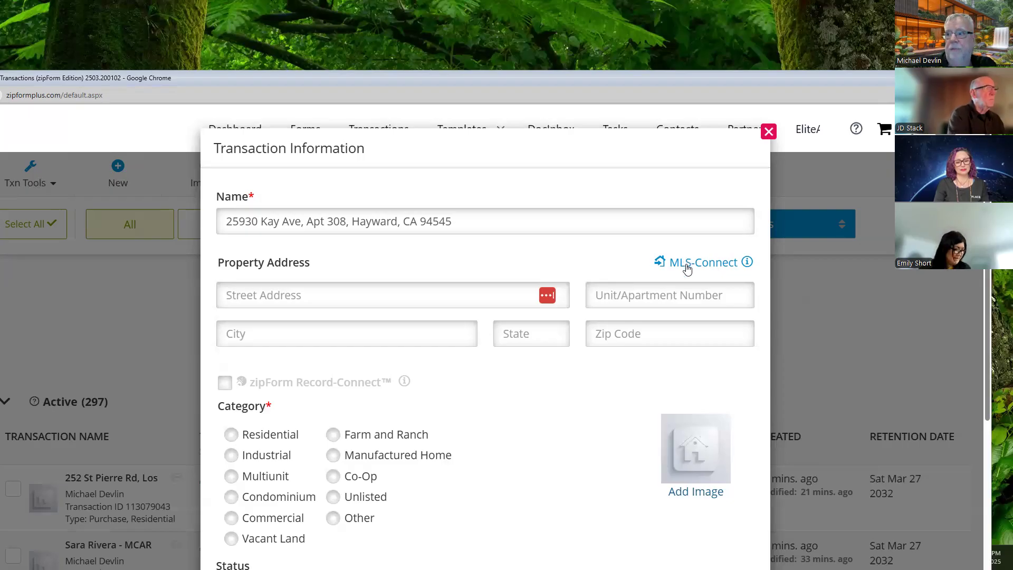
left_click(687, 267)
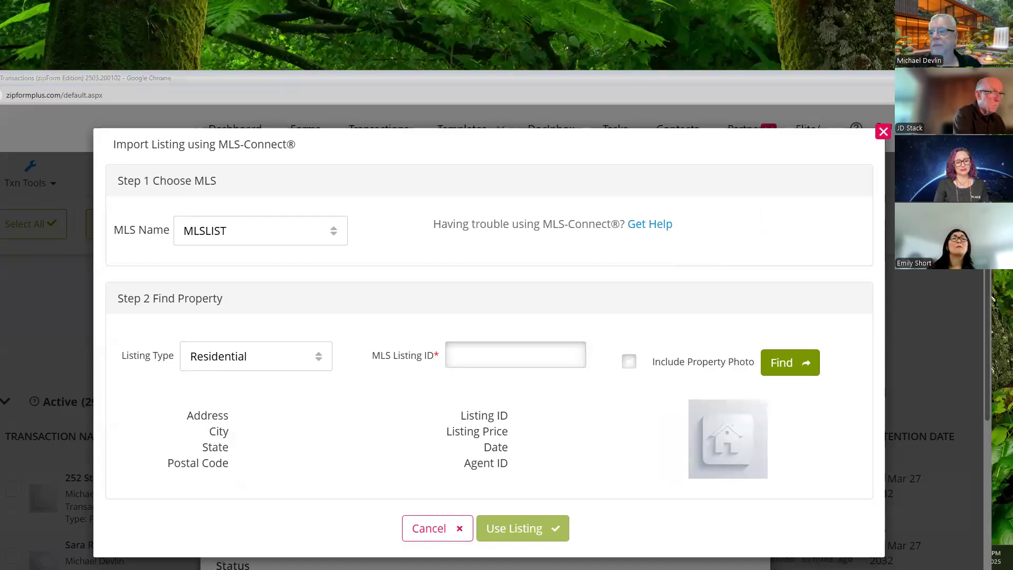
left_click(482, 358)
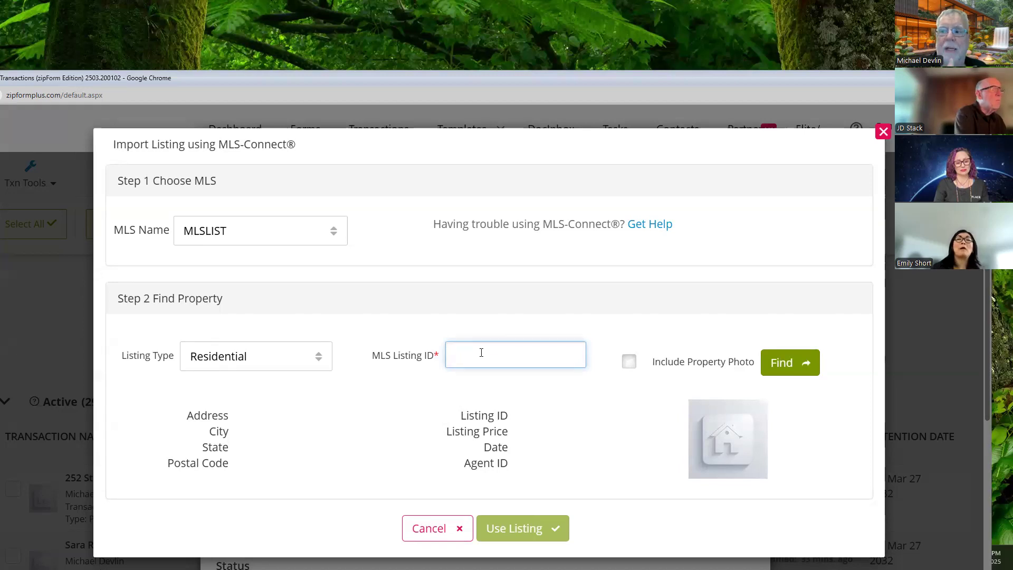
type("ML81987433")
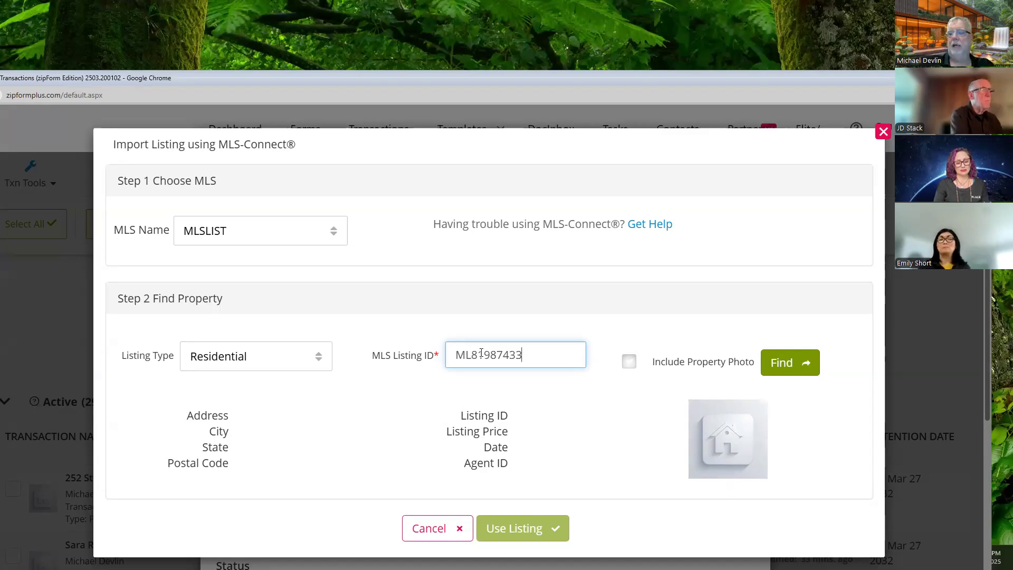
left_click(629, 362)
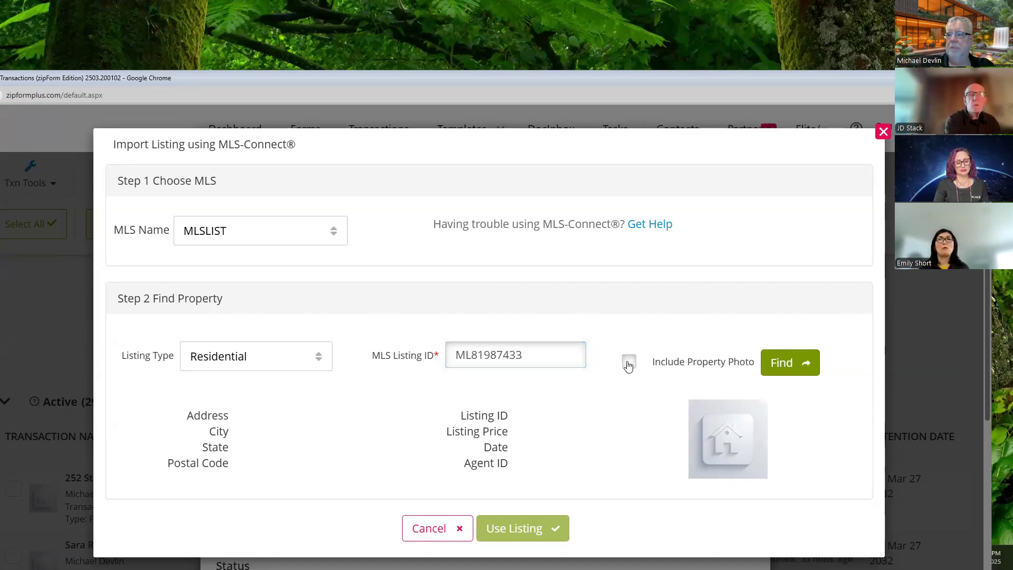
left_click(784, 364)
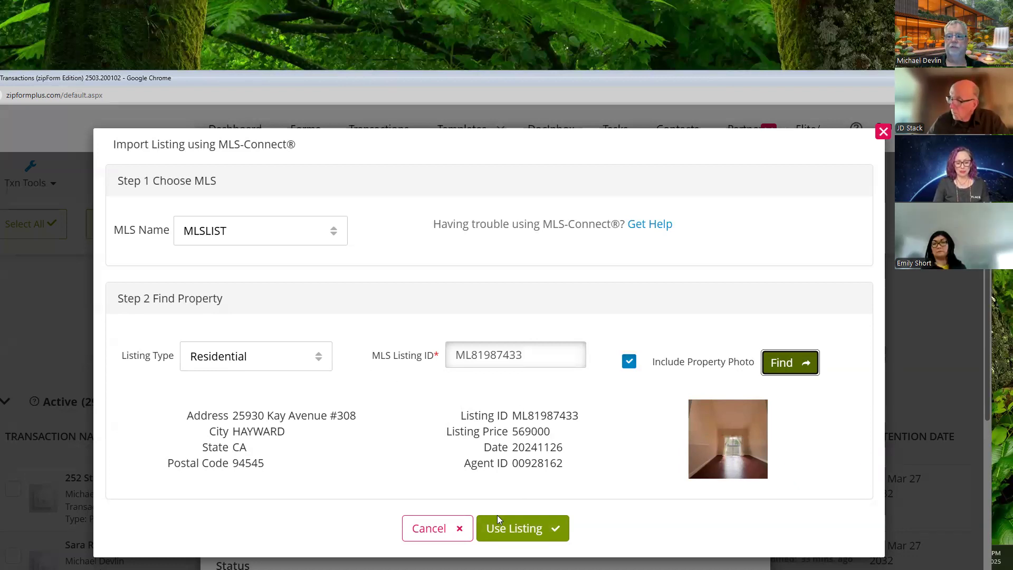
left_click(494, 530)
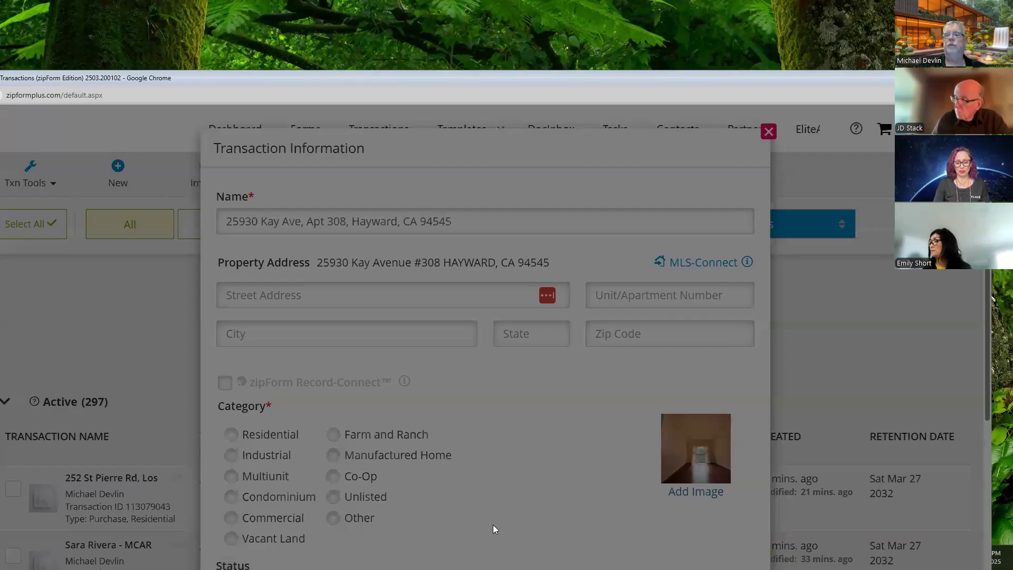
scroll(503, 446, "down", 3)
scroll(502, 436, "up", 2)
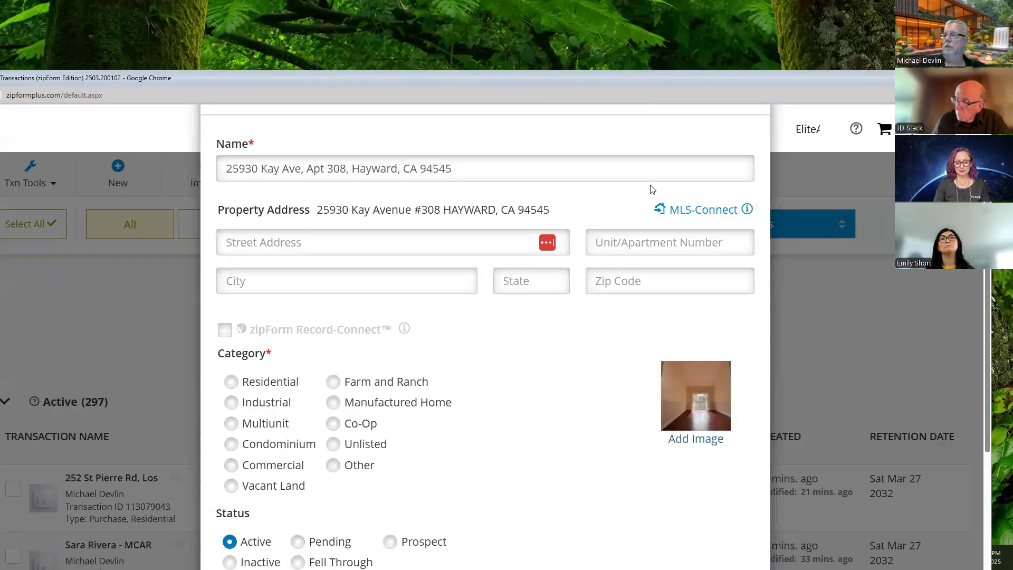
left_click(693, 206)
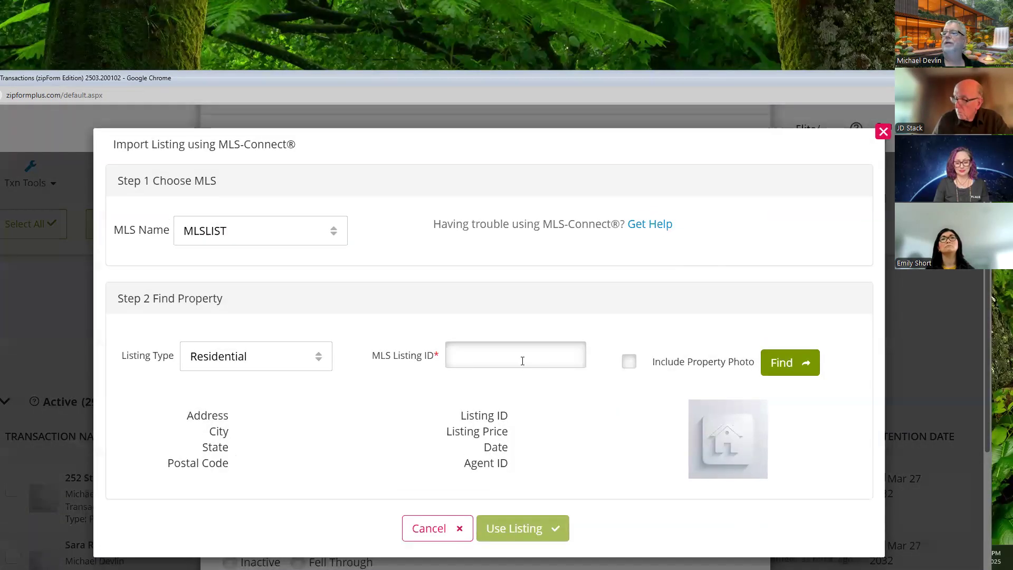
Step: Look up listing ML81987433 again without the property photo and apply it to the transaction
left_click(522, 359)
key("Down")
key("Return")
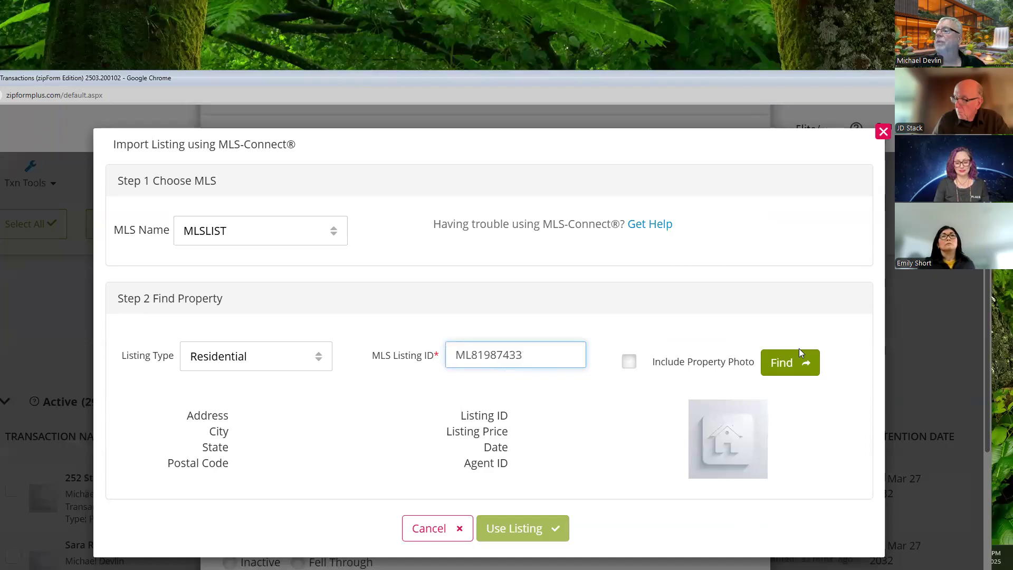
left_click(797, 373)
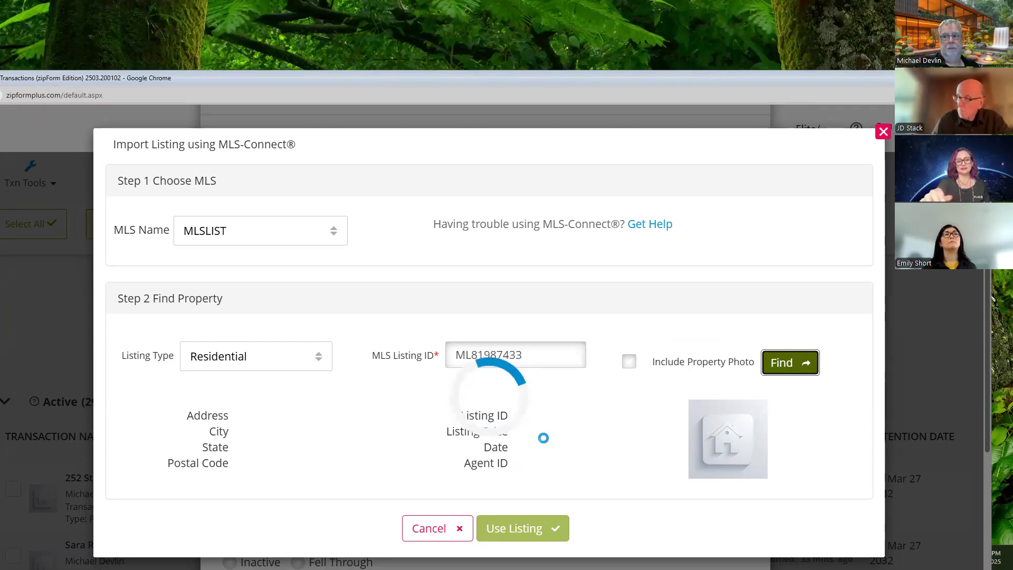
left_click(526, 529)
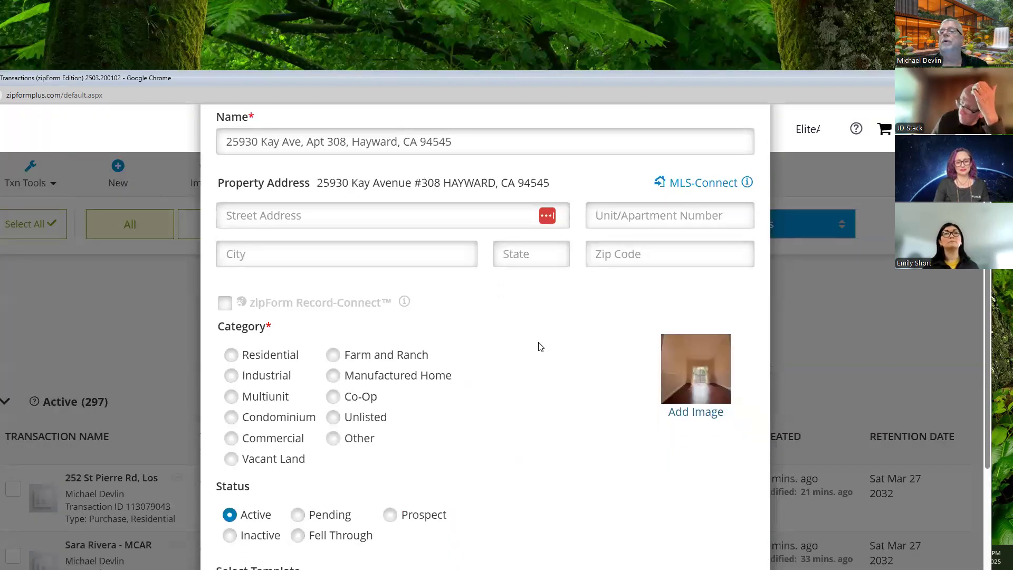
Step: Set the transaction category to Residential
scroll(541, 347, "down", 5)
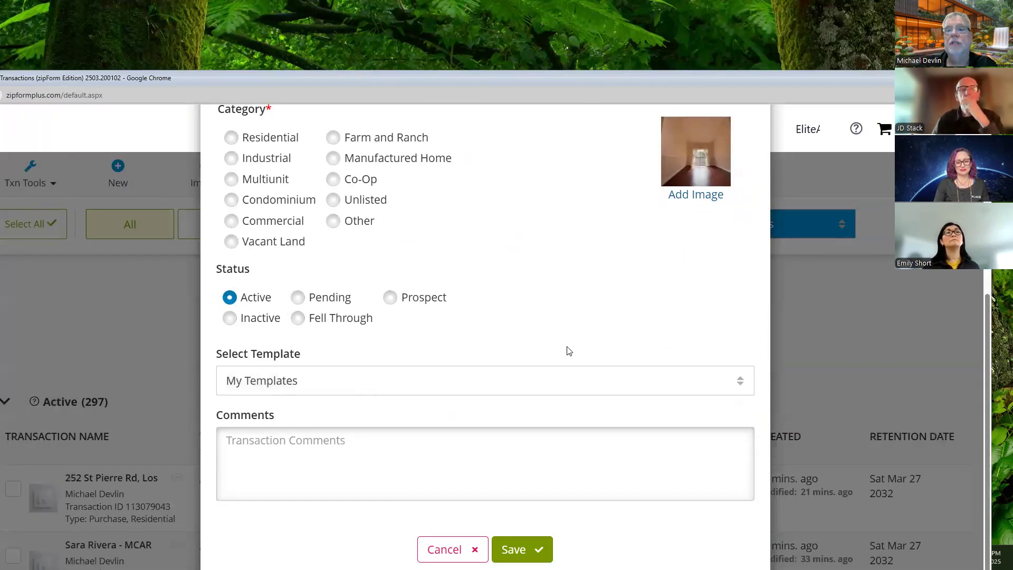
scroll(568, 351, "up", 5)
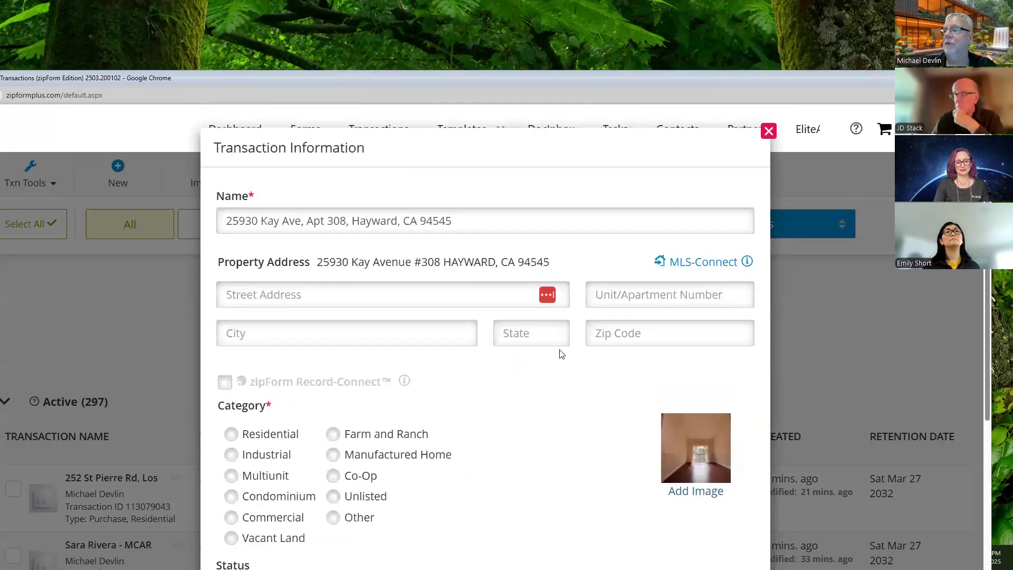
scroll(561, 354, "down", 2)
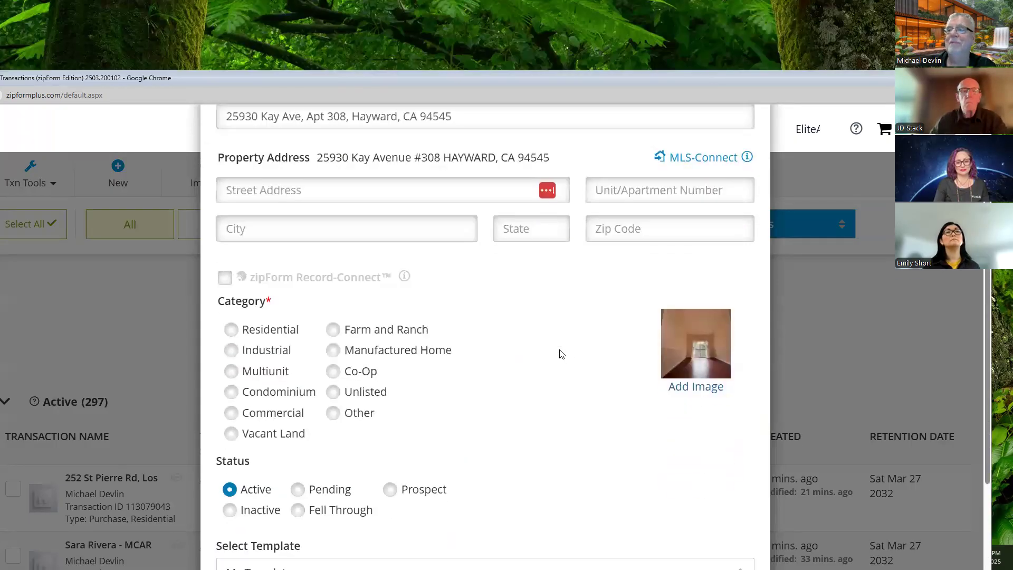
left_click(232, 334)
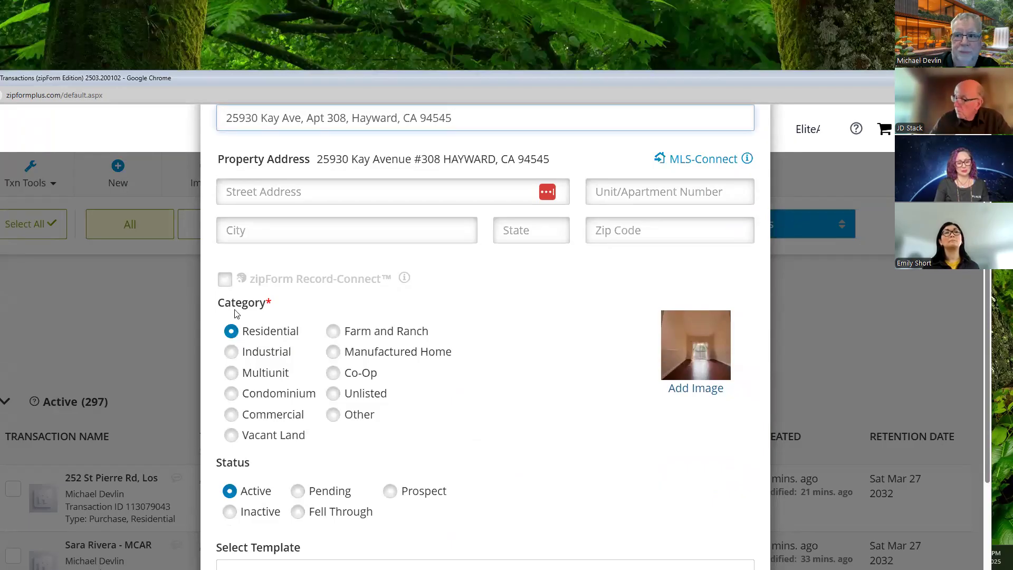
Step: Browse the saved templates without choosing one, then change the category to Condominium
scroll(413, 317, "down", 4)
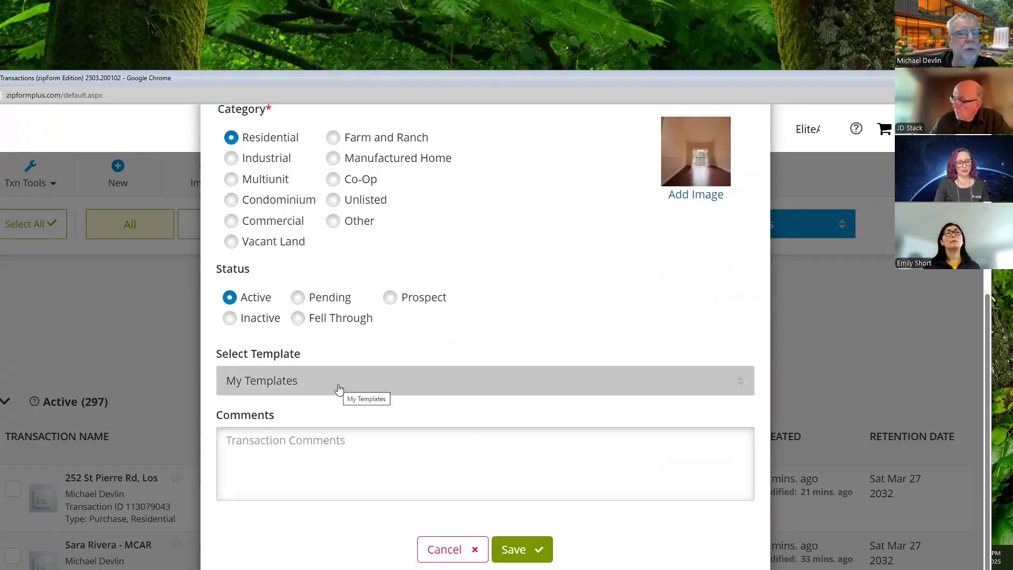
left_click(340, 389)
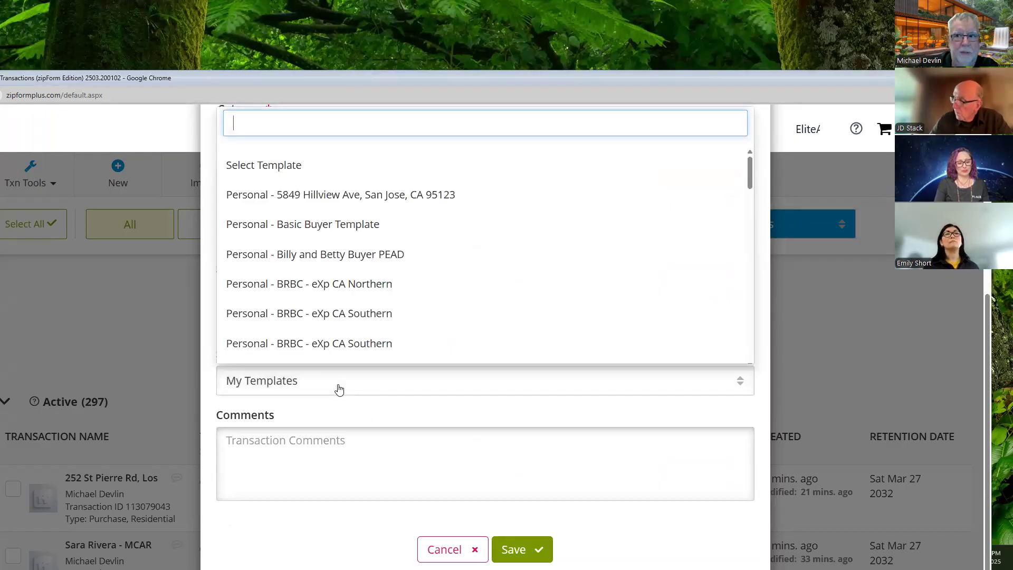
scroll(356, 327, "down", 10)
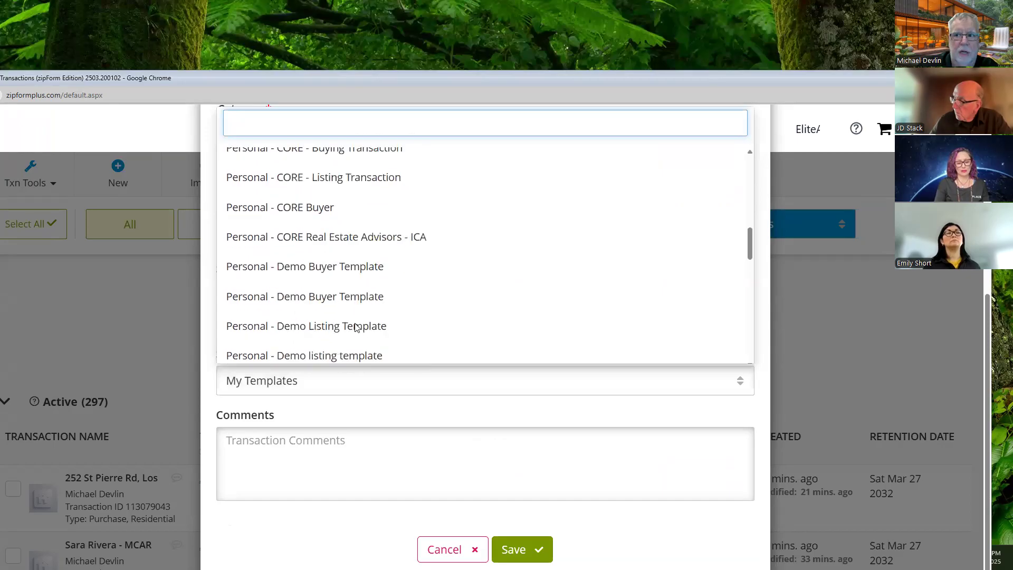
scroll(355, 328, "down", 3)
scroll(357, 329, "up", 13)
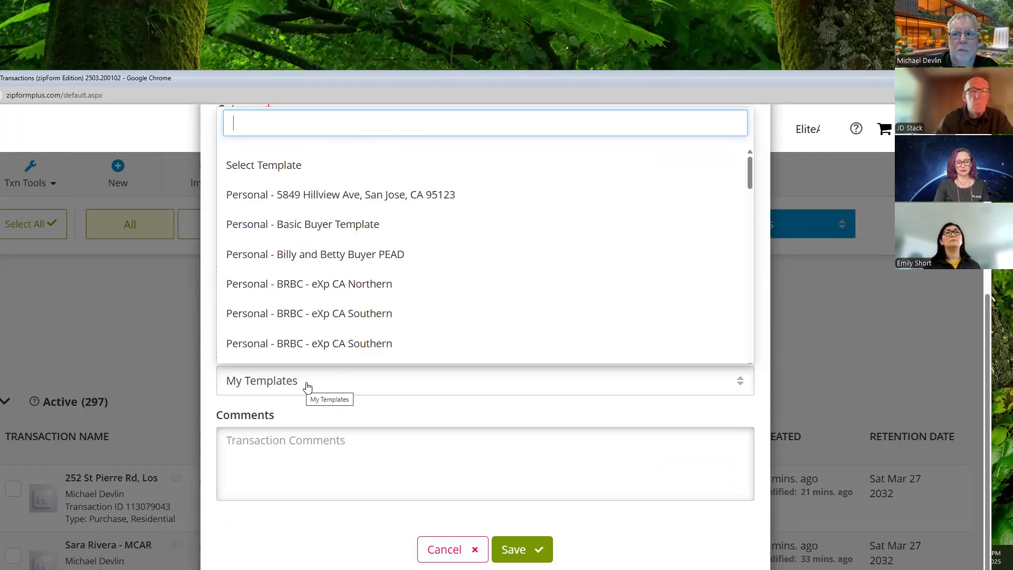
scroll(685, 278, "up", 5)
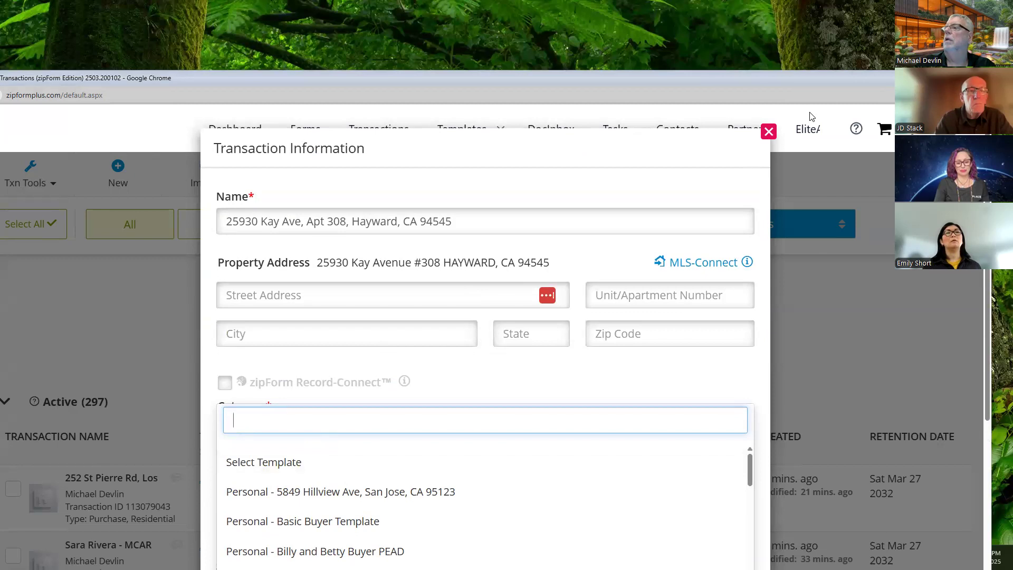
scroll(445, 290, "down", 3)
scroll(445, 318, "up", 3)
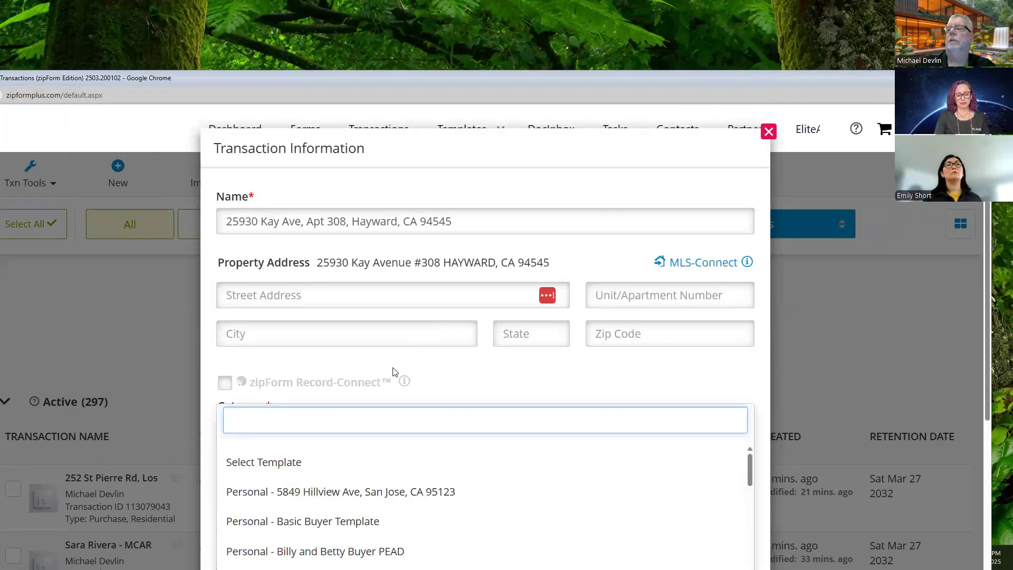
left_click(304, 475)
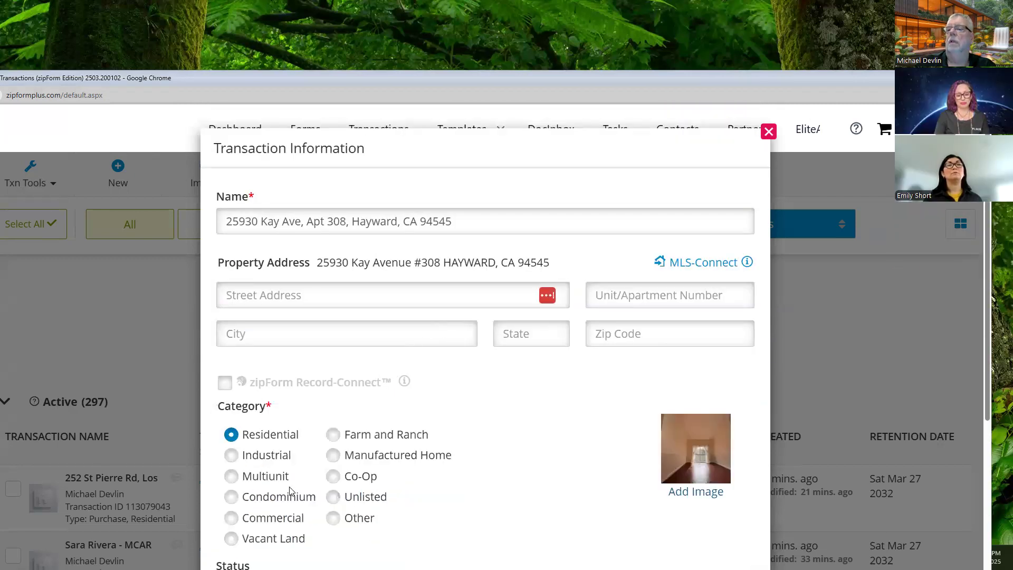
left_click(232, 497)
Step: Choose 'Personal - Basic Buyer Template' from the Select Template list
scroll(359, 412, "down", 2)
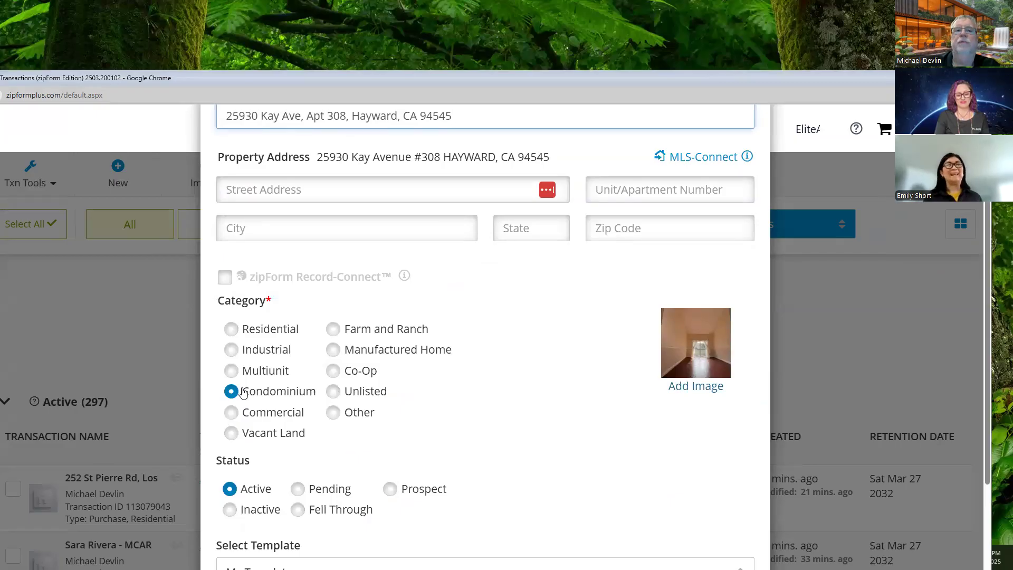
scroll(243, 393, "down", 4)
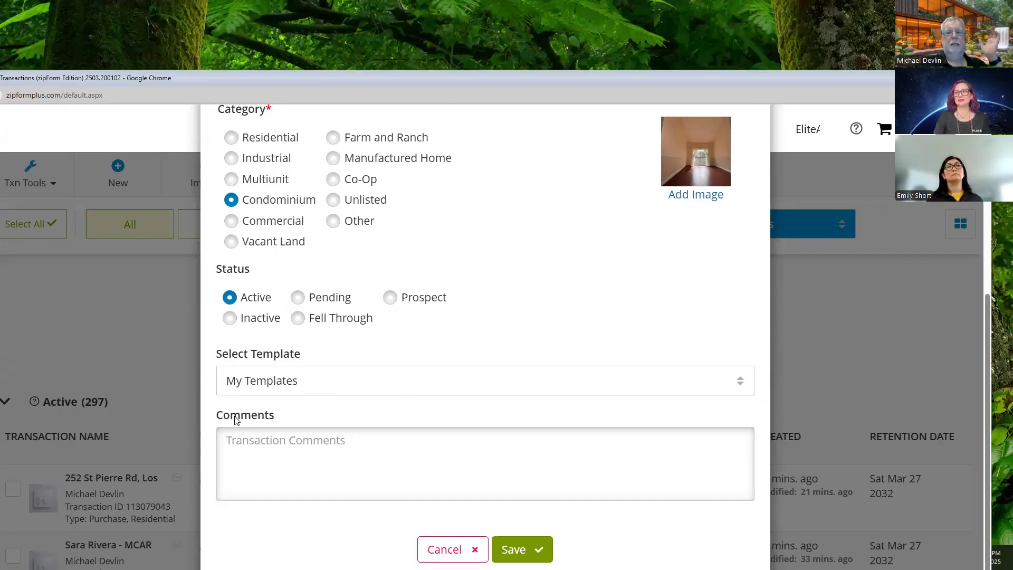
left_click(305, 384)
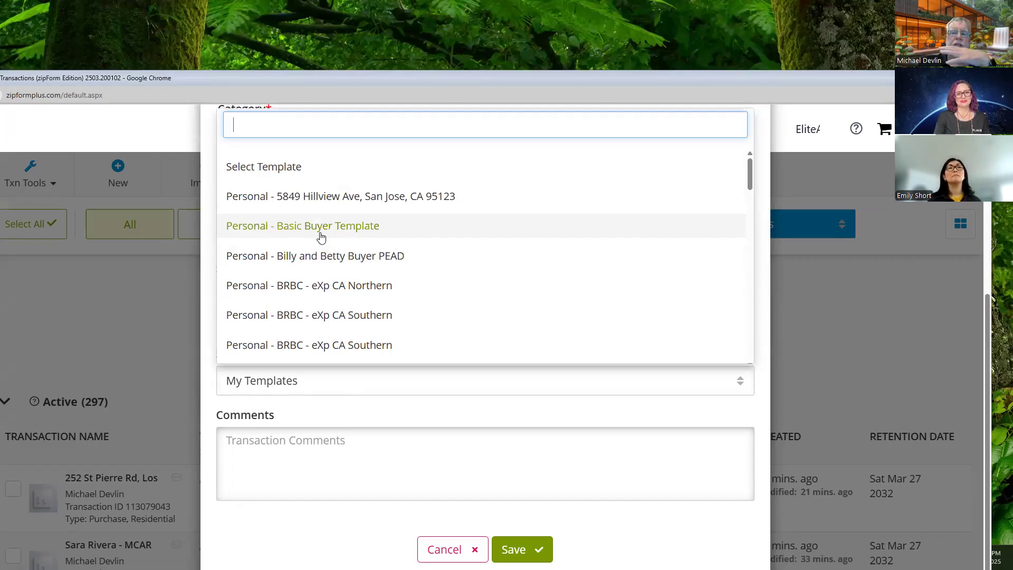
scroll(321, 237, "down", 3)
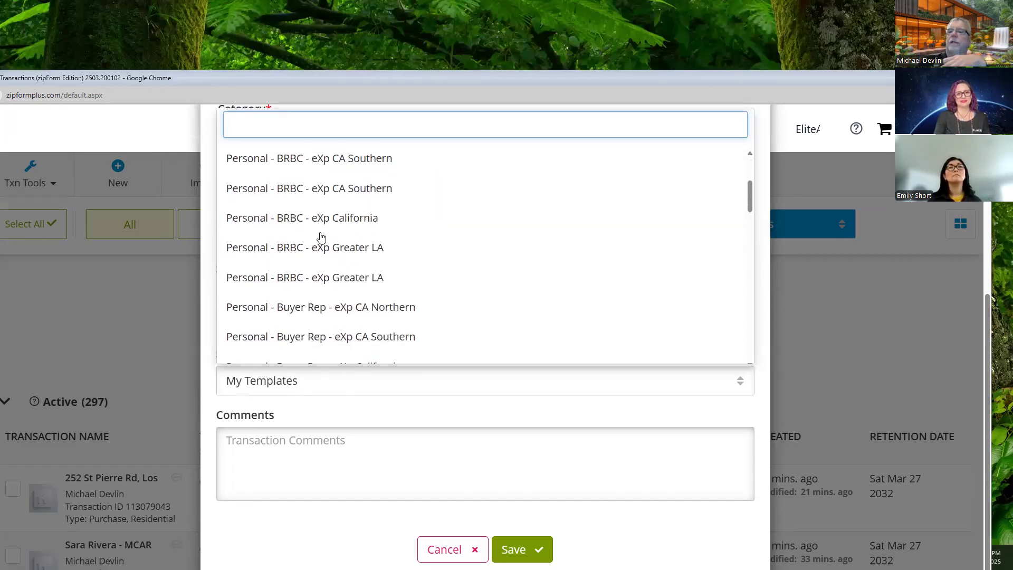
scroll(341, 292, "down", 3)
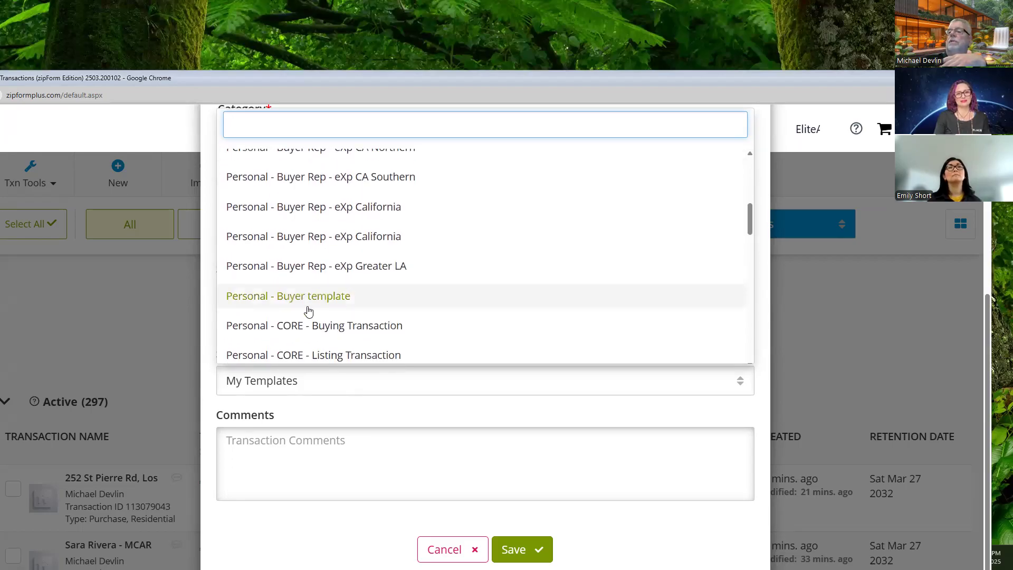
scroll(324, 305, "up", 5)
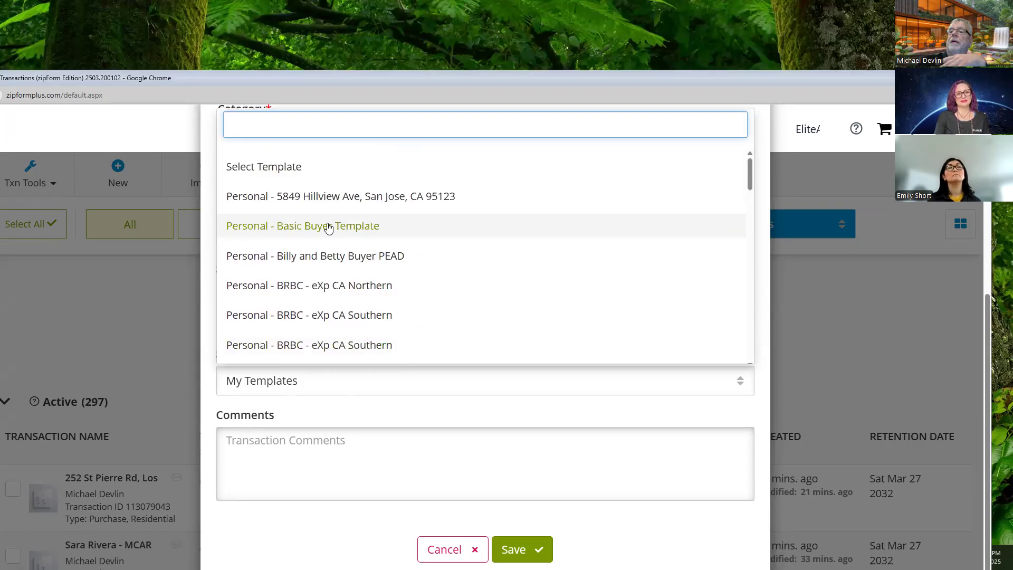
left_click(328, 227)
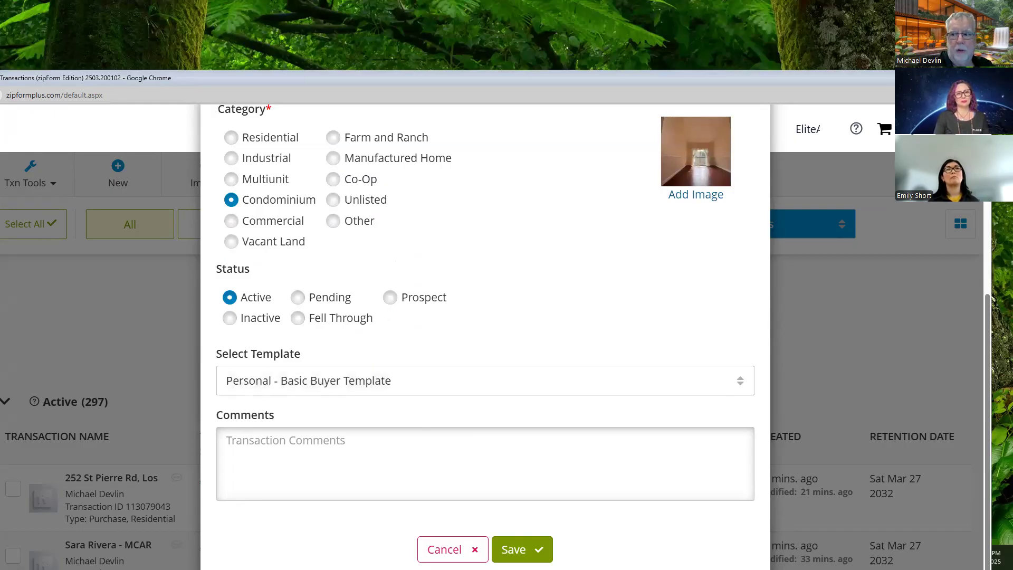
scroll(652, 253, "up", 5)
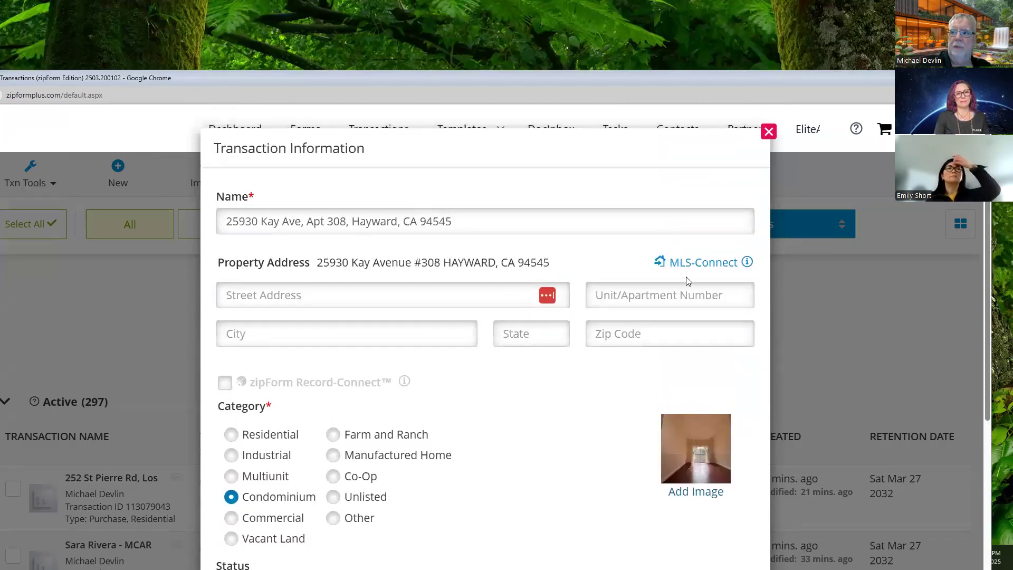
Step: Save the transaction and review its Summary showing MLS ML81987433, unit 308, Alameda County
scroll(283, 362, "down", 5)
scroll(286, 399, "down", 1)
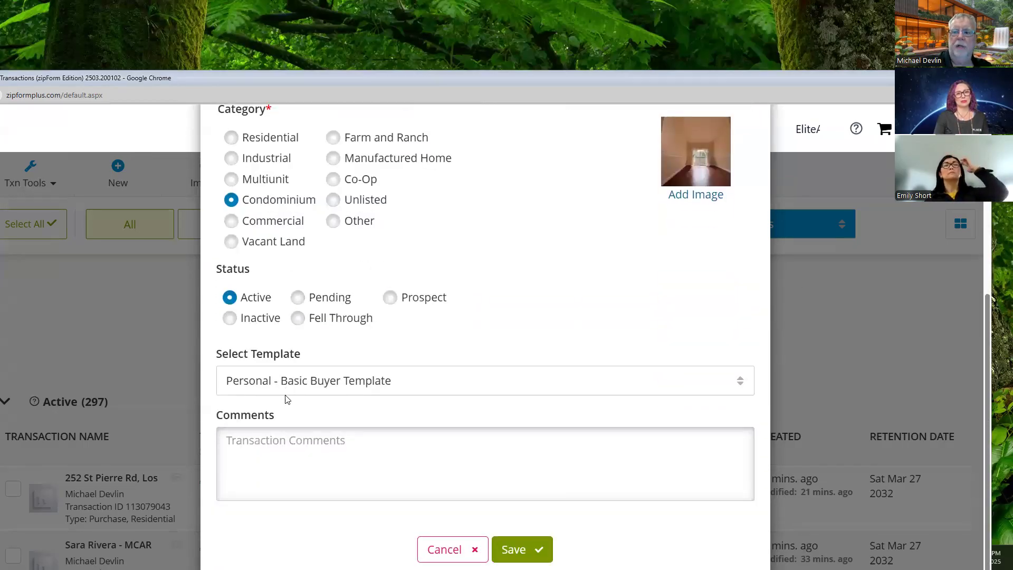
left_click(515, 552)
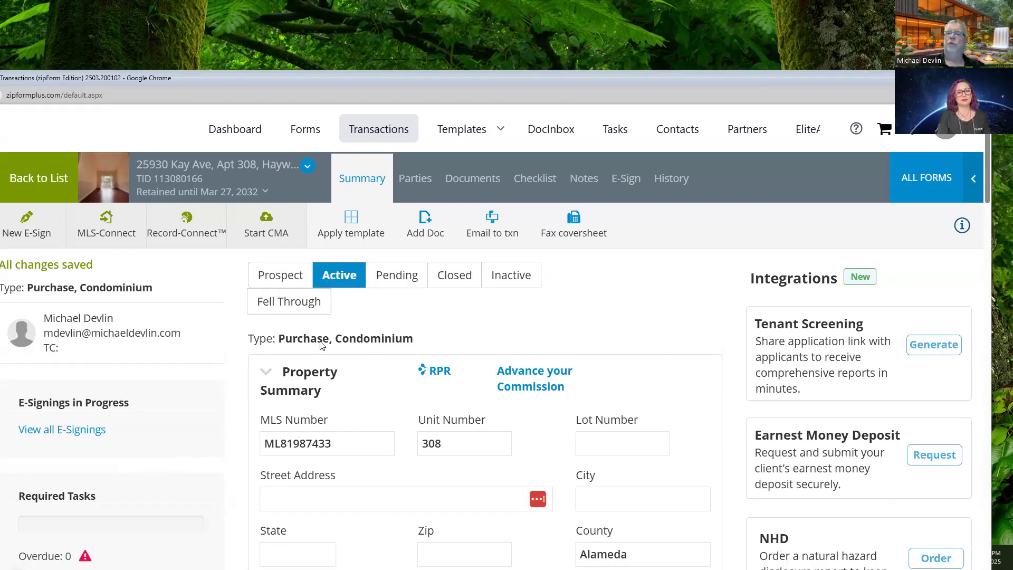
scroll(348, 305, "down", 10)
scroll(348, 305, "up", 10)
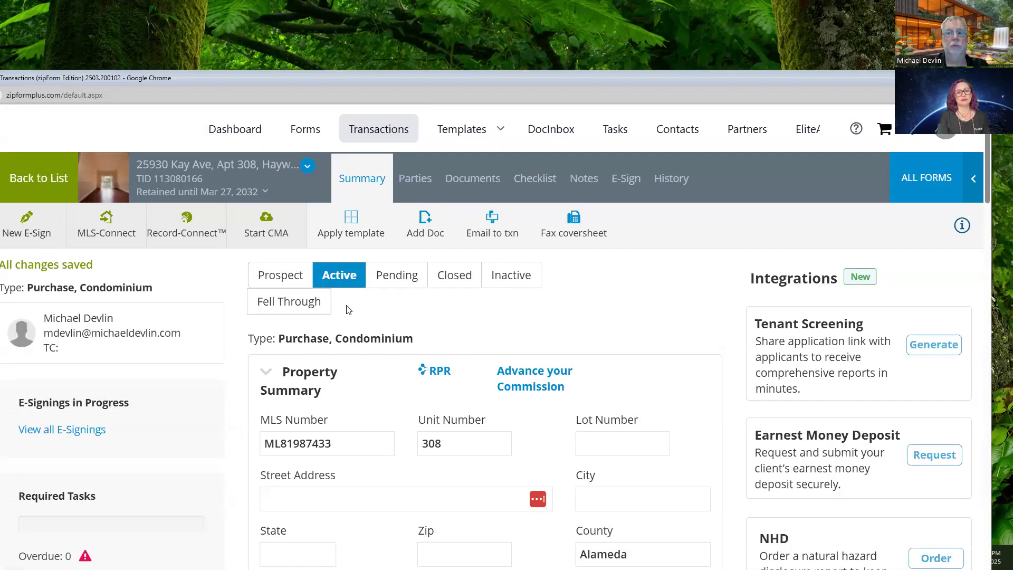
Step: Show the Parties page and view Seller One's details alongside the listing and selling agents
left_click(407, 182)
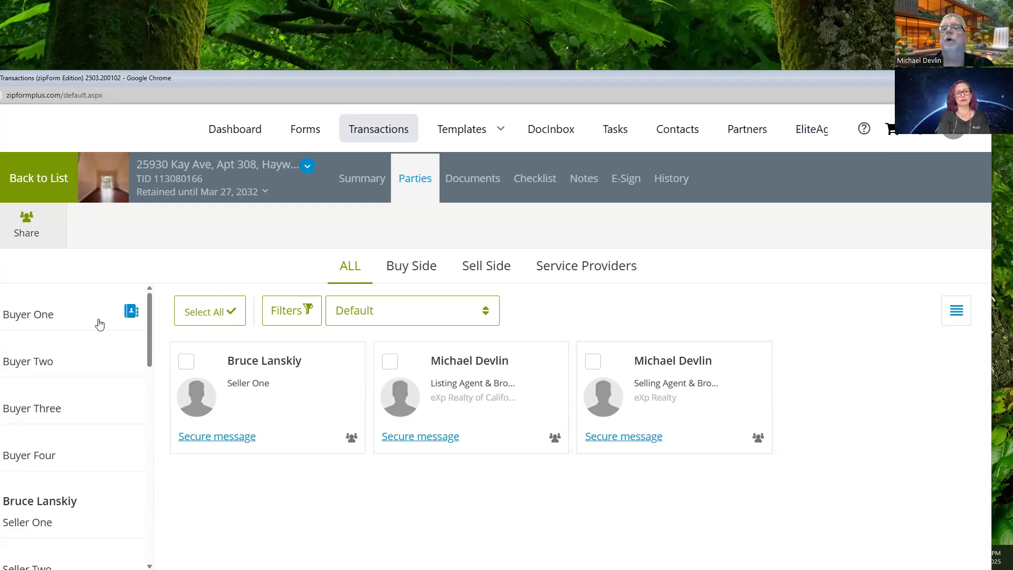
scroll(62, 312, "down", 3)
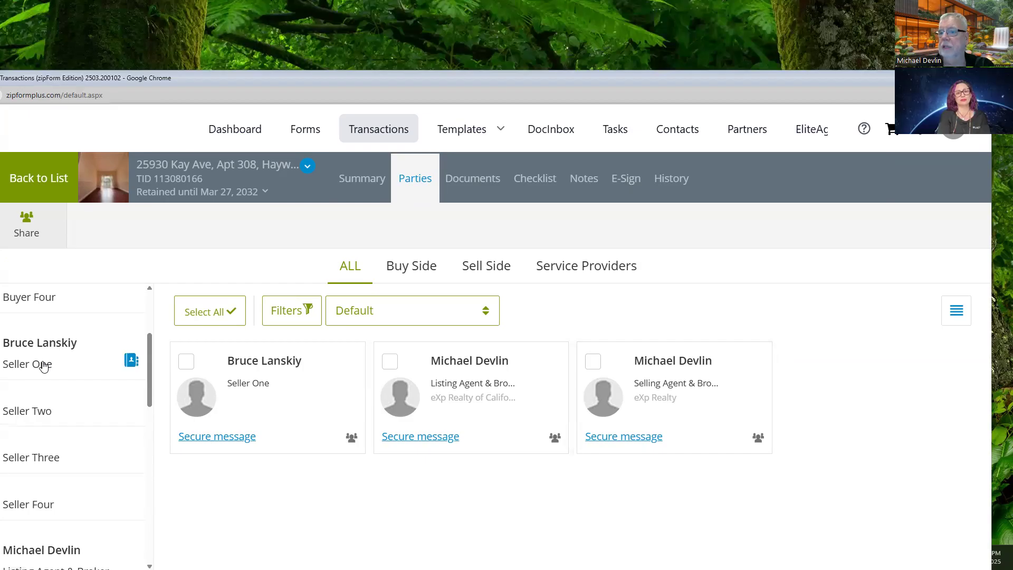
left_click(44, 367)
scroll(270, 288, "down", 3)
scroll(267, 290, "down", 3)
scroll(267, 290, "up", 6)
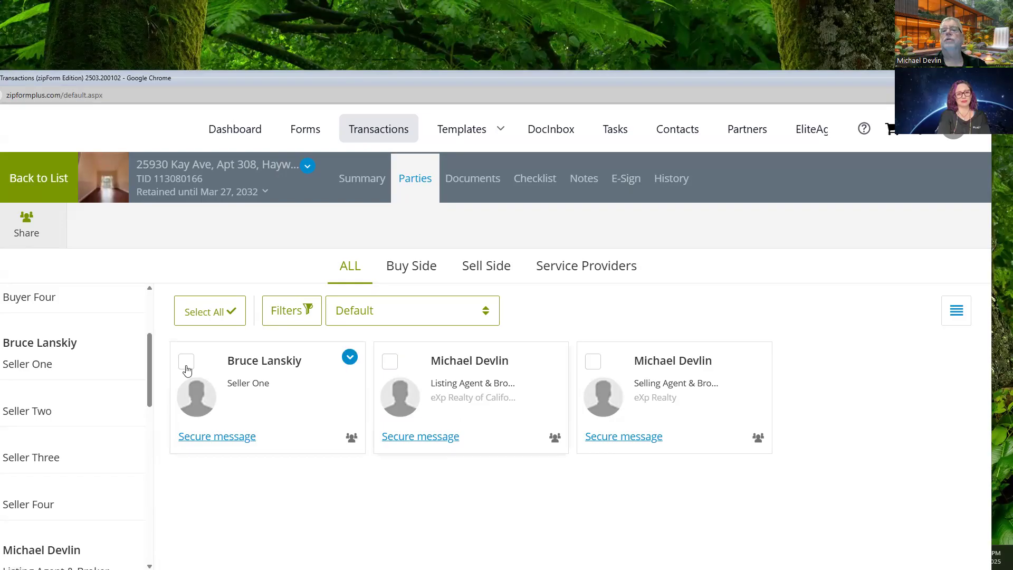
scroll(62, 391, "down", 5)
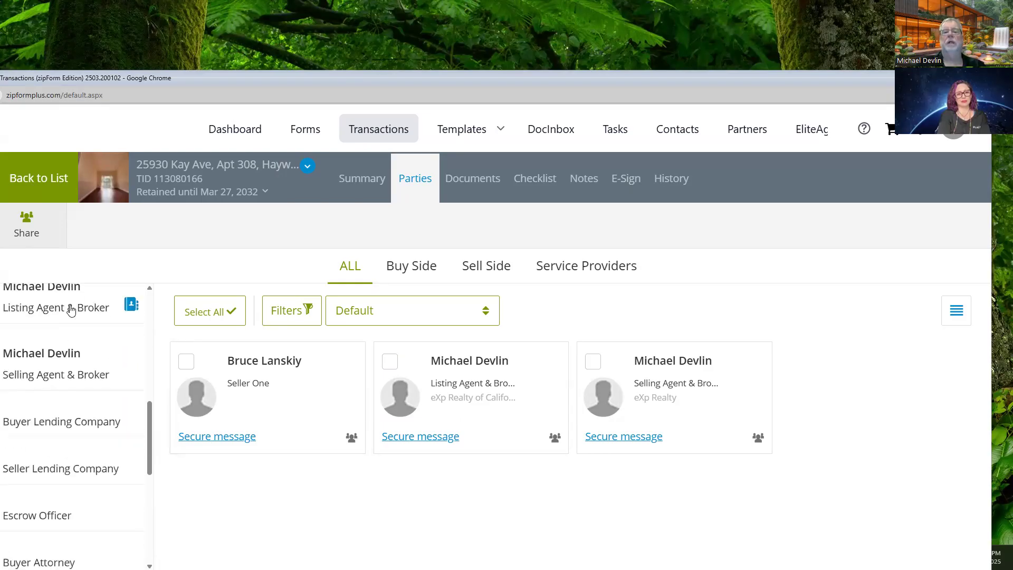
left_click(71, 307)
scroll(399, 378, "down", 3)
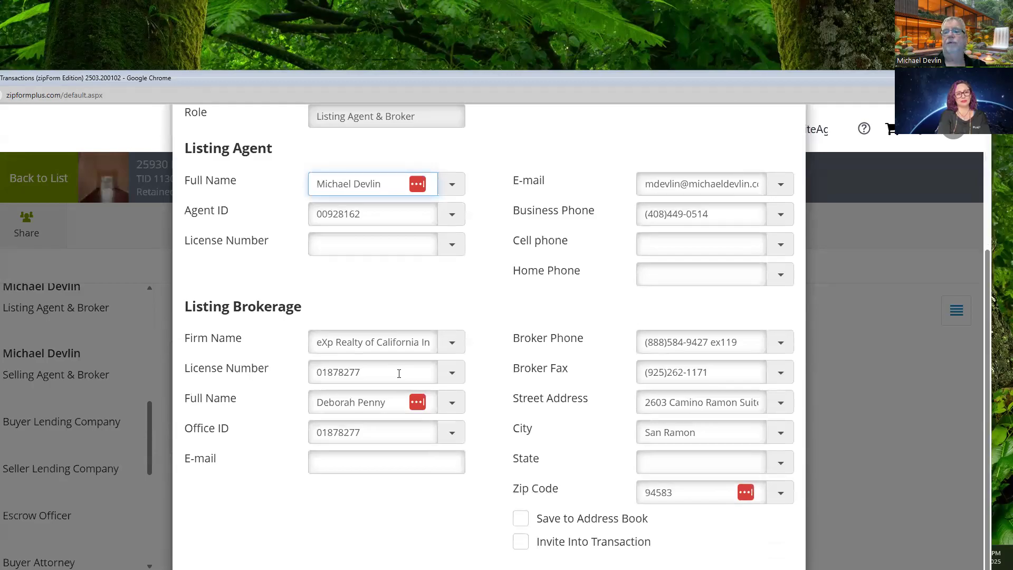
scroll(454, 288, "up", 3)
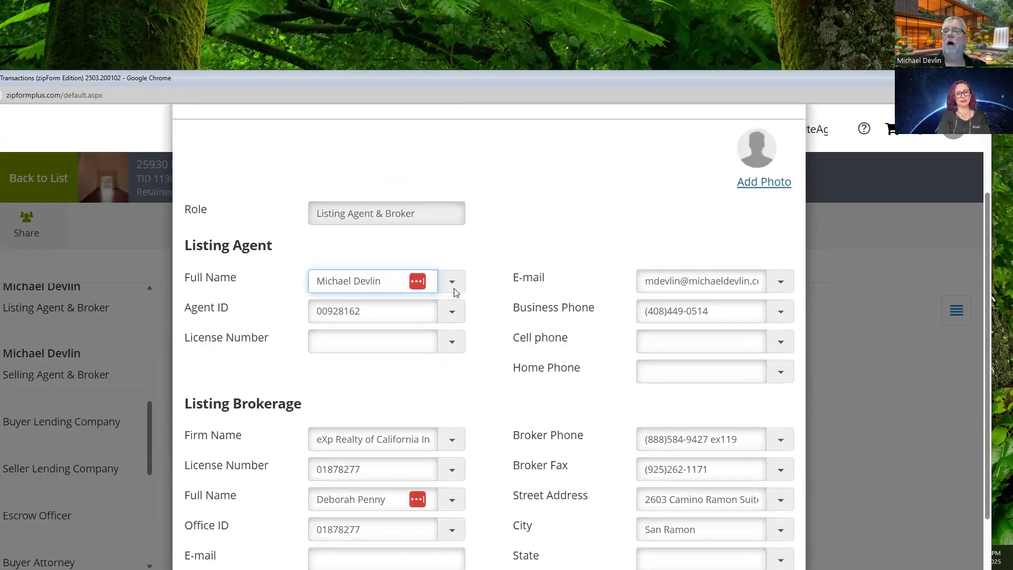
scroll(457, 292, "down", 2)
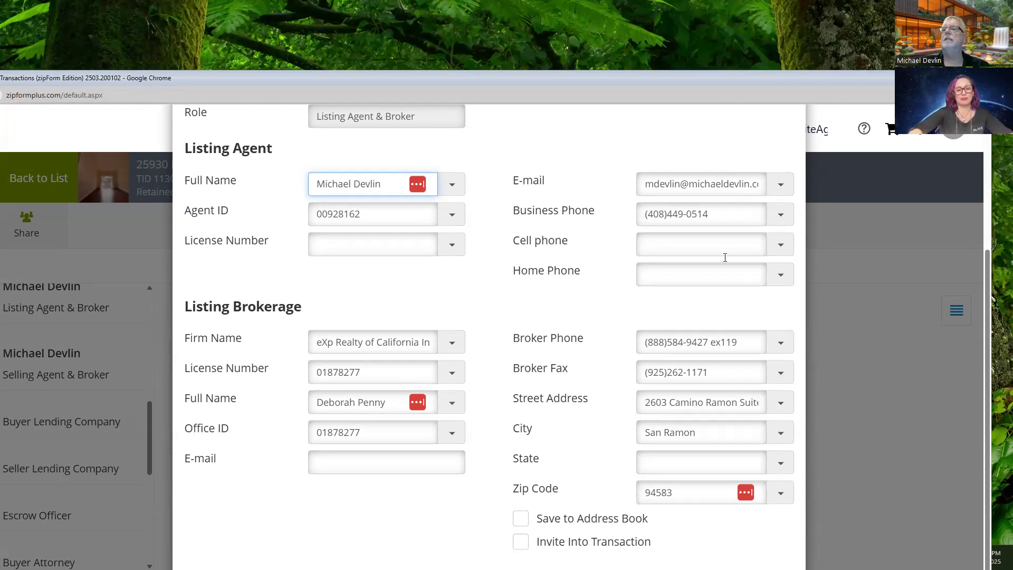
key("Tab")
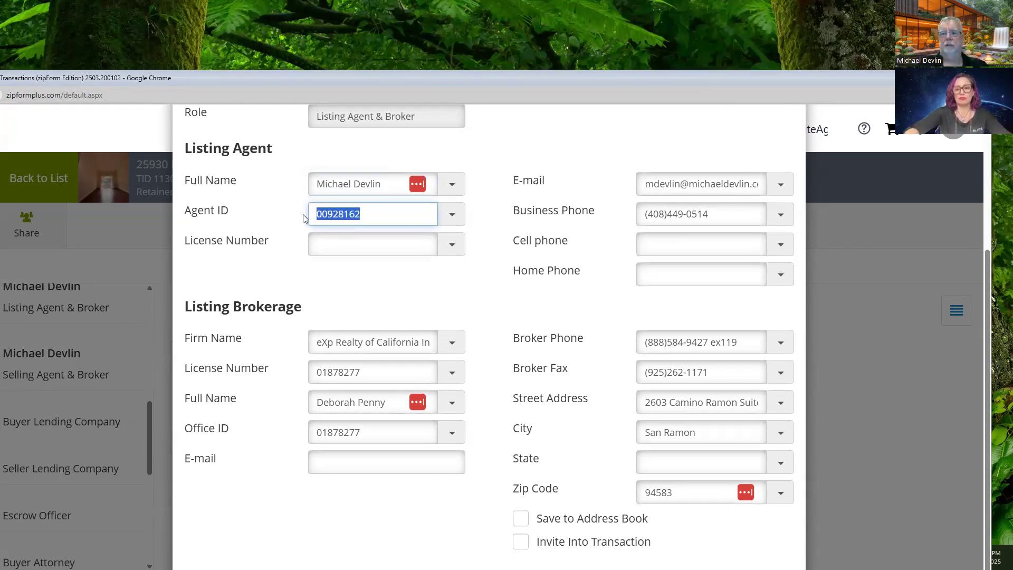
key("BackSpace")
left_click(328, 252)
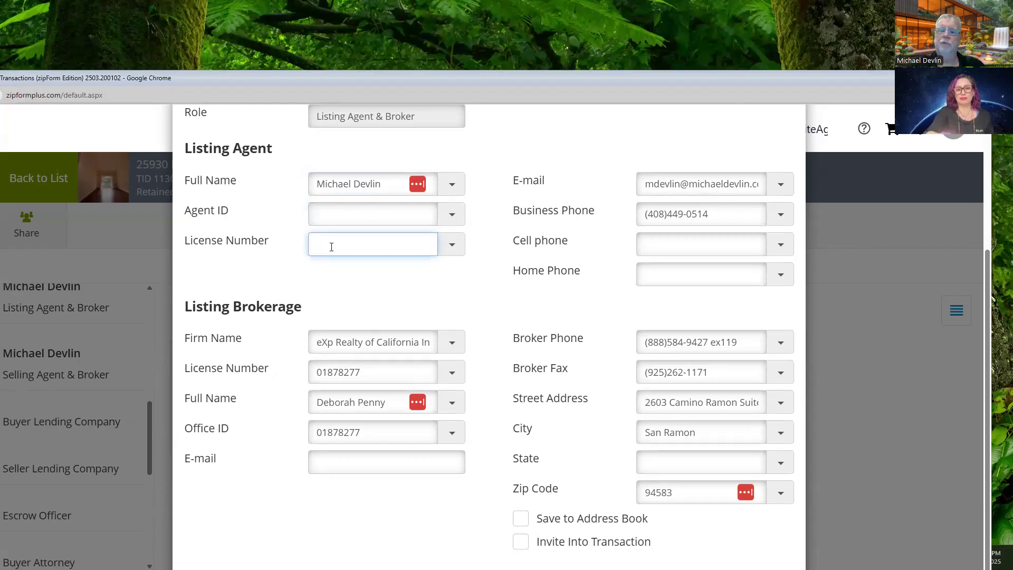
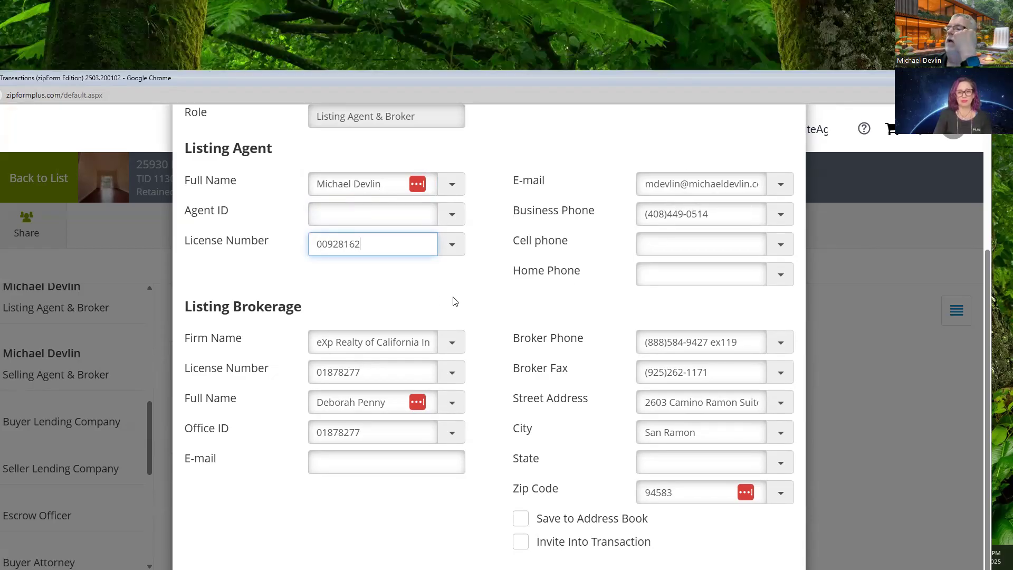
Step: Clear the Business Phone and fill Cell phone with the suggested number instead
left_click(723, 213)
key("BackSpace")
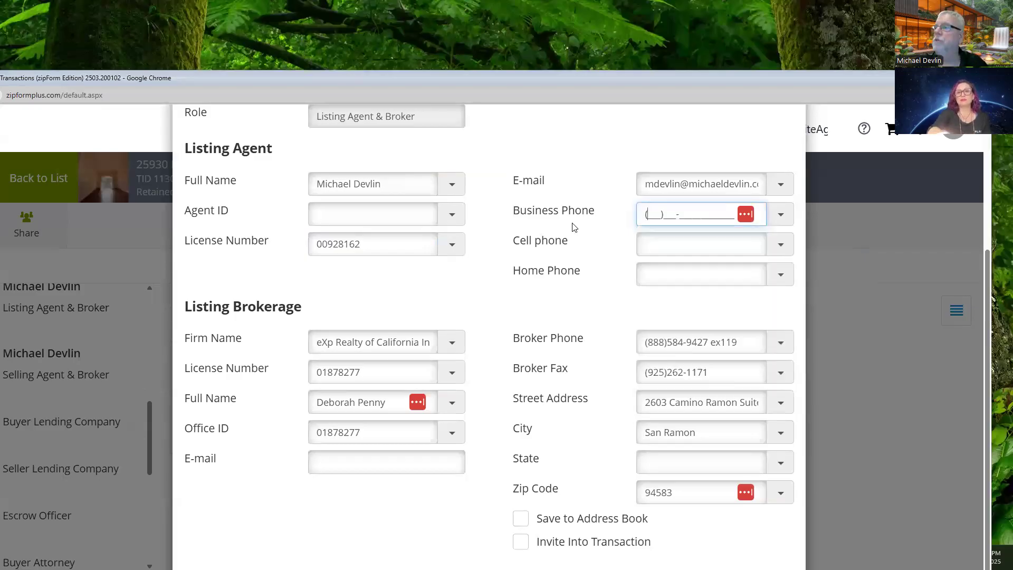
left_click(670, 244)
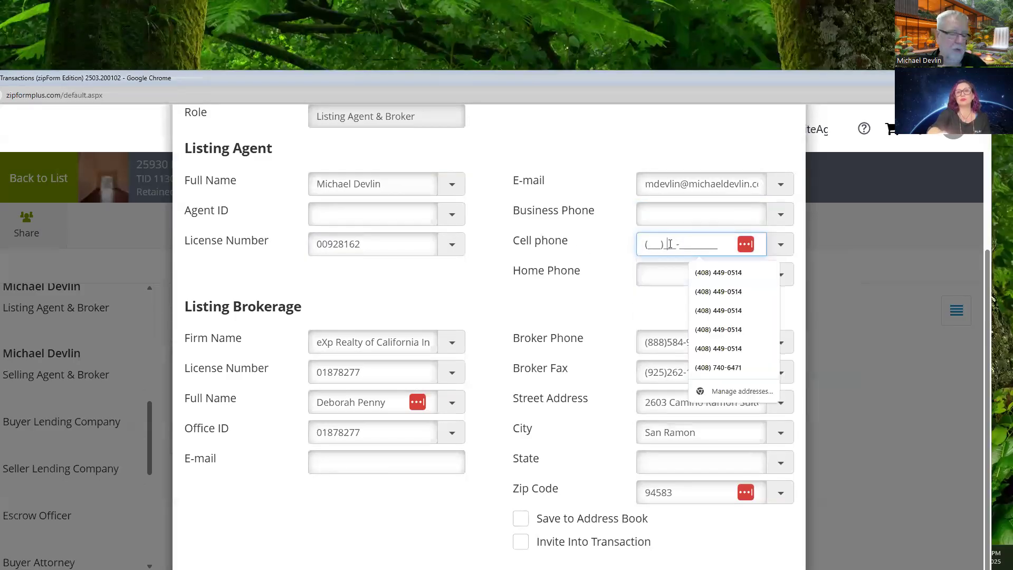
left_click(718, 272)
left_click(480, 302)
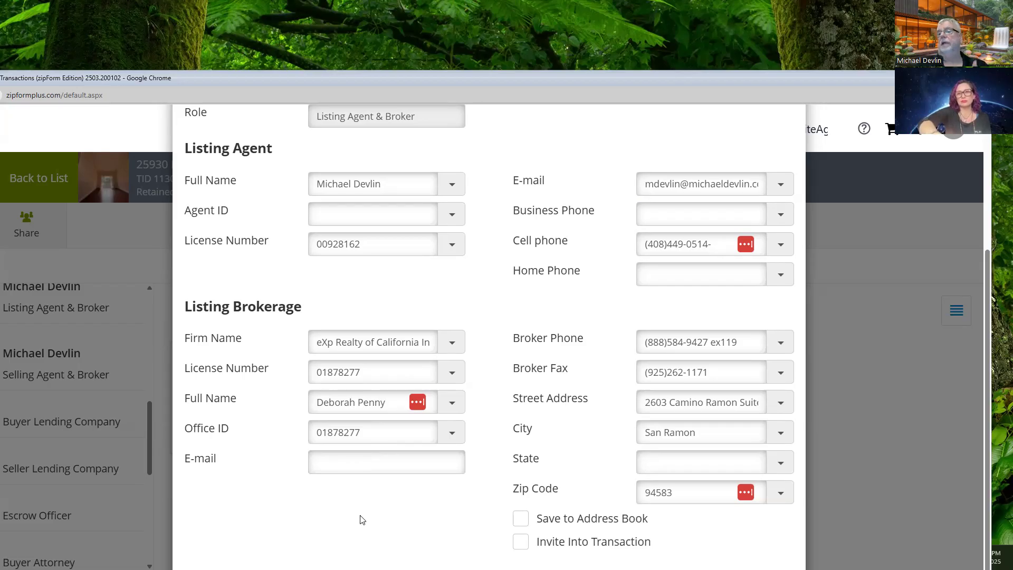
Step: Clear the listing brokerage's Full Name and Office ID values
left_click(389, 402)
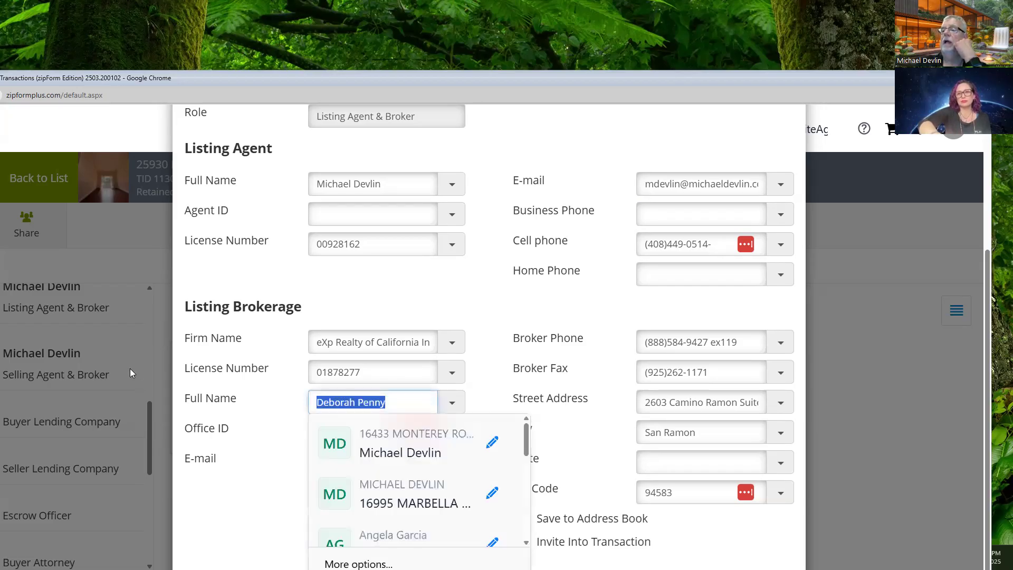
key("BackSpace")
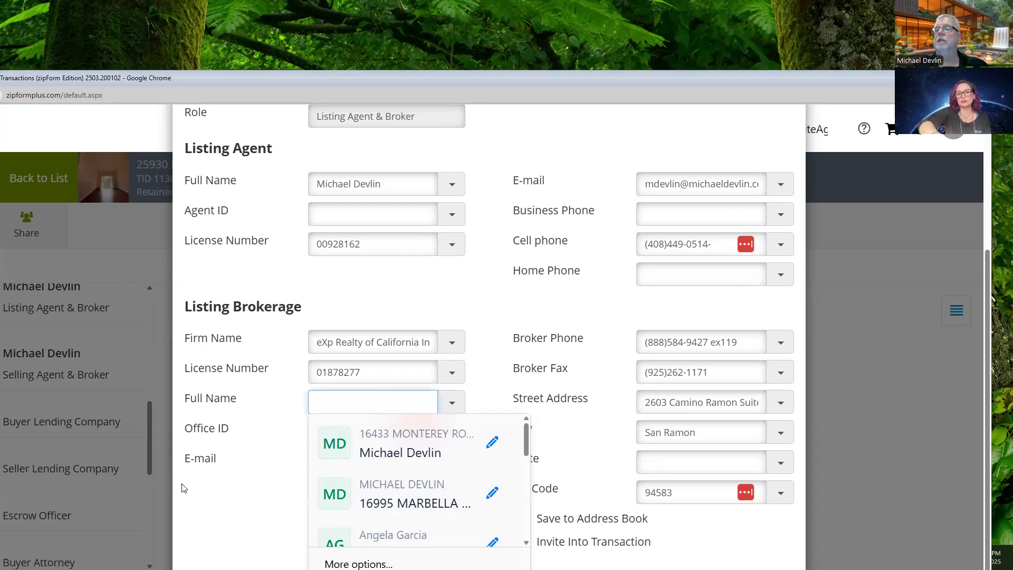
left_click(213, 493)
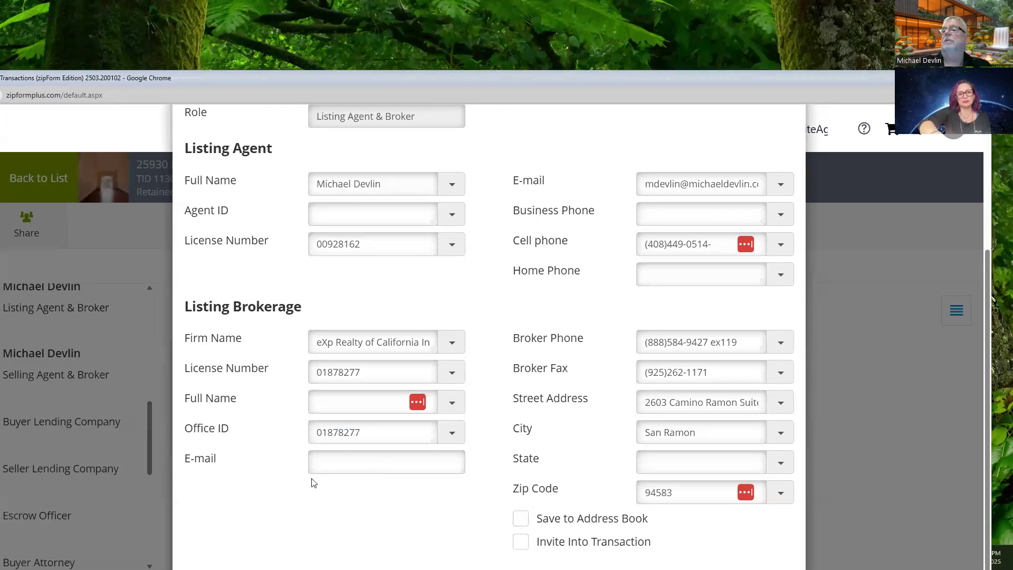
left_click_drag(366, 431, 191, 435)
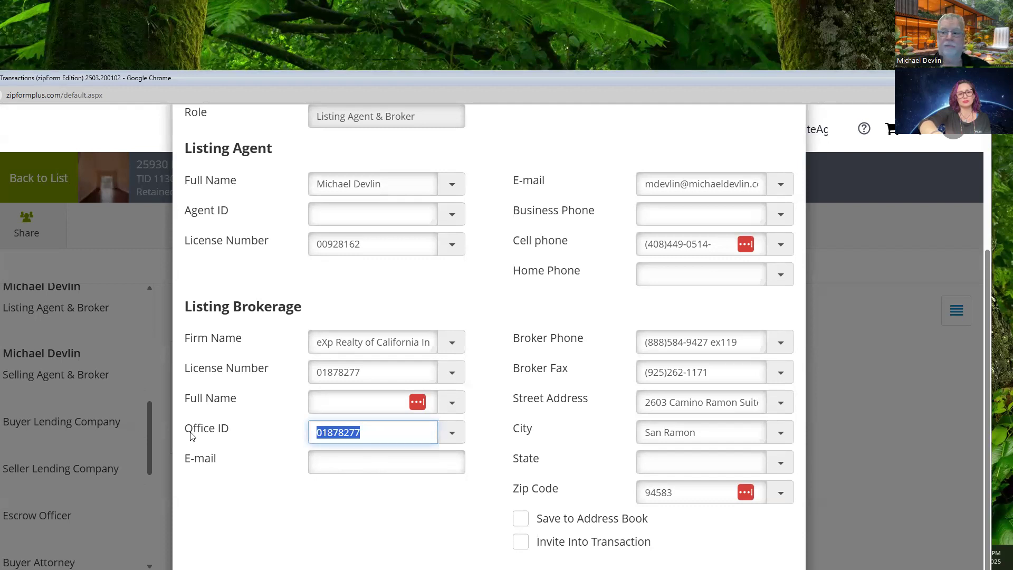
key("BackSpace")
left_click(225, 533)
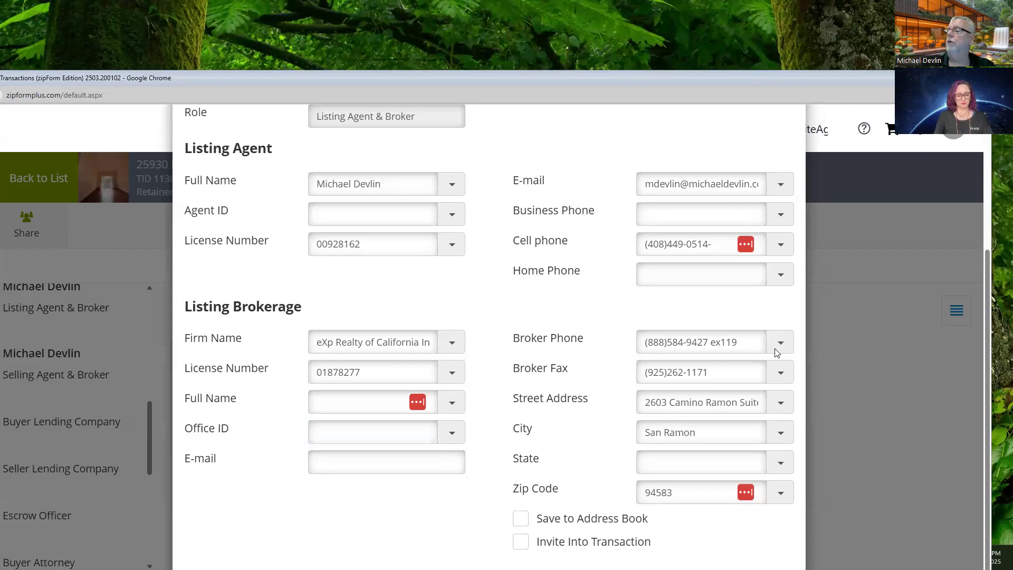
Step: Set the listing brokerage's State to CA
left_click(715, 371)
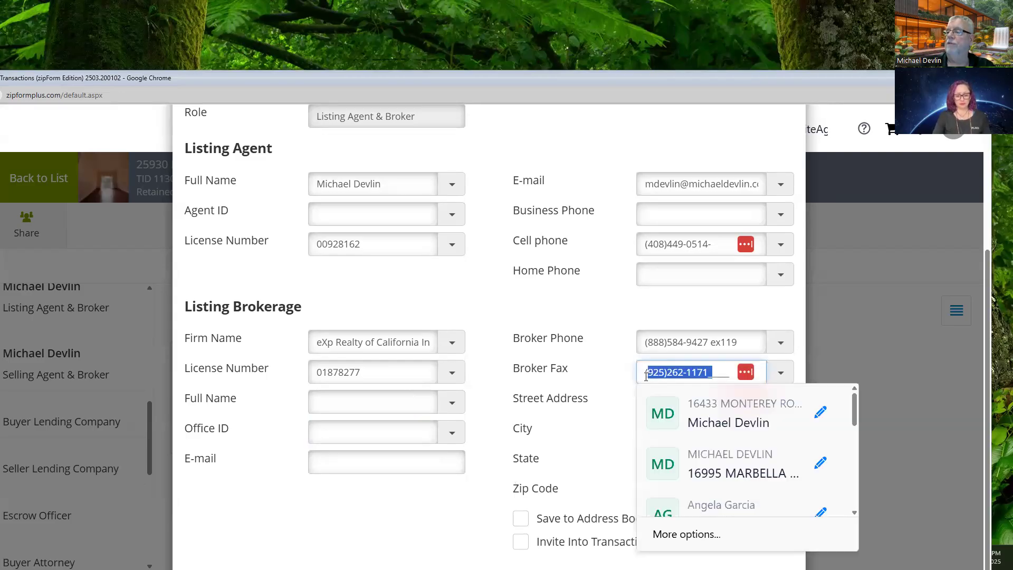
left_click(621, 384)
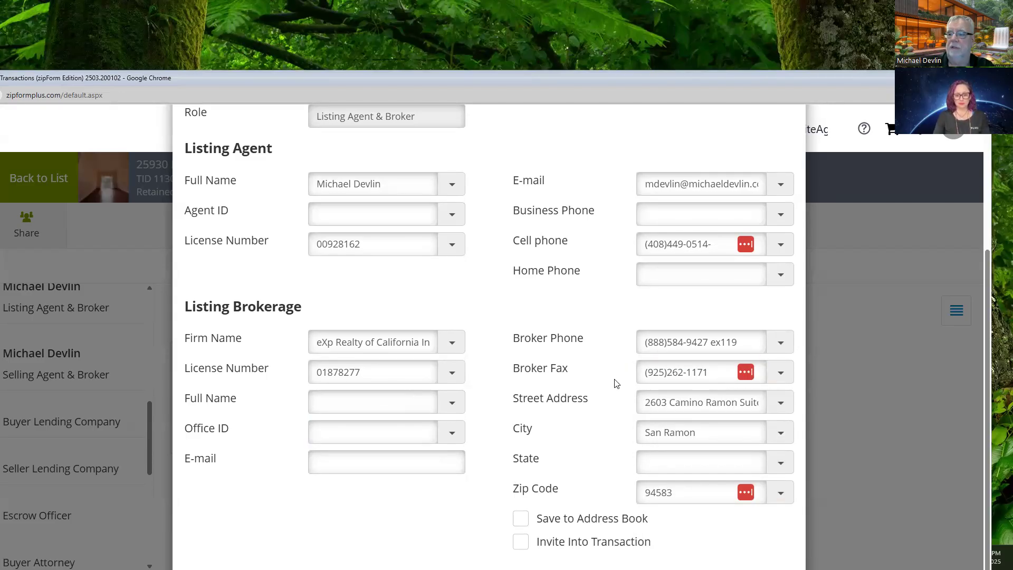
left_click(661, 473)
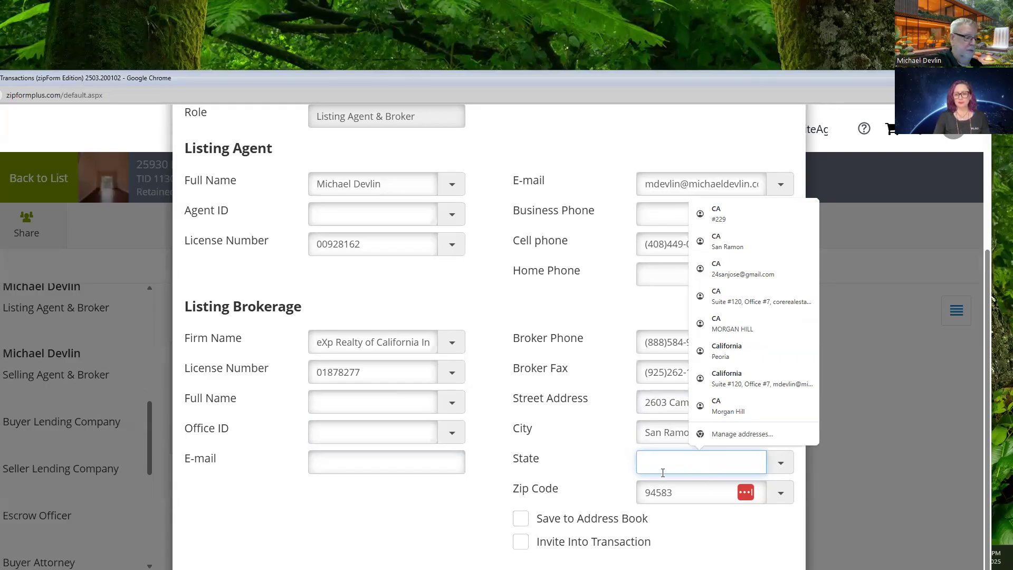
type("CA")
key("Tab")
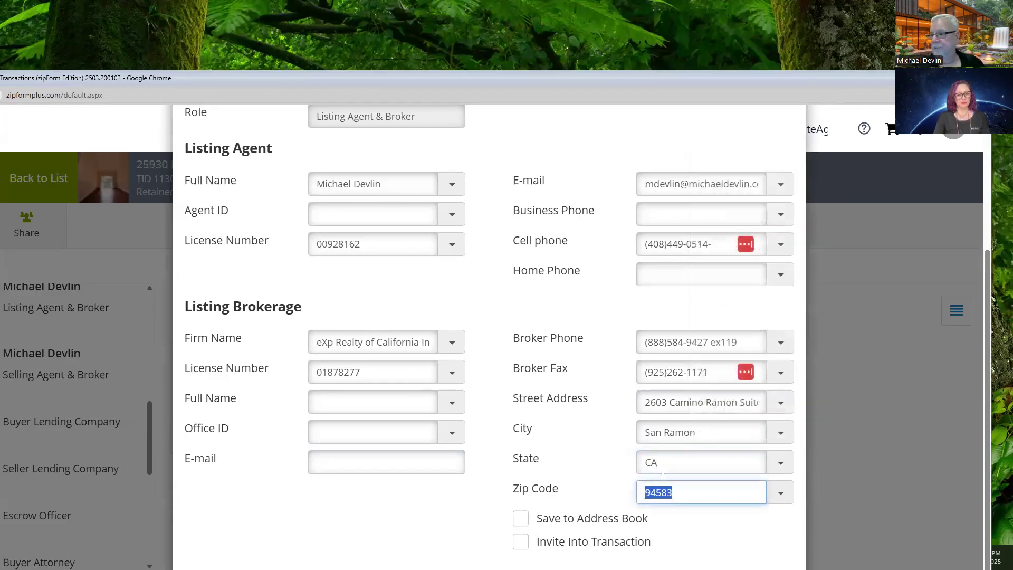
scroll(407, 541, "down", 1)
scroll(407, 541, "up", 5)
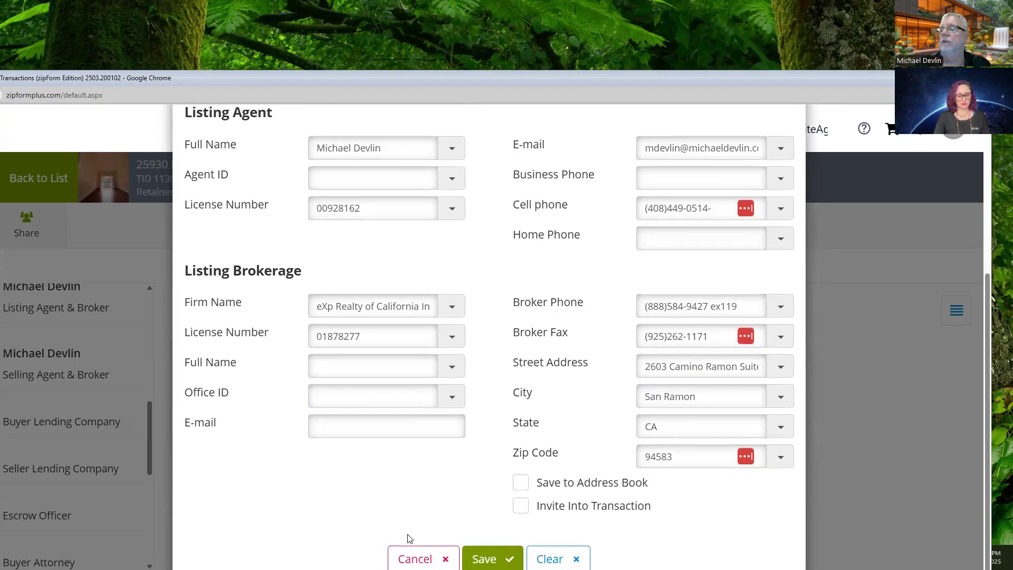
scroll(412, 535, "down", 5)
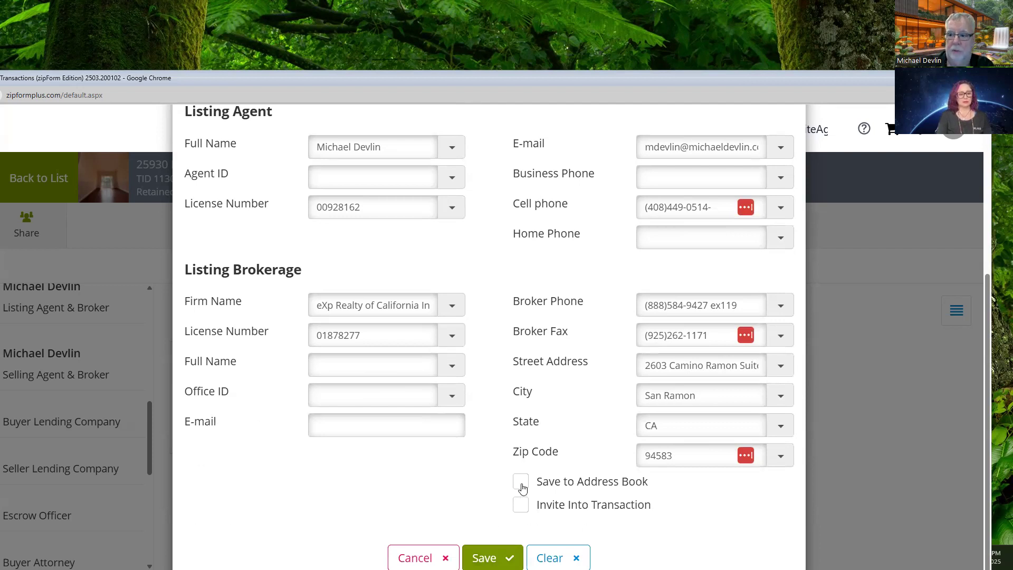
Step: Save the listing agent details, then open Buyer One's party form and its address book
left_click(484, 555)
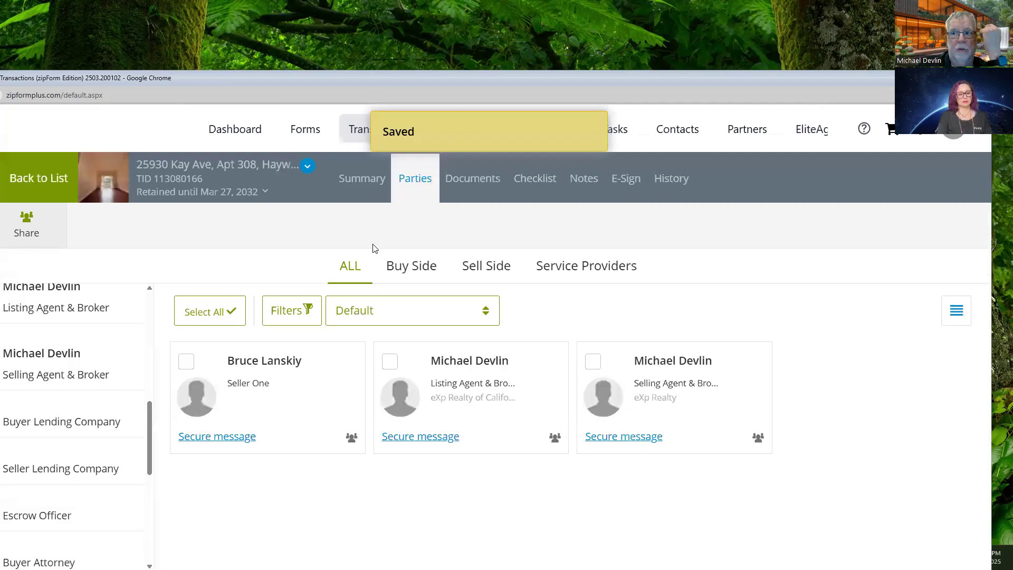
scroll(110, 366, "down", 6)
scroll(86, 417, "up", 10)
scroll(85, 421, "up", 3)
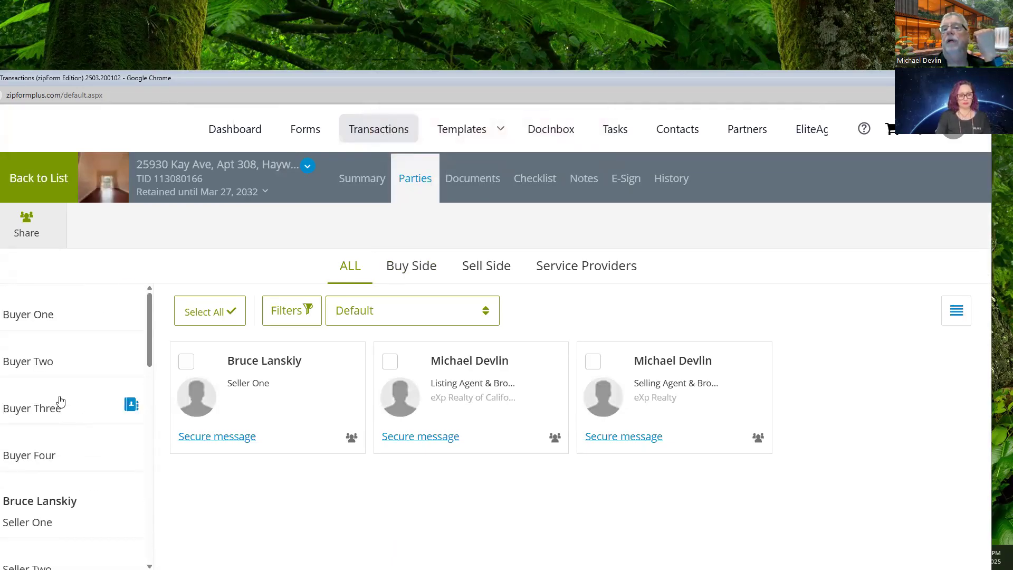
left_click(28, 314)
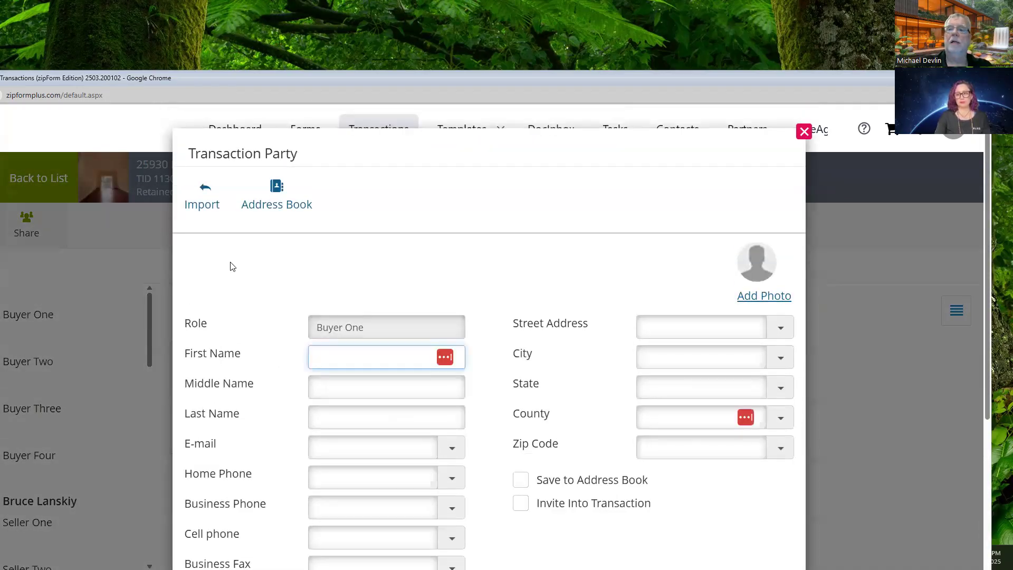
left_click(275, 189)
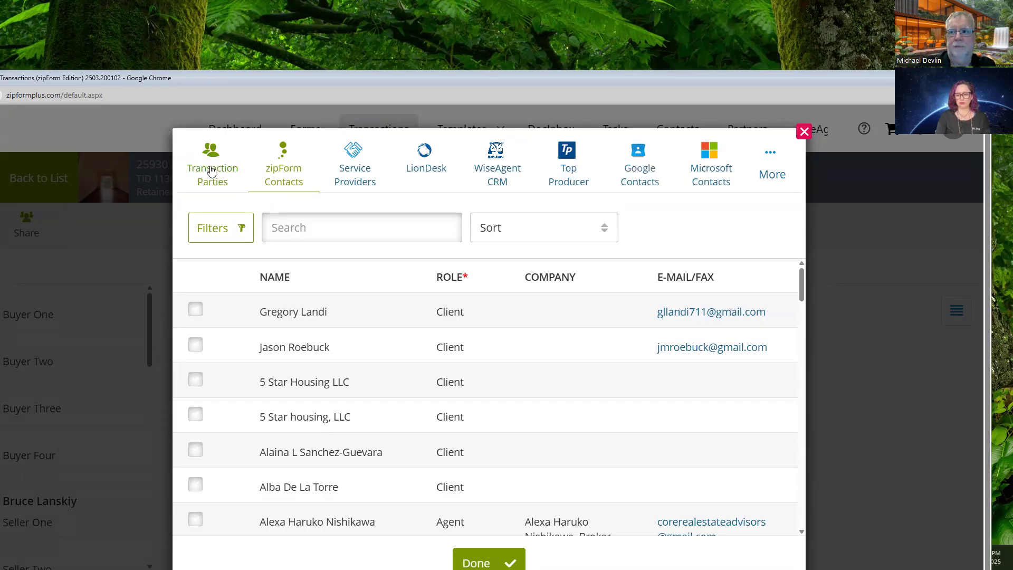
Step: Close the contact list without choosing anyone and save the Buyer One form
left_click(804, 132)
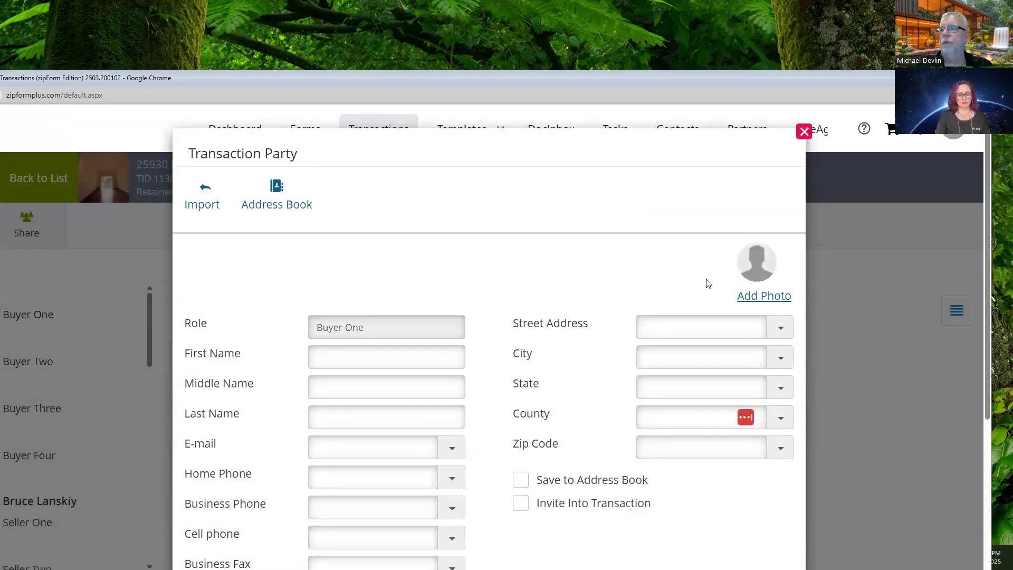
scroll(707, 283, "down", 5)
left_click(493, 558)
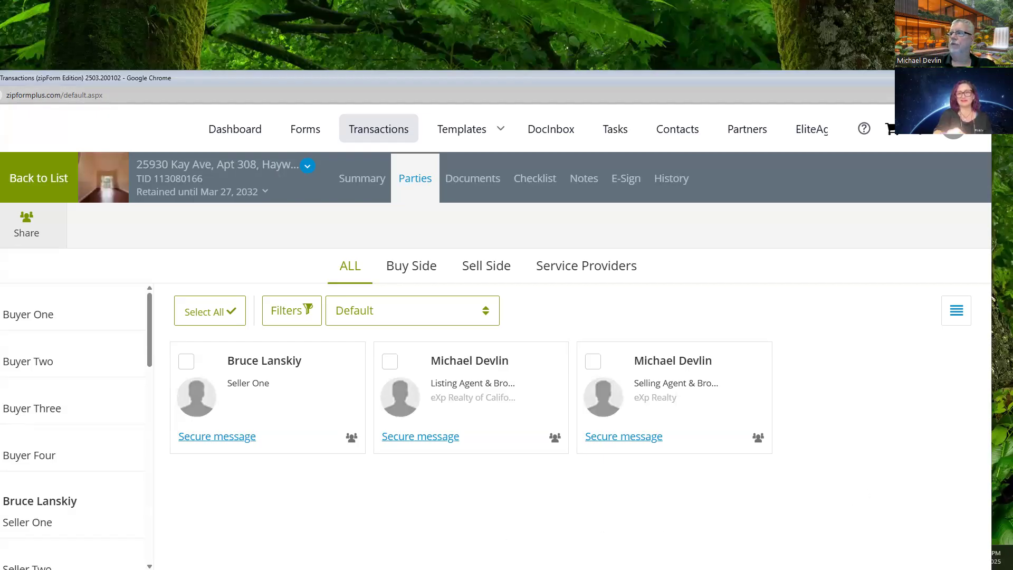
Step: Maximize the browser window to review the Kay Ave transaction's seller and agents
left_click(955, 78)
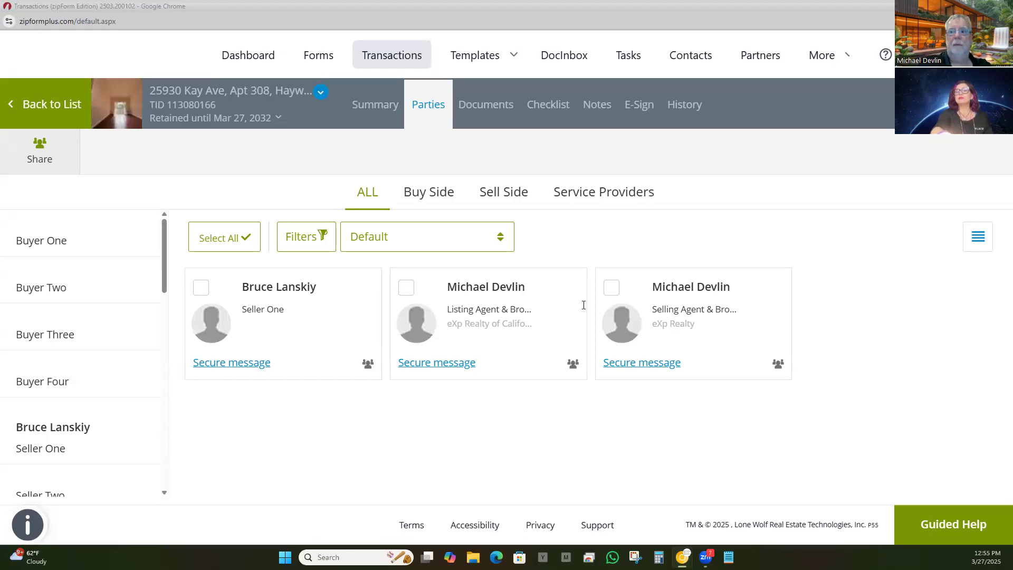
key("alt+Tab")
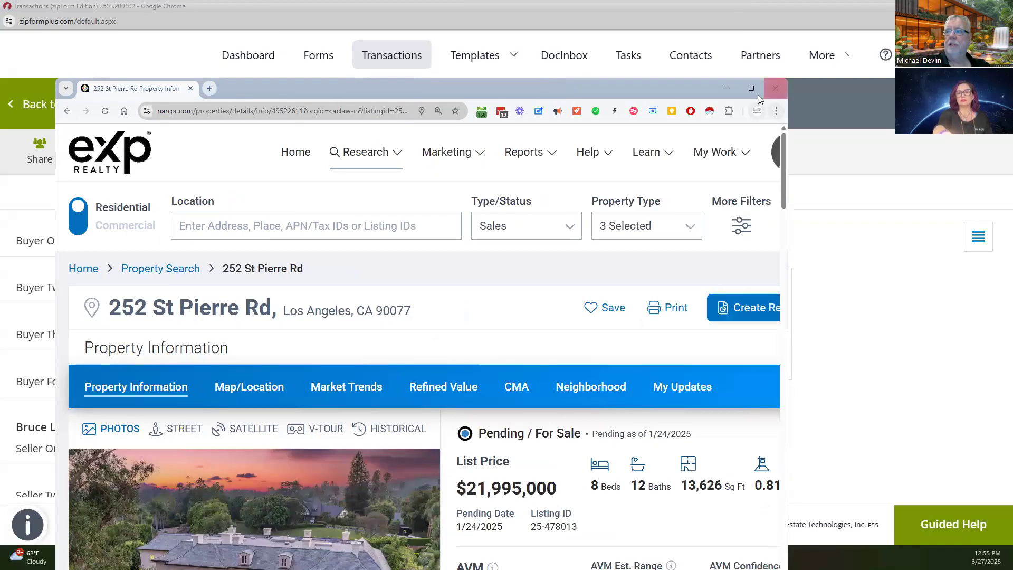
left_click(752, 89)
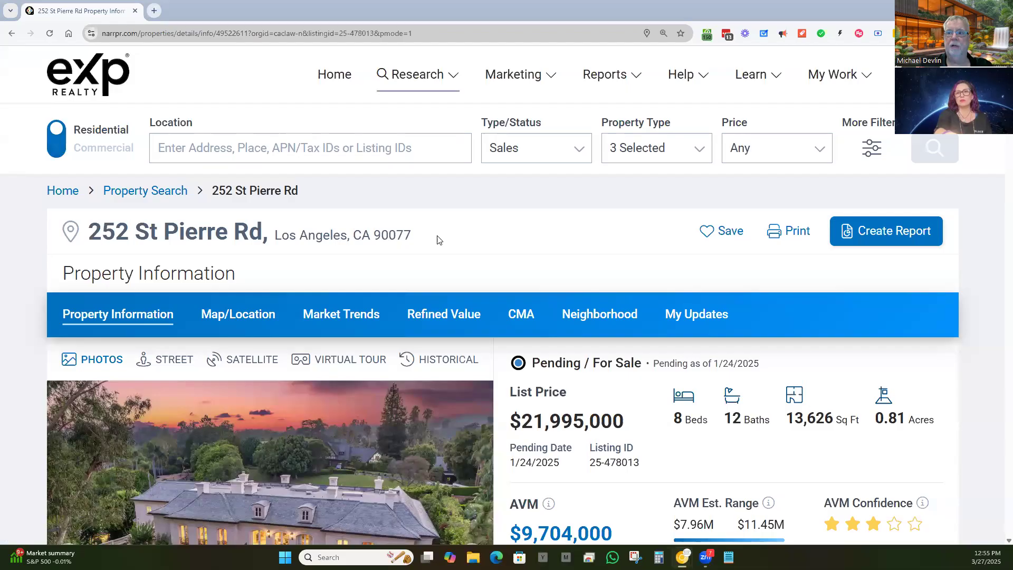
left_click_drag(423, 239, 89, 244)
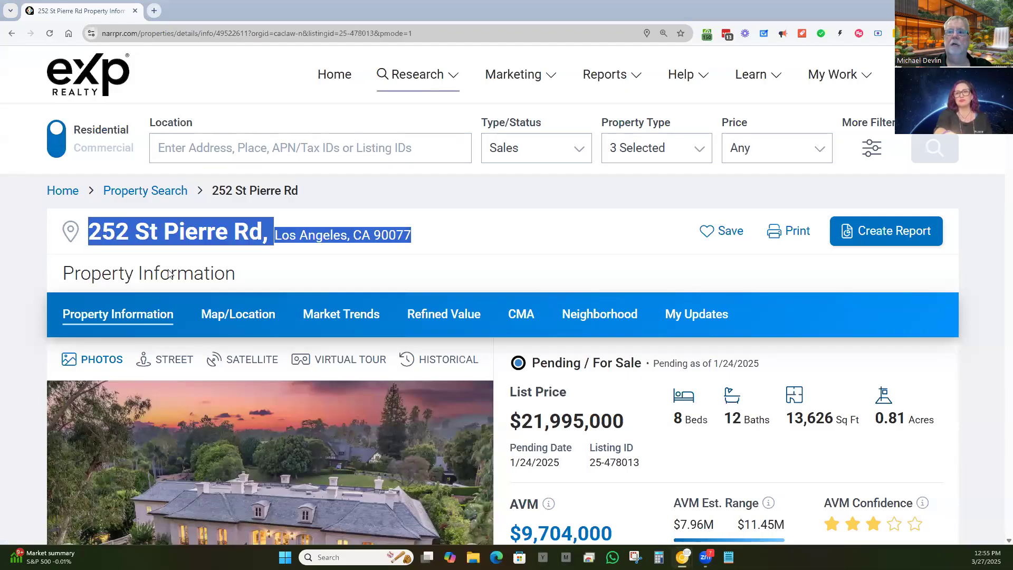
scroll(524, 219, "down", 4)
left_click_drag(631, 218, 502, 224)
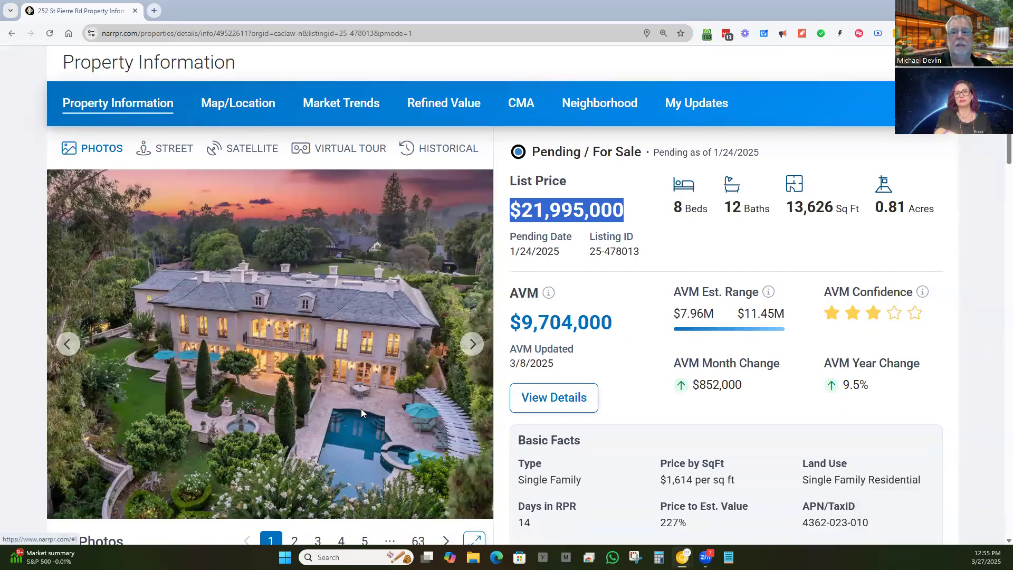
scroll(361, 408, "down", 2)
scroll(322, 361, "up", 3)
scroll(322, 361, "down", 1)
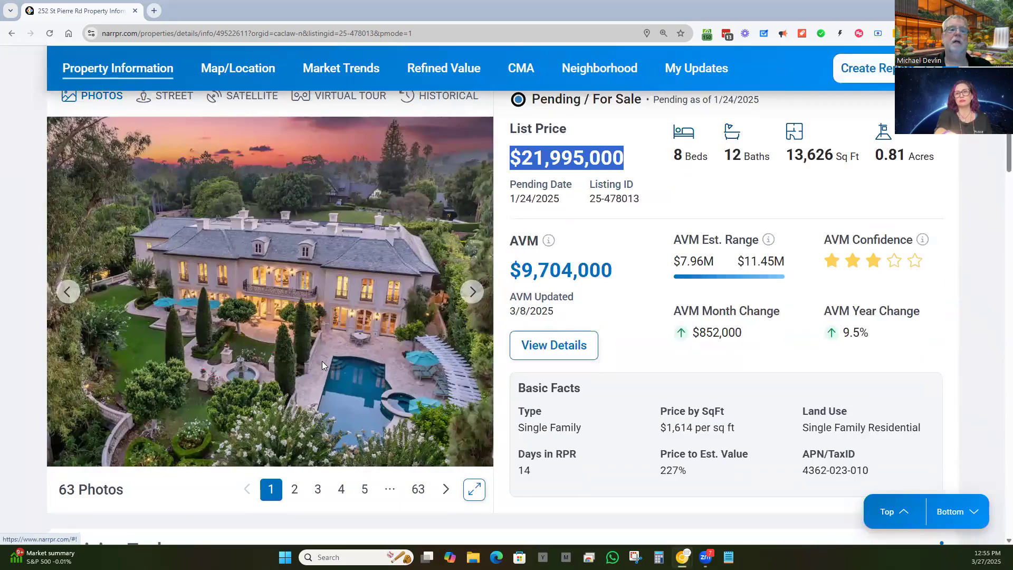
scroll(323, 366, "up", 5)
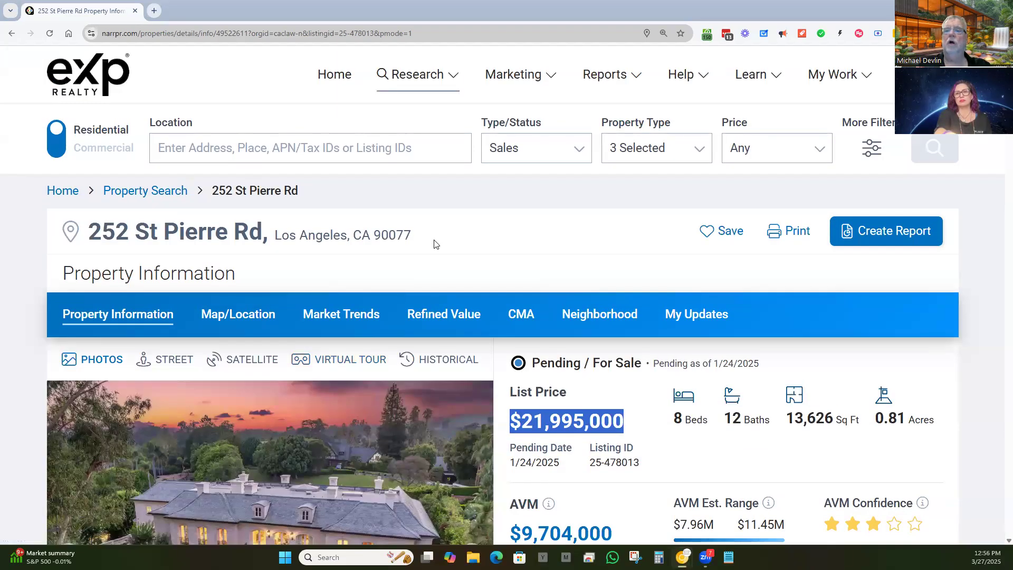
left_click_drag(431, 244, 93, 212)
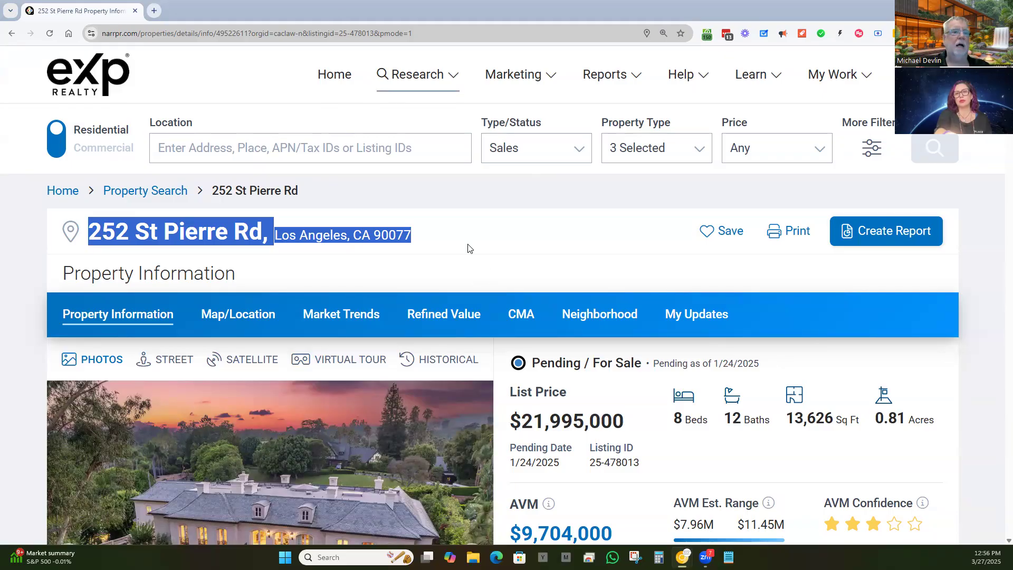
scroll(444, 244, "down", 1)
scroll(443, 245, "down", 15)
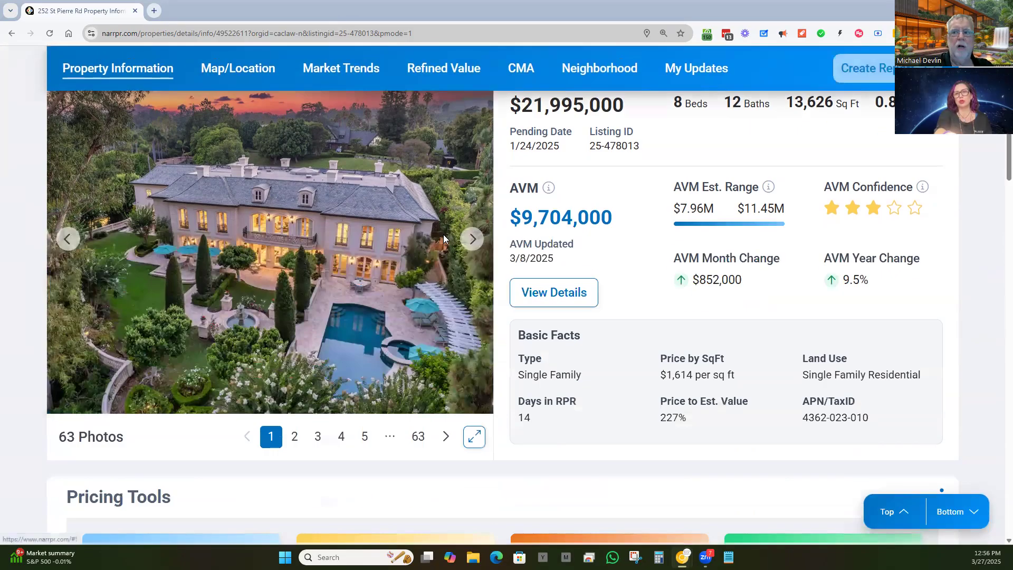
scroll(440, 234, "down", 7)
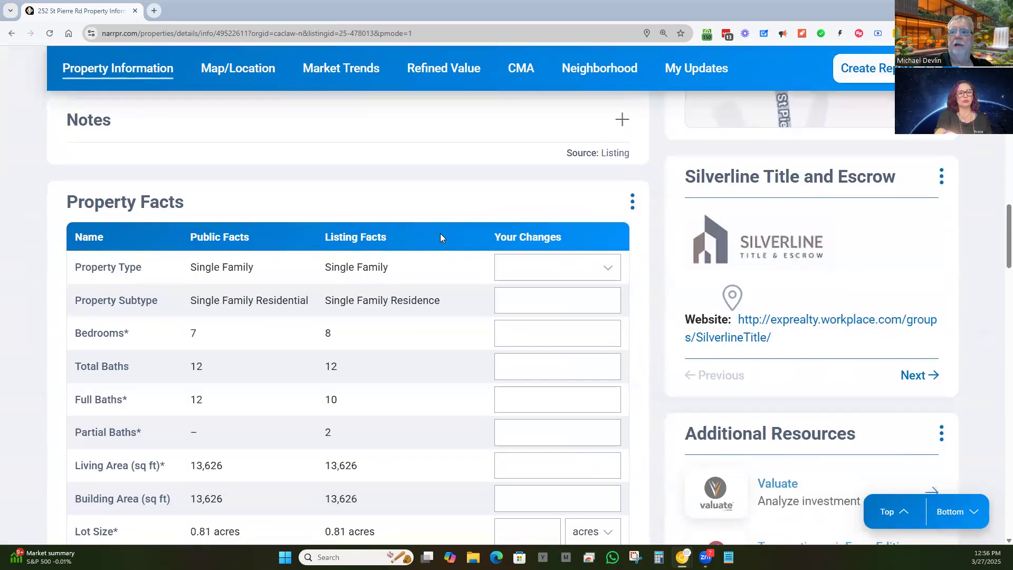
scroll(437, 238, "down", 4)
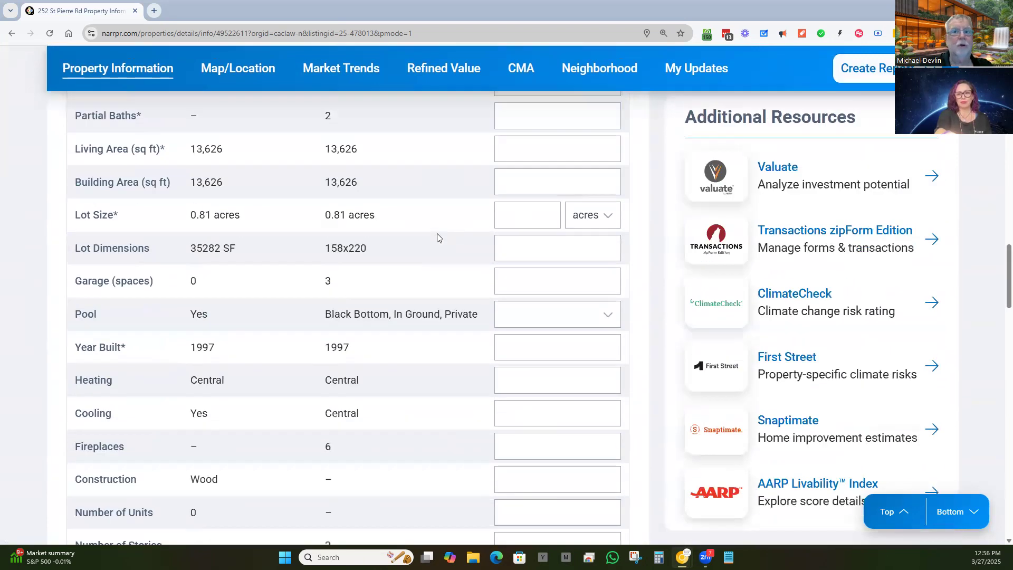
scroll(437, 236, "up", 2)
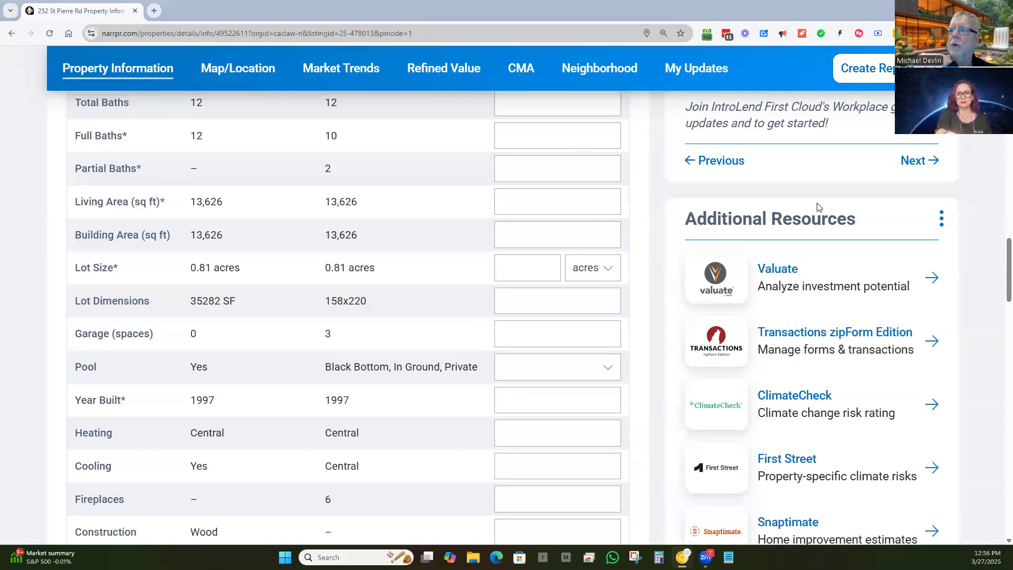
left_click_drag(865, 232, 677, 238)
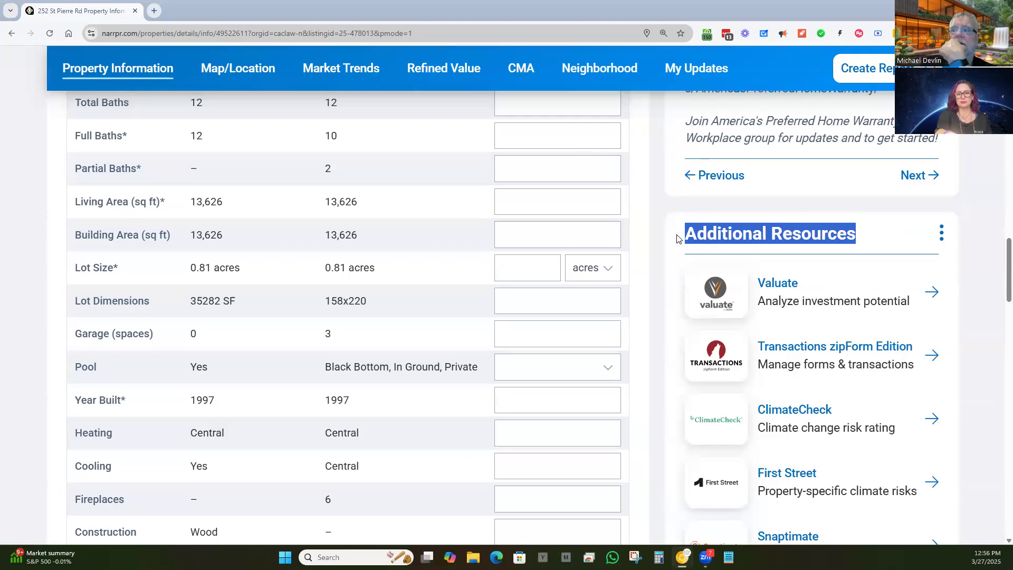
scroll(691, 258, "down", 2)
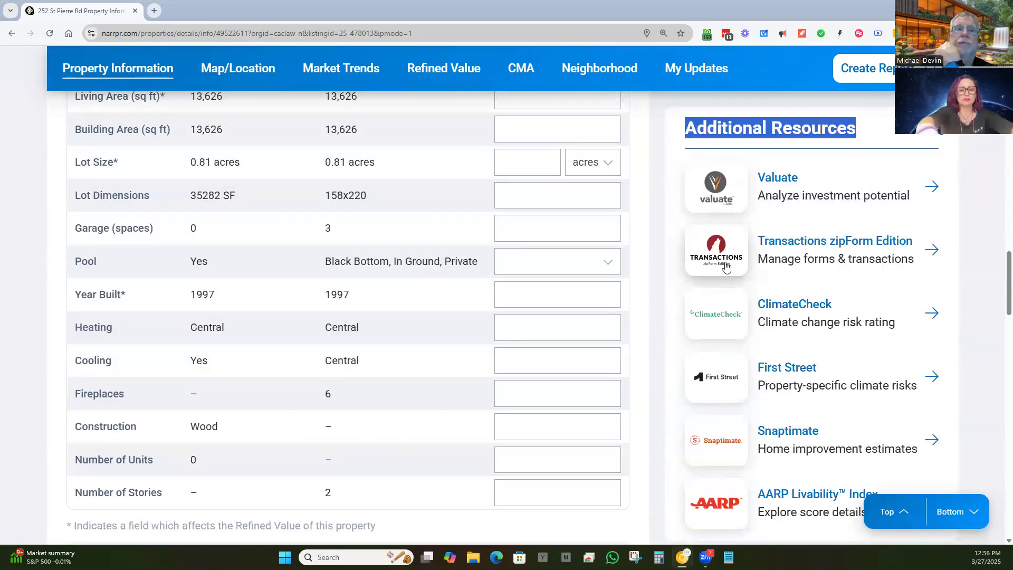
scroll(726, 267, "down", 1)
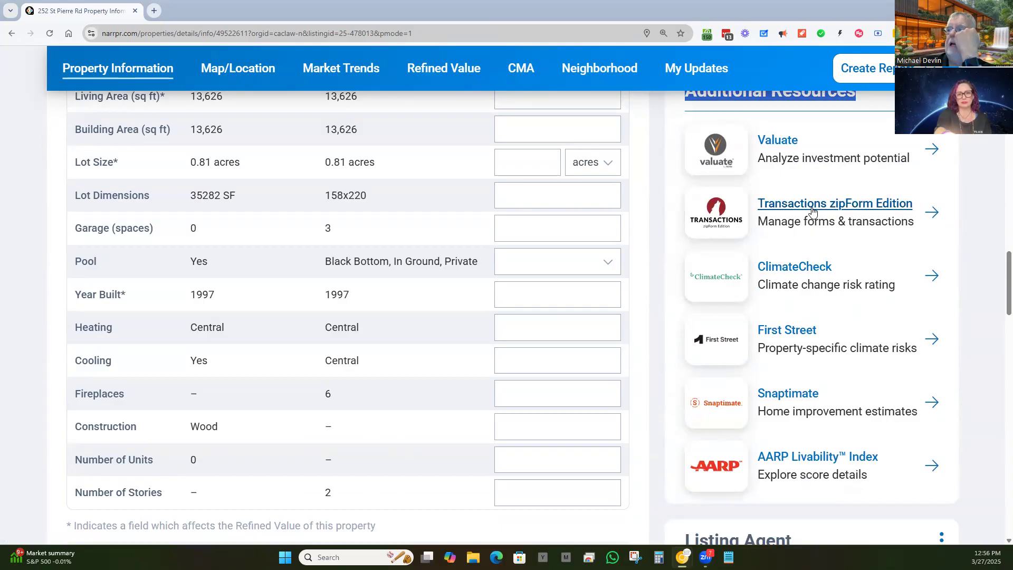
left_click(813, 211)
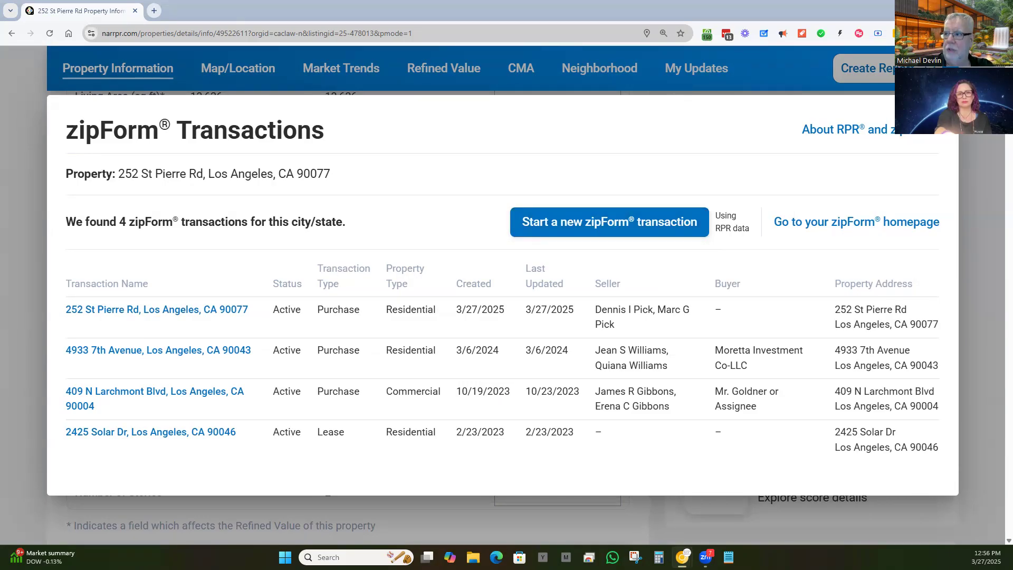
key("Escape")
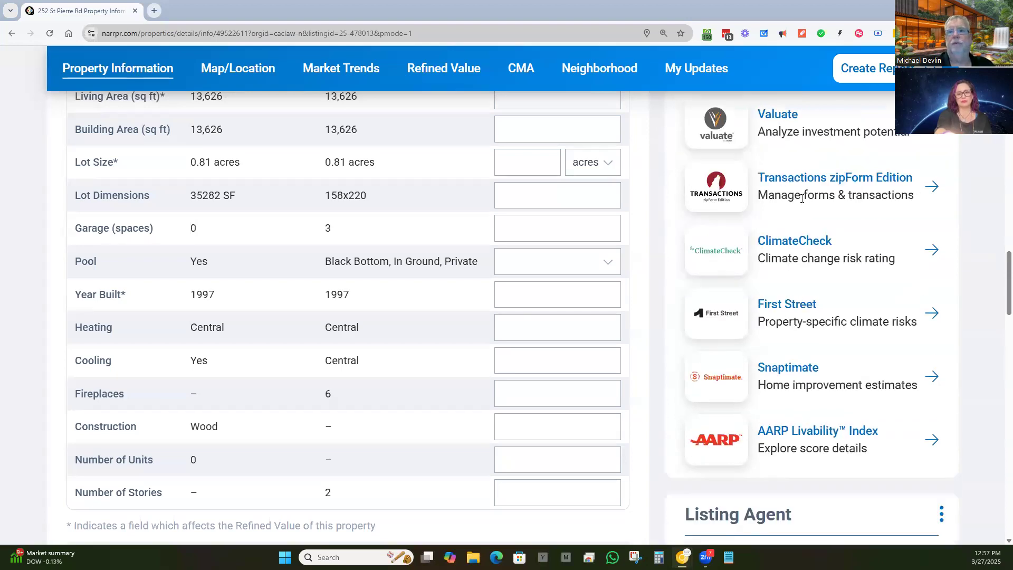
scroll(434, 275, "up", 5)
scroll(434, 275, "up", 20)
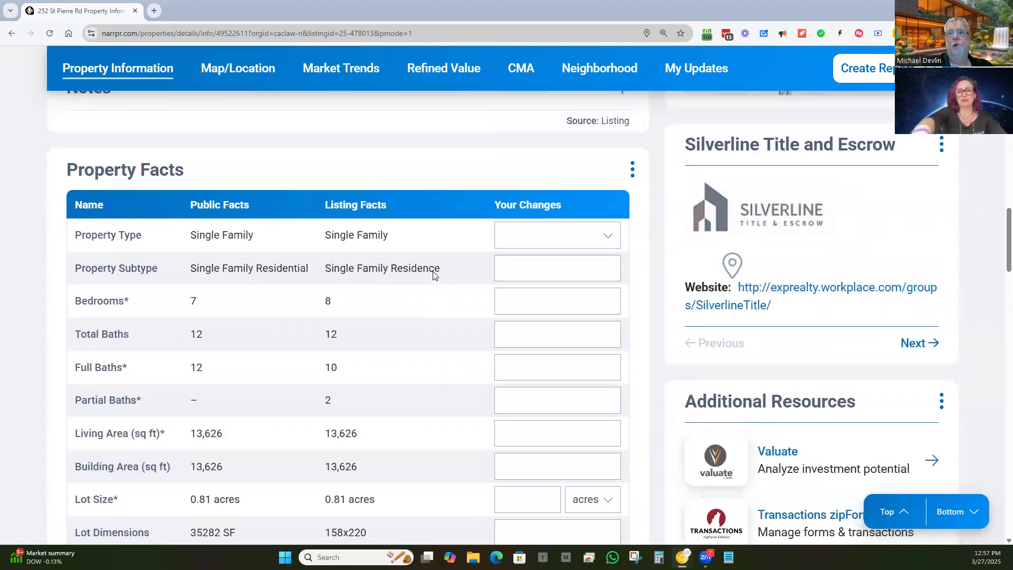
scroll(408, 275, "down", 6)
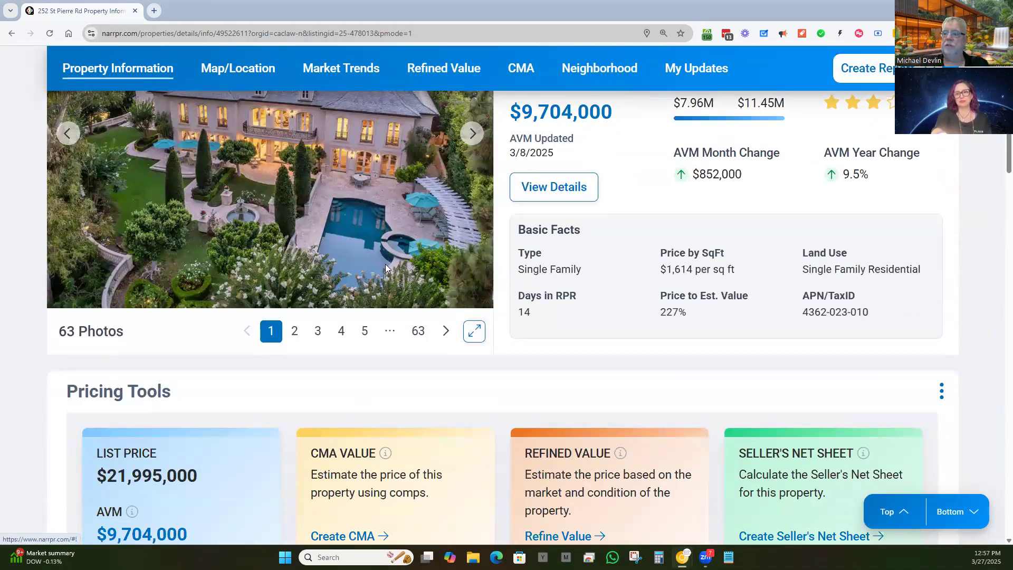
scroll(594, 329, "up", 2)
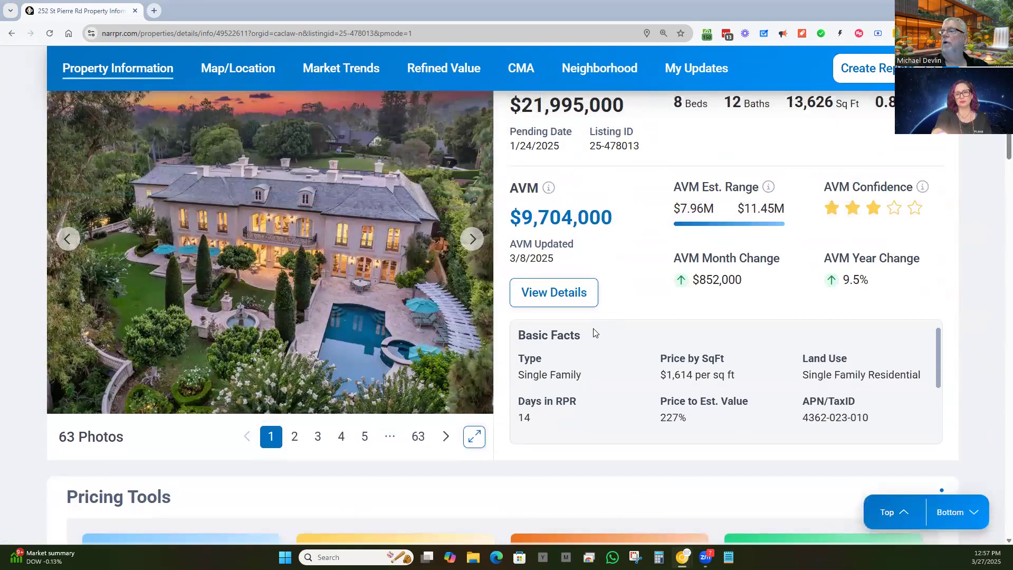
scroll(595, 332, "up", 1)
scroll(610, 308, "up", 2)
scroll(581, 316, "down", 2)
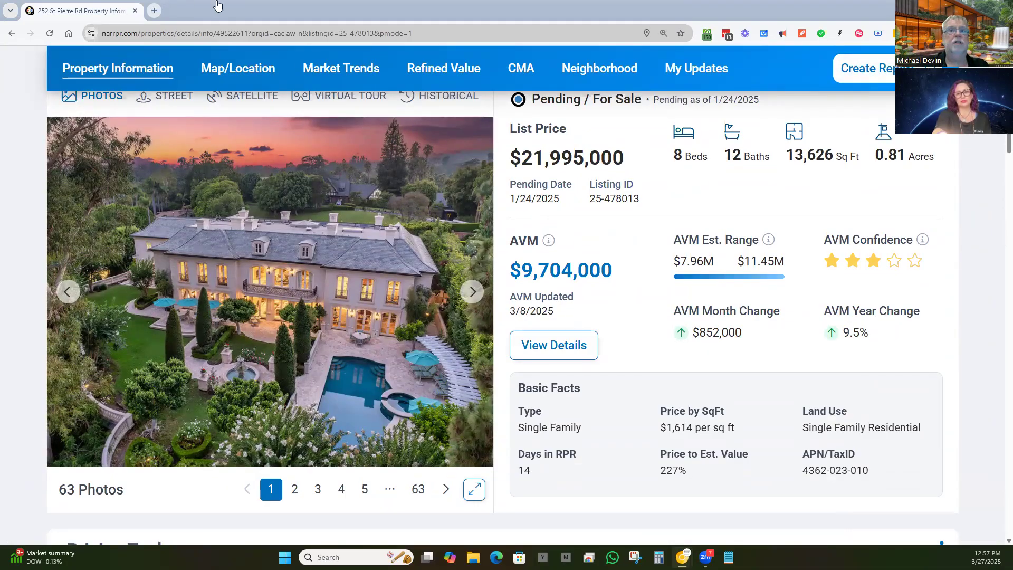
scroll(412, 267, "up", 5)
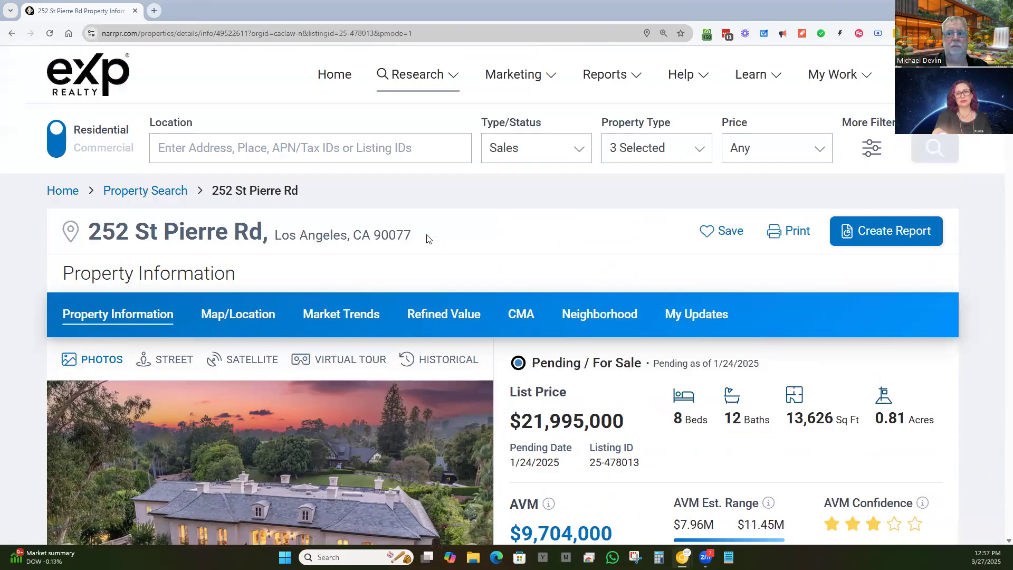
left_click_drag(425, 235, 74, 233)
key("ctrl+c")
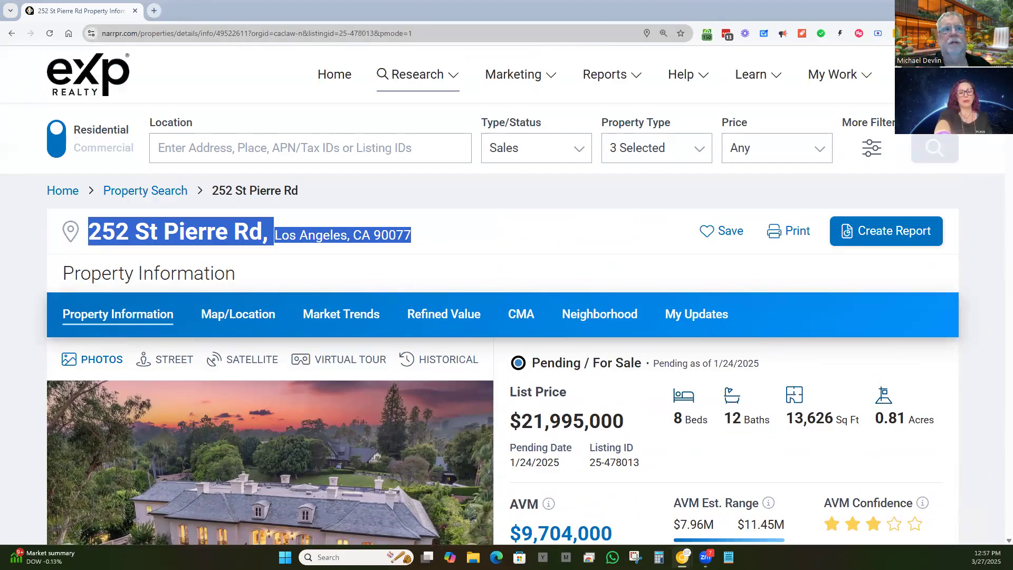
double_click(870, 16)
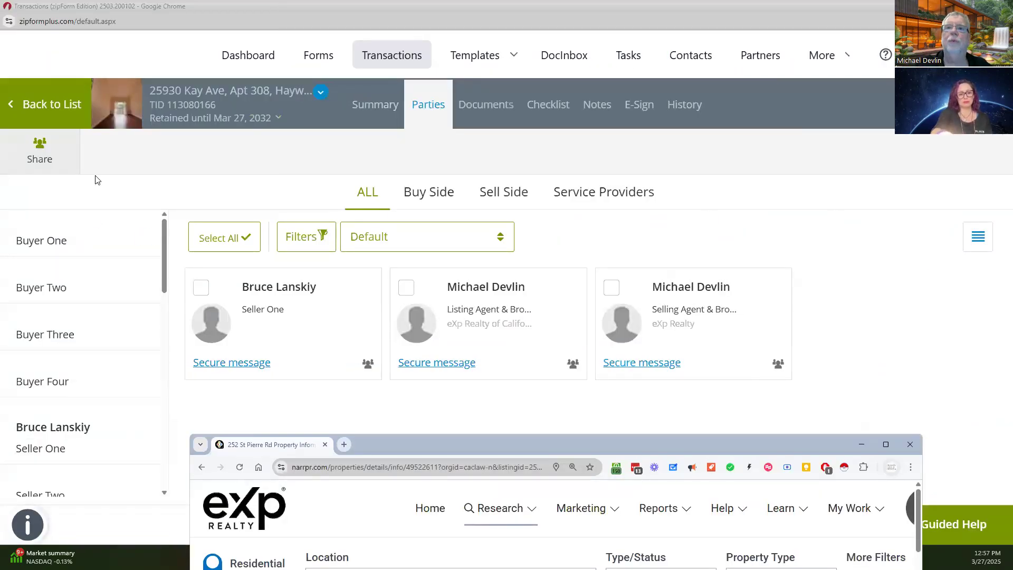
Step: Go back to the Transactions list and start a New transaction
left_click(64, 104)
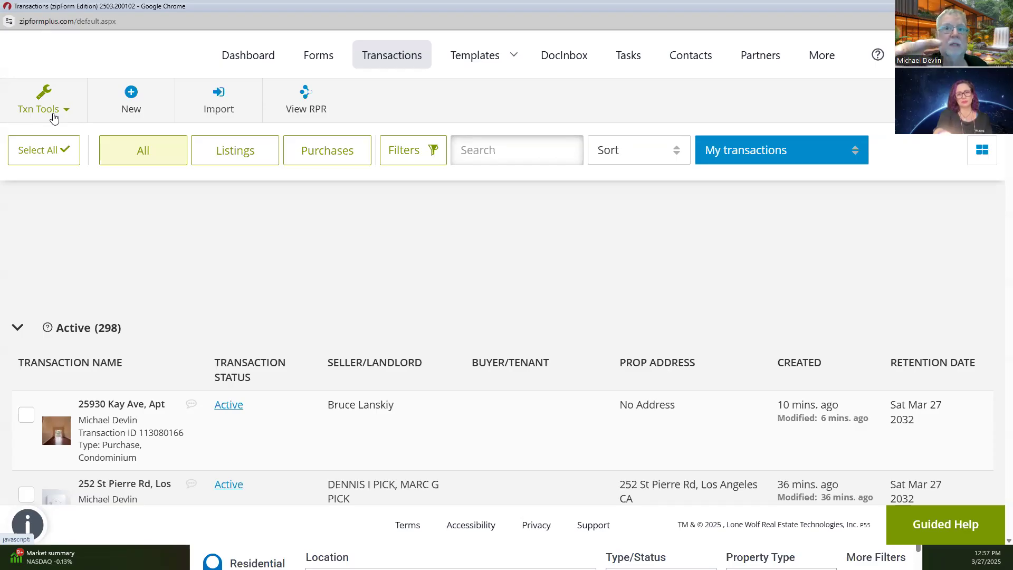
left_click(132, 95)
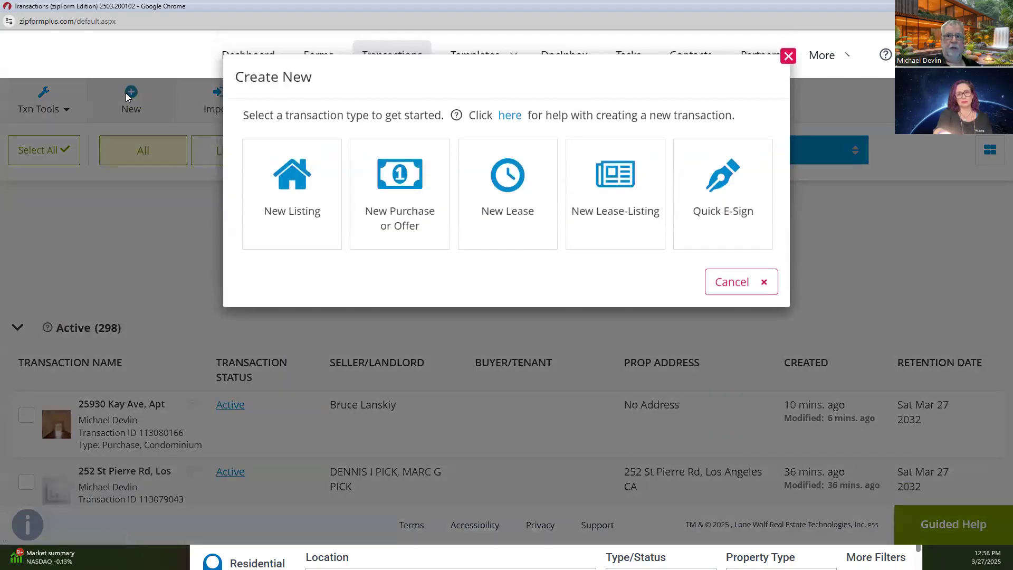
Step: Start a purchase transaction, paste the copied address, and cut 'Los Angeles' out of the street line
left_click(381, 176)
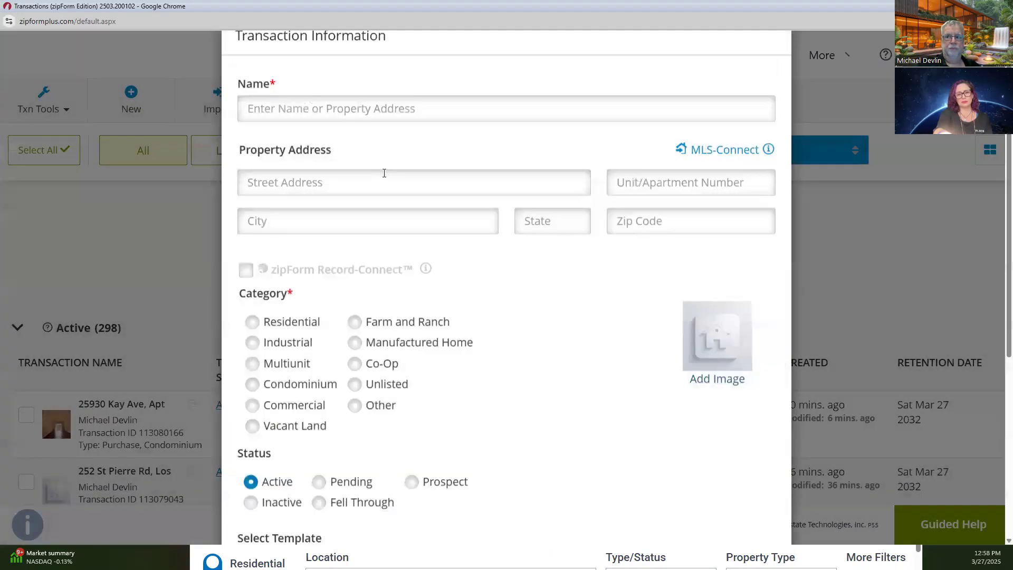
left_click(310, 222)
key("ctrl+v")
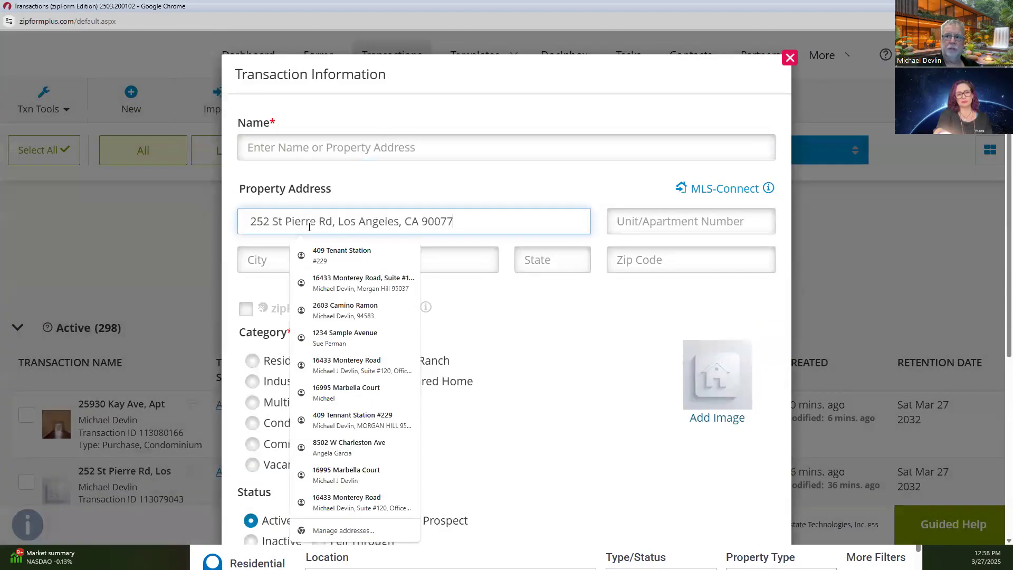
double_click(385, 227)
left_click_drag(385, 227, 350, 220)
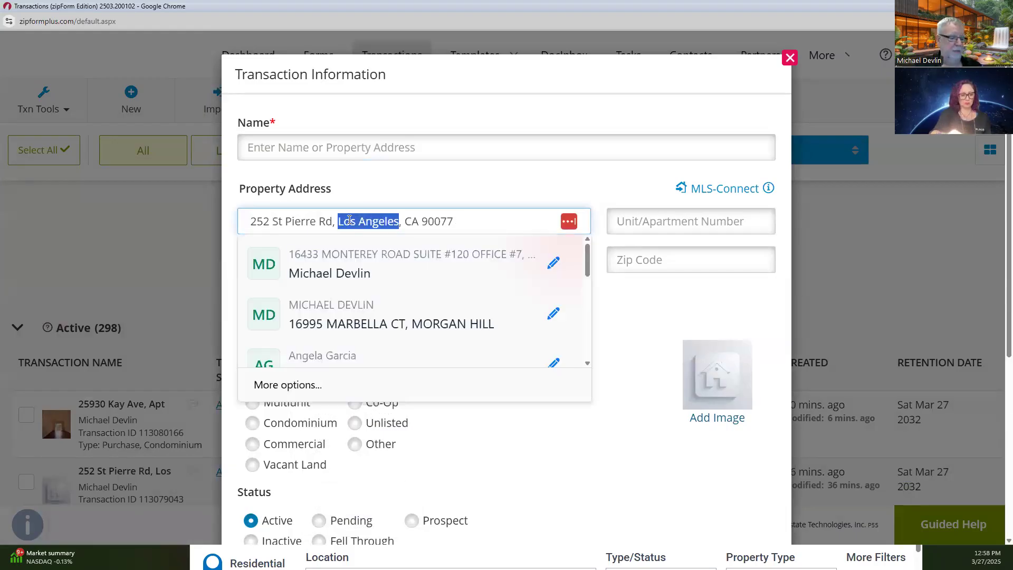
key("ctrl+x")
Step: Fill City Los Angeles, State CA, Zip 90077, and delete the duplicate city and zip from the street
left_click(292, 260)
key("ctrl+v")
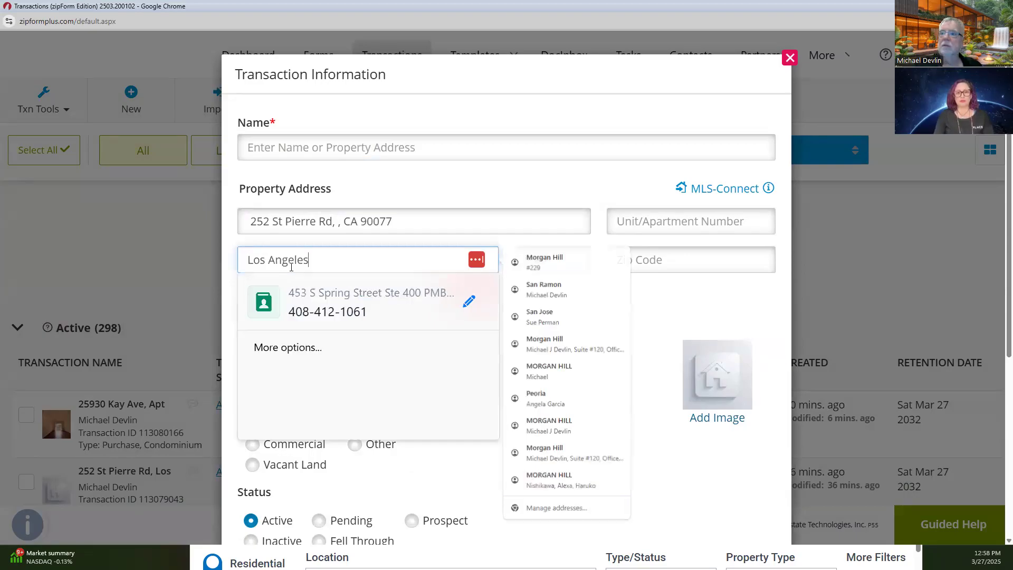
left_click(544, 259)
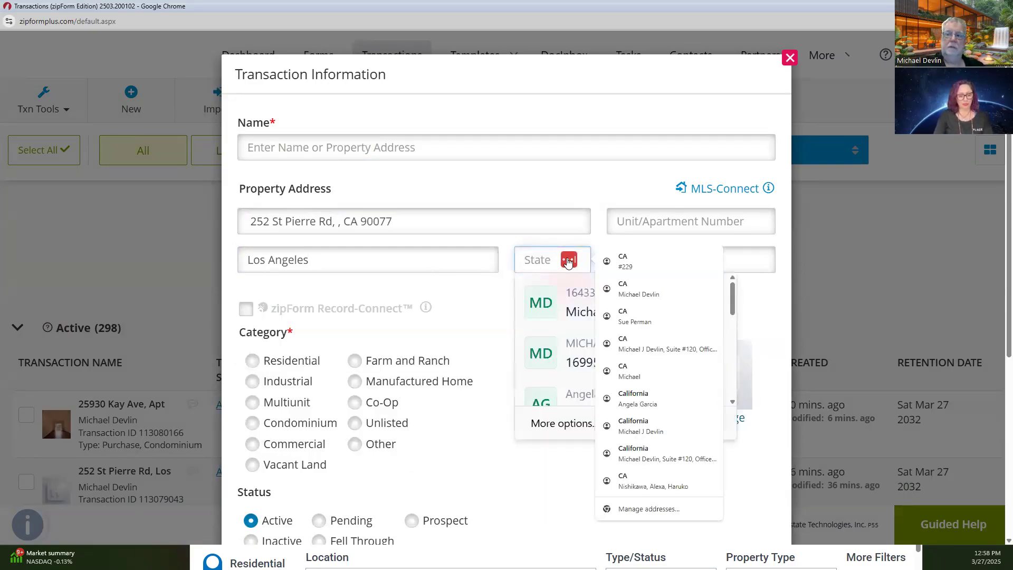
type("CA")
key("Tab")
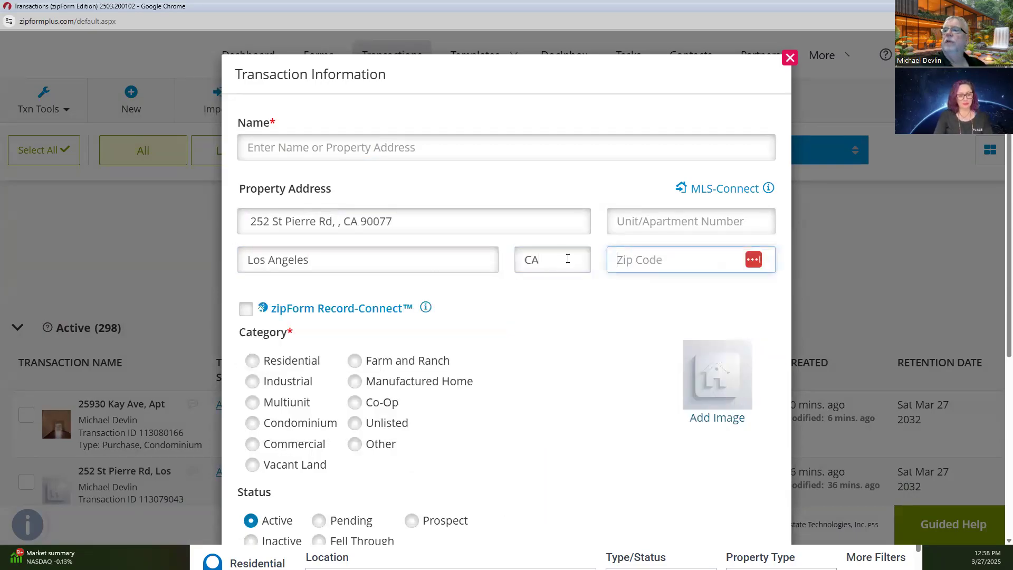
type("900")
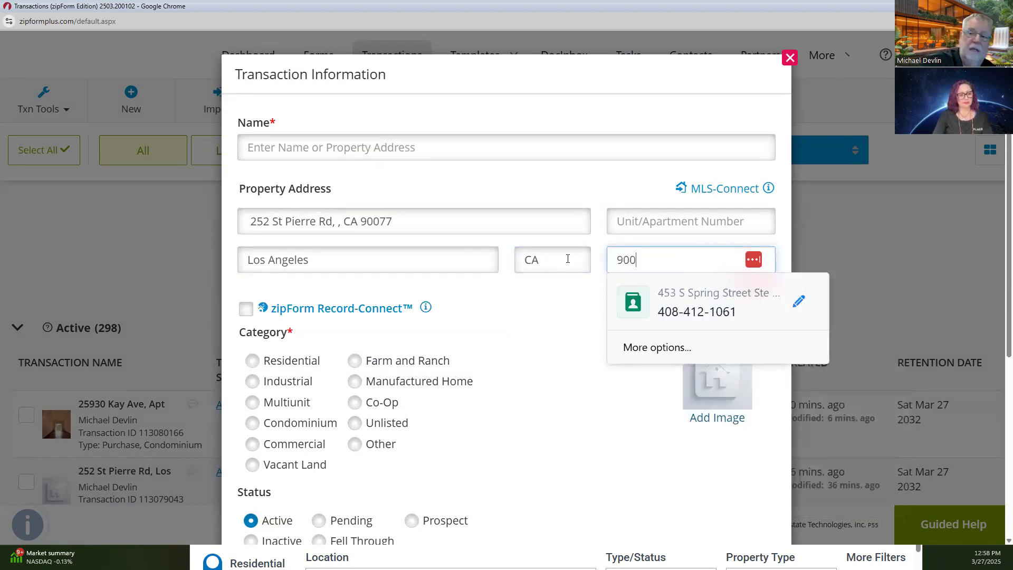
type("77")
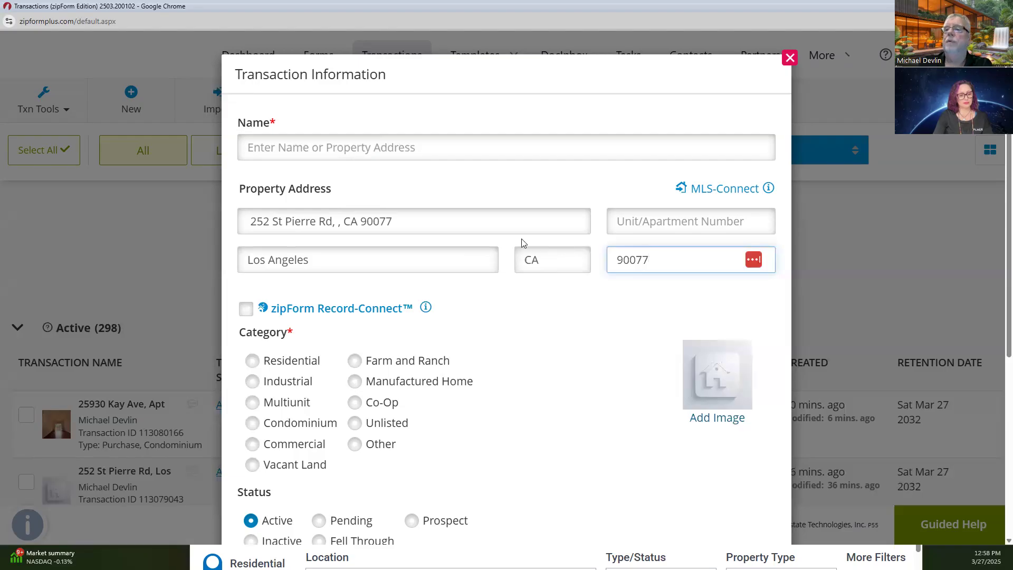
left_click_drag(426, 227, 228, 236)
key("BackSpace")
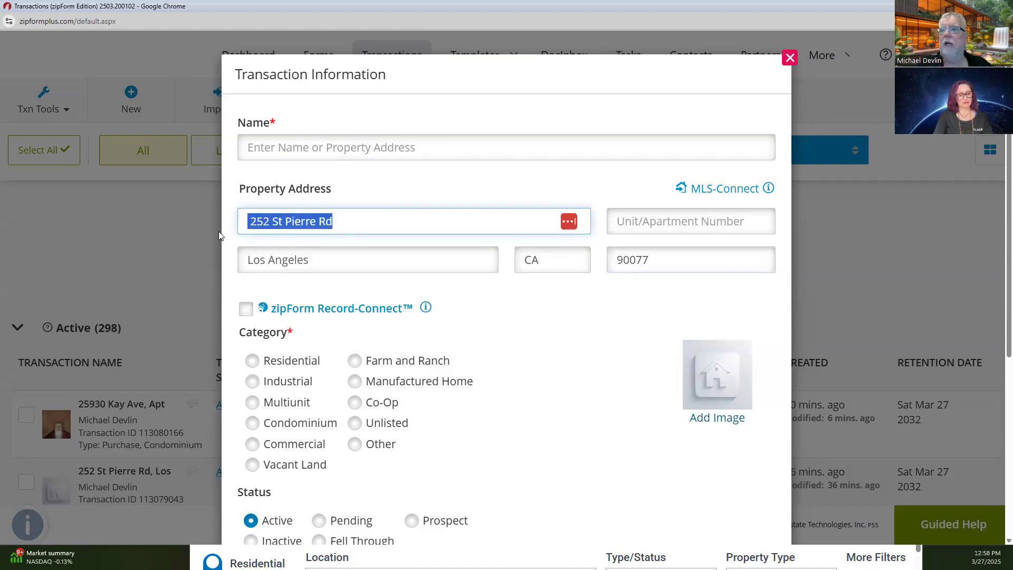
left_click(511, 85)
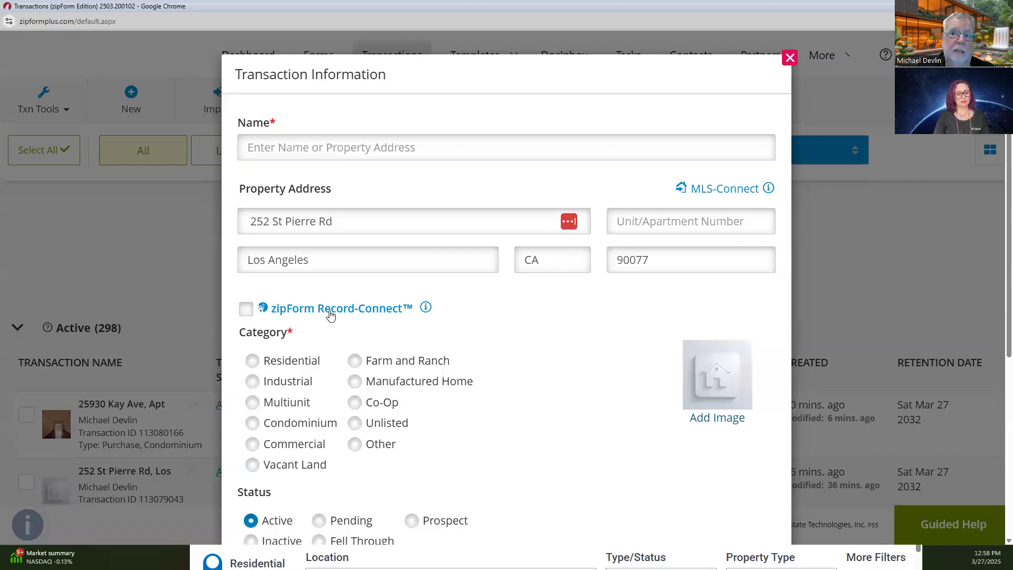
left_click(286, 148)
key("ctrl+v")
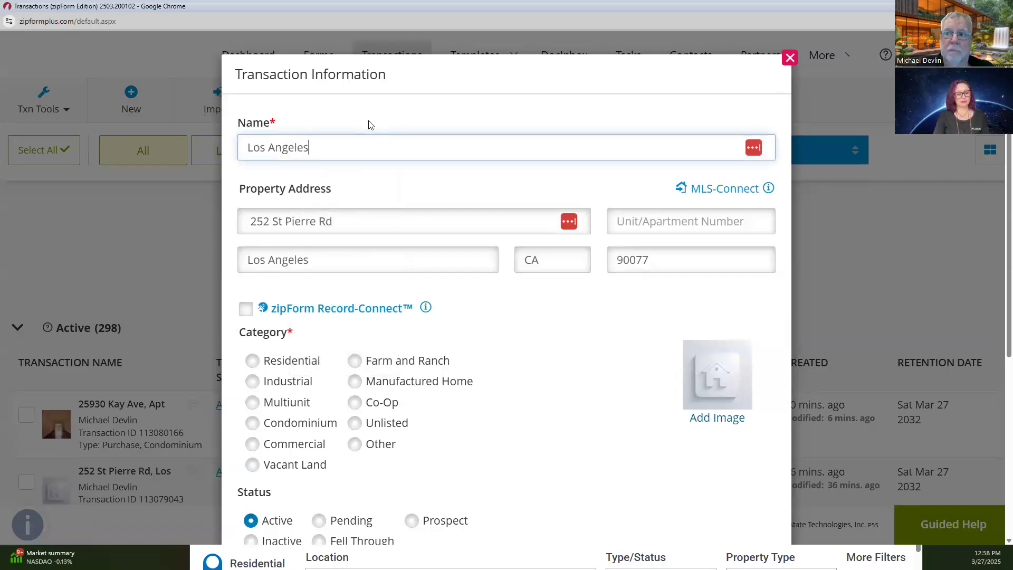
left_click_drag(326, 159, 128, 143)
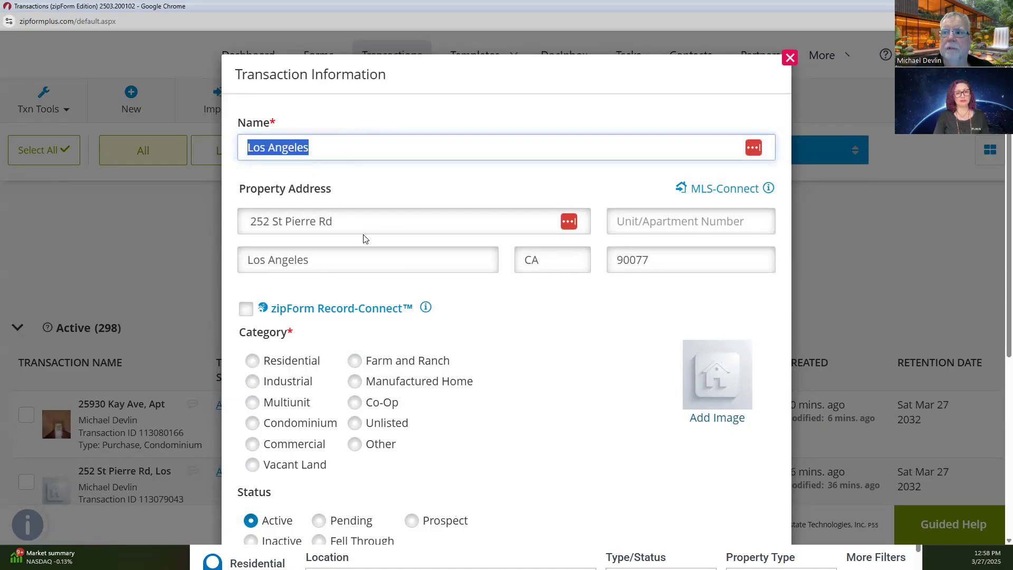
left_click_drag(357, 219, 142, 218)
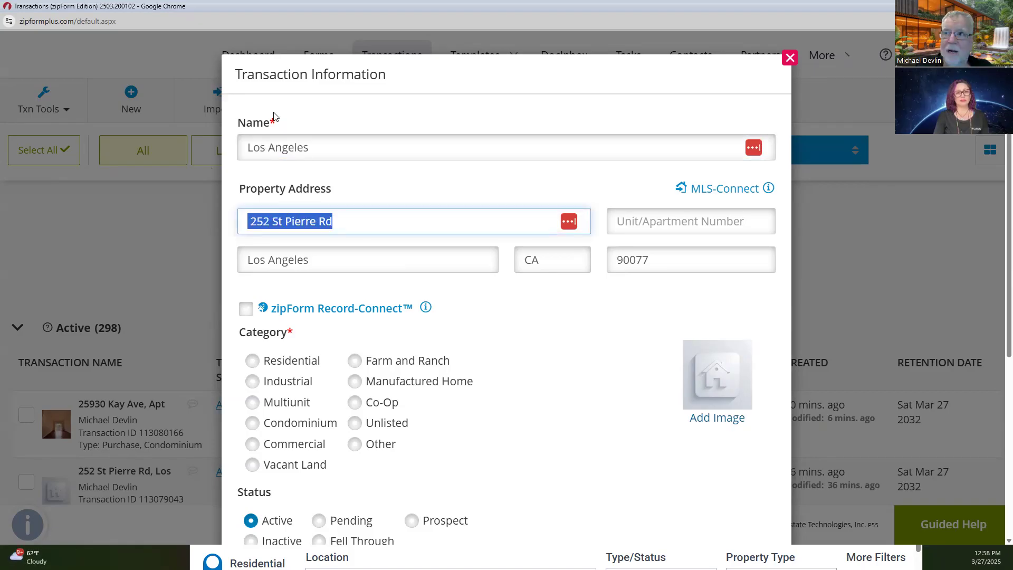
left_click_drag(317, 149, 171, 150)
key("ctrl+v")
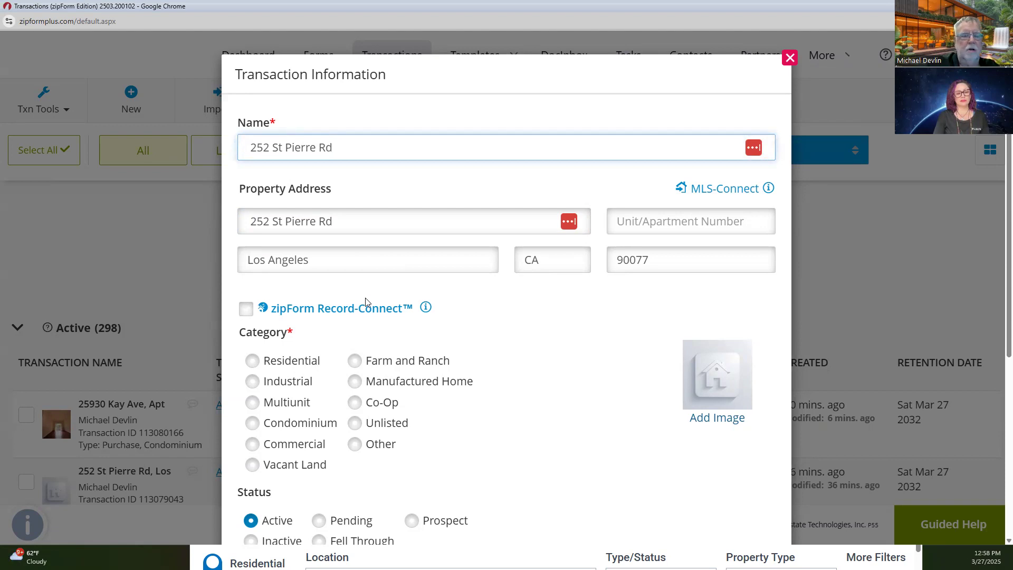
Step: Enable zipForm Record-Connect, set category Residential, pick the Personal - Buyer template, and save
left_click(247, 311)
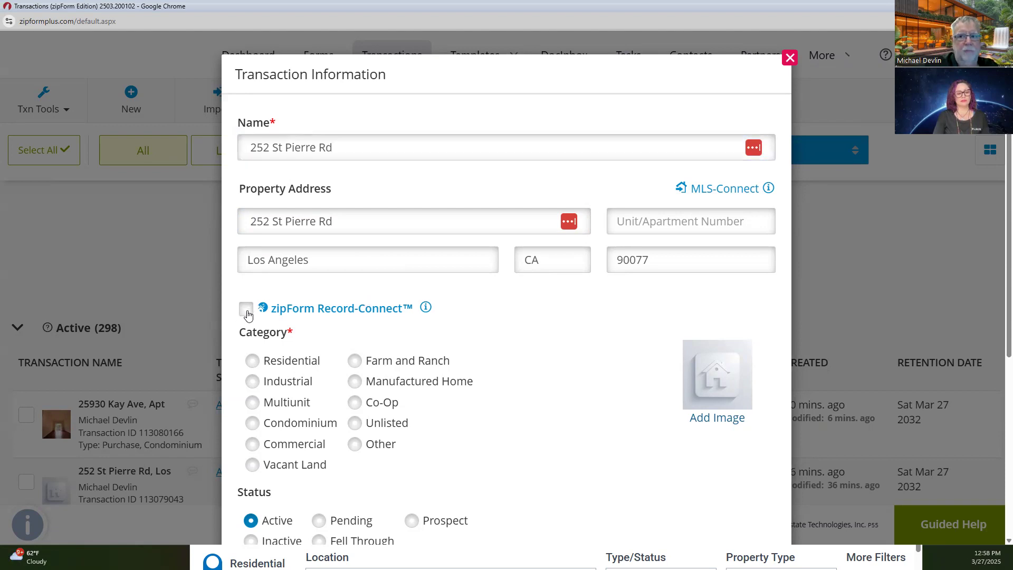
left_click(252, 362)
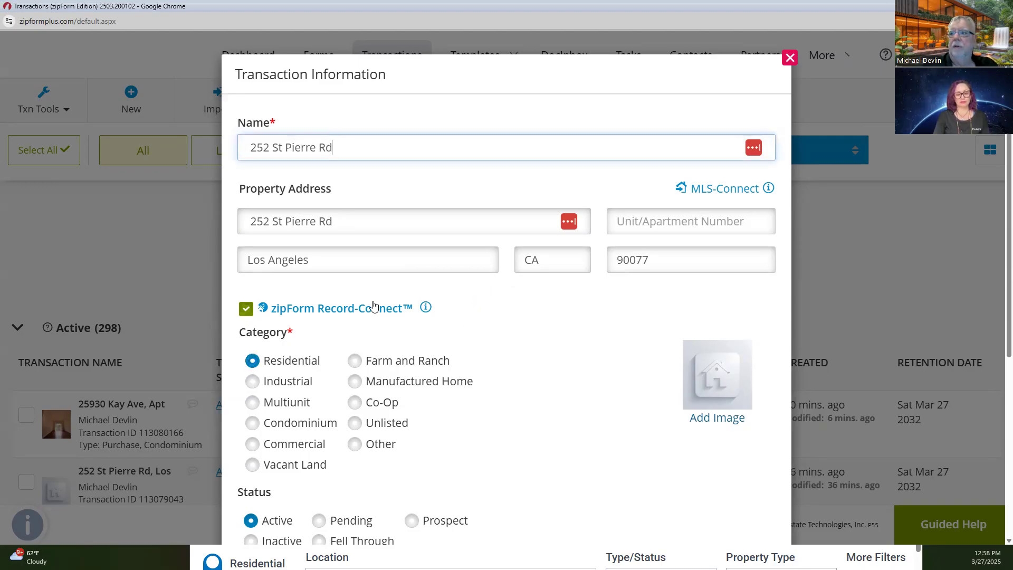
scroll(372, 306, "down", 1)
left_click(382, 257)
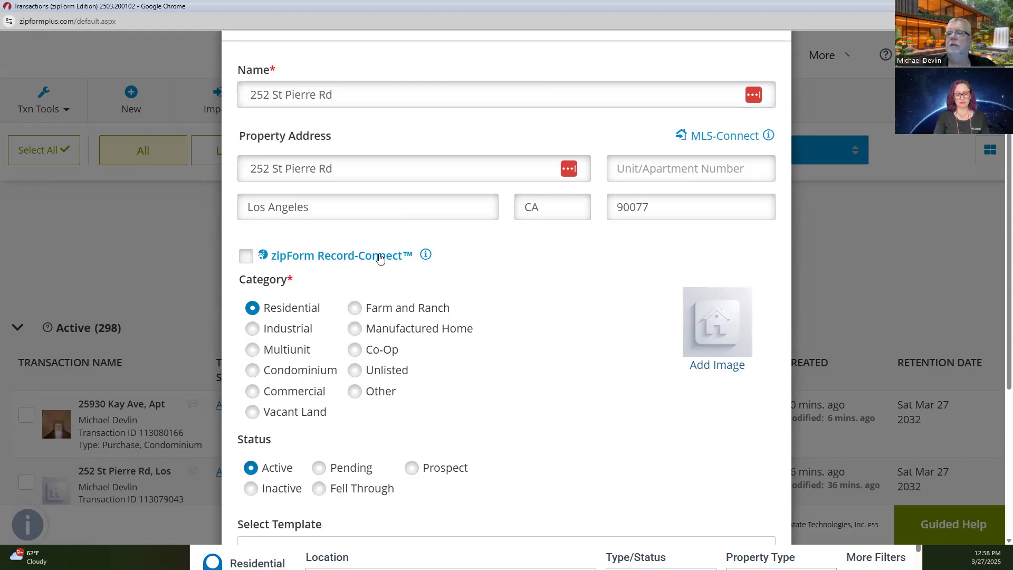
left_click(380, 257)
scroll(373, 260, "down", 4)
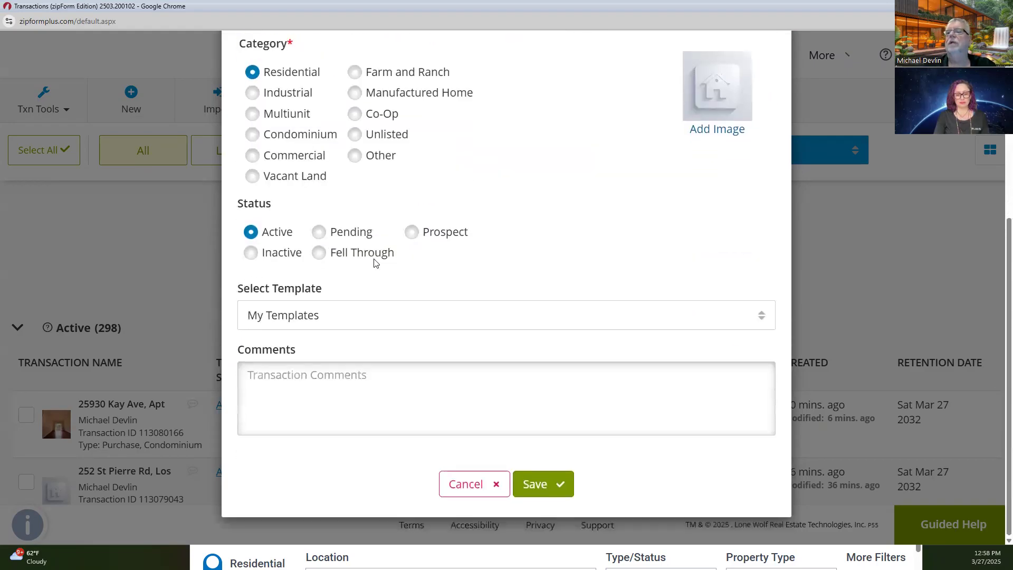
left_click(384, 326)
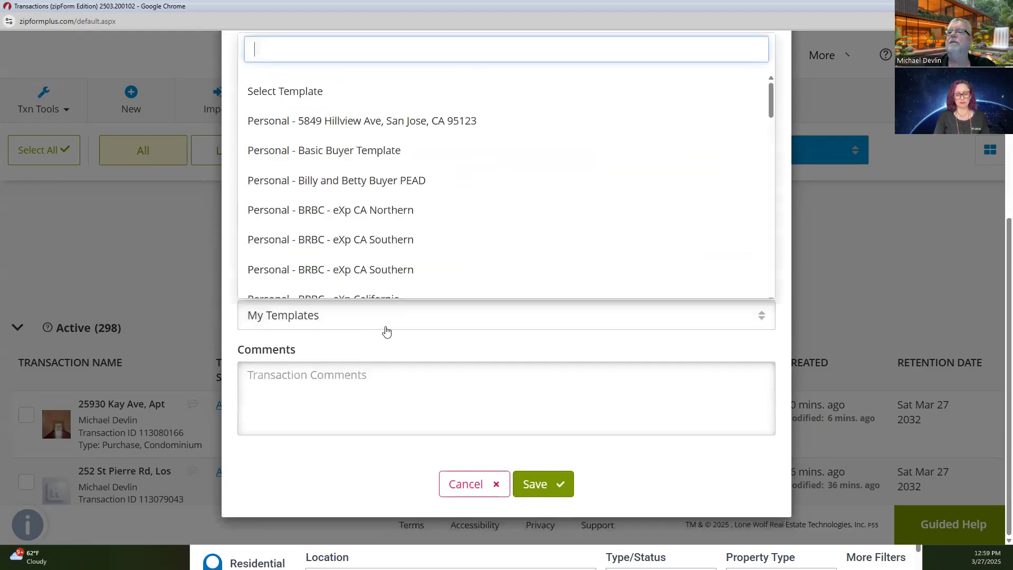
scroll(471, 202, "down", 6)
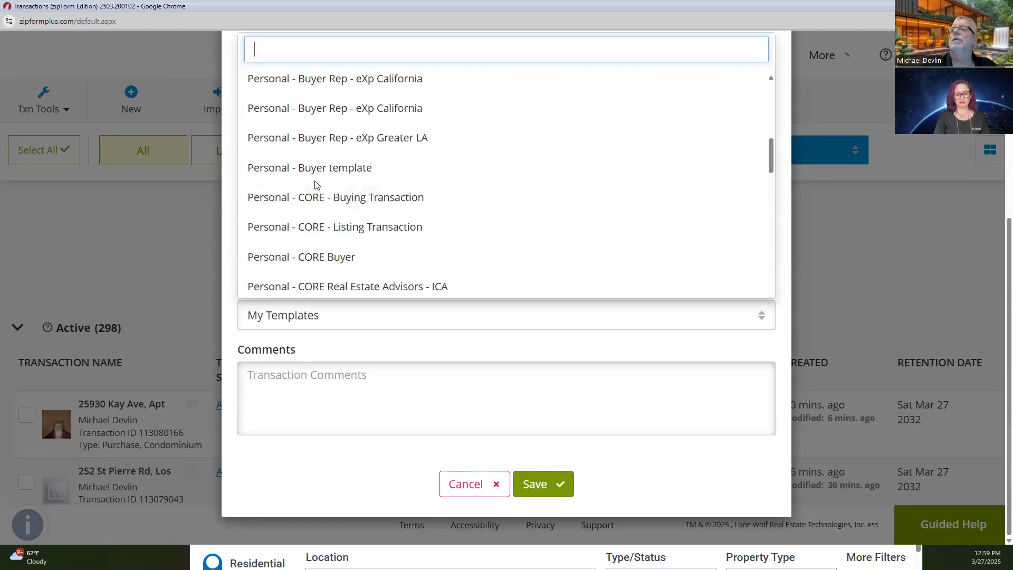
left_click(326, 169)
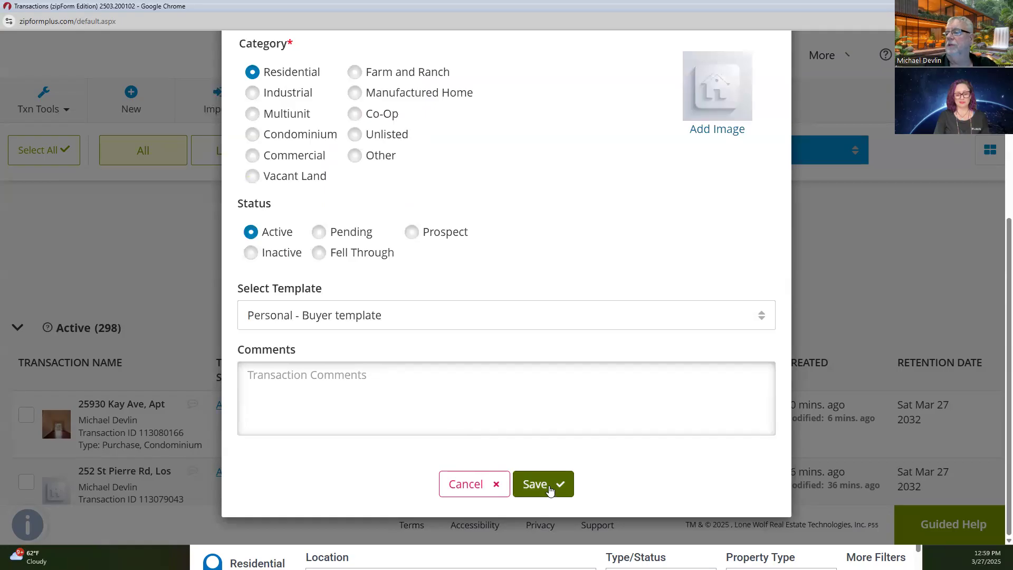
left_click(551, 490)
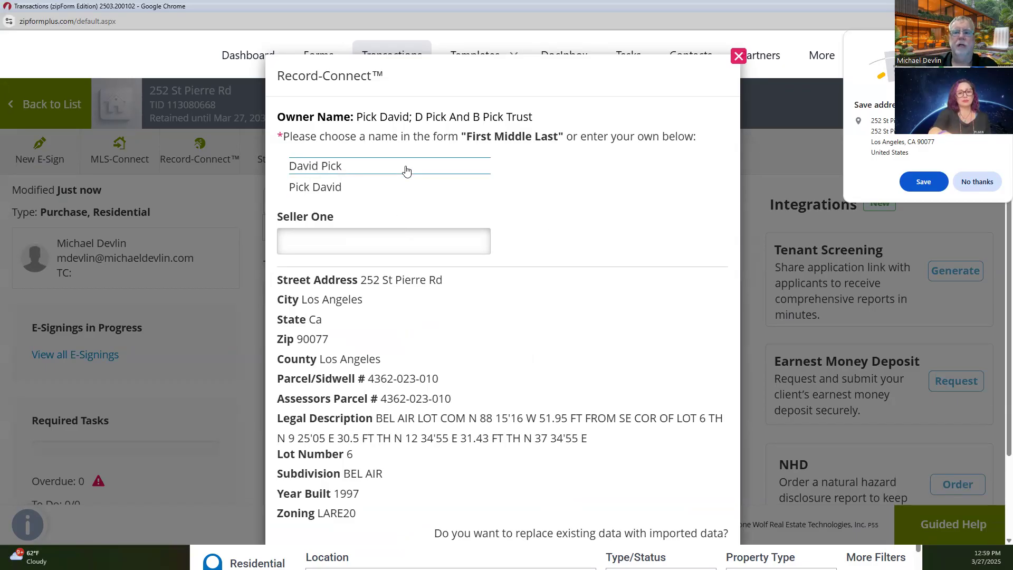
Step: Review the Record-Connect owner data, choose the first owner for Seller One, then cancel the import
scroll(396, 211, "down", 2)
scroll(544, 184, "up", 2)
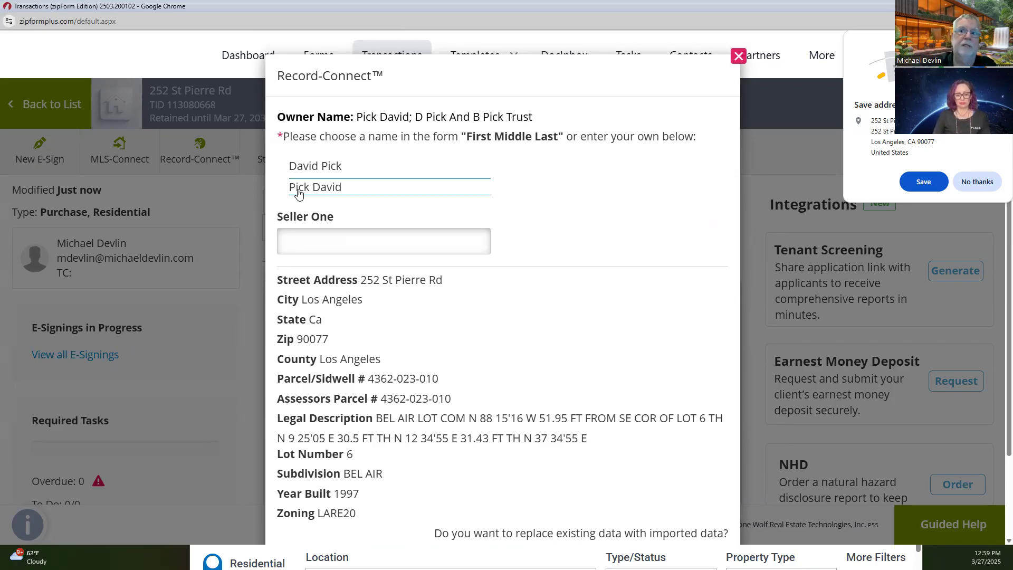
left_click(315, 166)
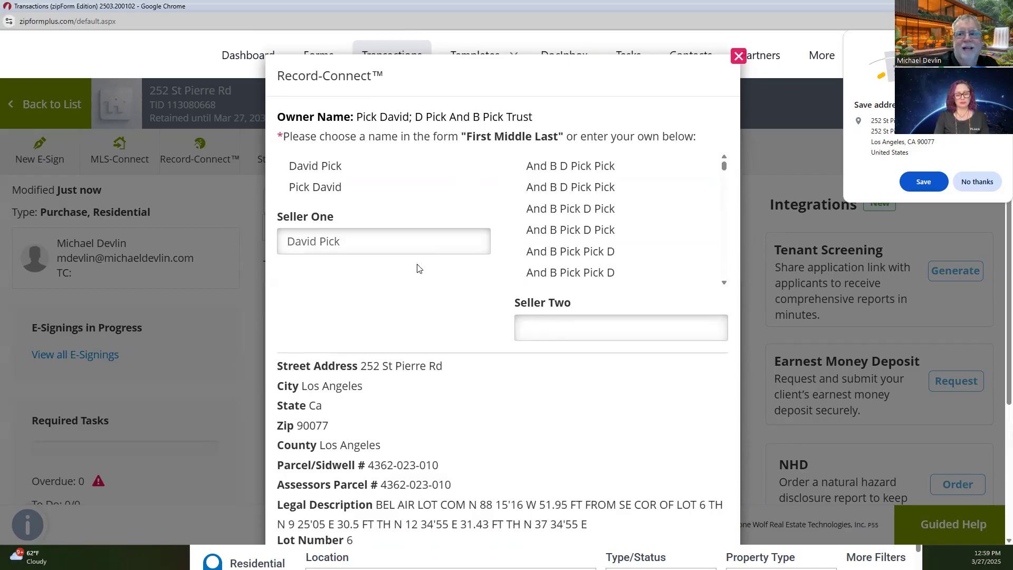
scroll(419, 264, "down", 2)
scroll(408, 245, "up", 2)
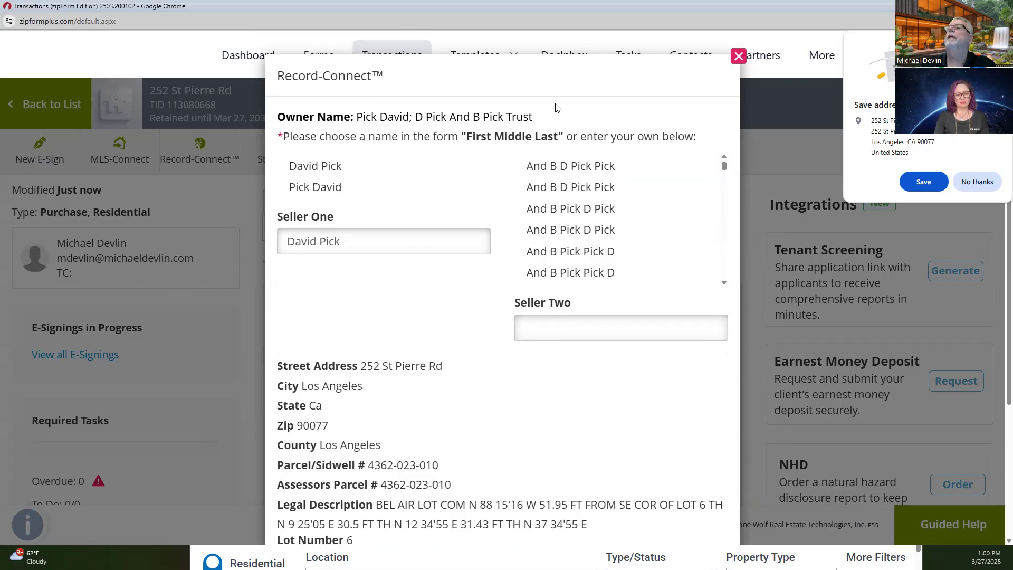
mouse_move(537, 117)
left_mouse_down()
mouse_move(449, 117)
mouse_move(533, 113)
left_mouse_up()
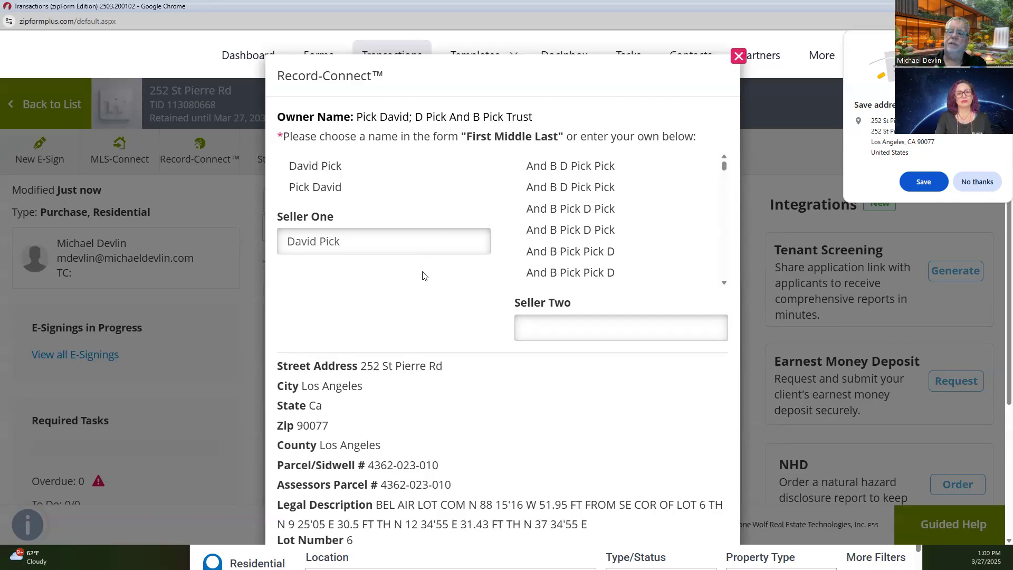
scroll(422, 276, "down", 4)
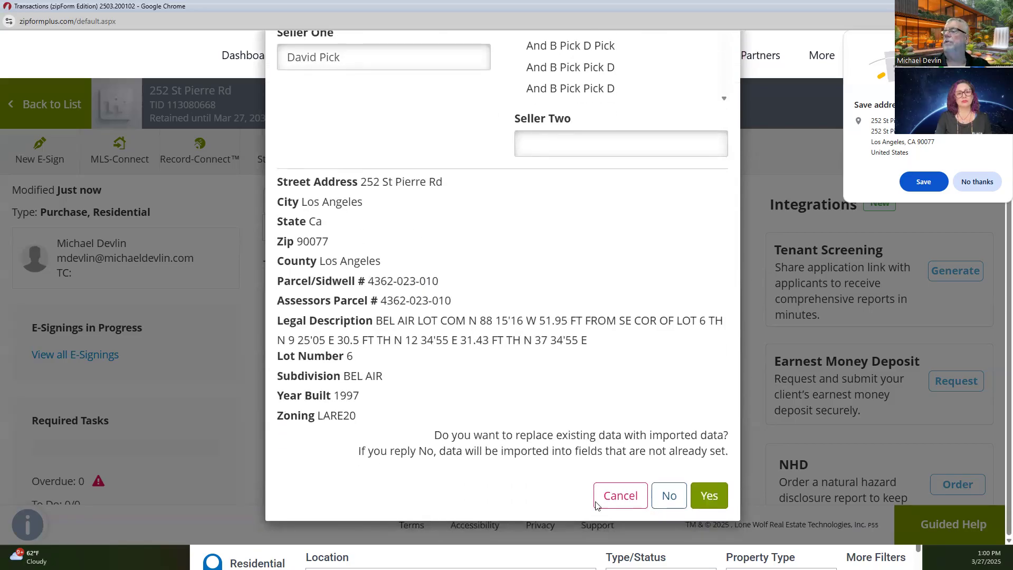
left_click(638, 497)
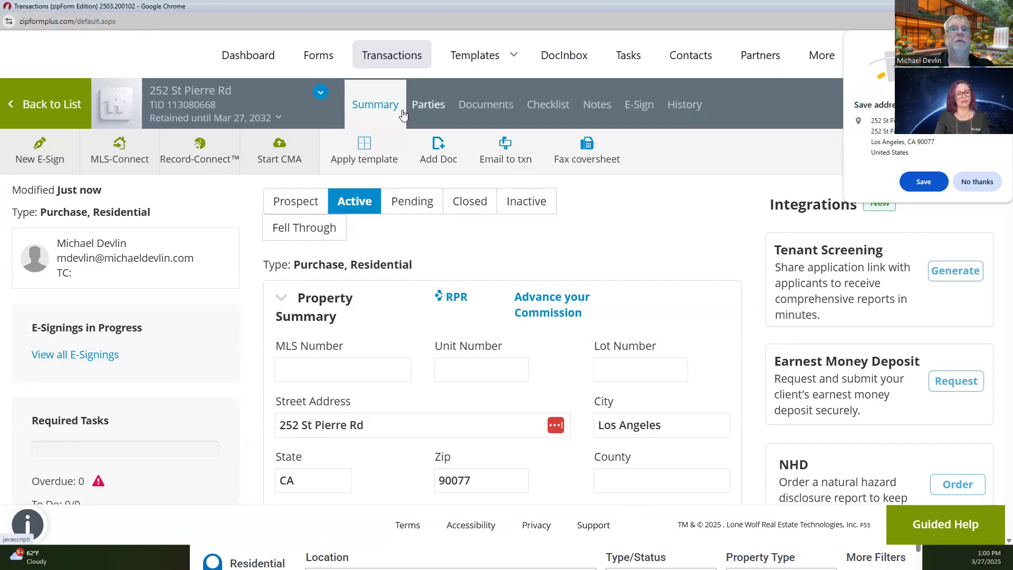
Step: Return to the transactions list, minimize zipForm, dock RPR left, and bring Google Docs onscreen
left_click(42, 106)
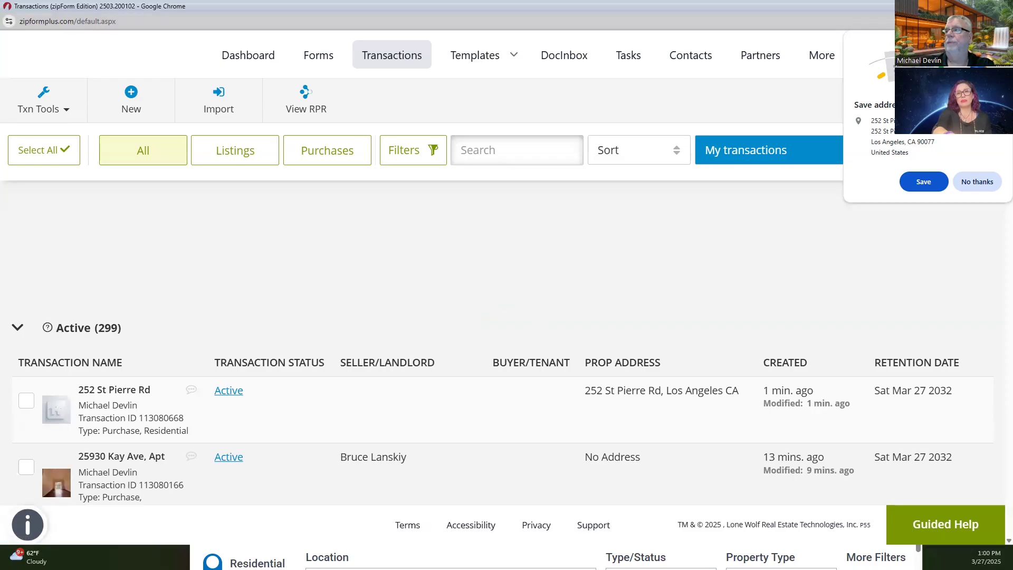
left_click(953, 7)
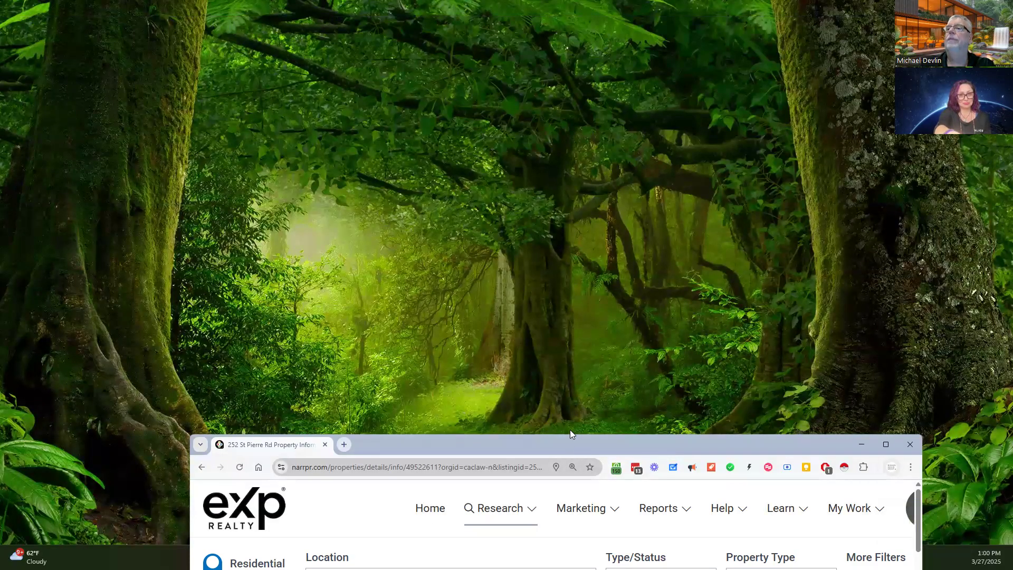
left_click_drag(570, 434, 1, 285)
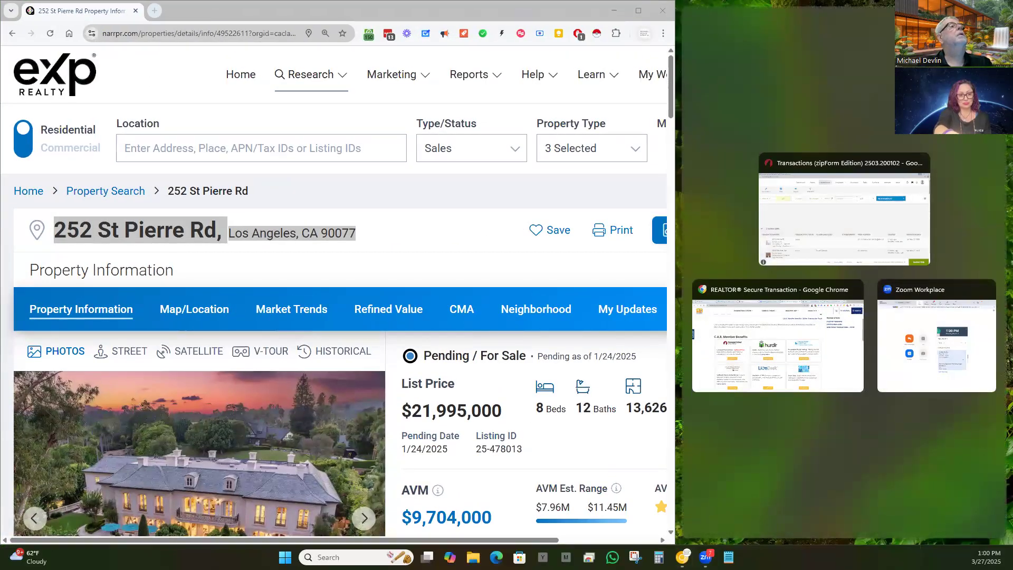
key("Escape")
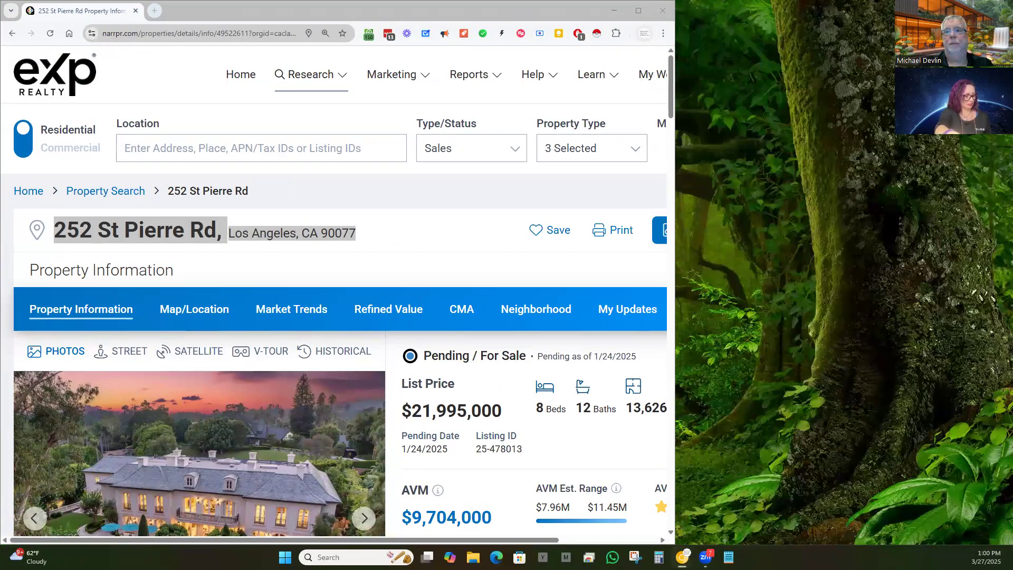
left_click_drag(424, 569, 417, 33)
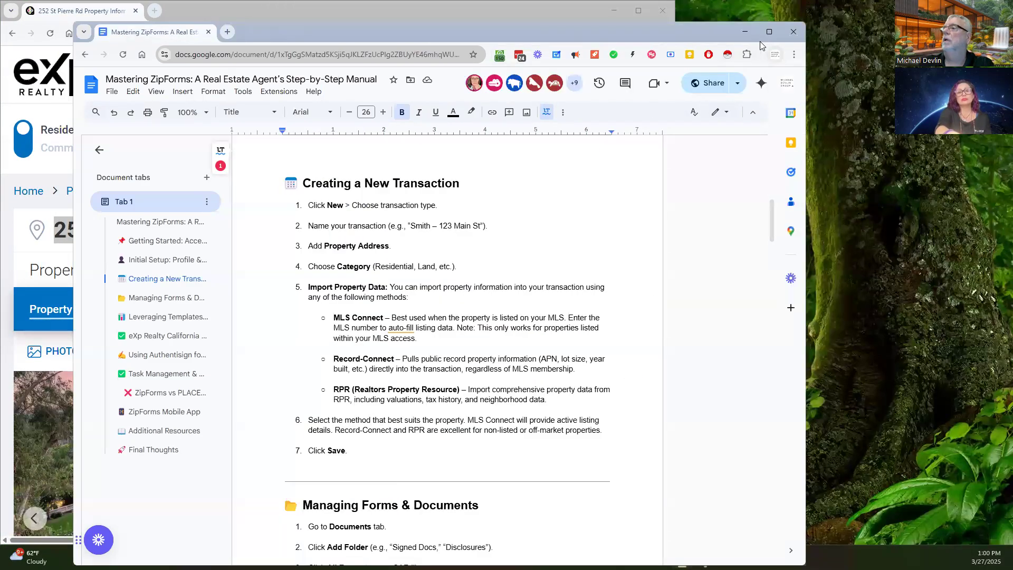
left_click(777, 31)
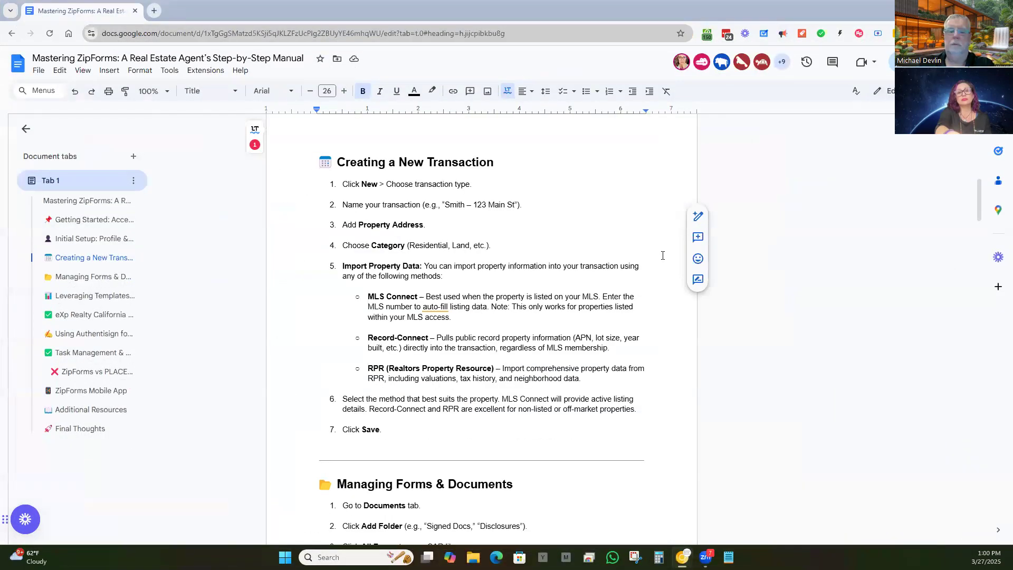
scroll(665, 264, "up", 3)
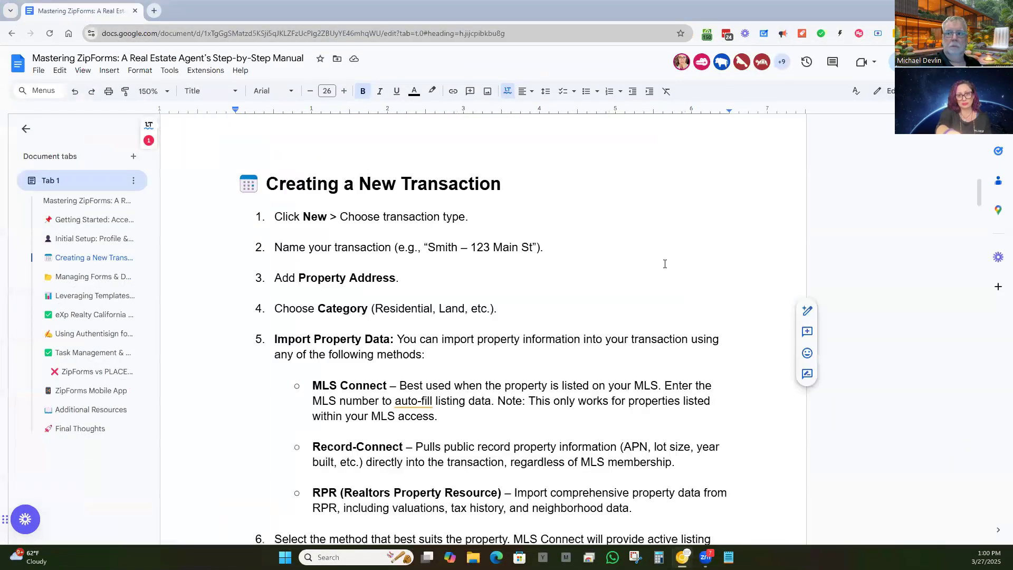
scroll(665, 263, "up", 2)
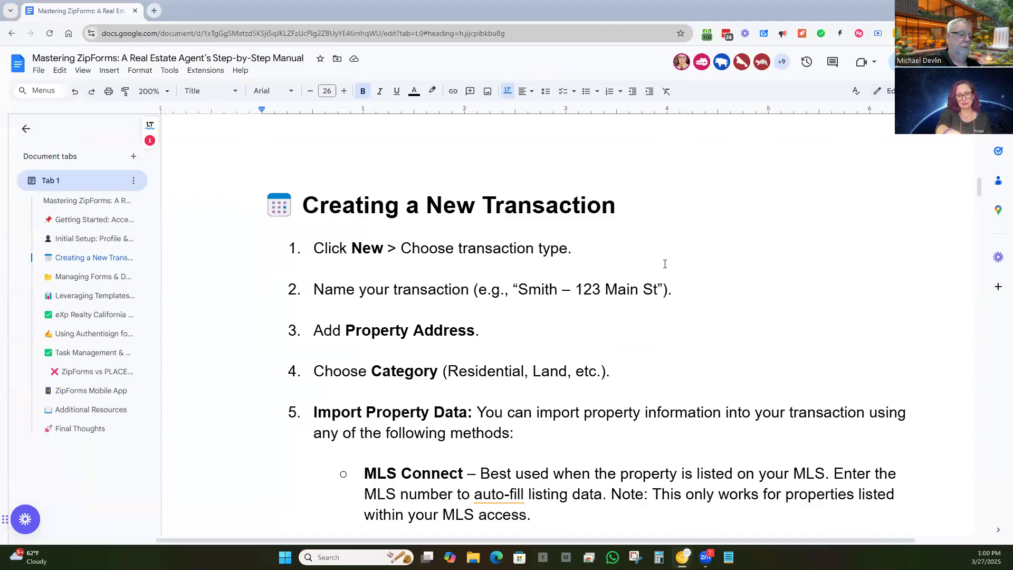
scroll(665, 263, "down", 2)
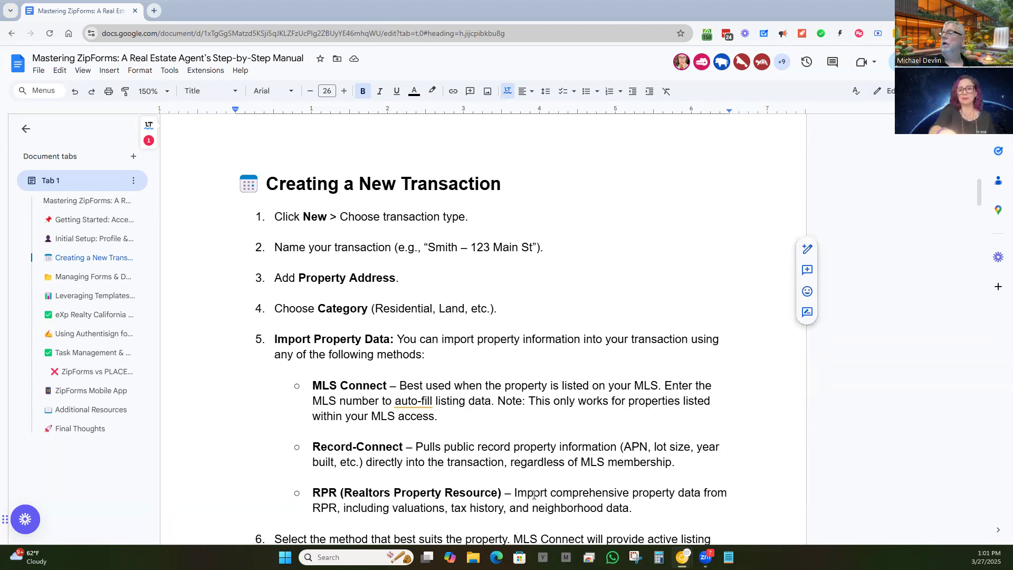
mouse_move(682, 558)
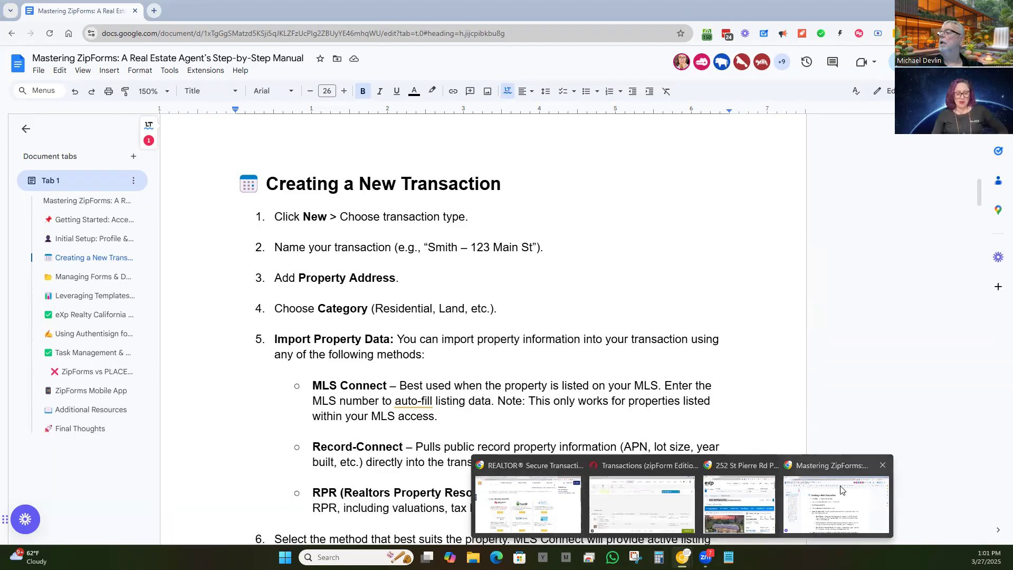
left_click(740, 504)
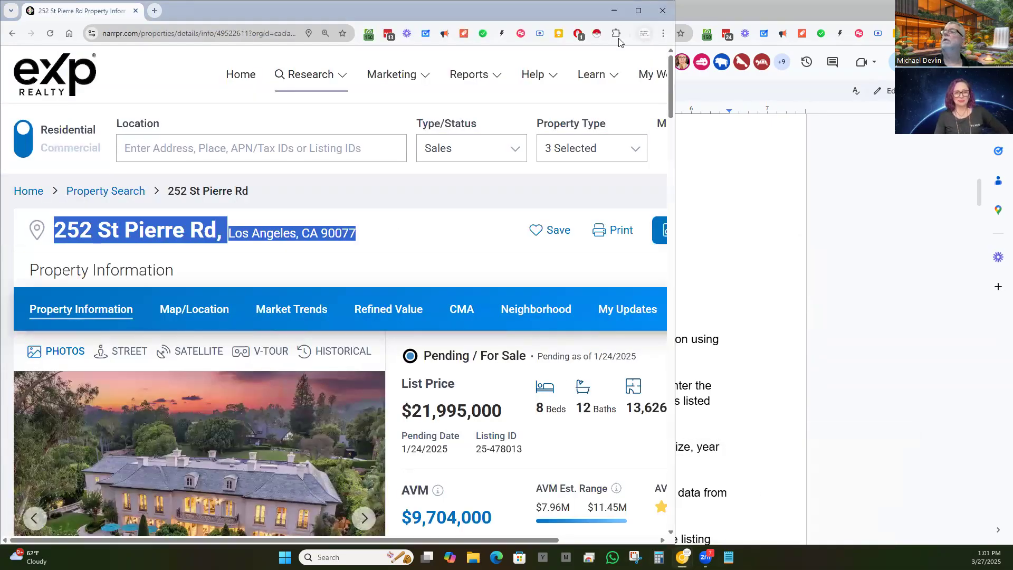
left_click(638, 11)
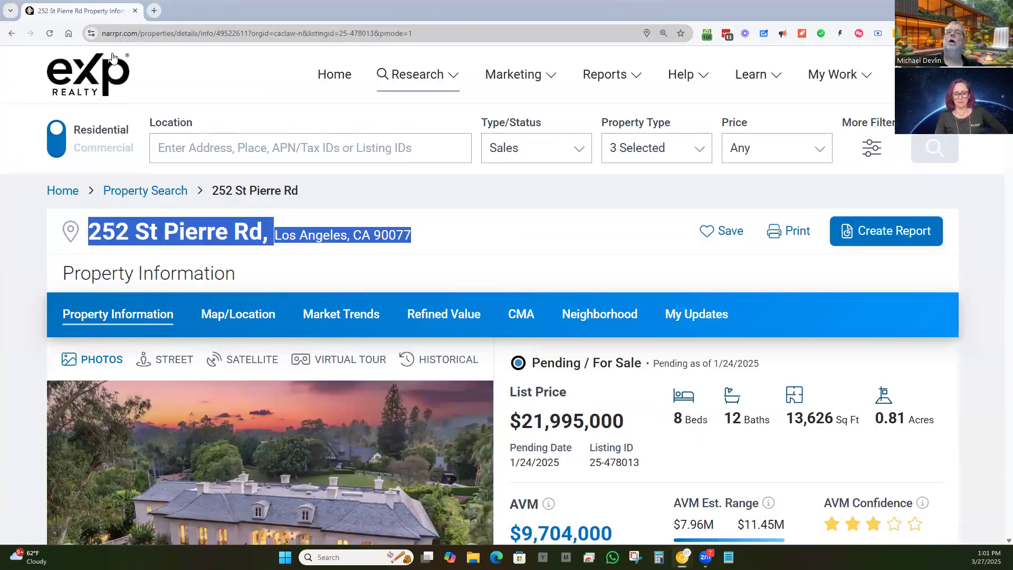
left_click(439, 257)
left_click(151, 33)
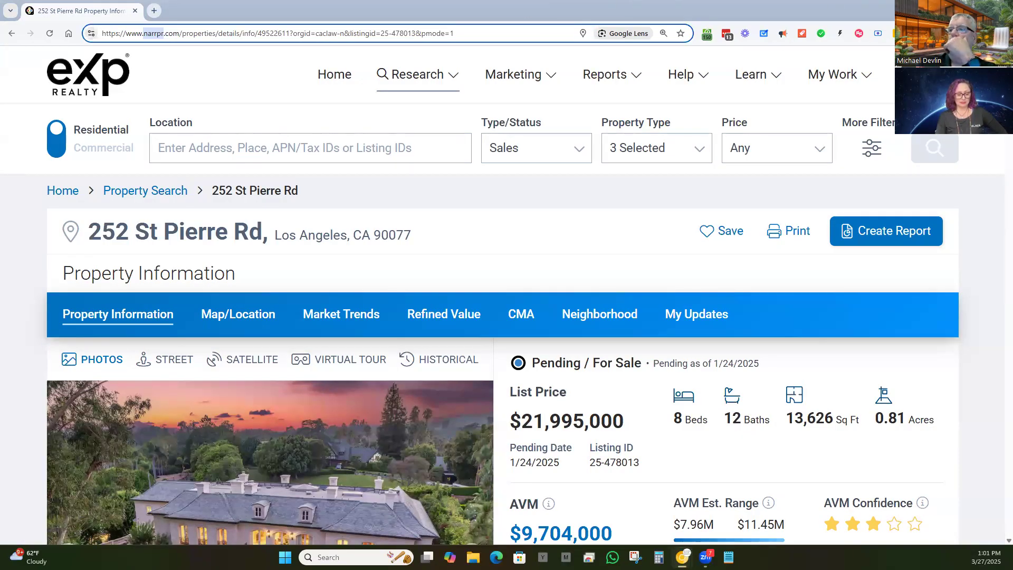
left_click(952, 9)
scroll(584, 277, "down", 3)
scroll(526, 254, "up", 2)
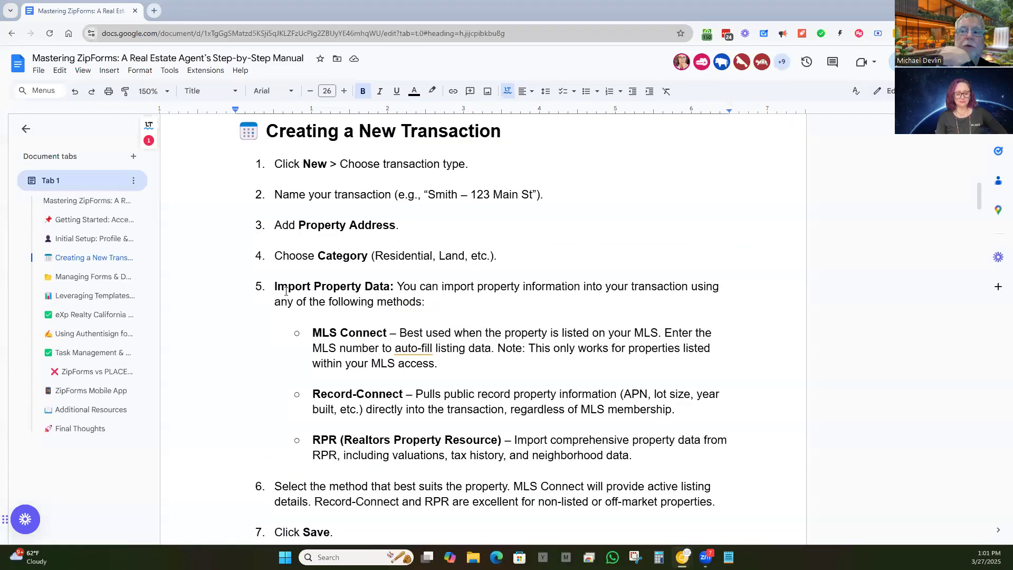
Step: Scroll the manual to Leveraging Templates for Efficiency, then minimize all windows to the desktop
scroll(286, 290, "down", 1)
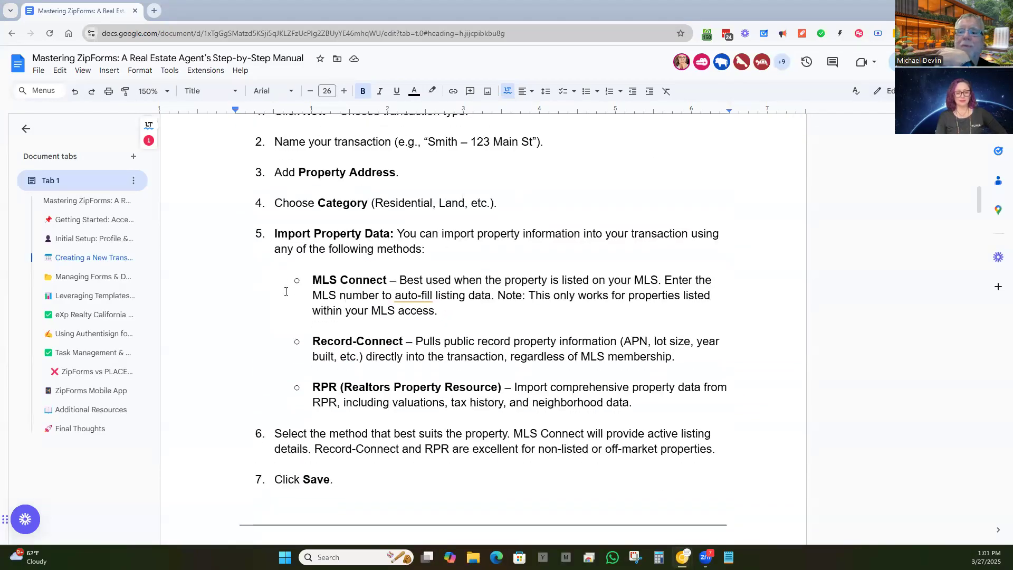
scroll(286, 291, "down", 7)
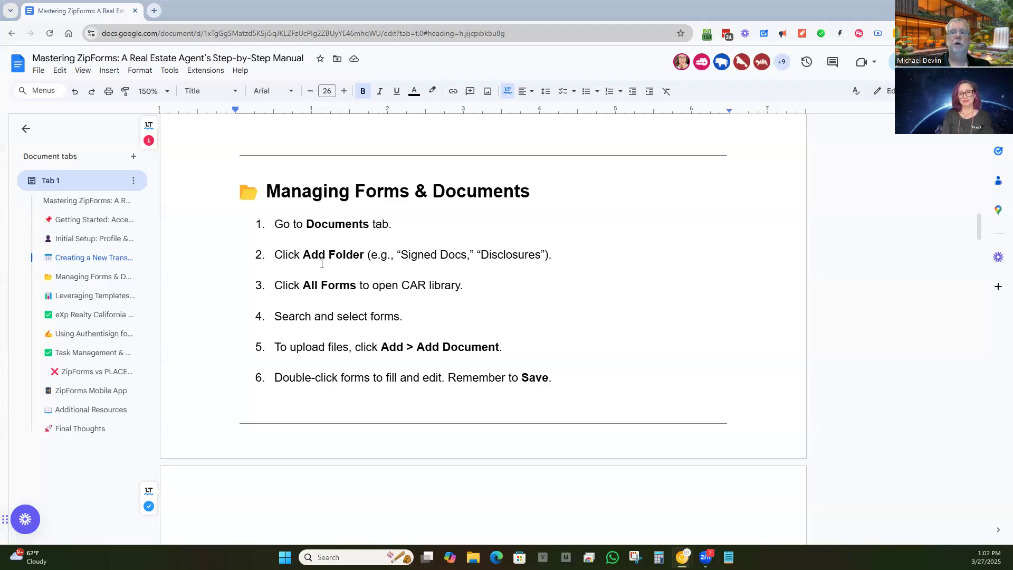
scroll(408, 288, "down", 8)
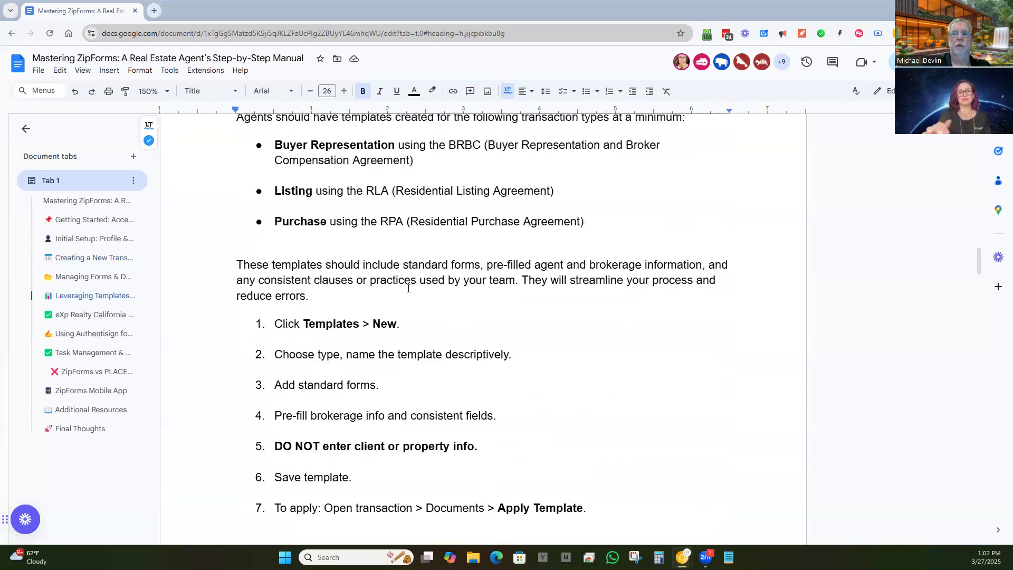
scroll(408, 288, "up", 1)
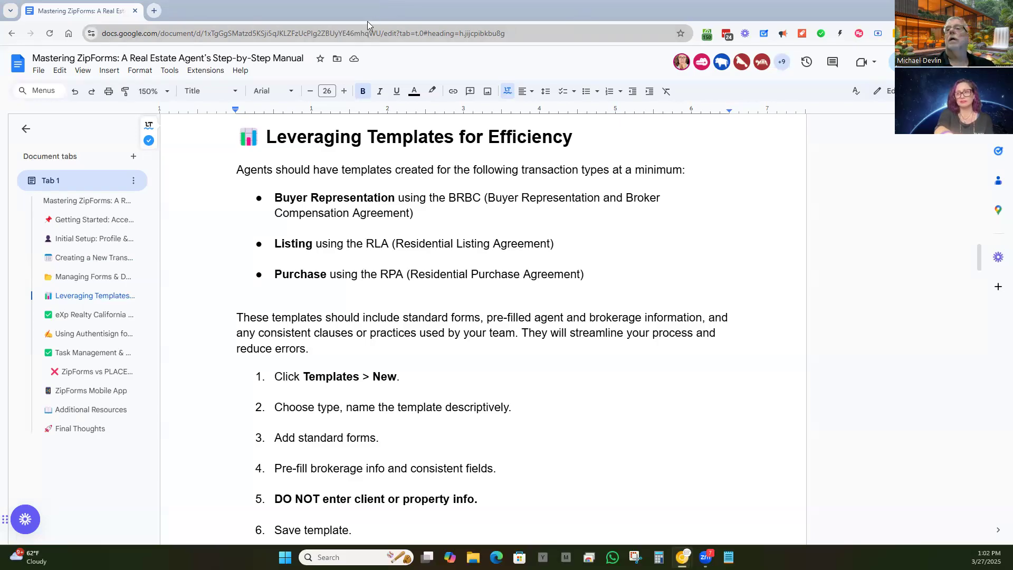
key("super+d")
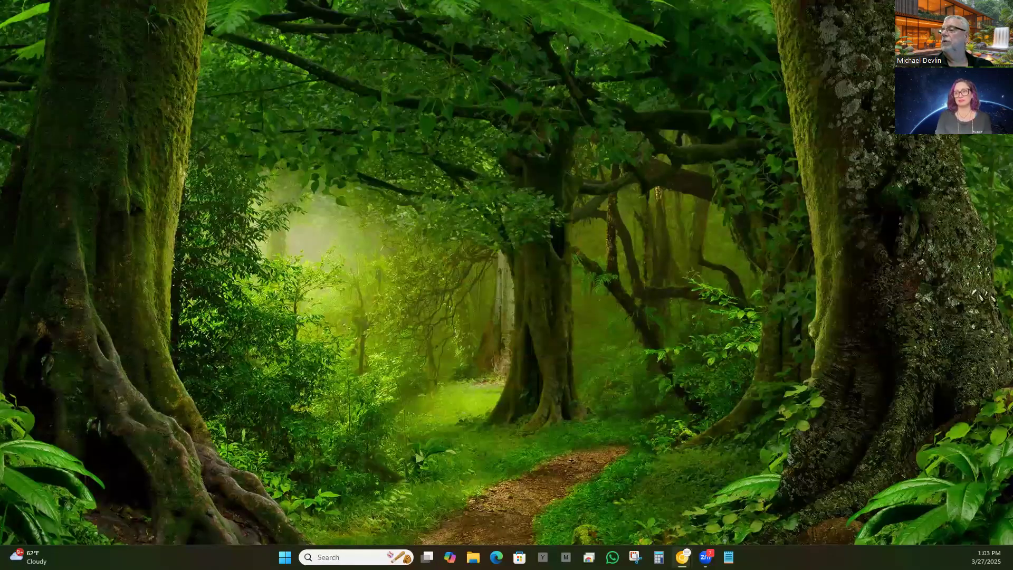
Step: Restore the zipForm window from the taskbar, go to the Dashboard, and open the Templates menu
mouse_move(682, 557)
left_click(615, 492)
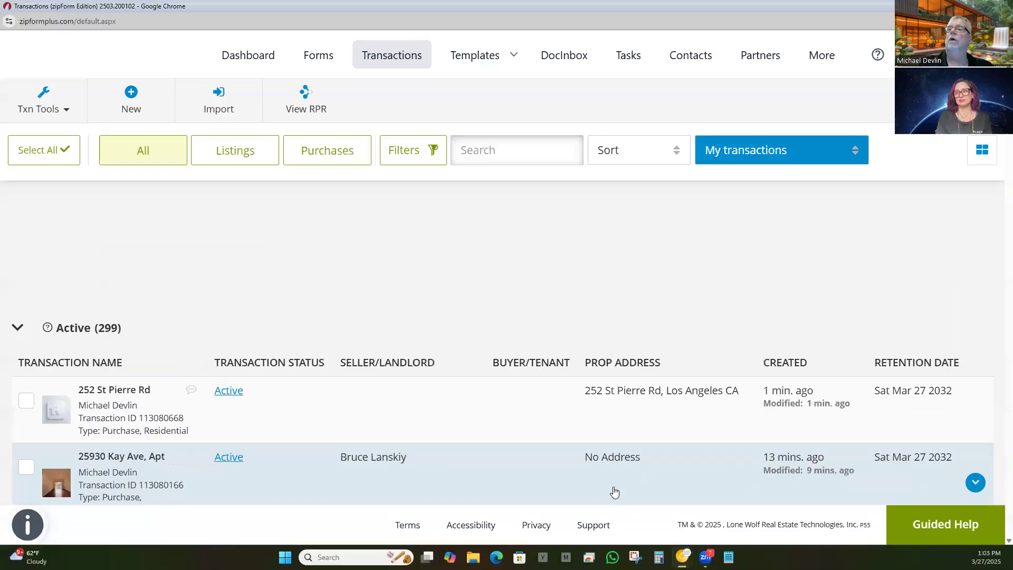
left_click(261, 54)
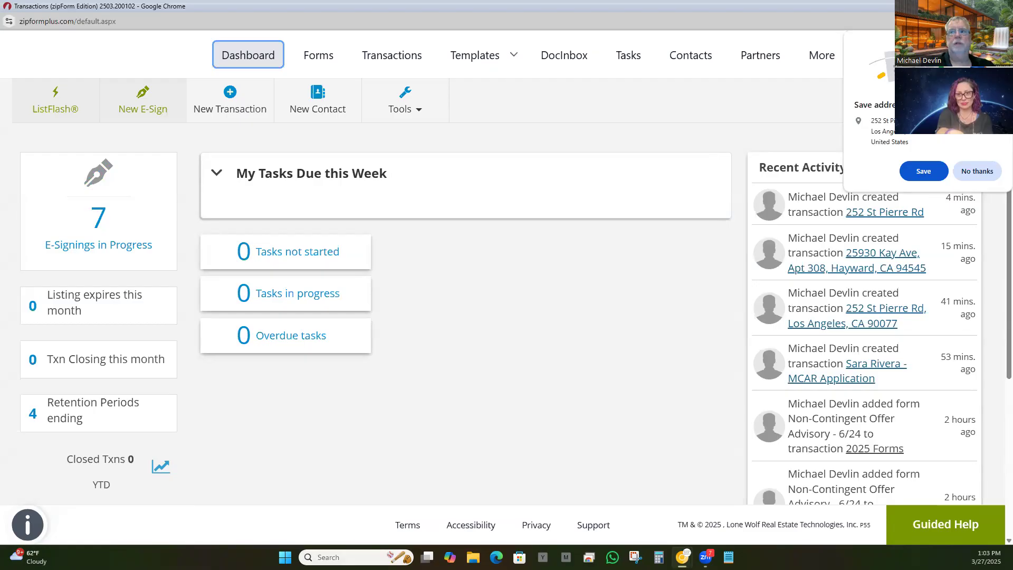
left_click(482, 54)
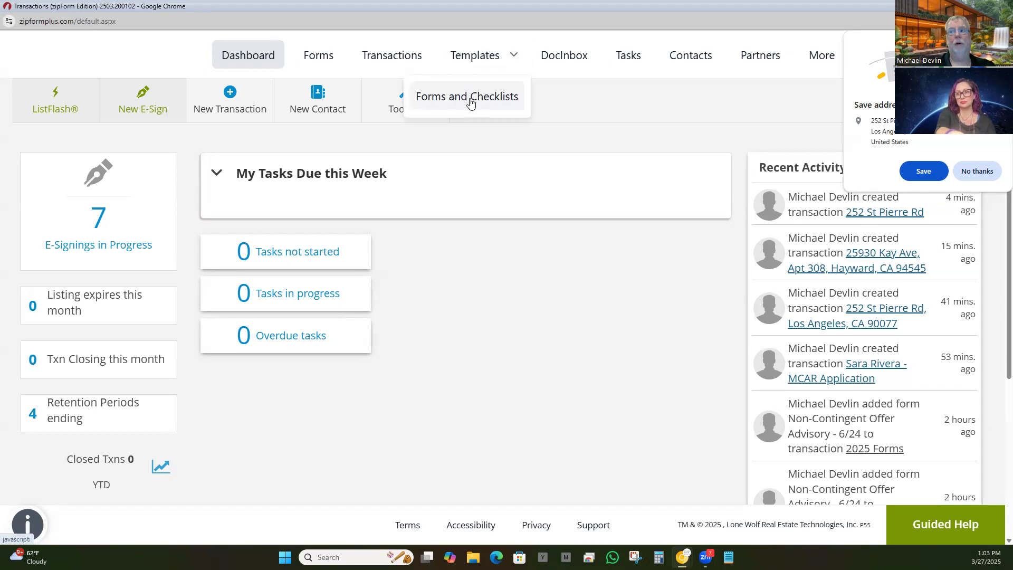
Step: Open Templates > Forms and Checklists, decline Chrome's save-address offer, and browse the saved templates
left_click(470, 105)
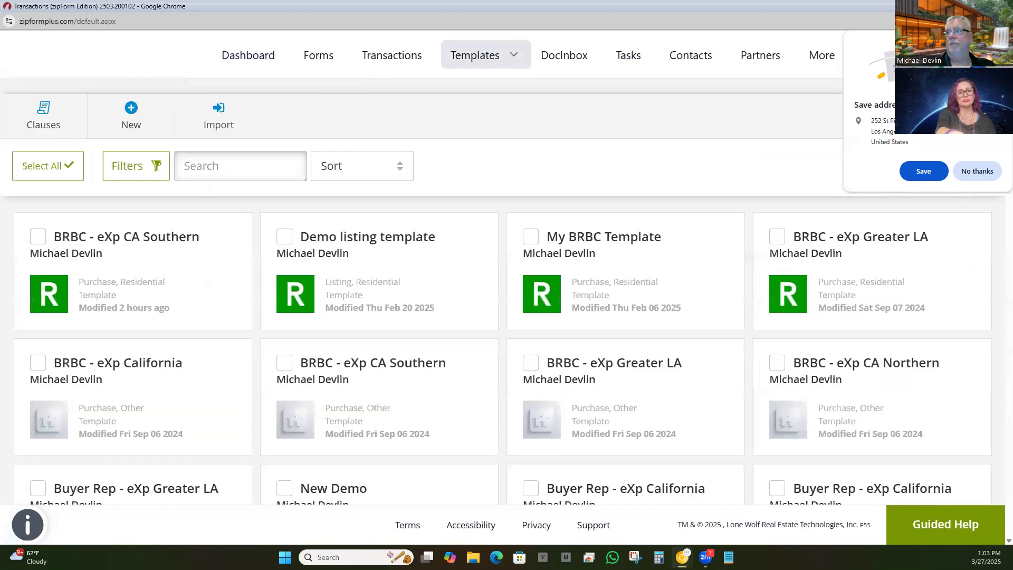
left_click(976, 172)
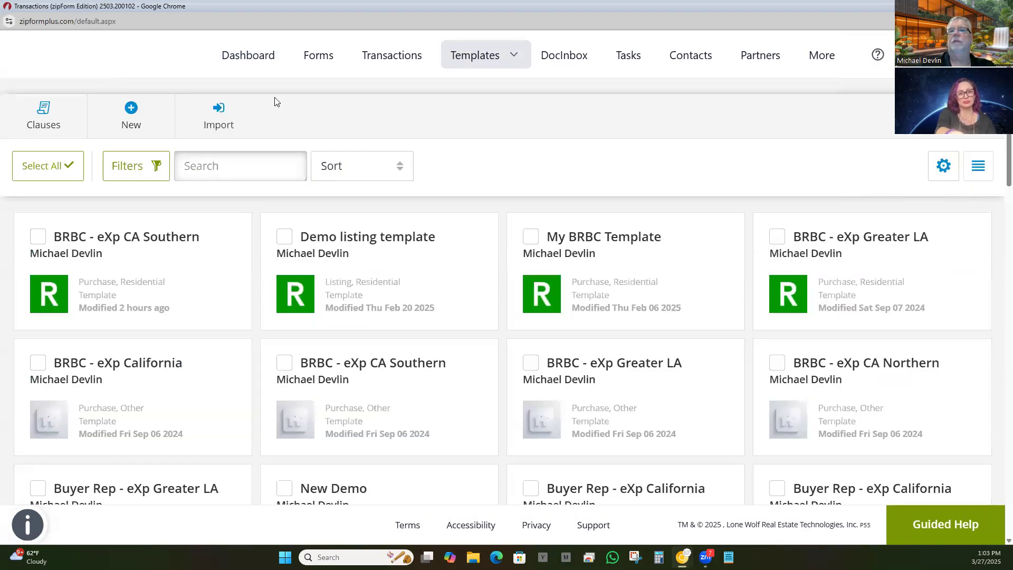
scroll(285, 290, "down", 20)
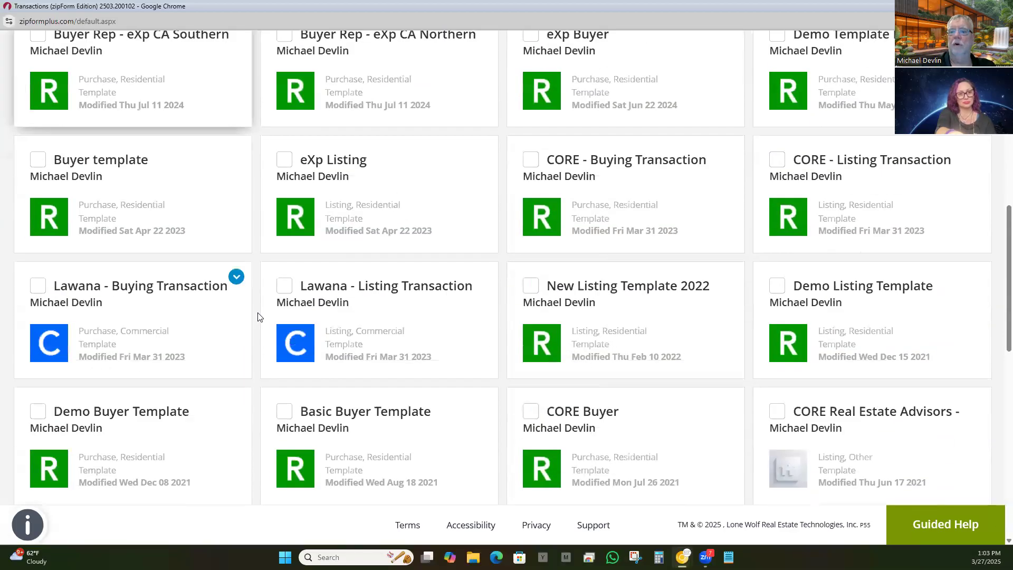
scroll(303, 277, "up", 20)
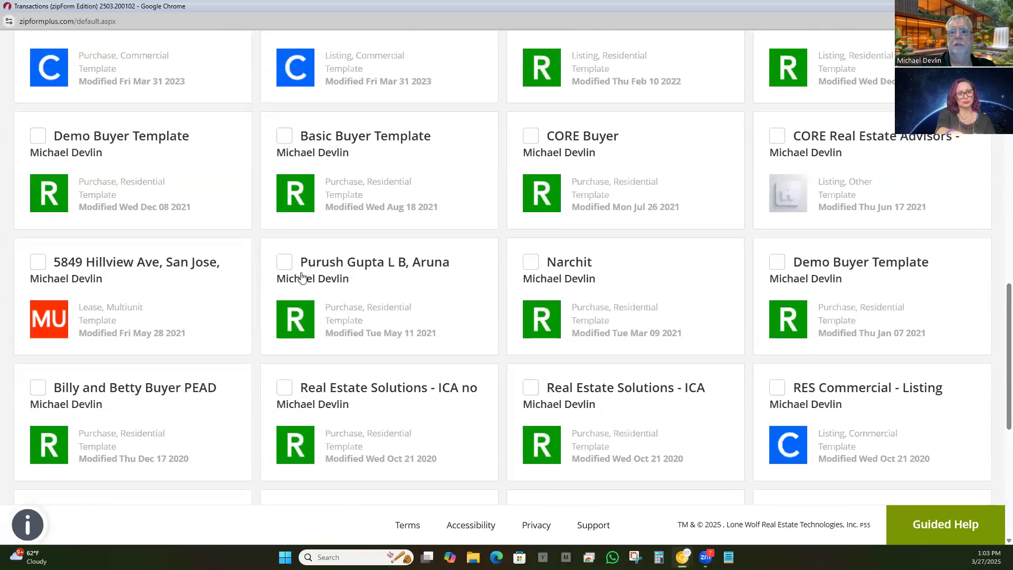
scroll(306, 278, "up", 1)
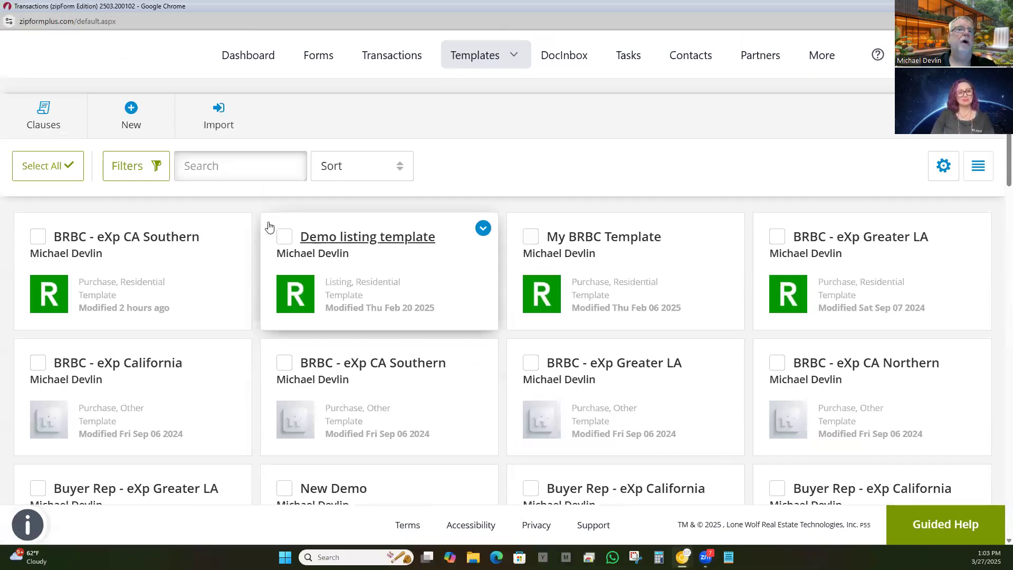
Step: Start a new Purchase template named 'Demo Buyer Template' in the Residential category
left_click(132, 111)
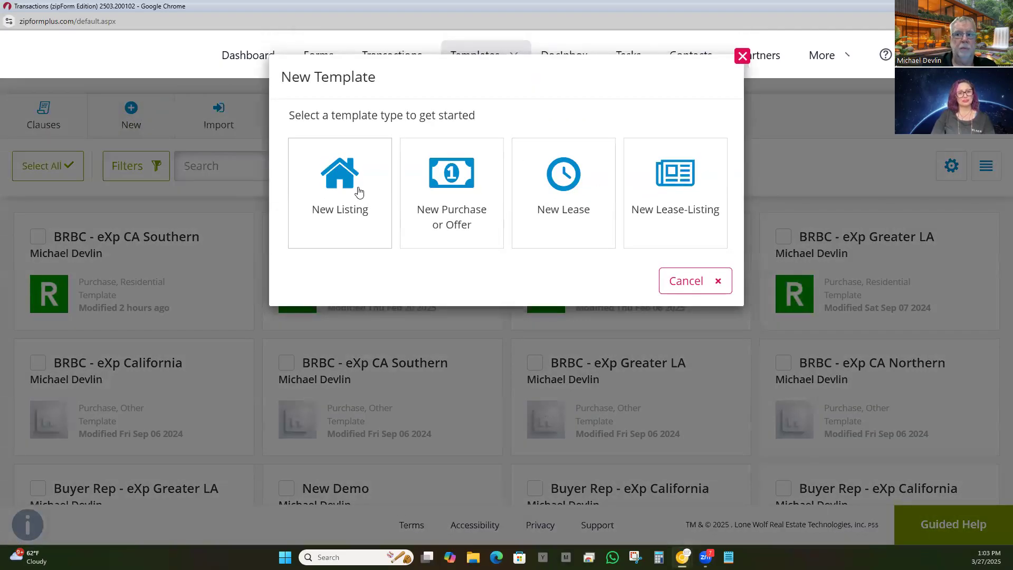
left_click(452, 188)
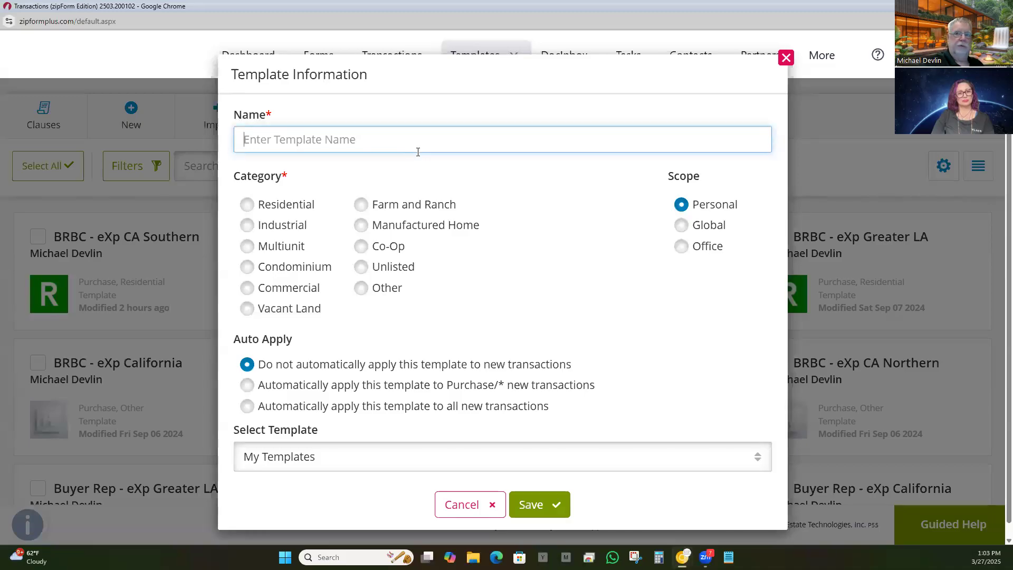
type("Demo Buyer Template")
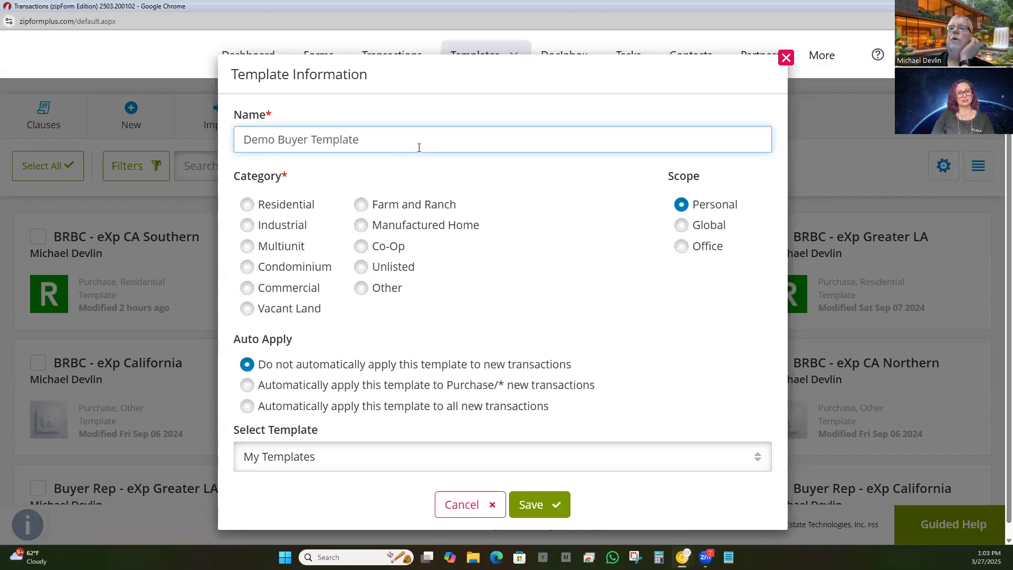
left_click(247, 204)
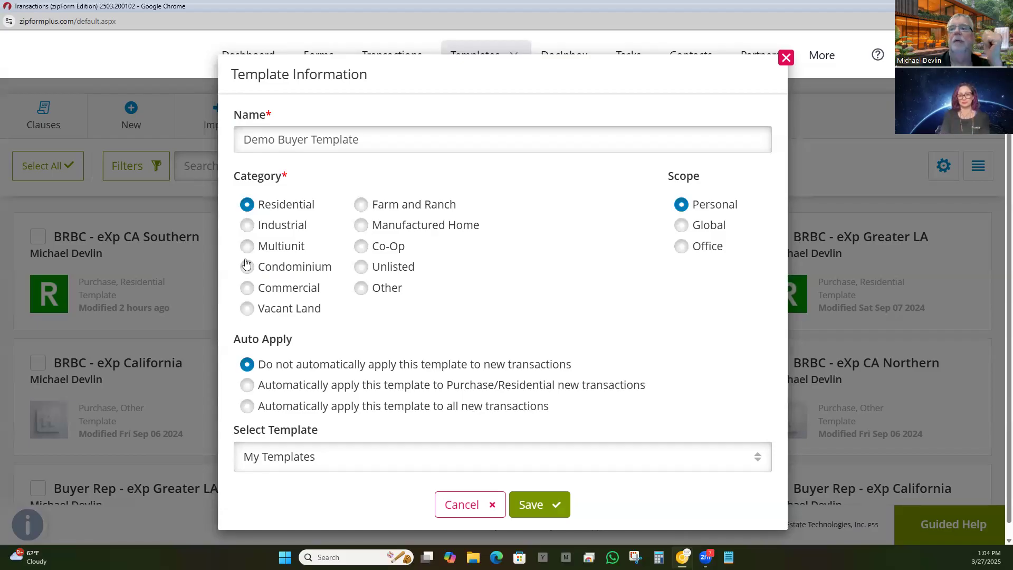
Step: Keep the template set to not apply automatically and save it
scroll(302, 226, "down", 1)
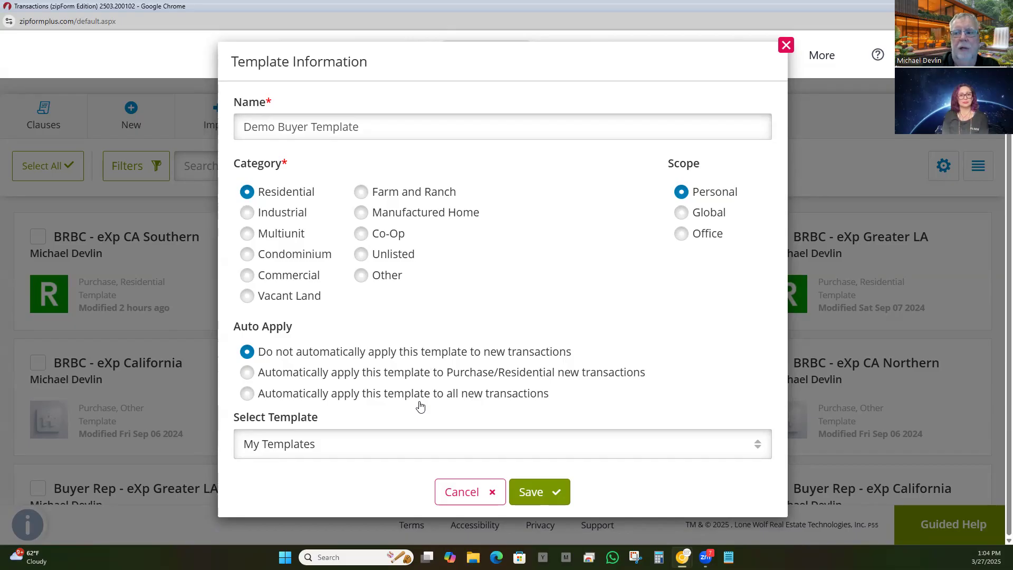
left_click(248, 373)
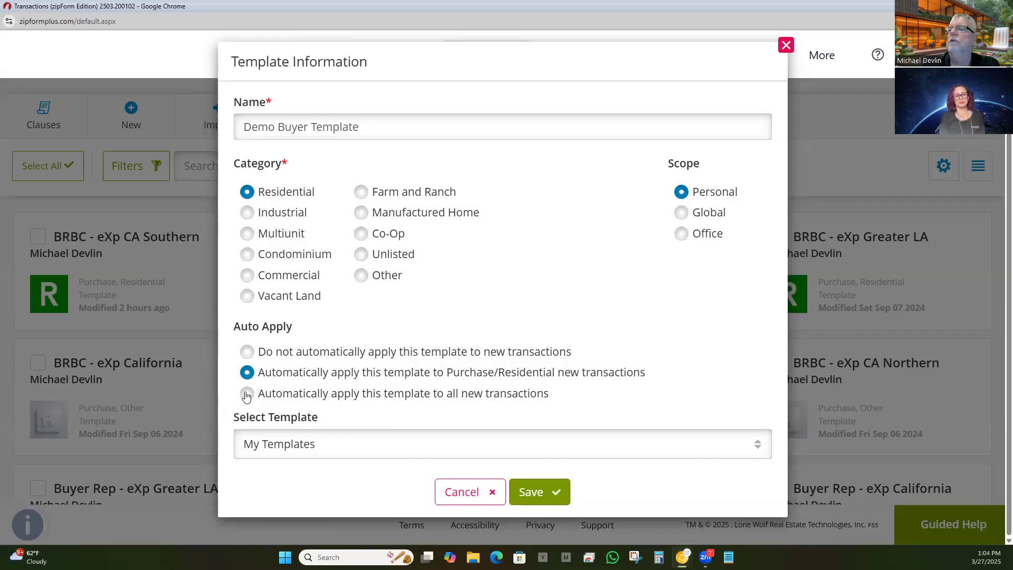
left_click(247, 354)
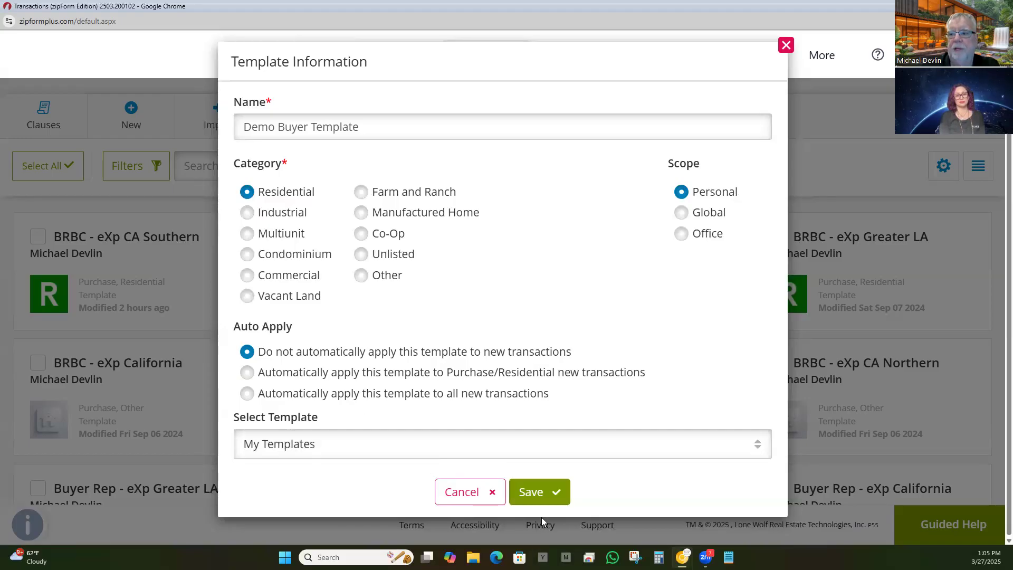
left_click(529, 494)
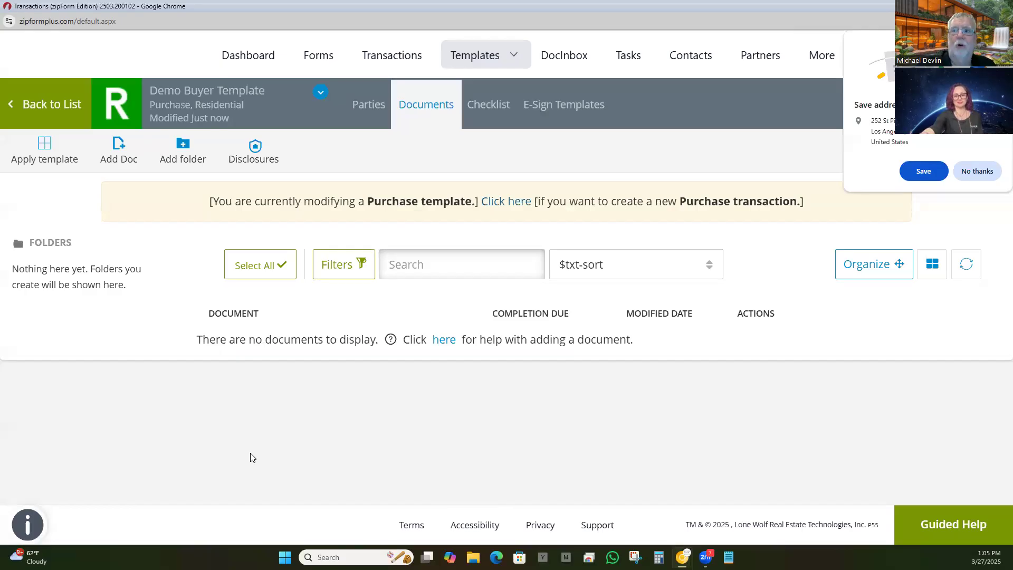
left_click(361, 106)
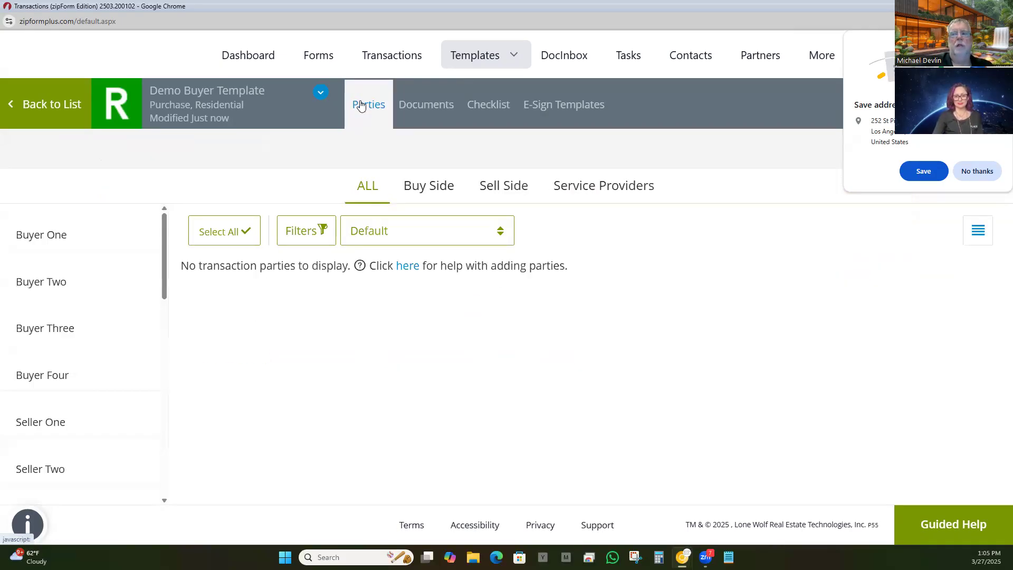
mouse_move(65, 230)
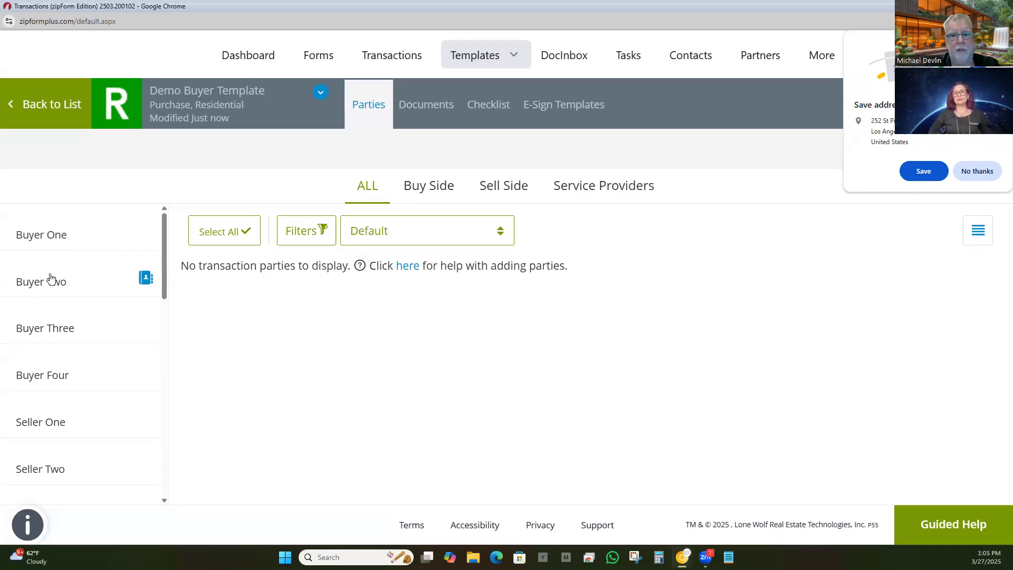
scroll(50, 278, "down", 3)
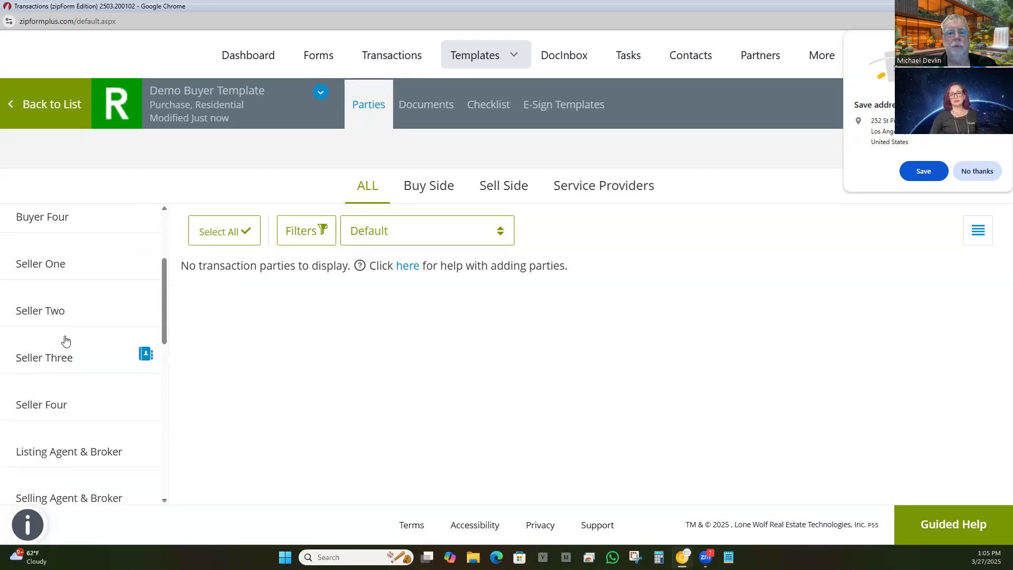
scroll(67, 341, "down", 3)
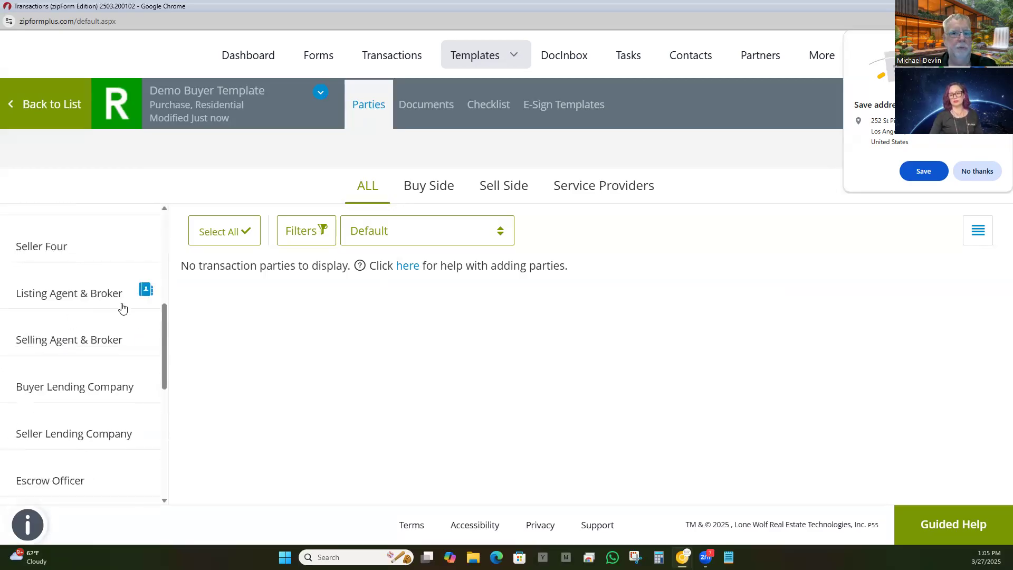
Step: Enter the selling agent's full name and licence number in the Selling Agent & Broker form
left_click(59, 339)
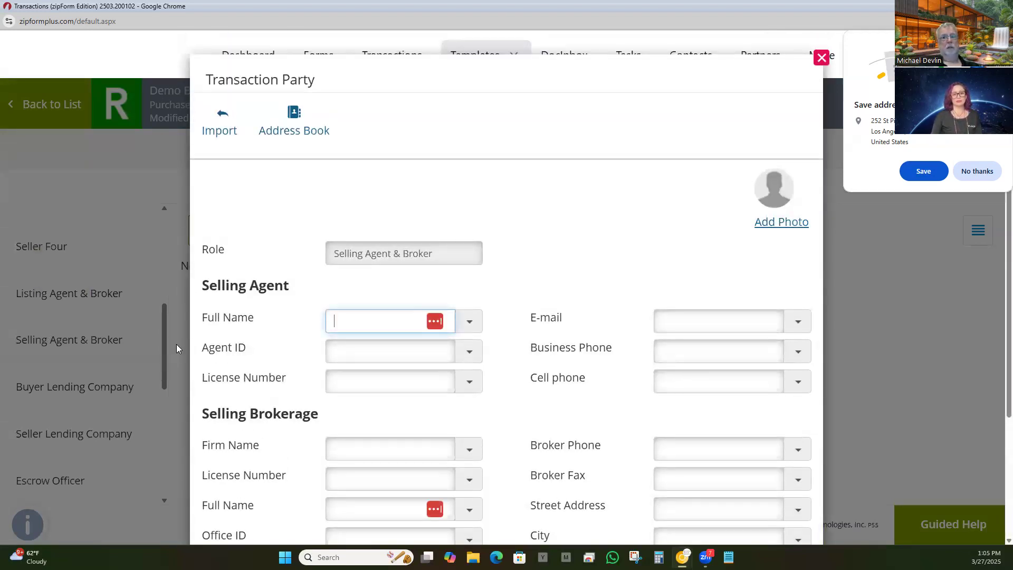
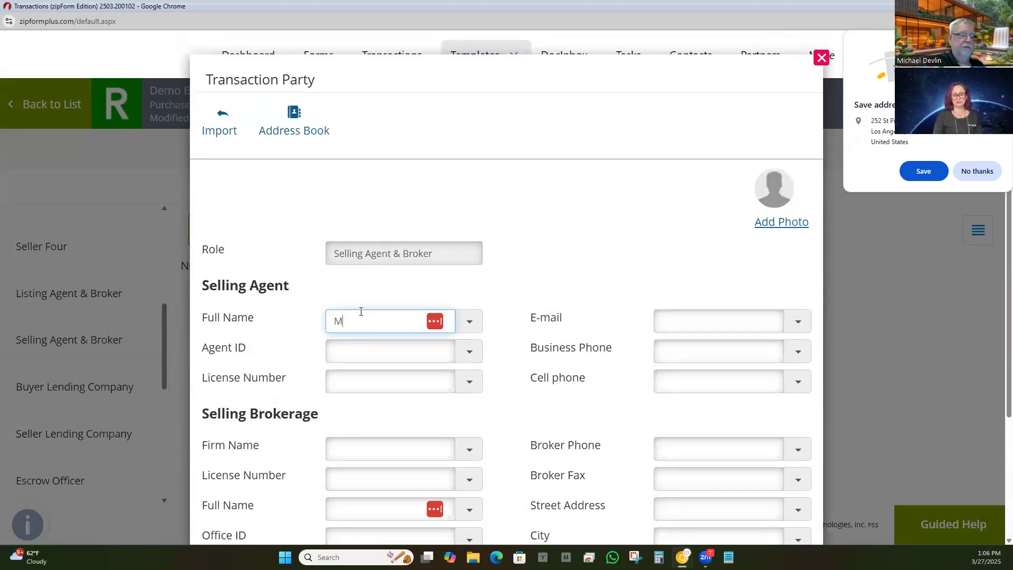
key("Tab")
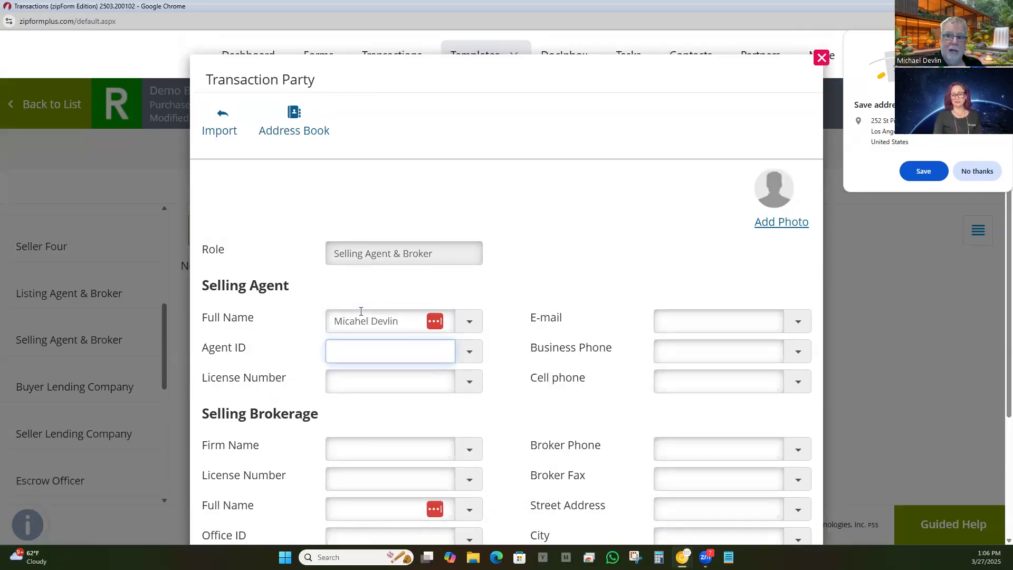
key("Tab")
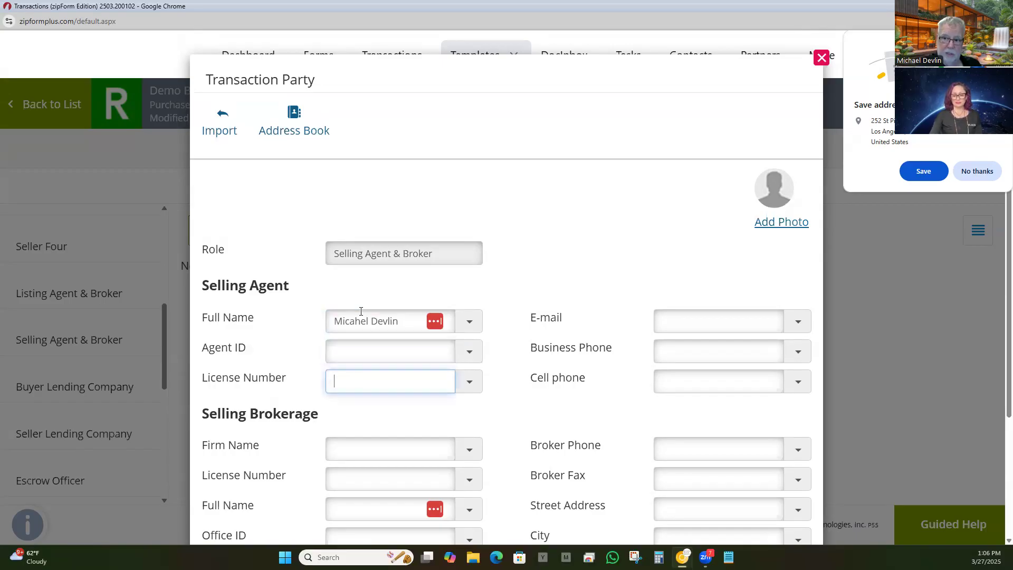
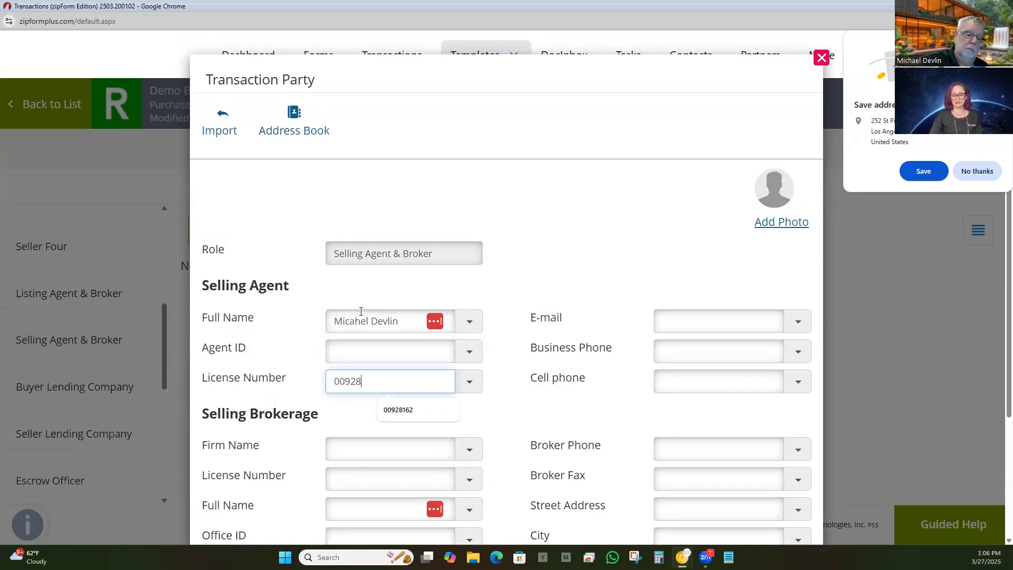
key("Tab")
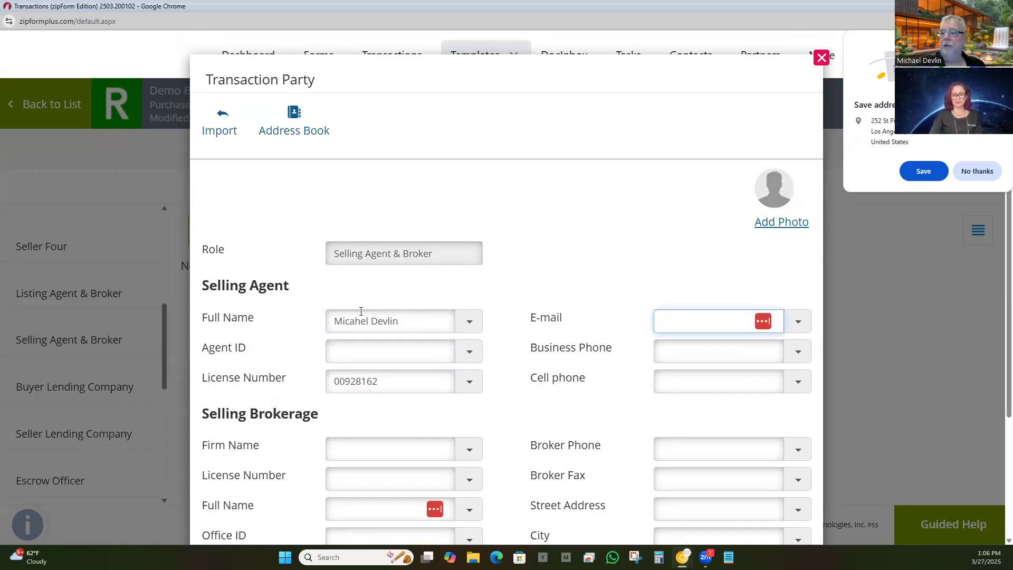
key("Tab")
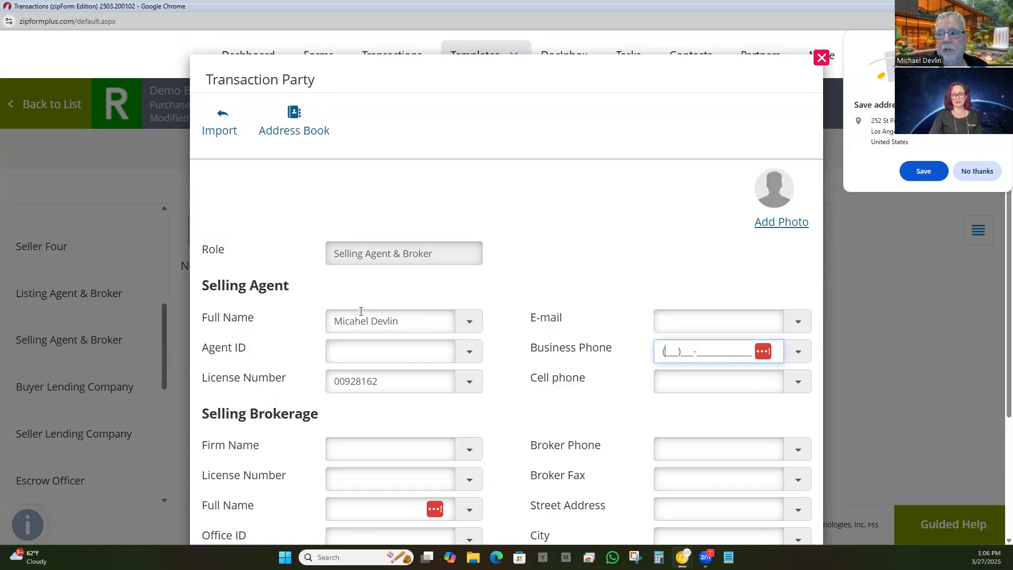
key("Tab")
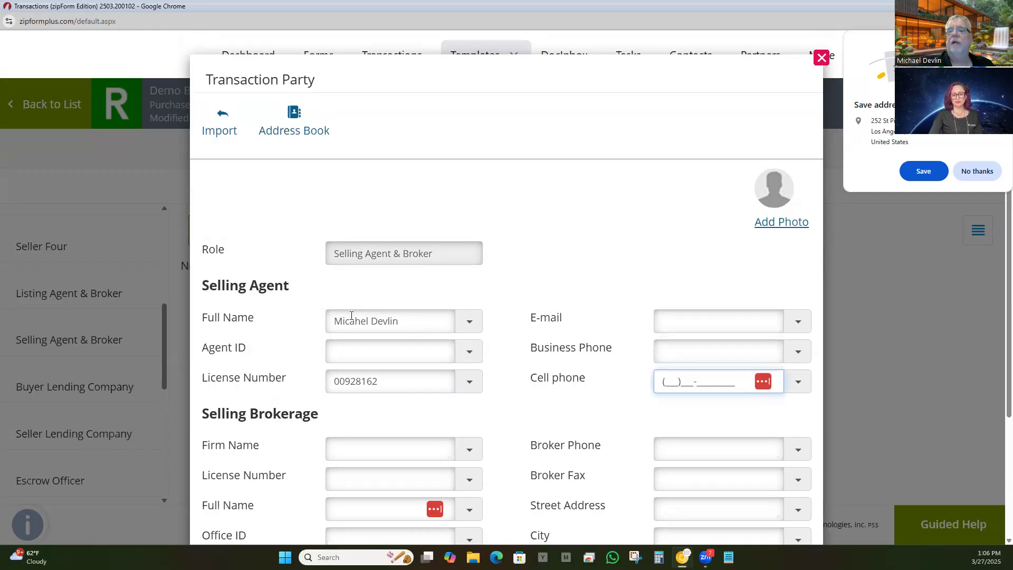
Step: Pick eXp Realty as the brokerage, plus its saved licence number and broker name
scroll(353, 298, "down", 3)
left_click(468, 293)
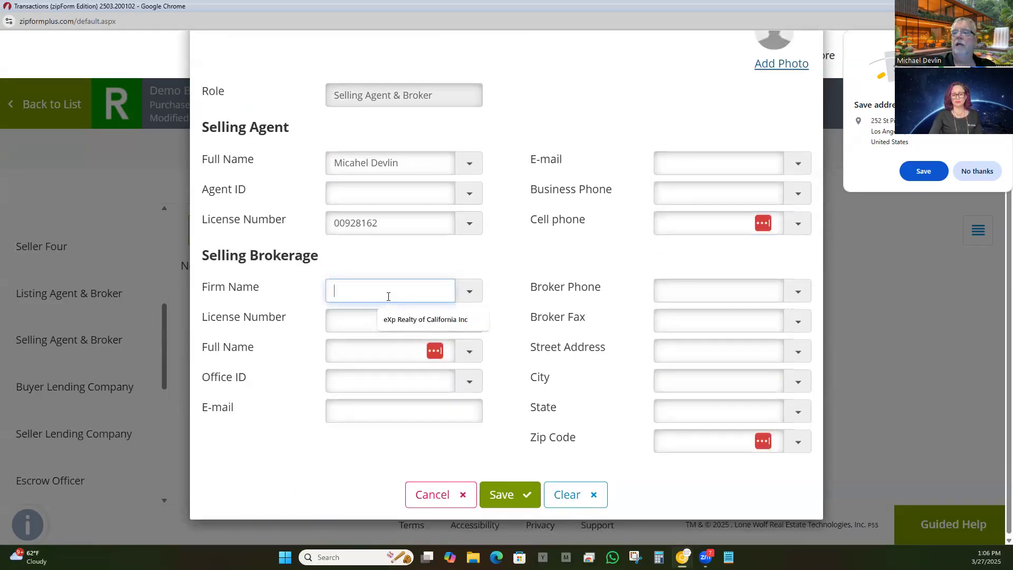
left_click(393, 323)
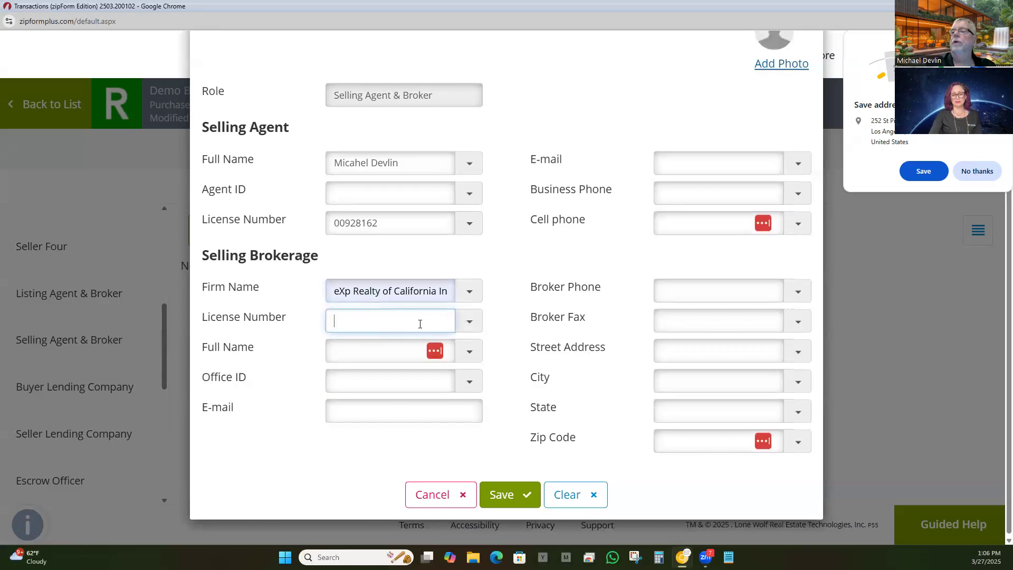
left_click(470, 321)
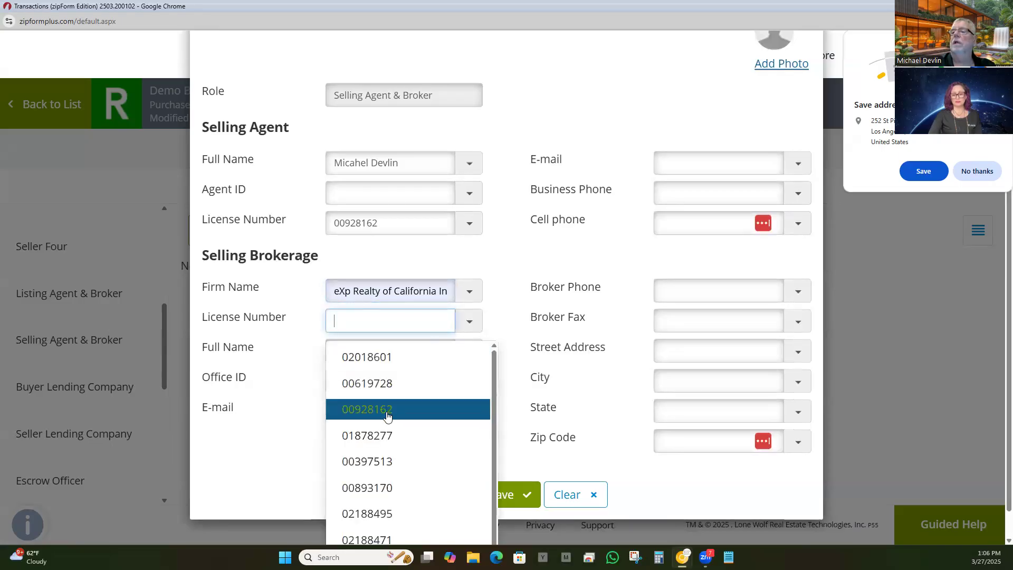
left_click(391, 435)
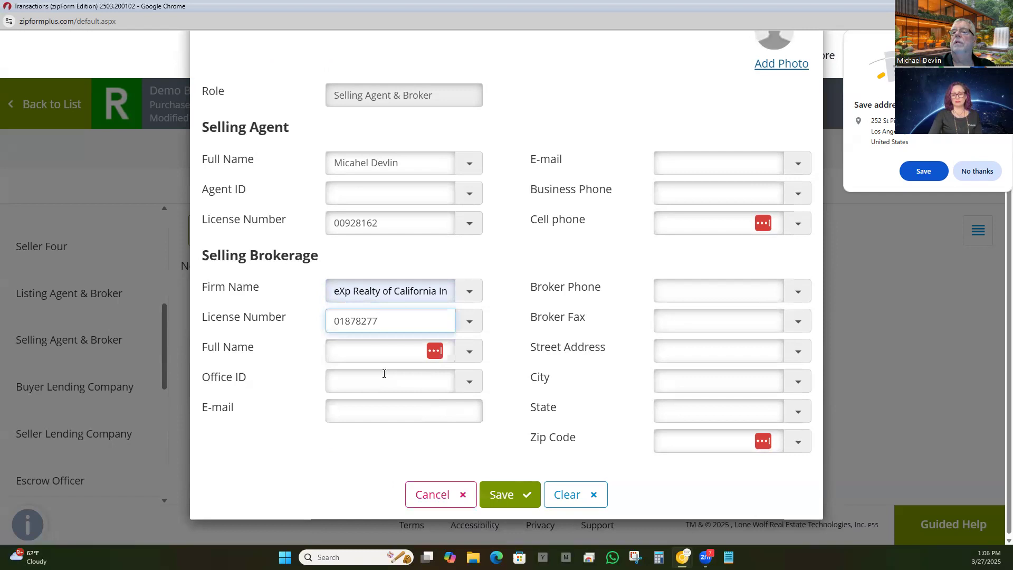
left_click(363, 351)
left_click(289, 354)
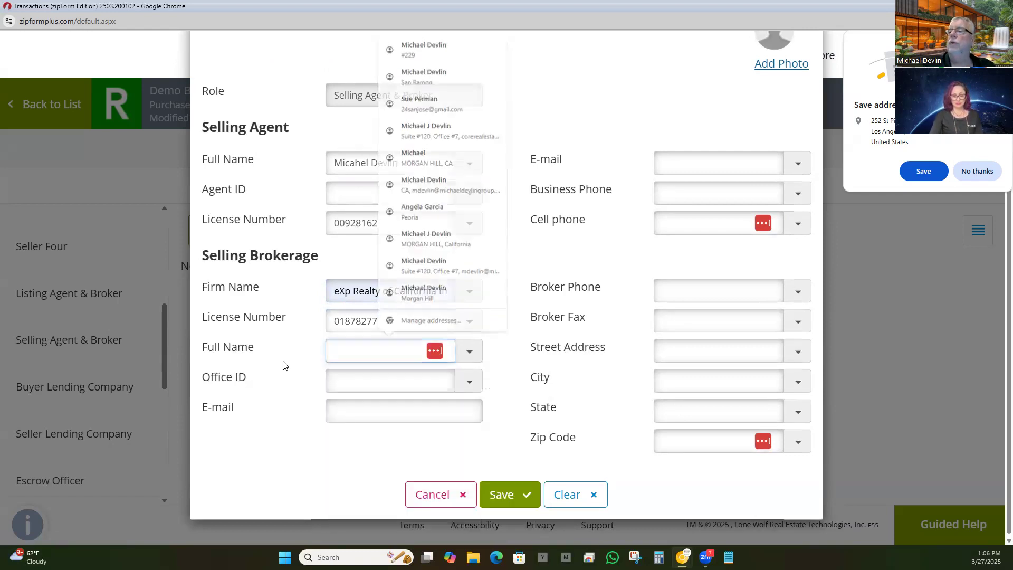
left_click(470, 352)
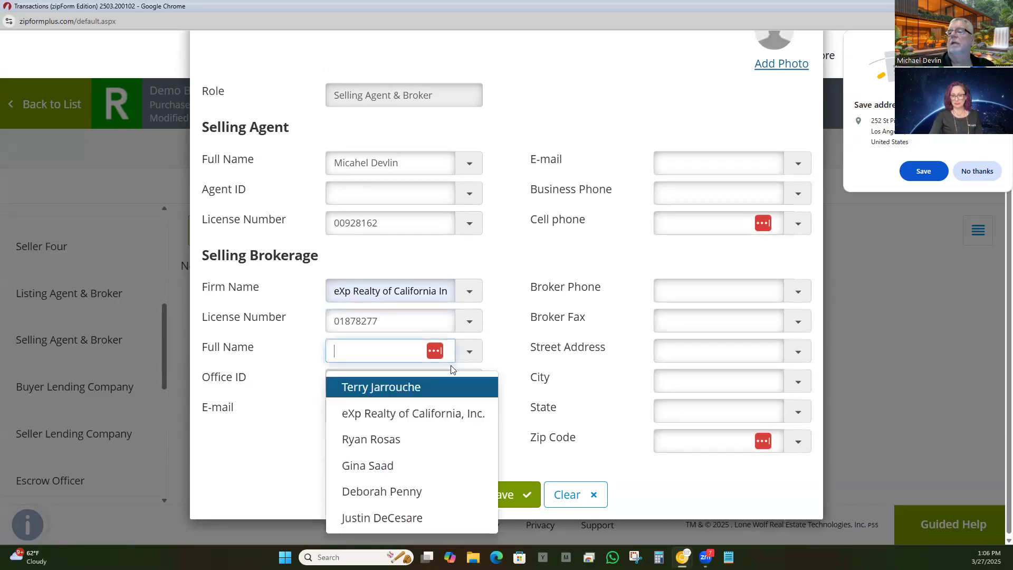
left_click(378, 488)
Step: Leave office ID and brokerage e-mail blank and cancel the party entry
left_click(344, 383)
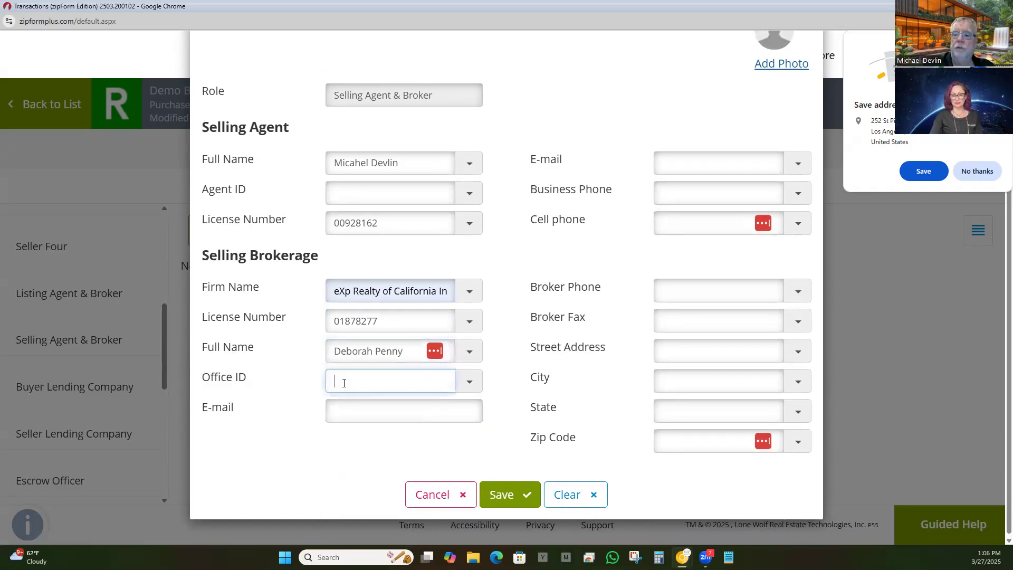
left_click(264, 452)
left_click(351, 405)
left_click(255, 472)
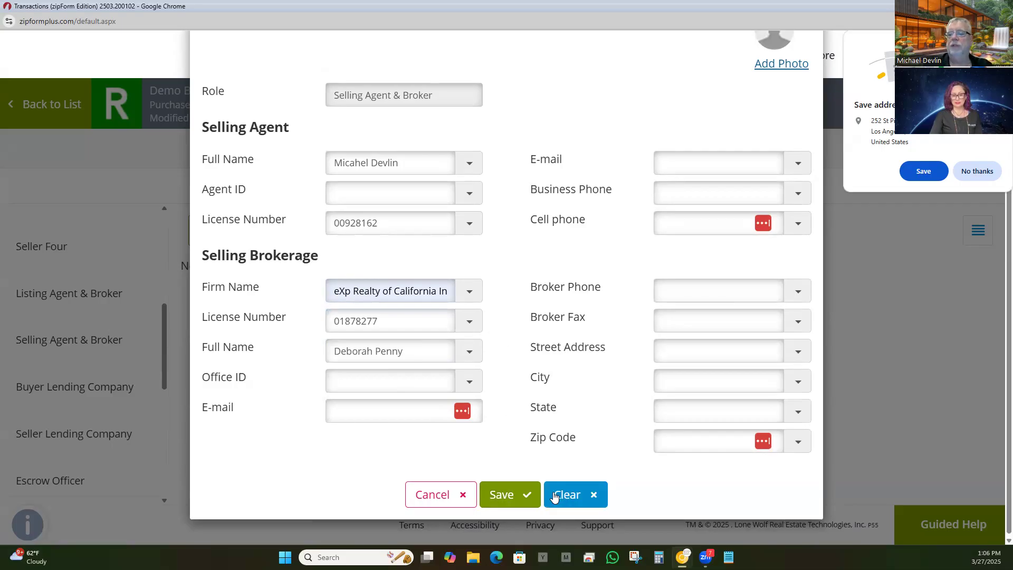
left_click(429, 498)
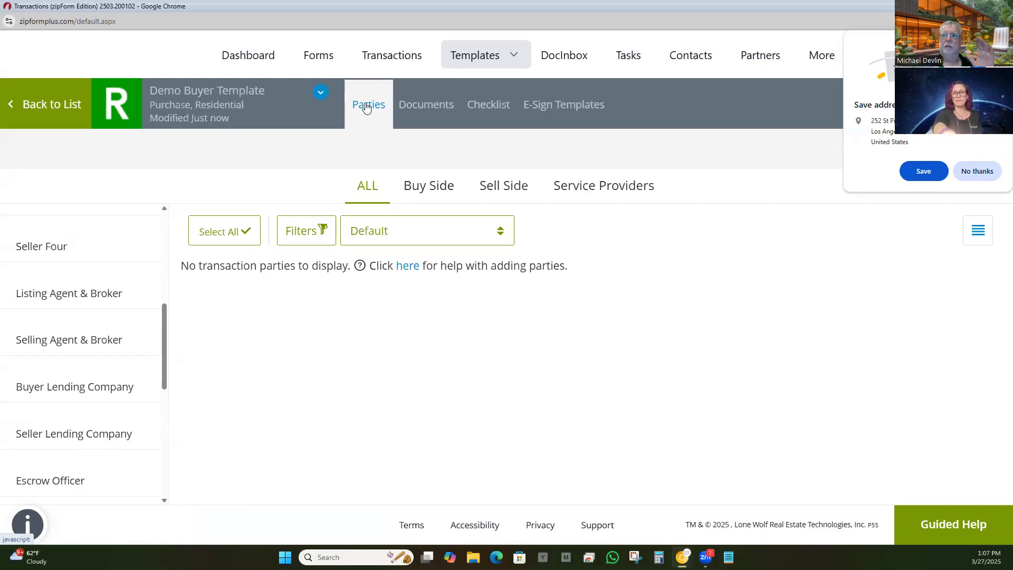
Step: Go to the template's Documents page, dismiss the save-address prompt, and begin adding a document
left_click(406, 111)
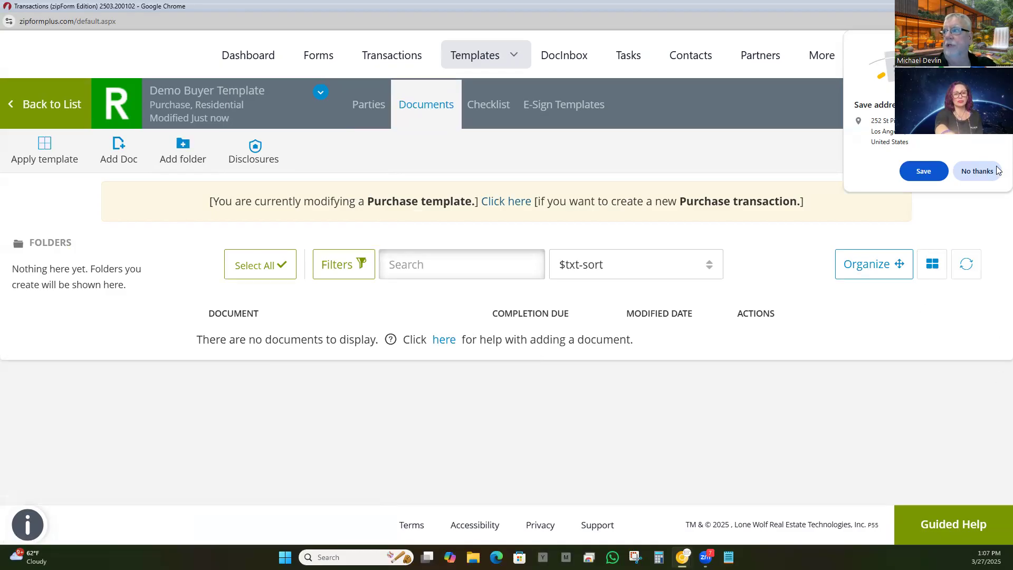
left_click(923, 171)
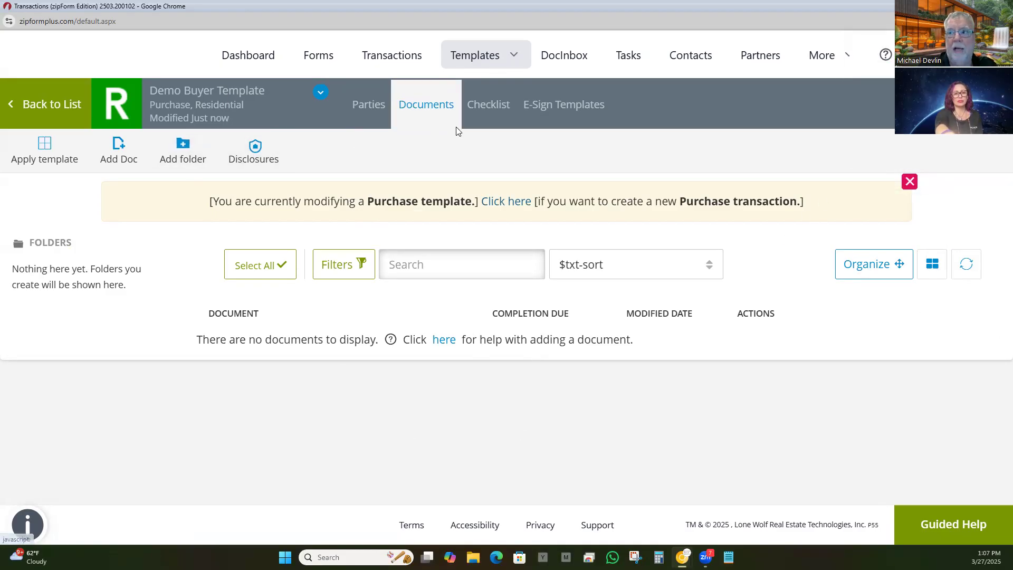
left_click(121, 144)
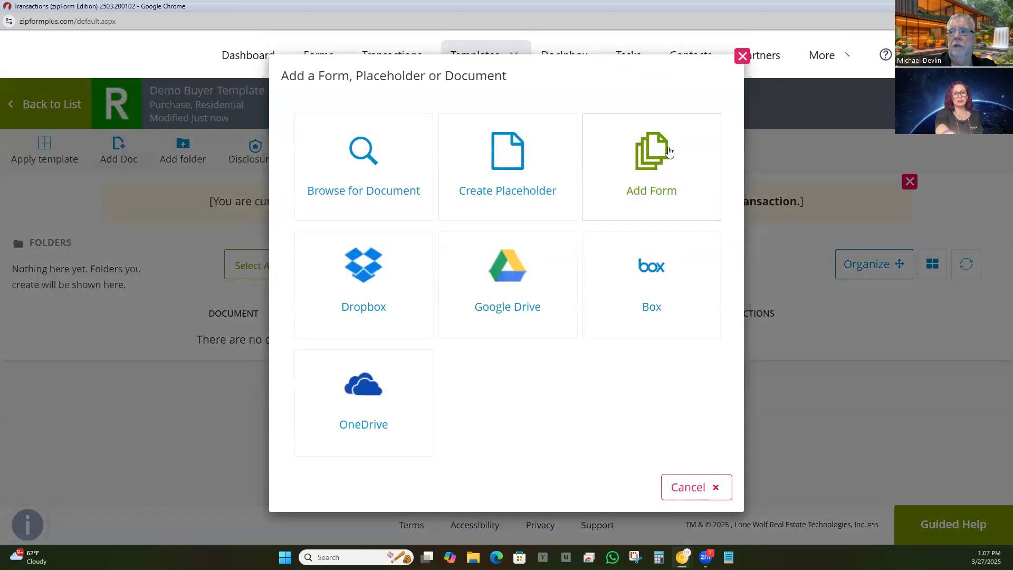
Step: Add the California Residential Purchase Agreement from the Form Library, then view the Checklist page
left_click(650, 158)
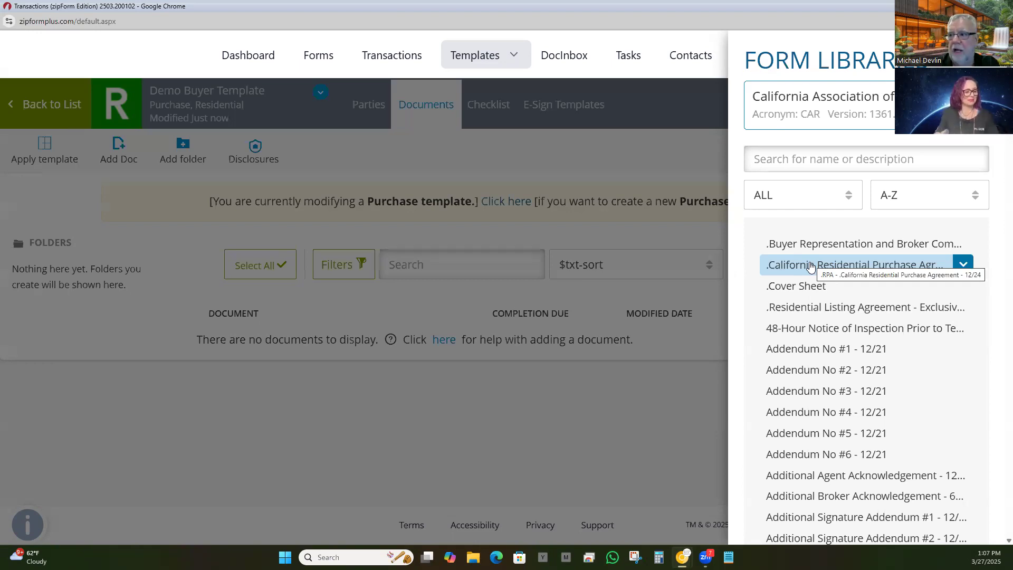
left_click(811, 267)
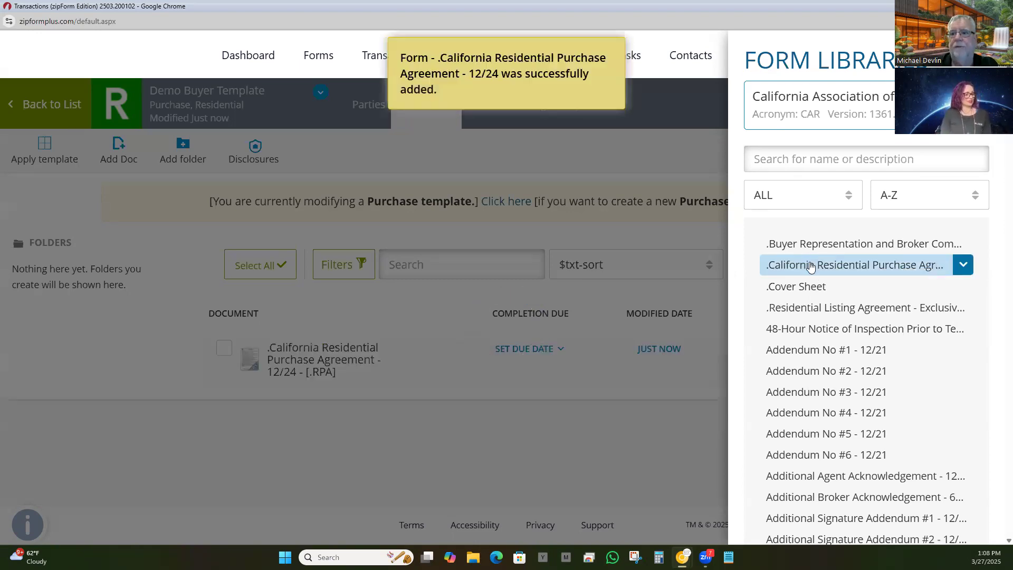
left_click(439, 450)
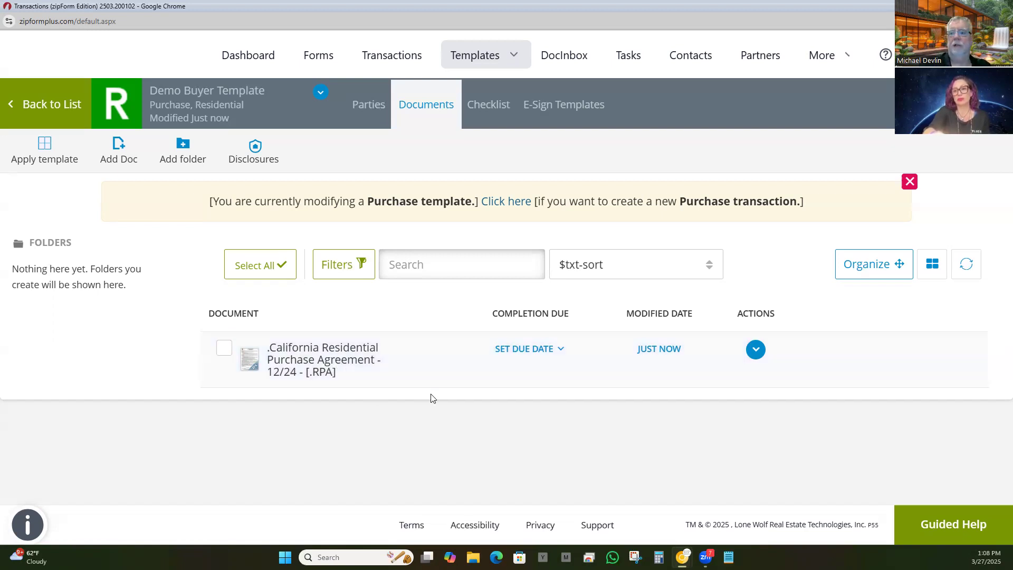
left_click(495, 108)
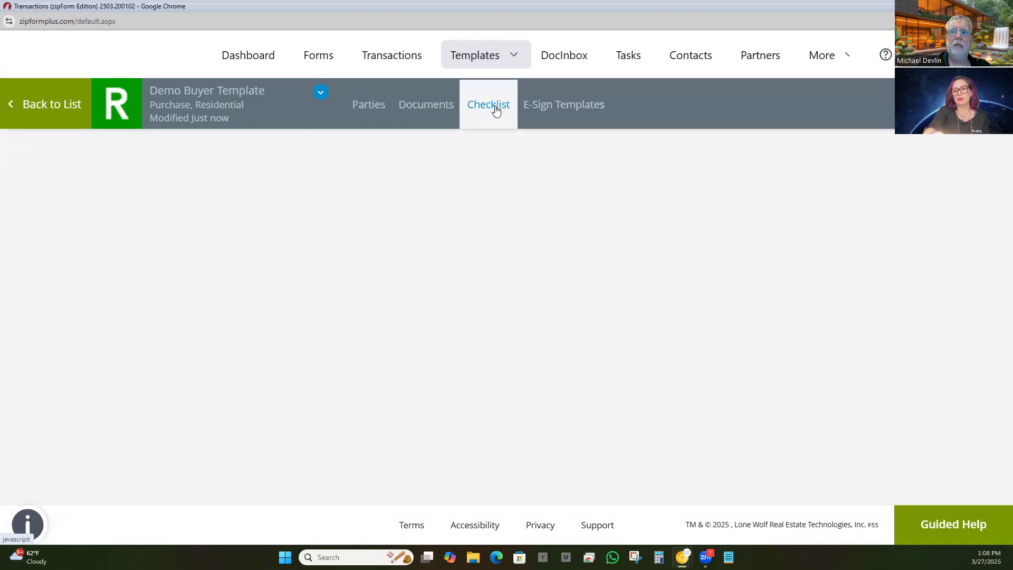
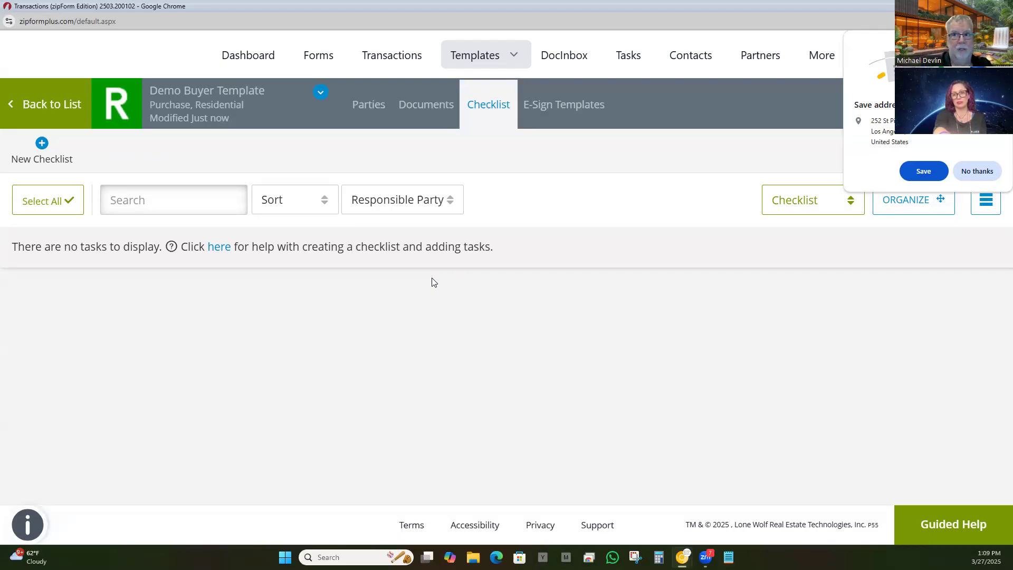
Step: Return from the empty Demo Buyer Template checklist to the templates grid, then bring up the ZipForms manual
left_click(29, 109)
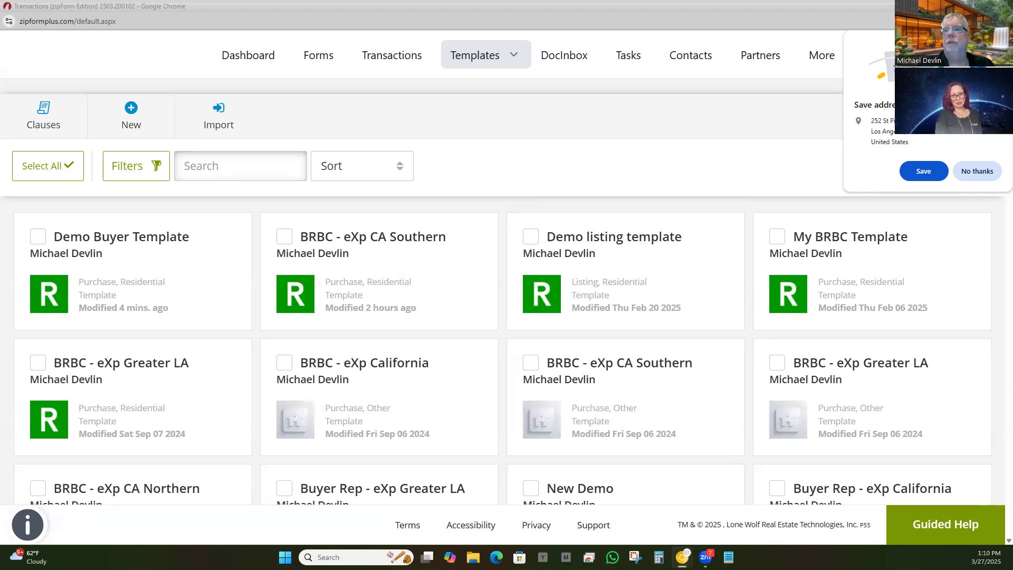
key("alt+Tab")
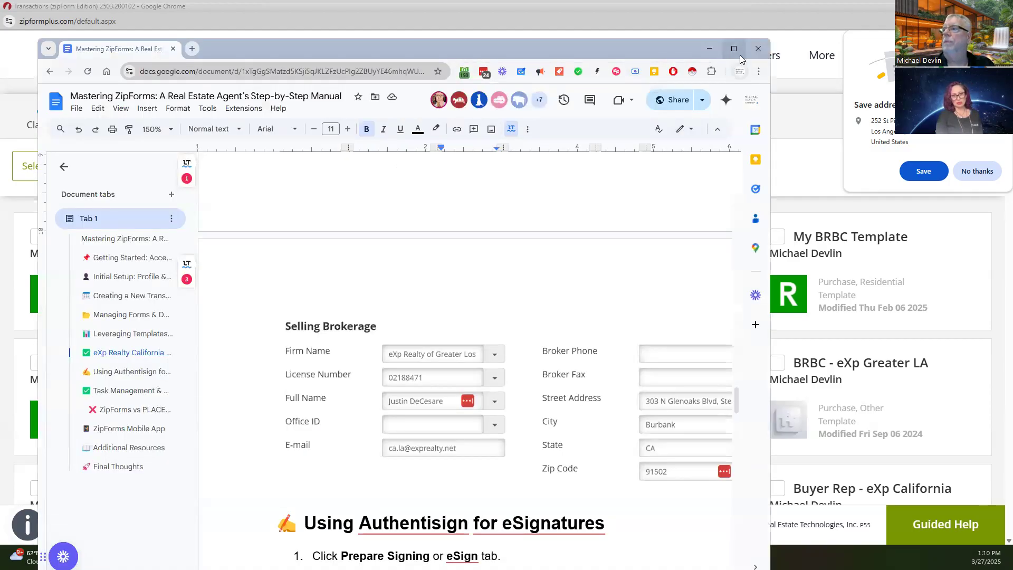
Step: Maximize the ZipForms manual, collapse its outline, and read through the eXp brokerage table and Authentisign steps
left_click(734, 49)
scroll(401, 353, "up", 15)
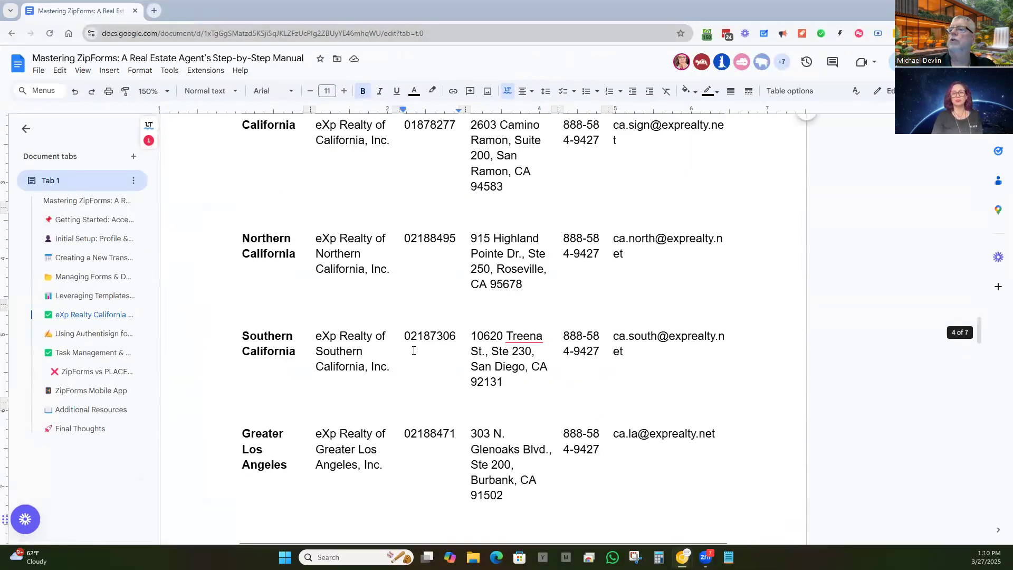
scroll(414, 350, "up", 2)
scroll(415, 350, "down", 4)
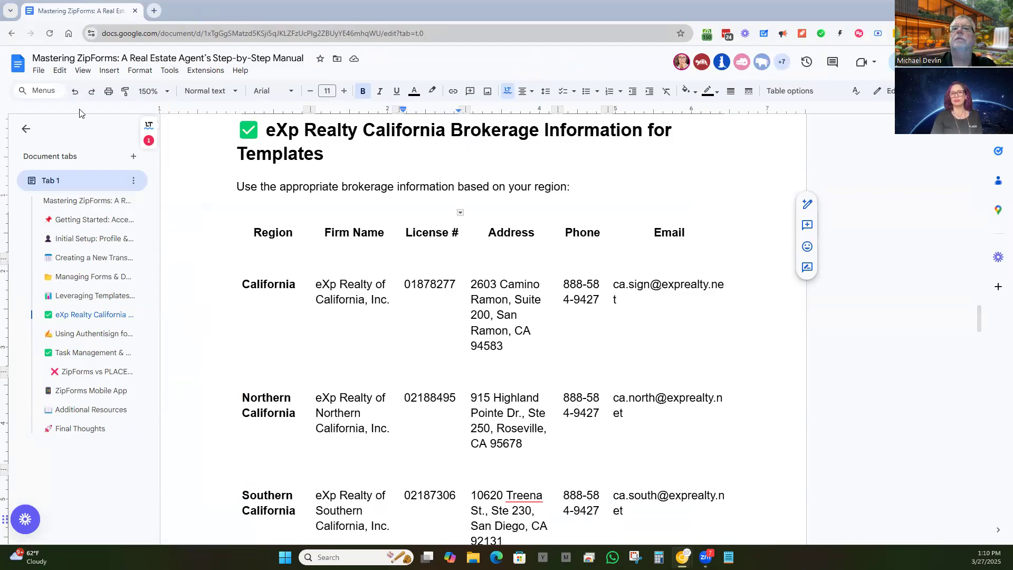
left_click(33, 130)
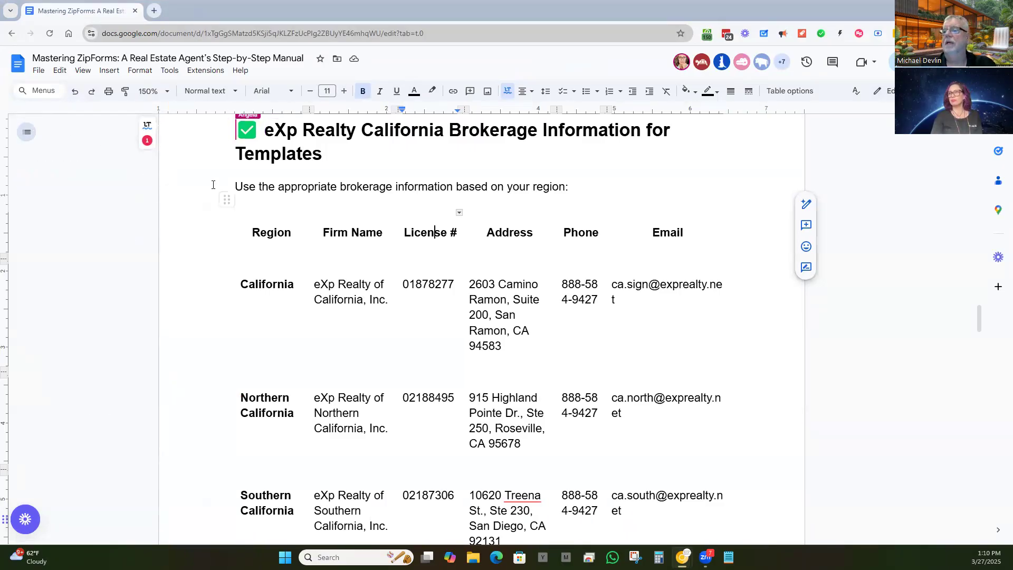
scroll(213, 185, "down", 5)
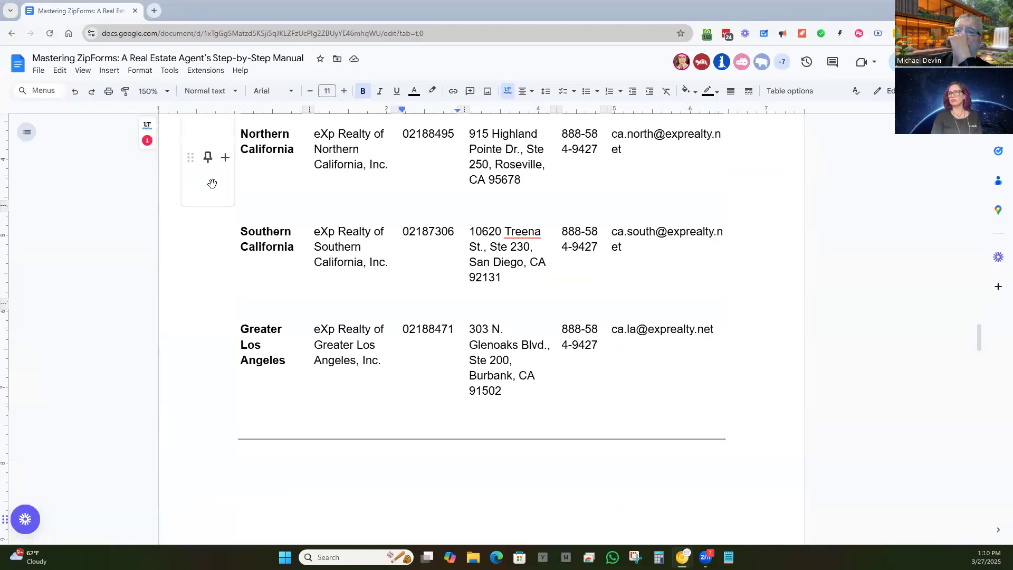
scroll(272, 314, "down", 10)
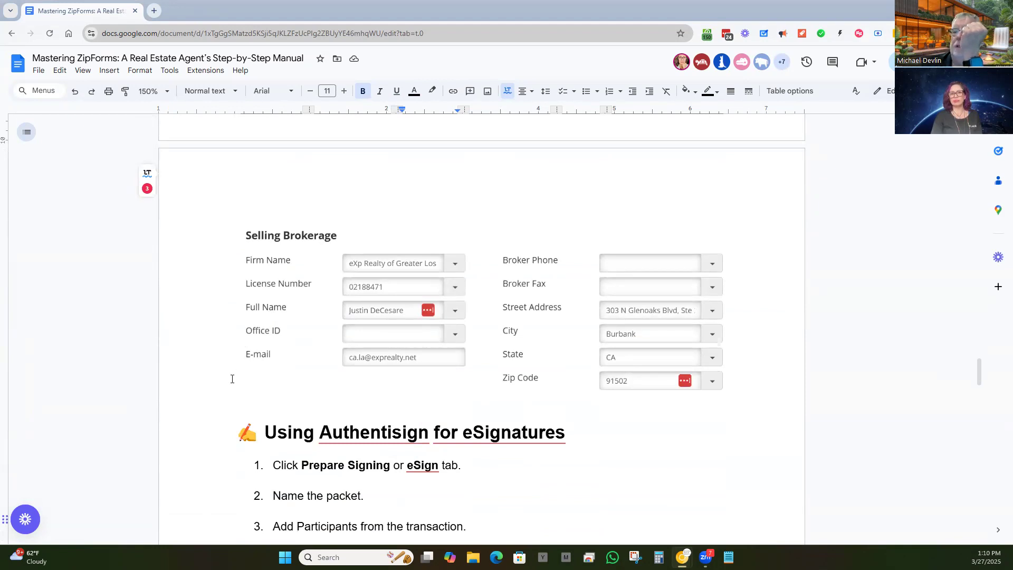
scroll(232, 379, "down", 5)
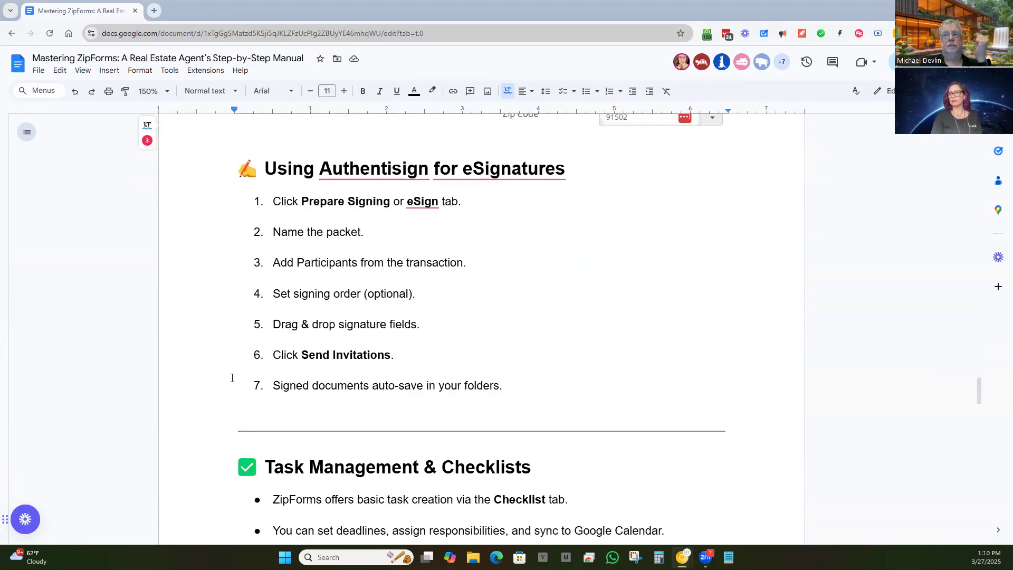
Step: Open a new browser tab, then switch back to the zipForm Transactions window
left_click(154, 11)
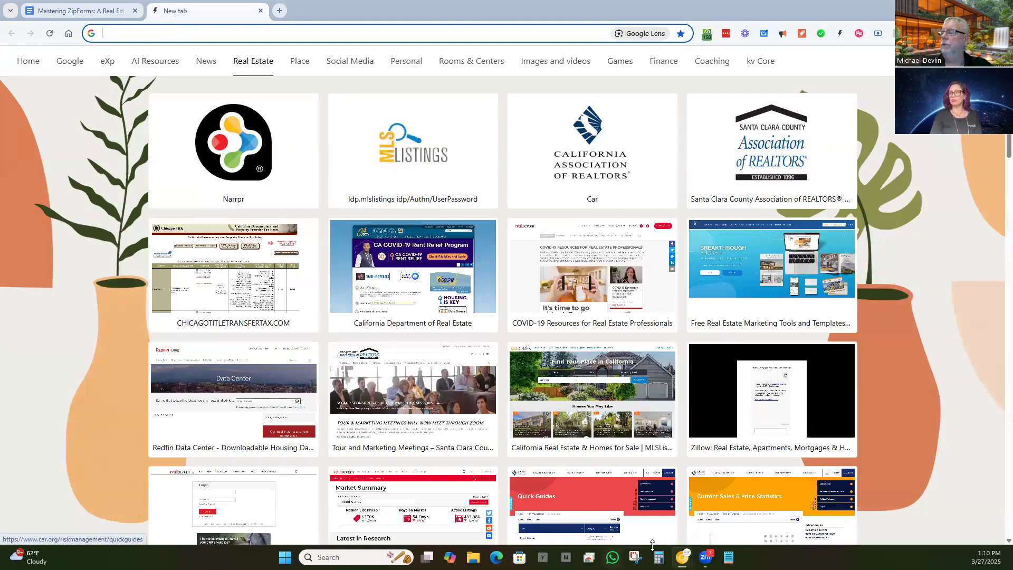
mouse_move(681, 557)
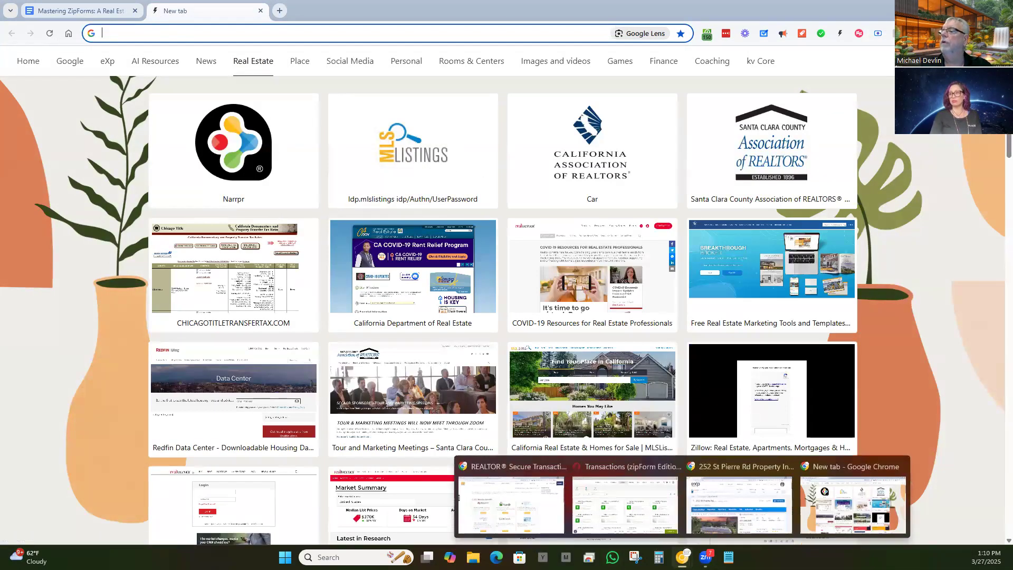
left_click(626, 501)
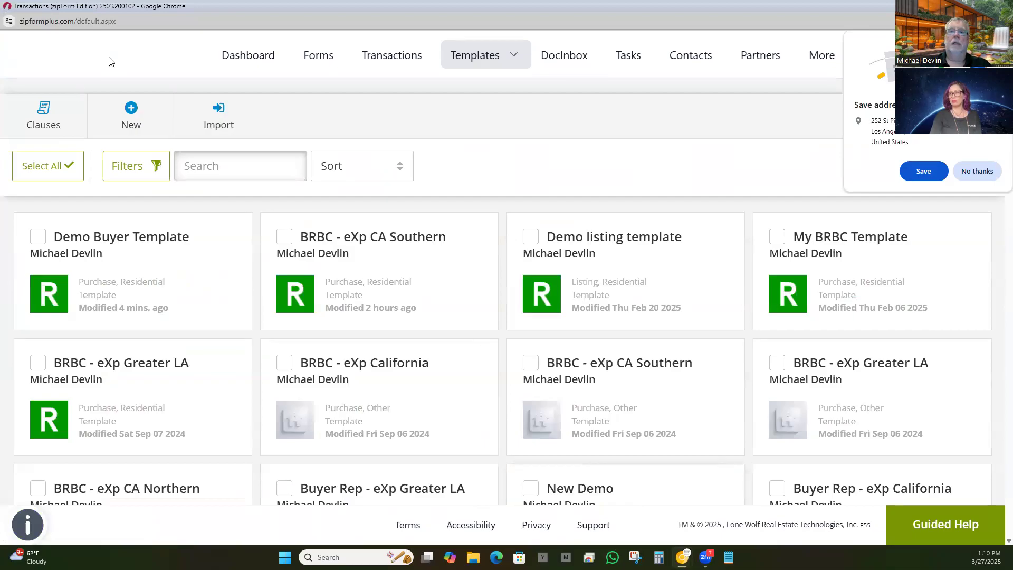
Step: Show the Dashboard with this week's tasks, 7 e-signings in progress and recent transaction activity
left_click(229, 51)
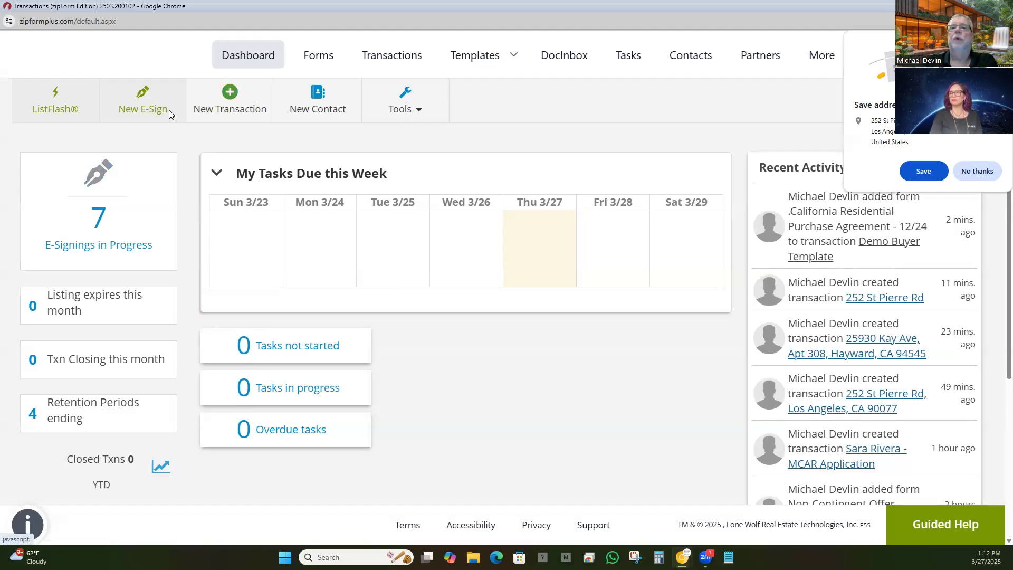
Step: Go to Transactions, decline Chrome's save-address prompt, and open a blank new-form workspace
left_click(262, 50)
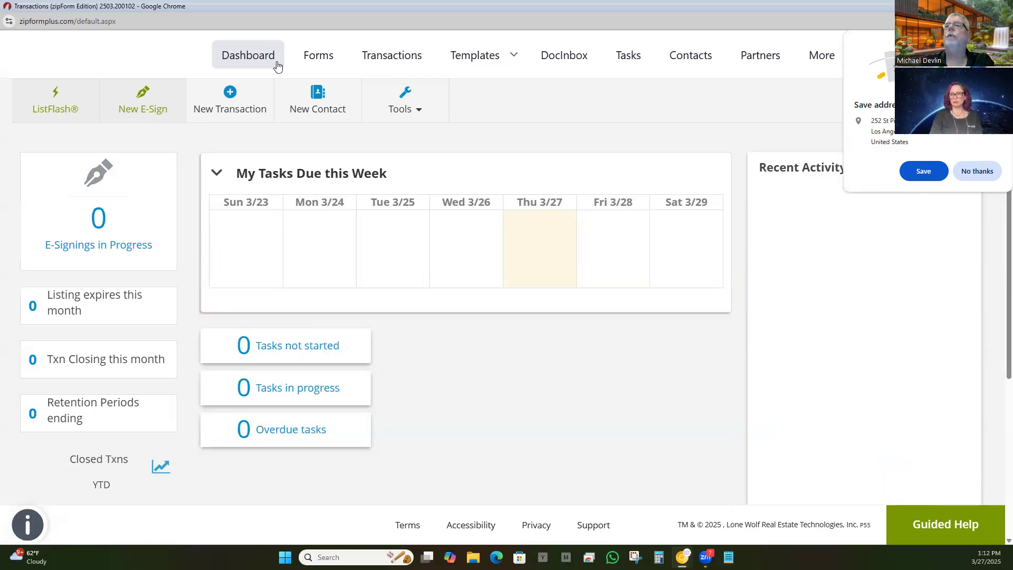
left_click(383, 53)
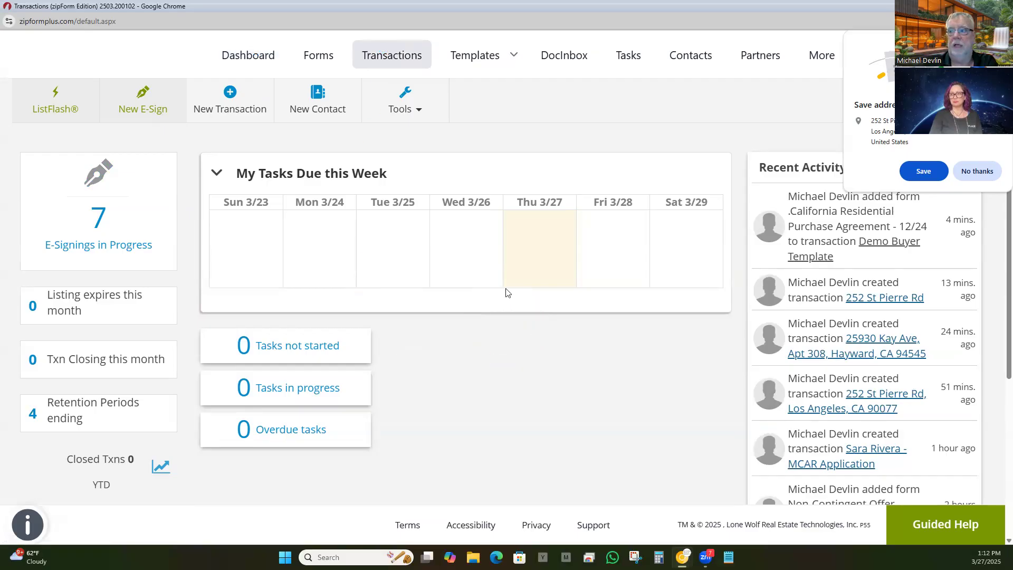
left_click(977, 171)
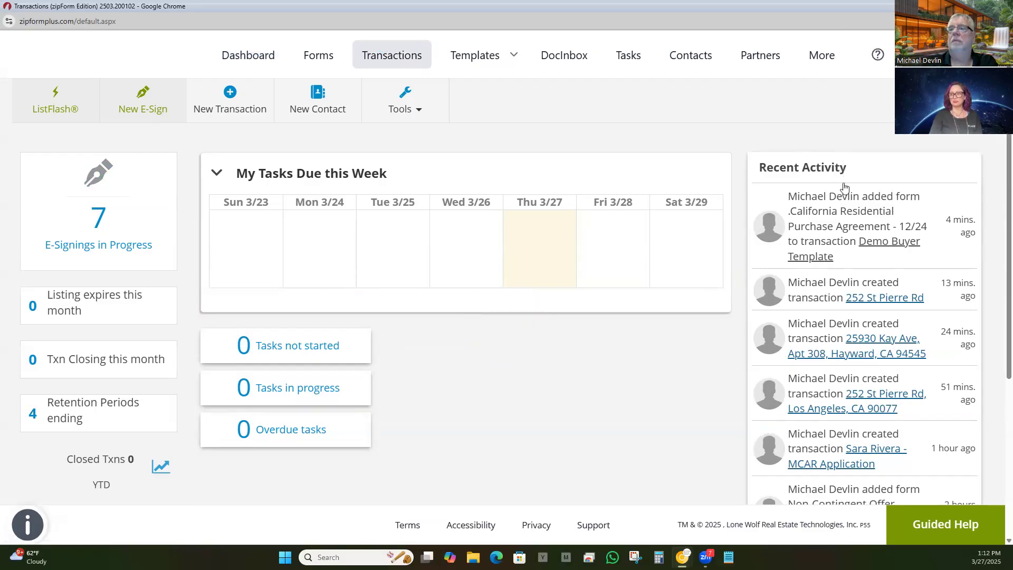
left_click(401, 62)
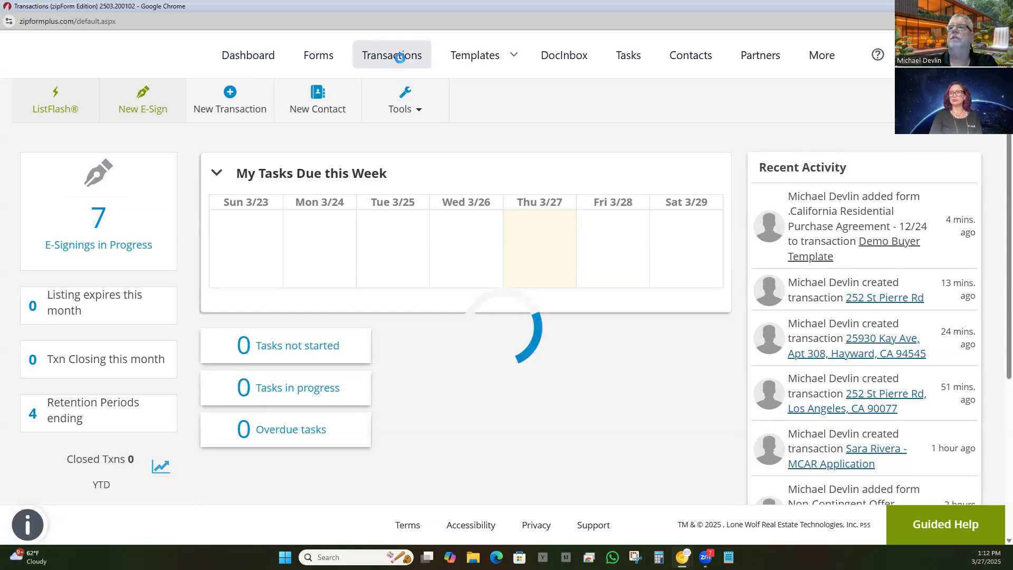
scroll(456, 379, "down", 5)
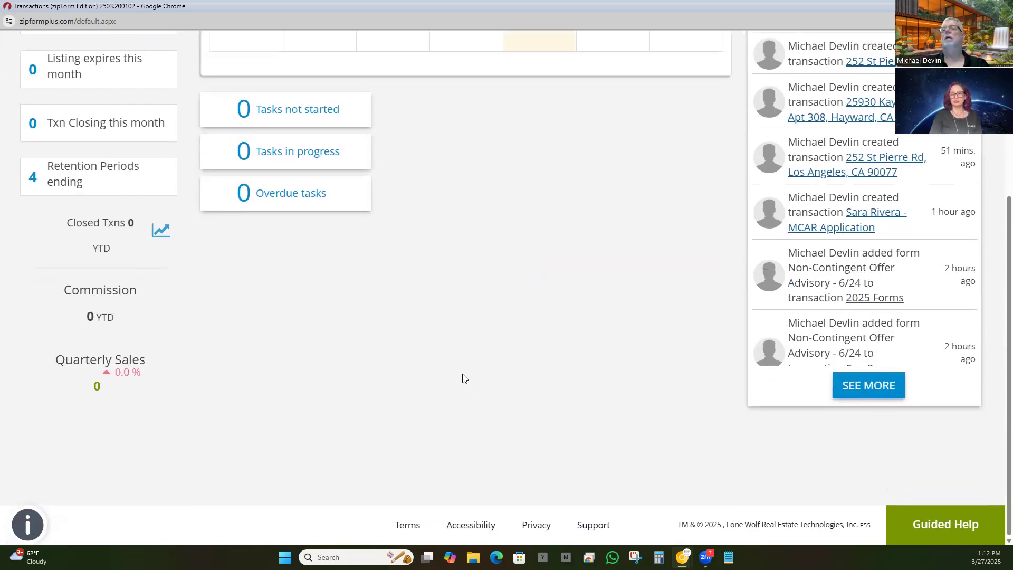
scroll(463, 376, "up", 5)
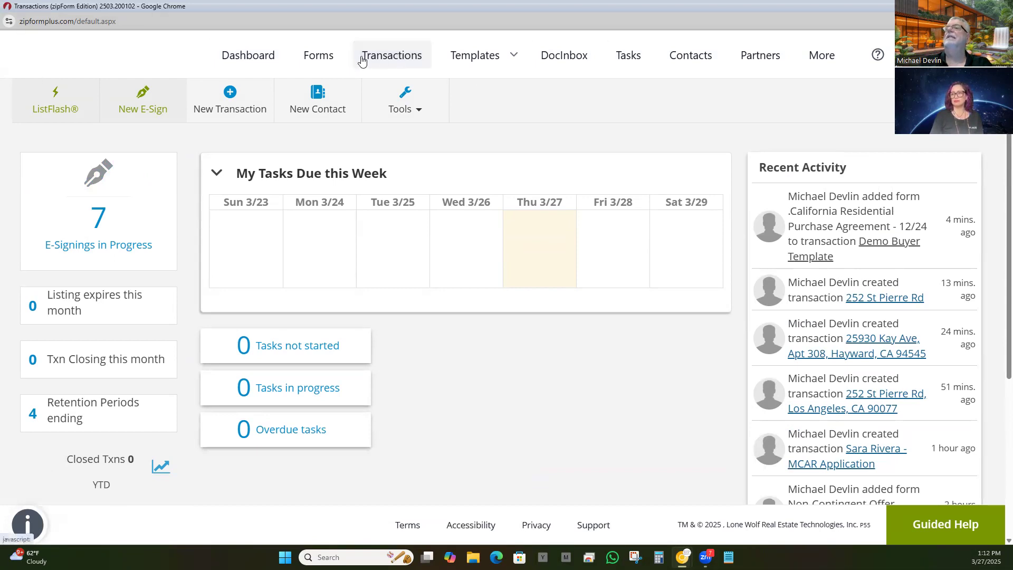
left_click(305, 57)
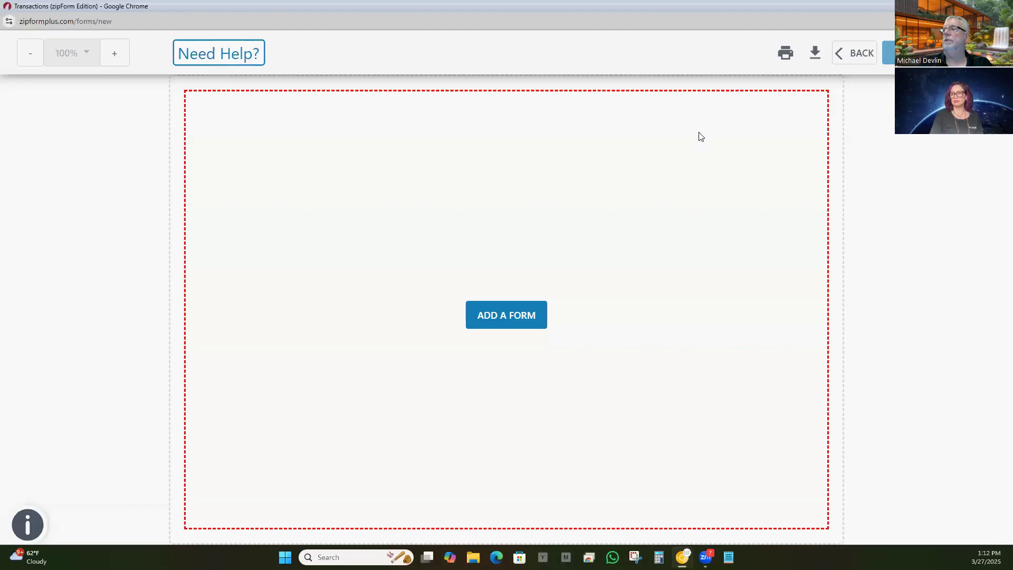
left_click(854, 52)
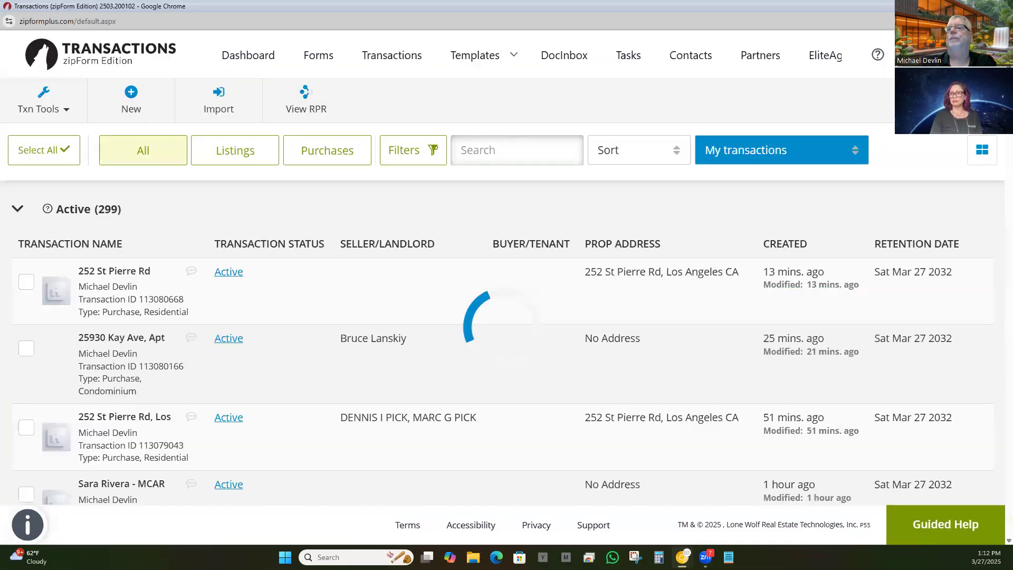
left_click(115, 273)
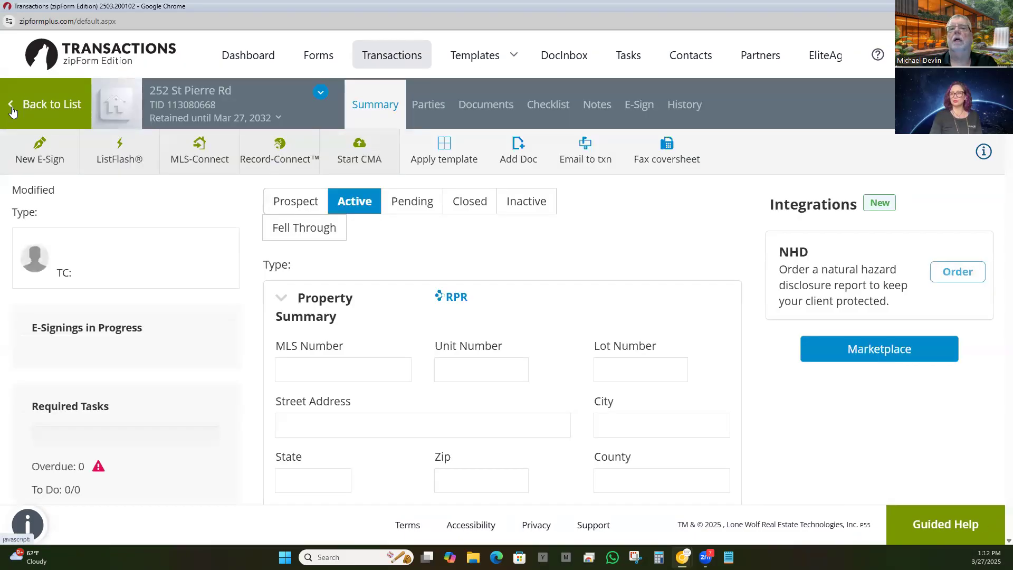
left_click(14, 108)
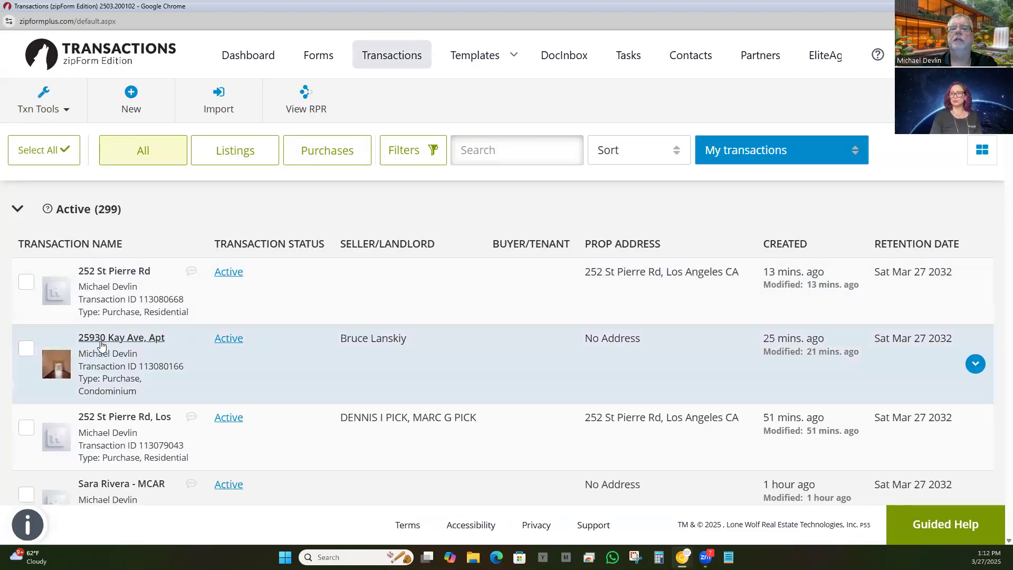
left_click(102, 340)
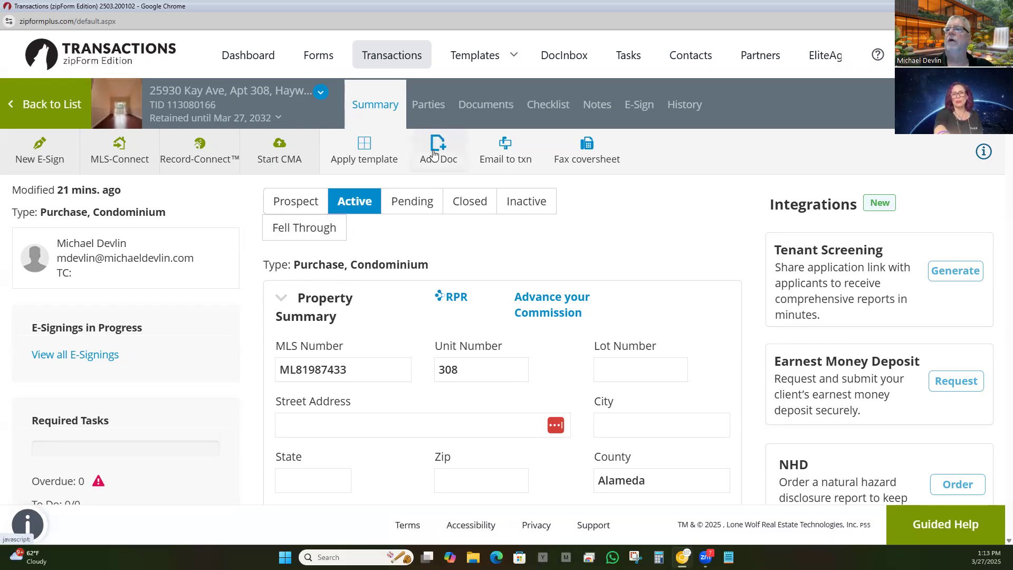
left_click(493, 105)
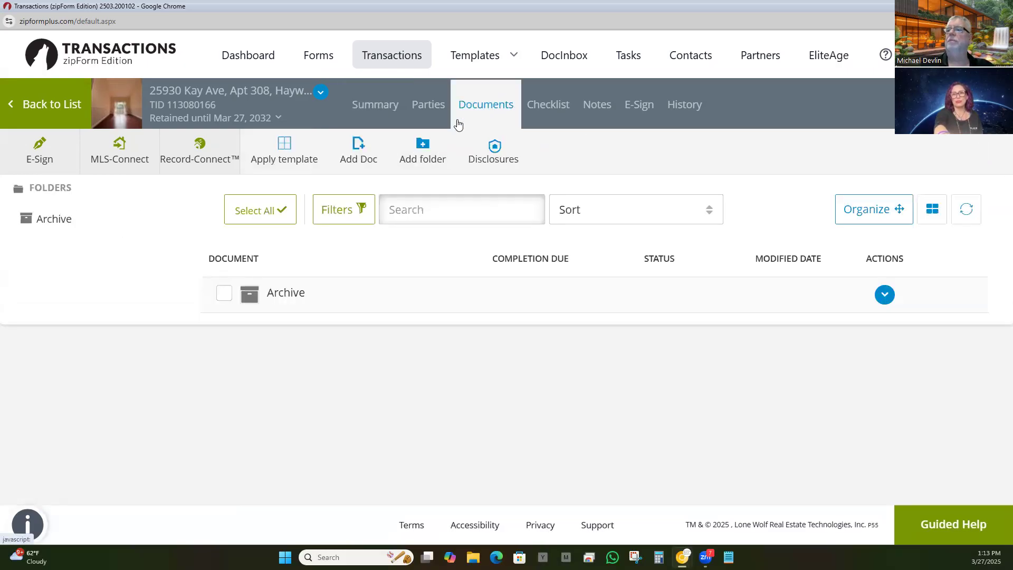
left_click(355, 157)
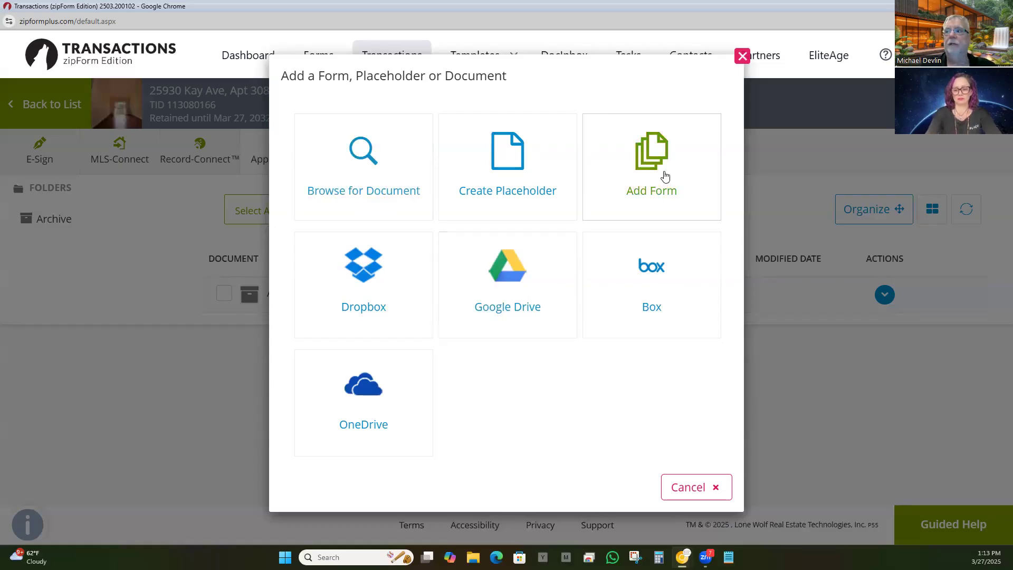
left_click(658, 146)
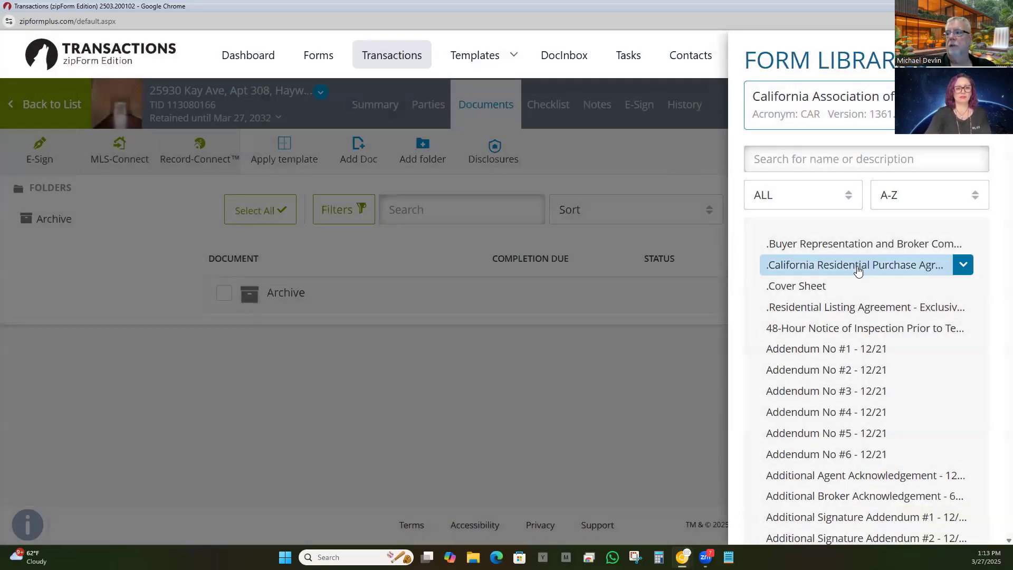
left_click(857, 265)
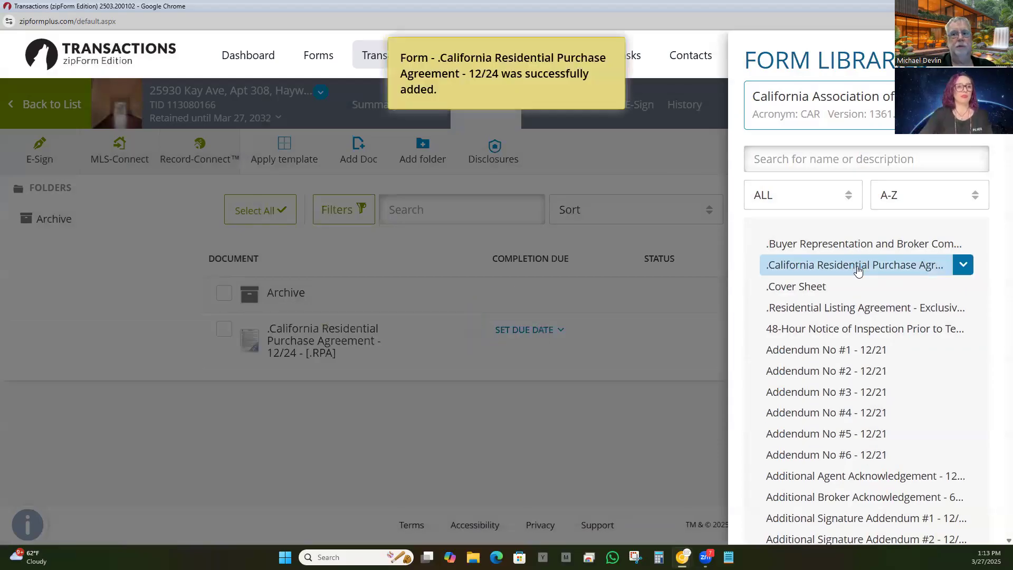
left_click(306, 334)
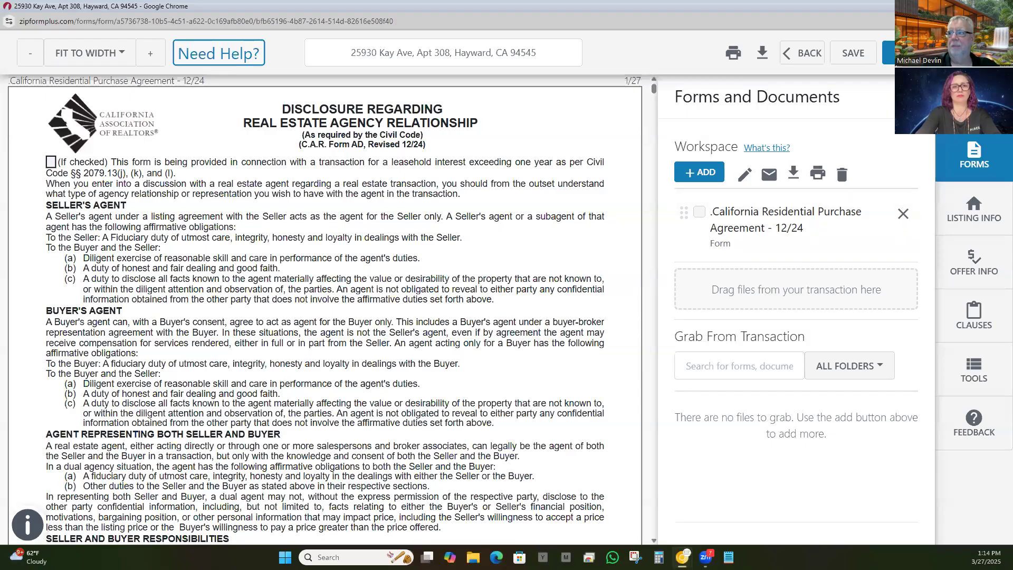
Step: Show the parties list: one seller, a listing agent & broker, and a selling agent & broker
left_click(974, 103)
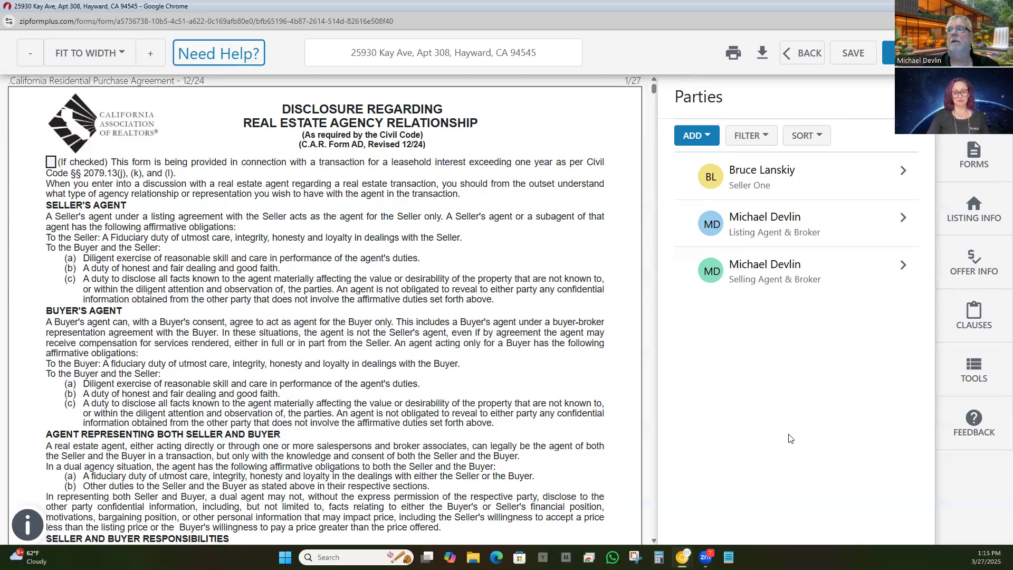
left_click(693, 136)
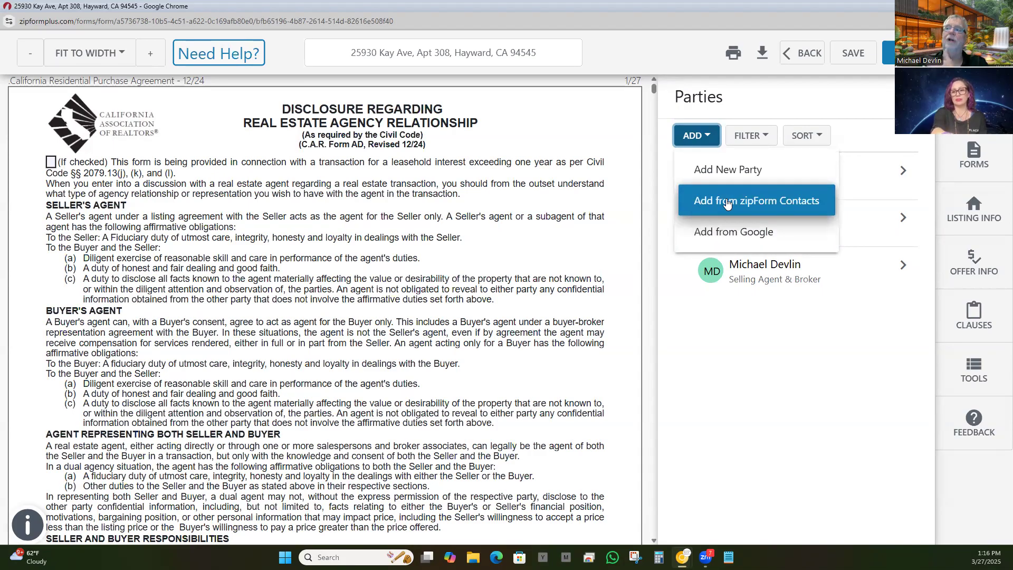
left_click(735, 365)
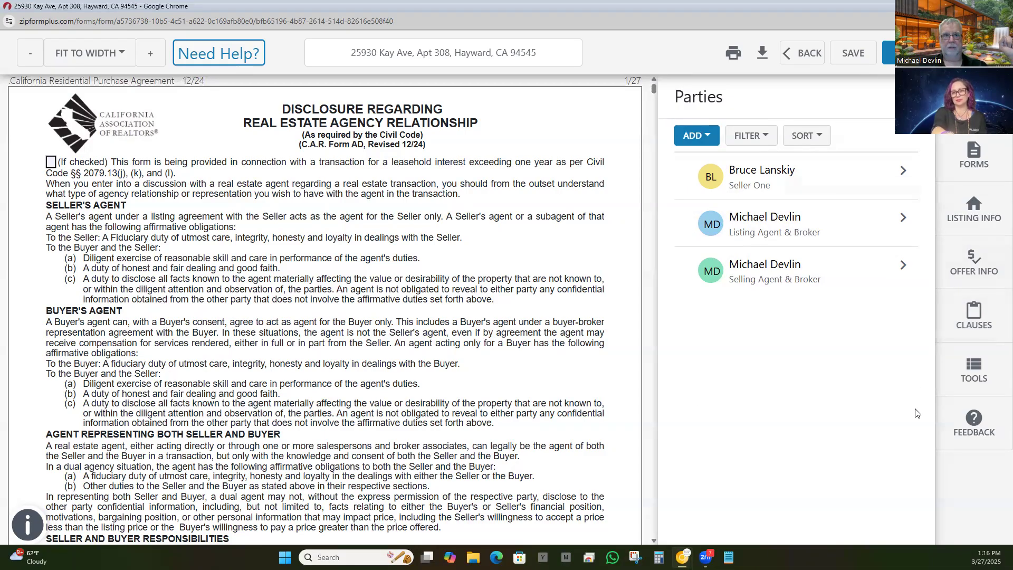
Step: Switch the sidebar to Forms and Documents and scroll the purchase agreement down and back to the top
left_click(974, 161)
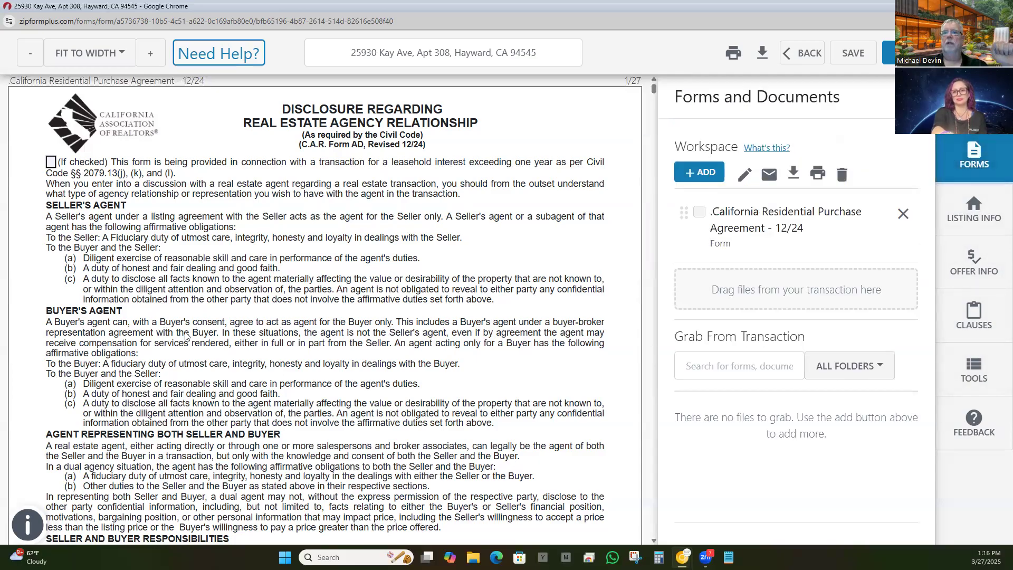
scroll(391, 266, "down", 10)
scroll(378, 262, "down", 3)
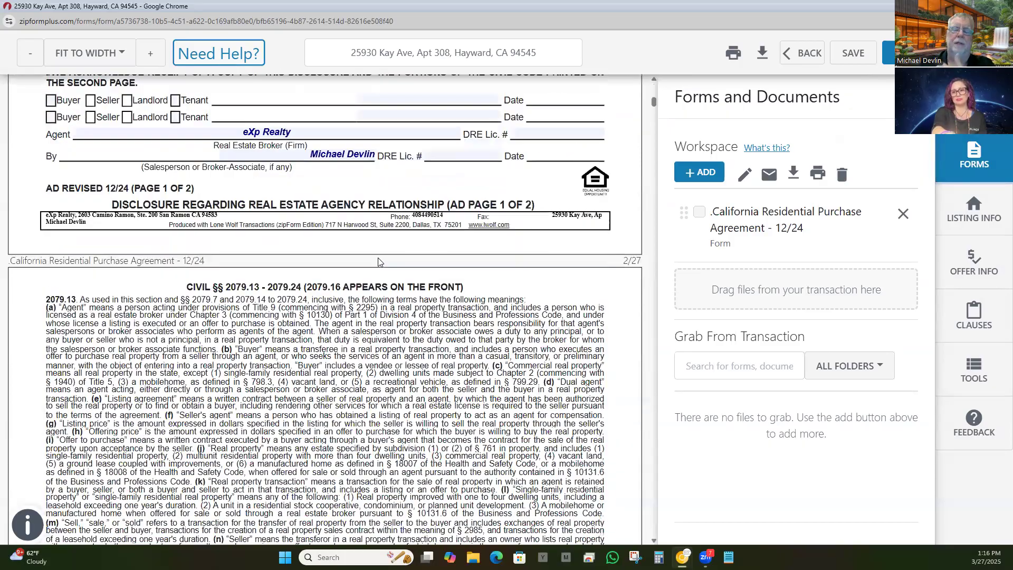
scroll(378, 262, "down", 1)
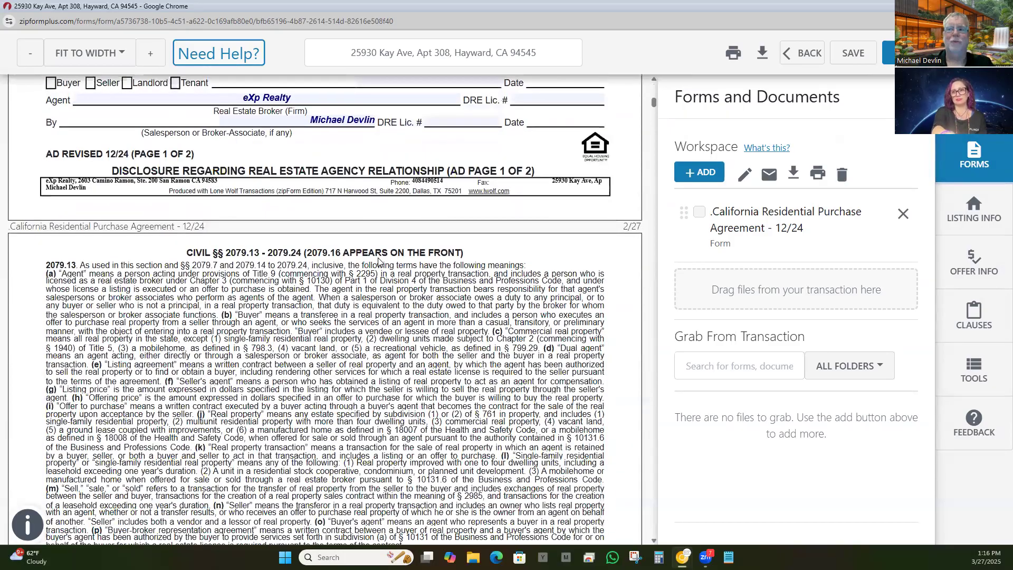
scroll(378, 261, "up", 15)
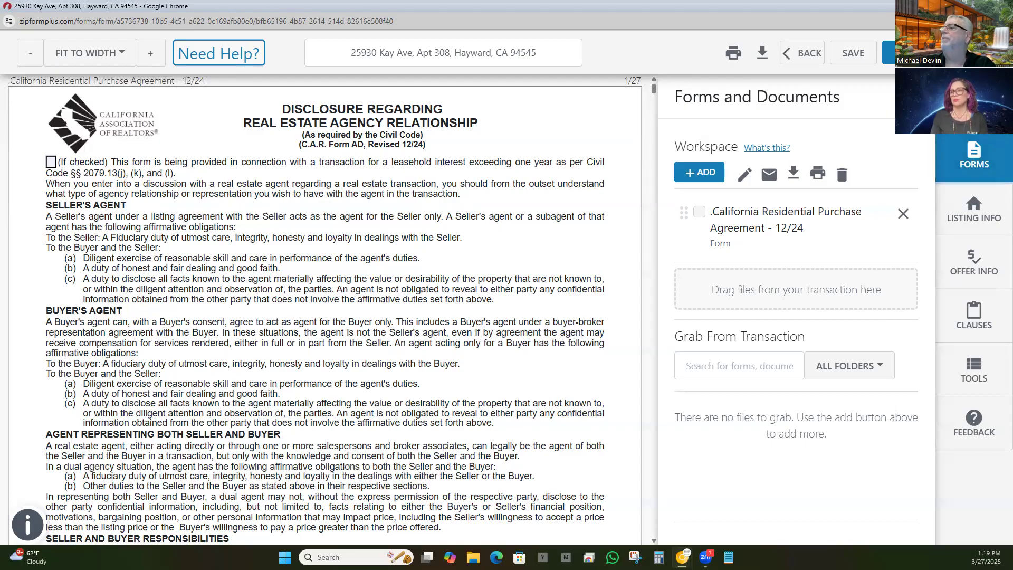
Step: Add a new party manually, entering the buyer's first and last name and an autofilled e-mail address
left_click(975, 105)
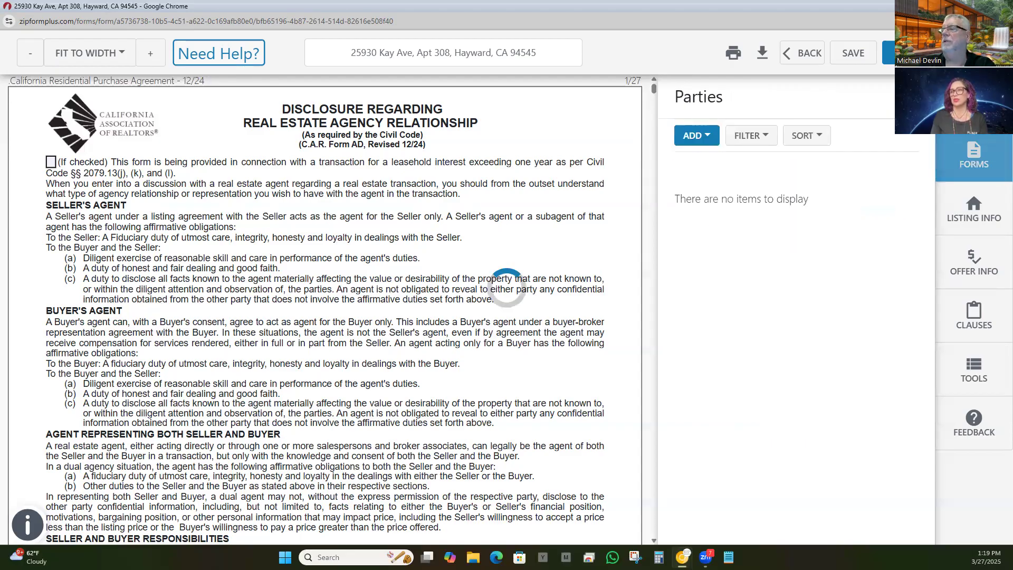
left_click(695, 138)
left_click(699, 170)
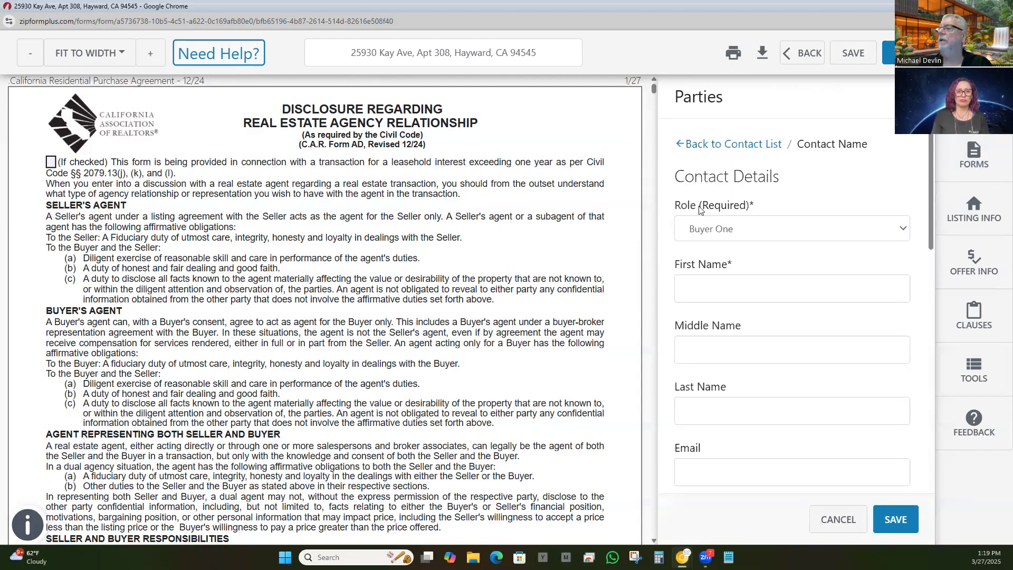
left_click(708, 283)
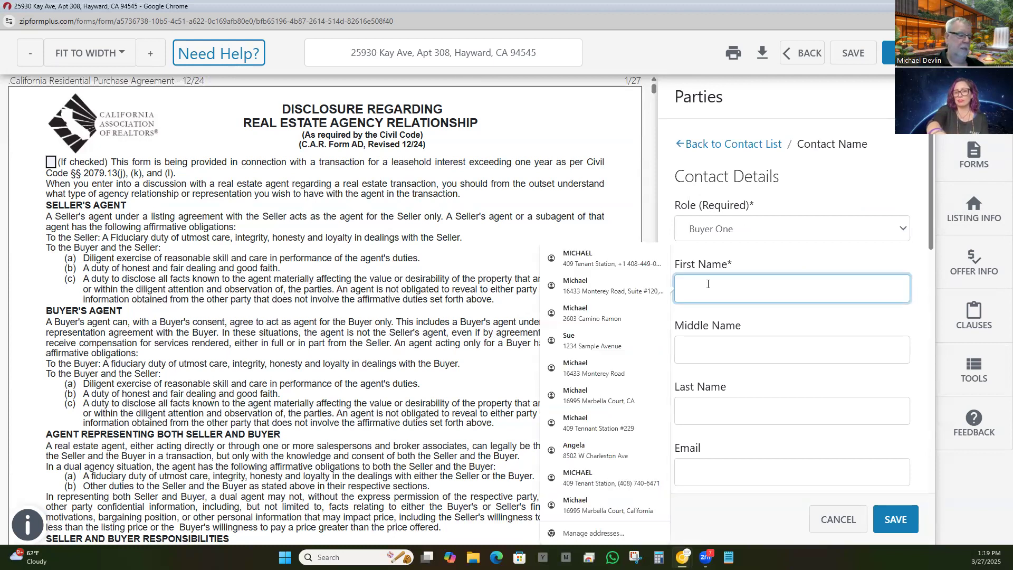
type("Billy")
key("Tab")
key("Tab")
type("Buyer")
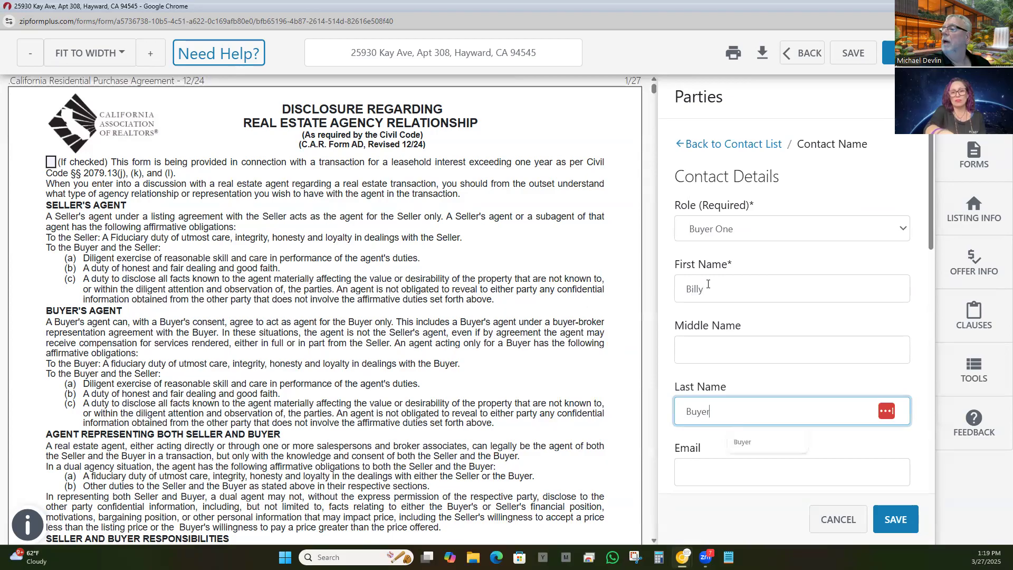
key("Tab")
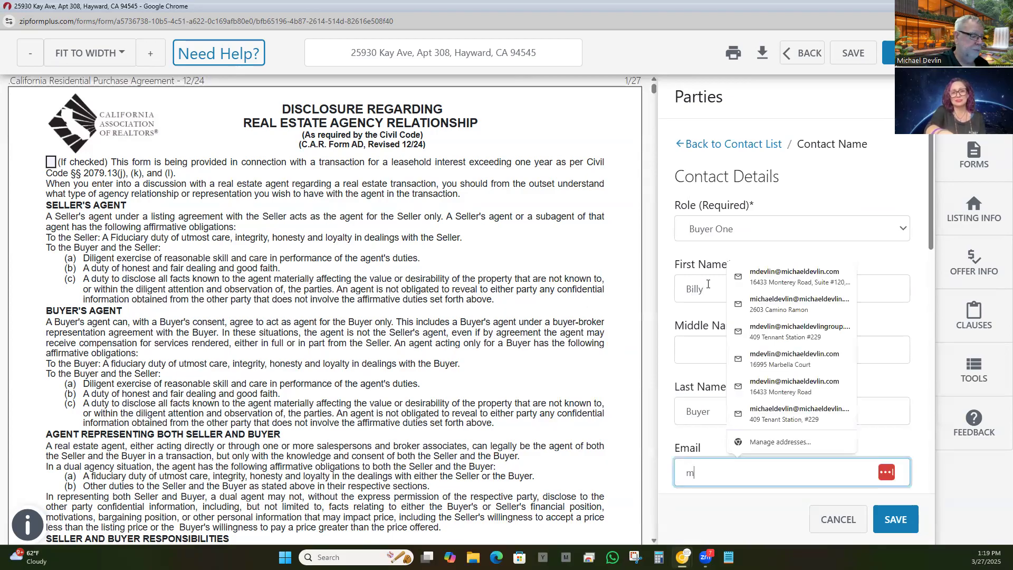
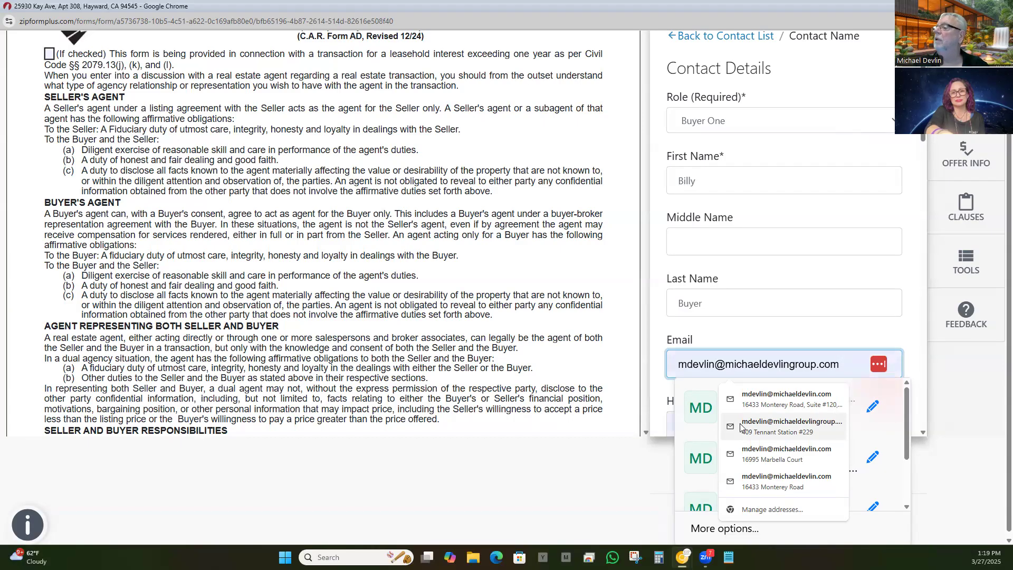
left_click(744, 425)
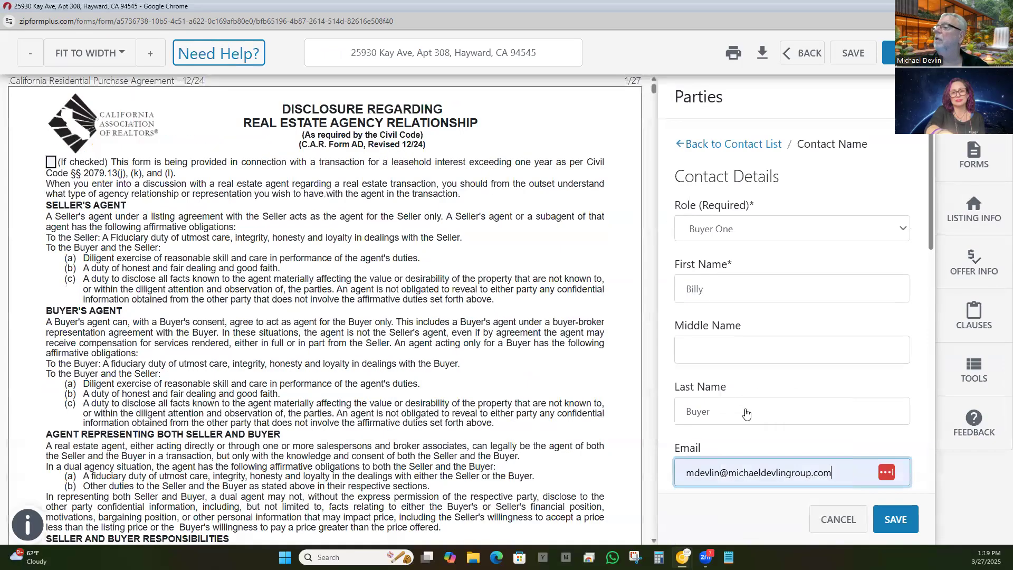
Step: Check the buyer's home phone and mailing address in Contact Details, then save the contact
scroll(746, 406, "down", 3)
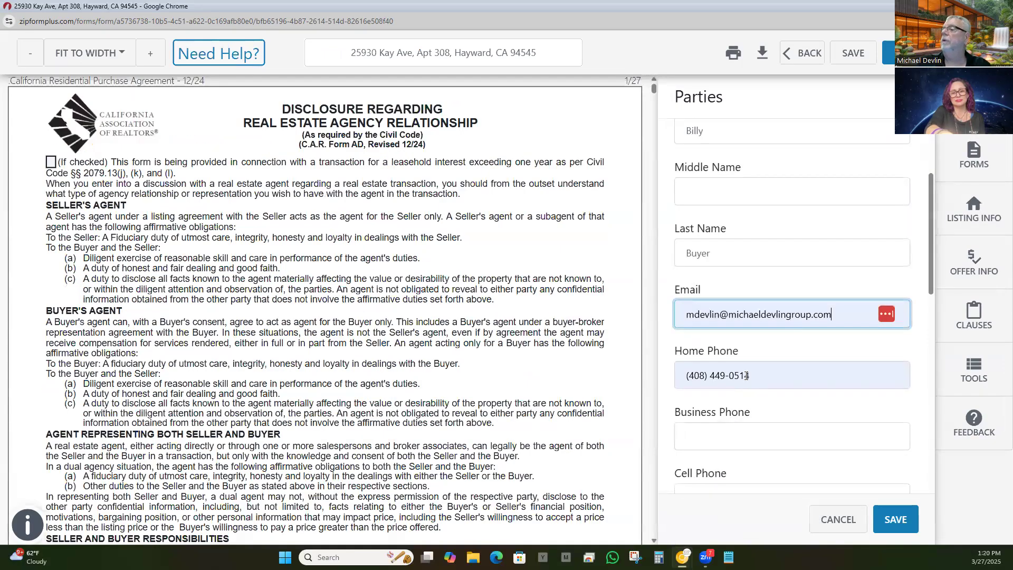
scroll(746, 376, "down", 10)
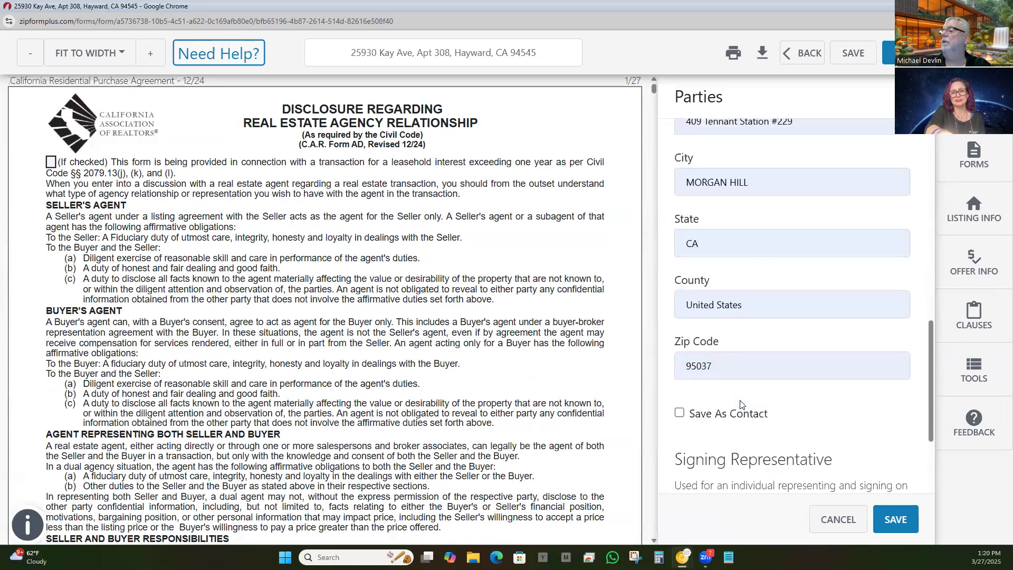
scroll(740, 405, "down", 2)
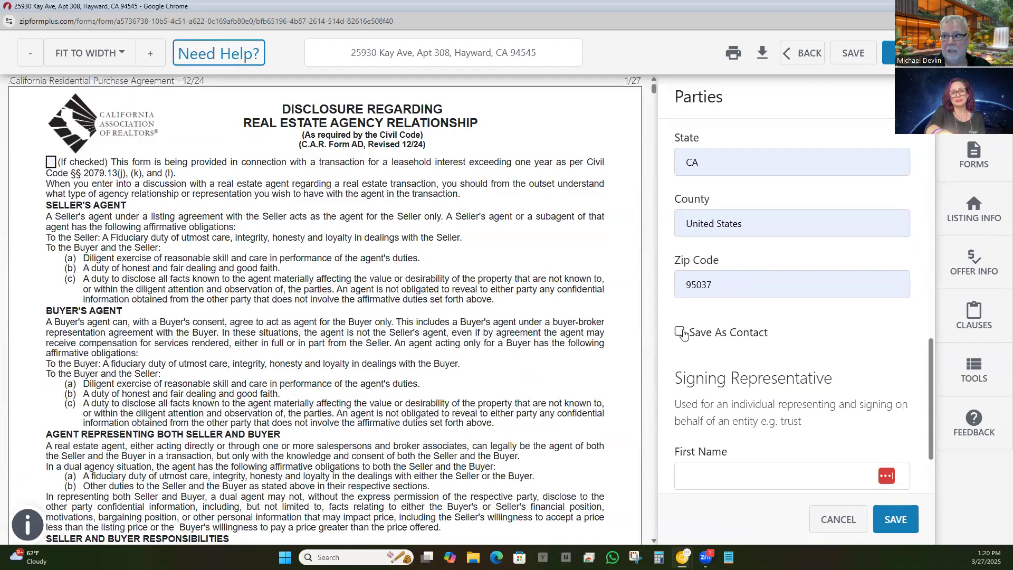
scroll(713, 329, "down", 3)
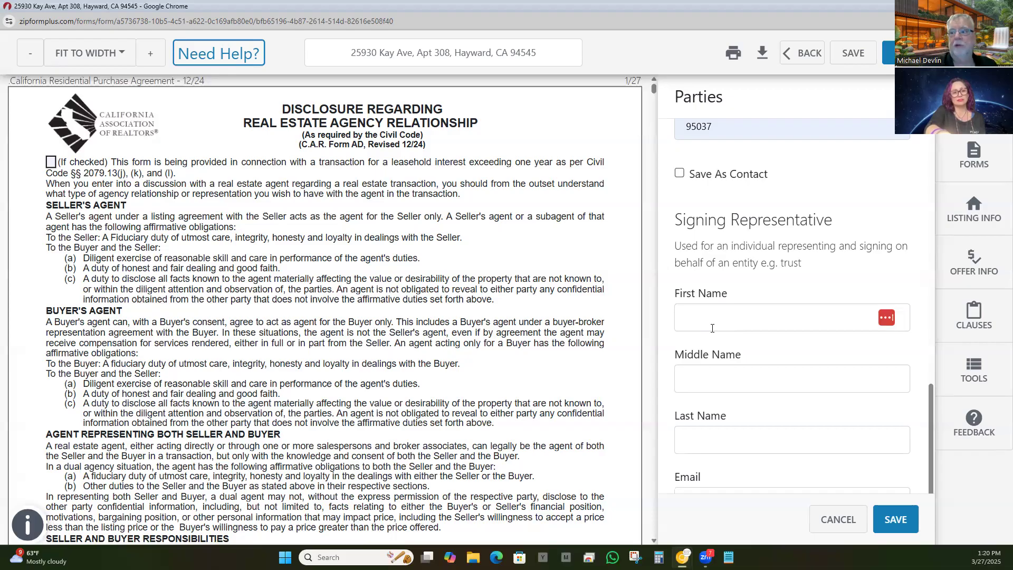
scroll(768, 330, "down", 2)
scroll(760, 335, "up", 8)
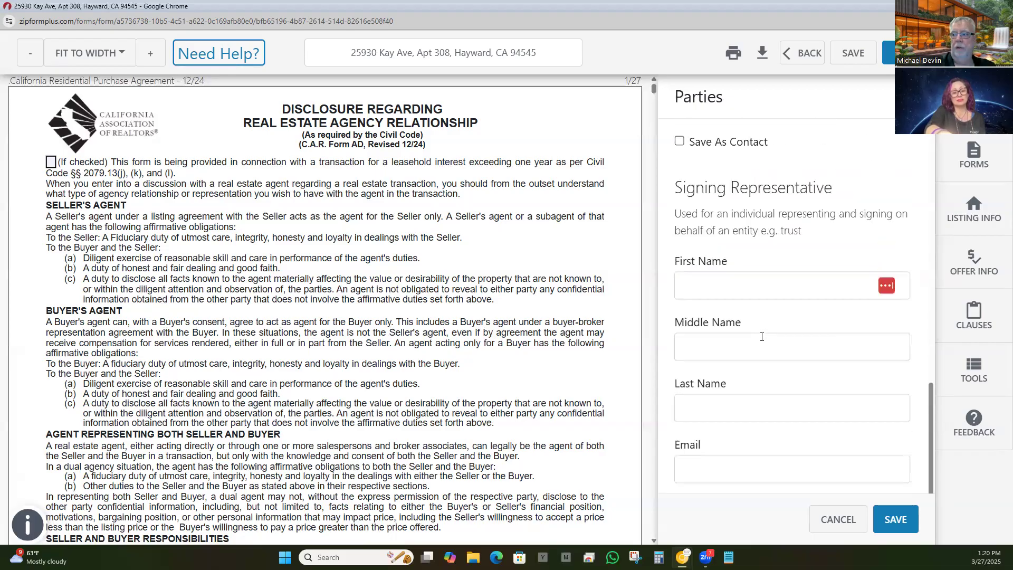
scroll(756, 339, "up", 10)
scroll(755, 340, "down", 7)
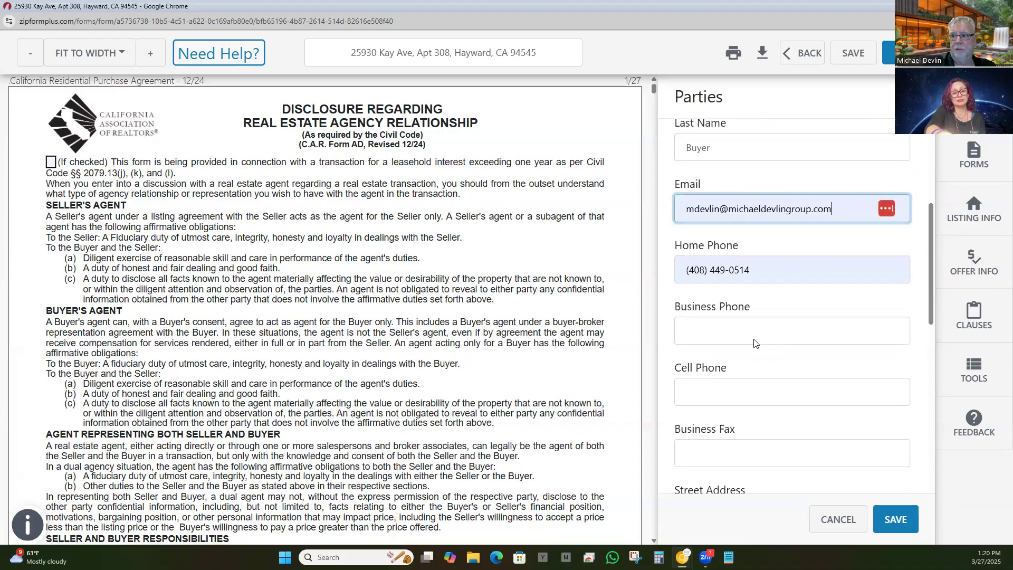
left_click(895, 519)
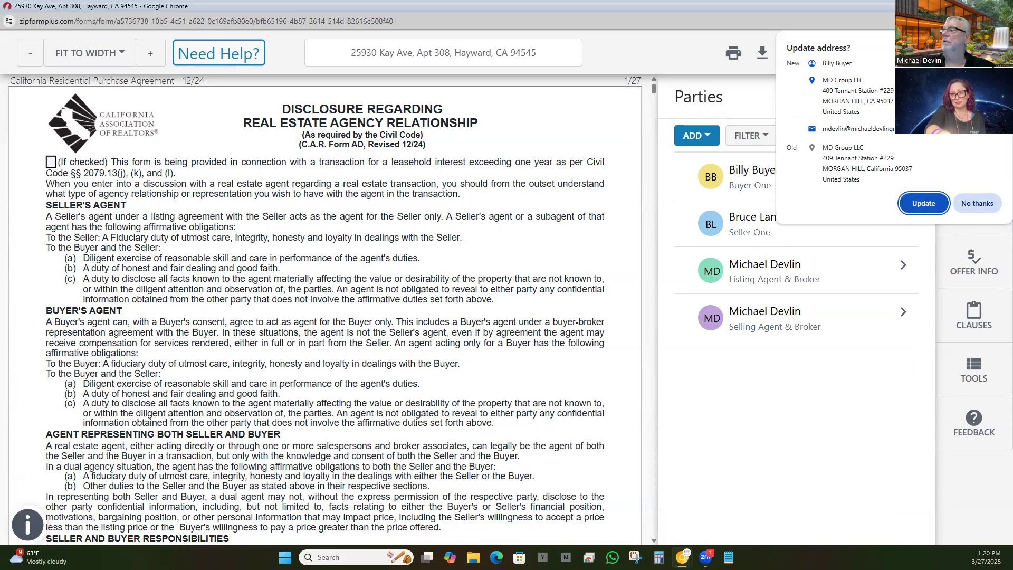
Step: Accept the buyer's address update and return to the Forms and Documents panel
left_click(924, 203)
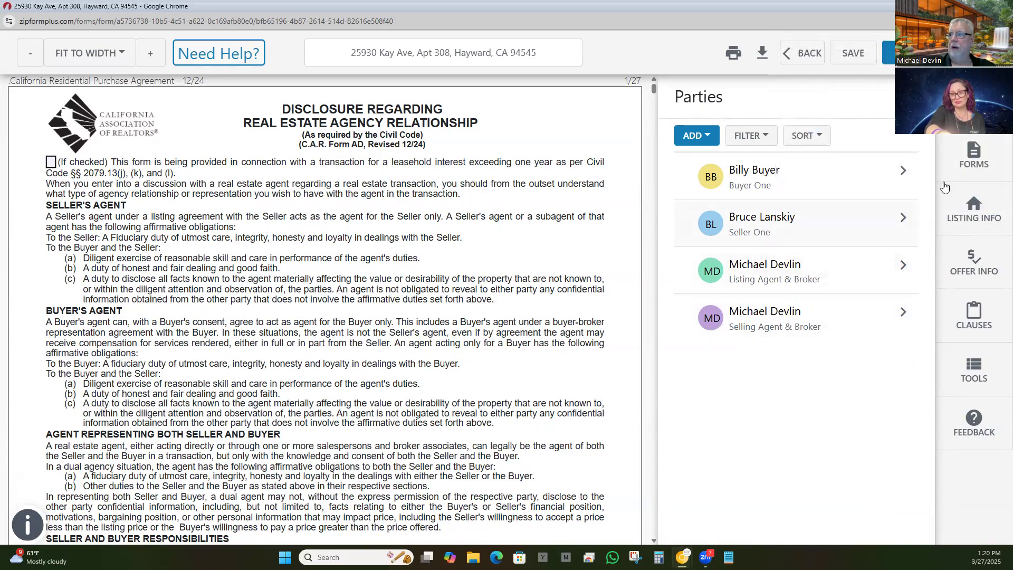
left_click(975, 153)
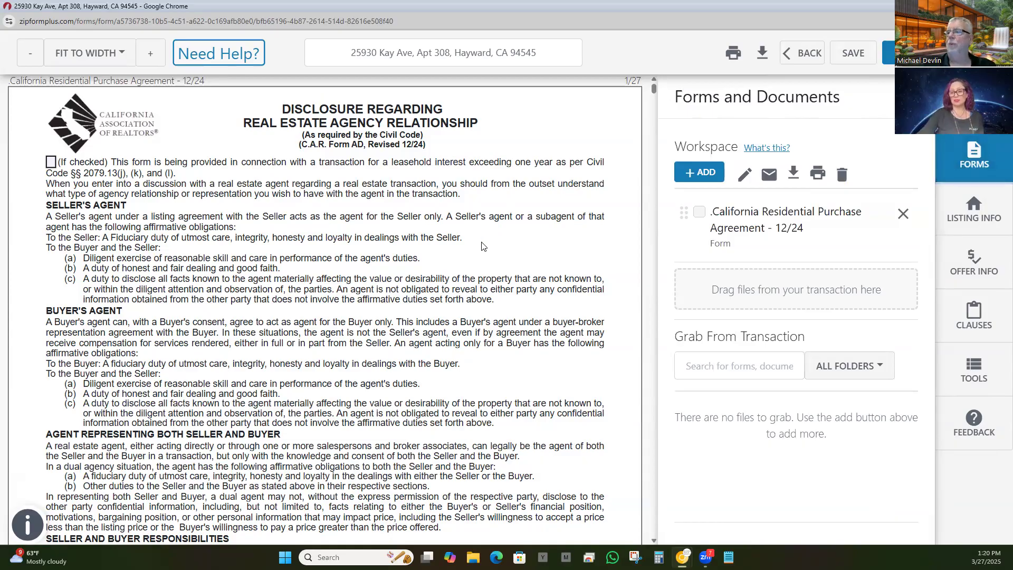
Step: Review the agreement's Listing Info and Offer Info panels, then return to Forms and Documents
scroll(481, 246, "down", 12)
scroll(481, 246, "down", 6)
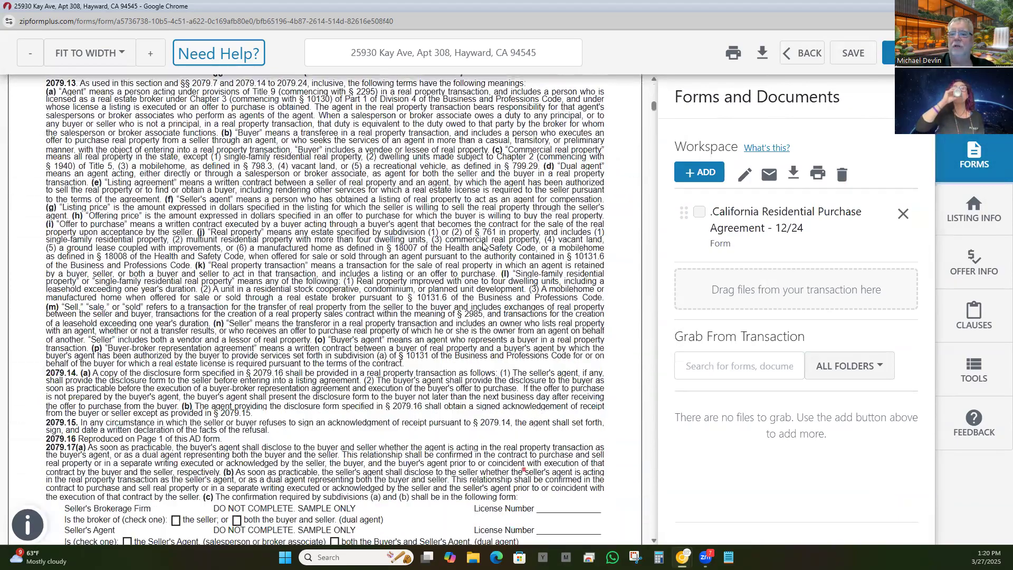
scroll(483, 254, "up", 12)
scroll(481, 254, "up", 5)
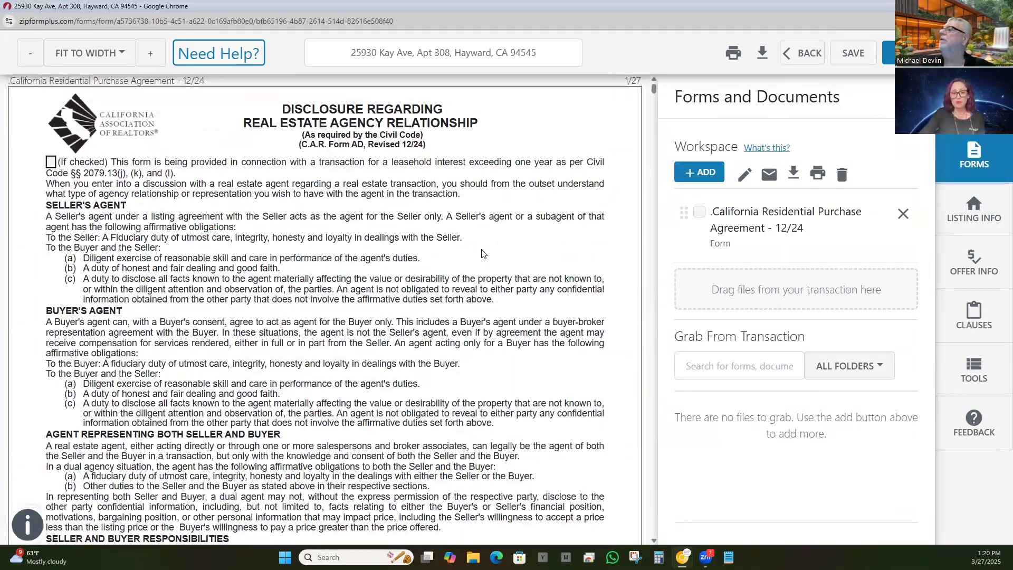
left_click(971, 211)
left_click(961, 263)
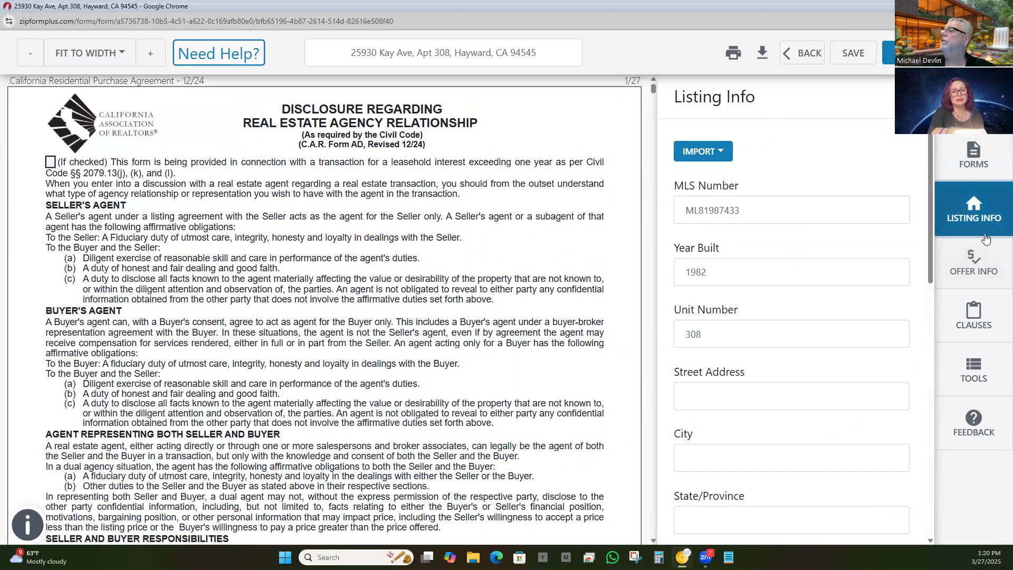
left_click(975, 265)
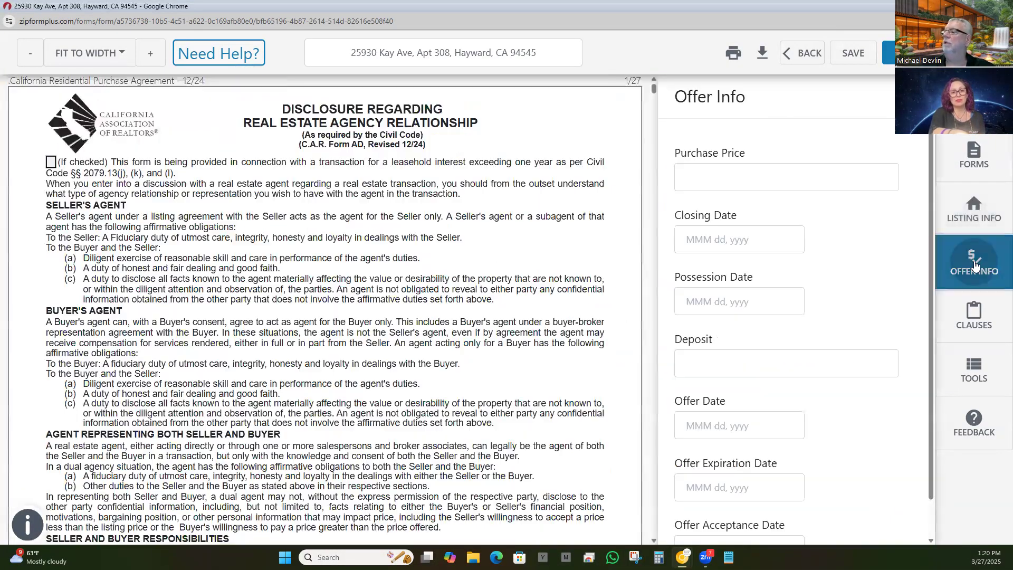
left_click(974, 159)
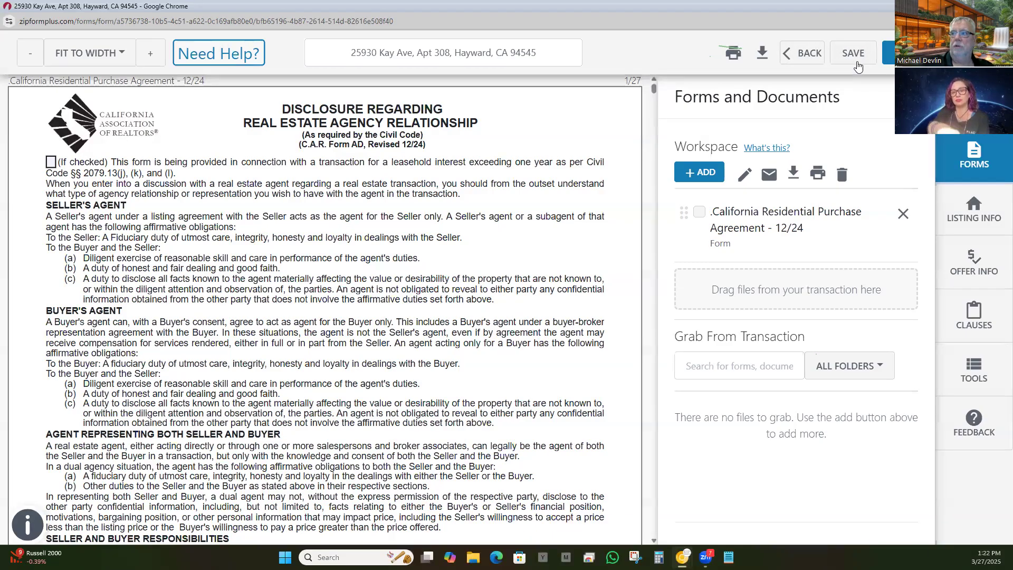
Step: Try Prepare Signing and dismiss the invalid property address validation error
left_click(912, 53)
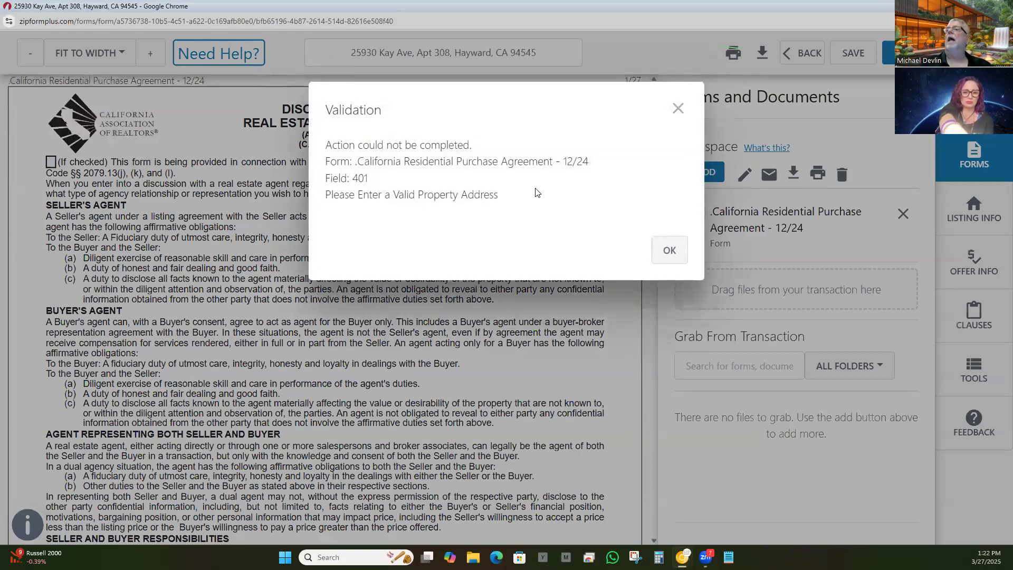
left_click(669, 250)
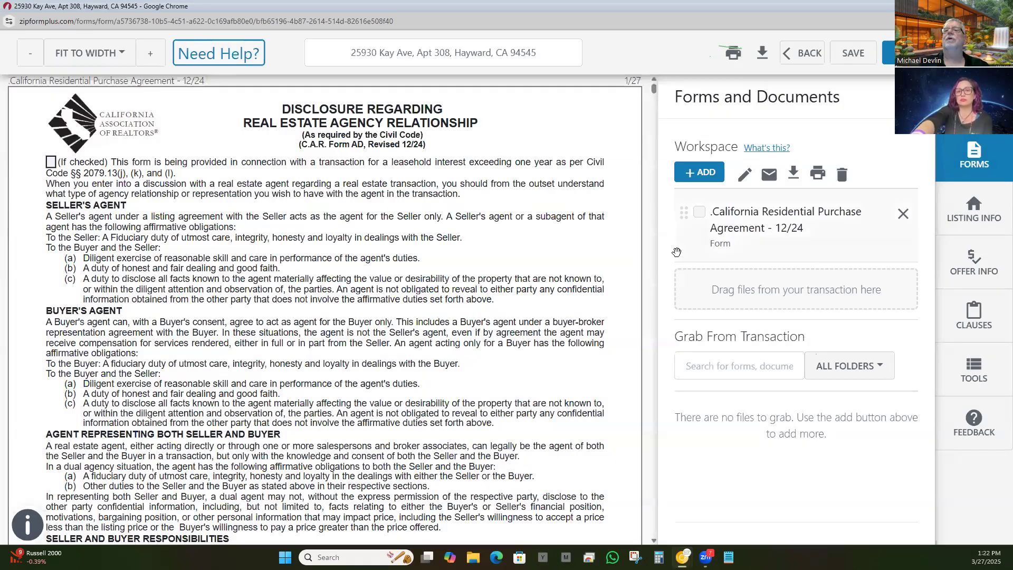
scroll(486, 272, "down", 1)
scroll(486, 272, "down", 10)
scroll(422, 195, "up", 5)
scroll(419, 187, "up", 5)
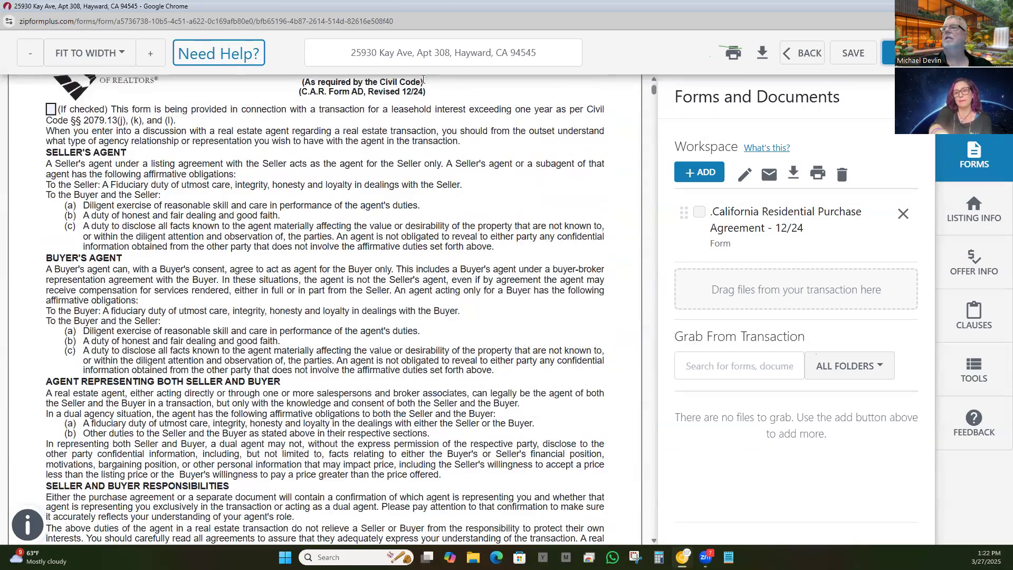
Step: Open Listing Info, showing Unit Number 308 with blank Street Address and City
left_click_drag(491, 6, 488, 36)
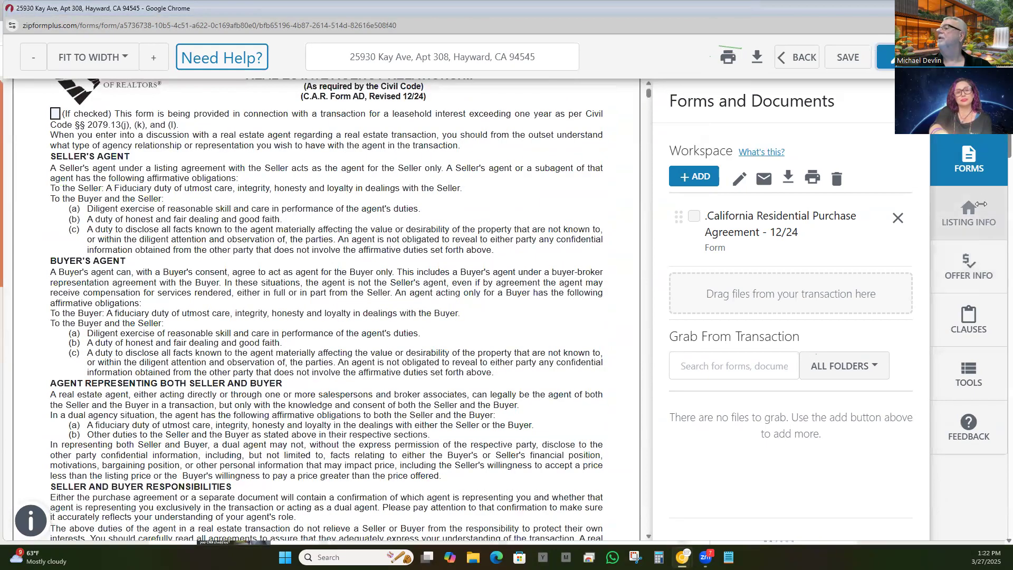
left_click(973, 199)
scroll(767, 235, "down", 5)
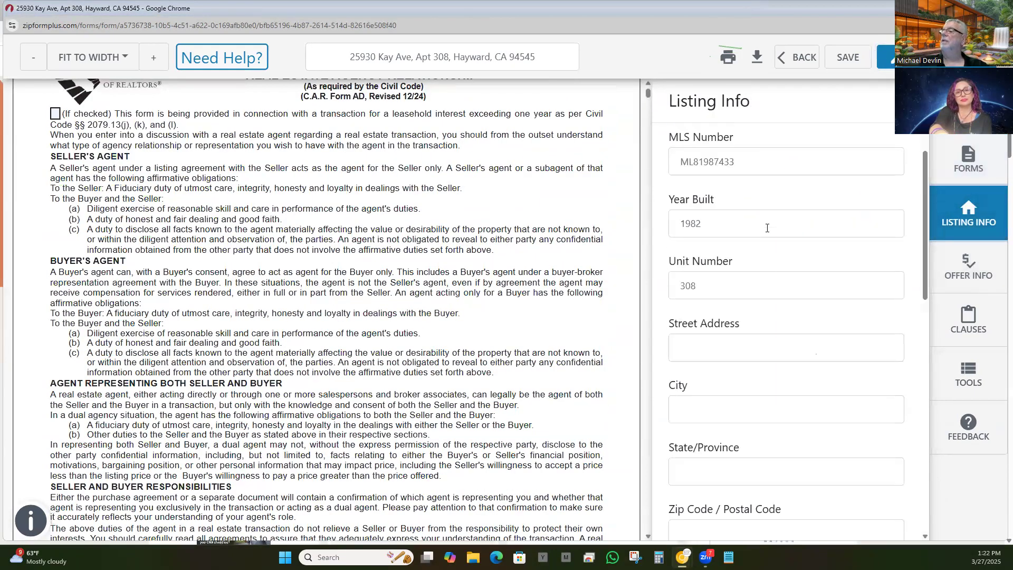
scroll(768, 233, "down", 3)
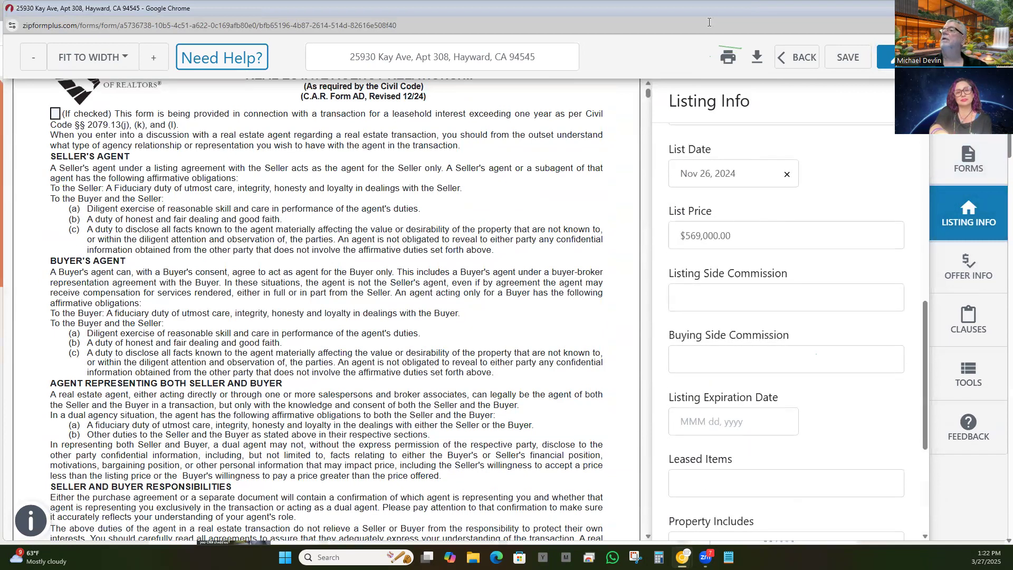
left_click_drag(706, 18, 692, 102)
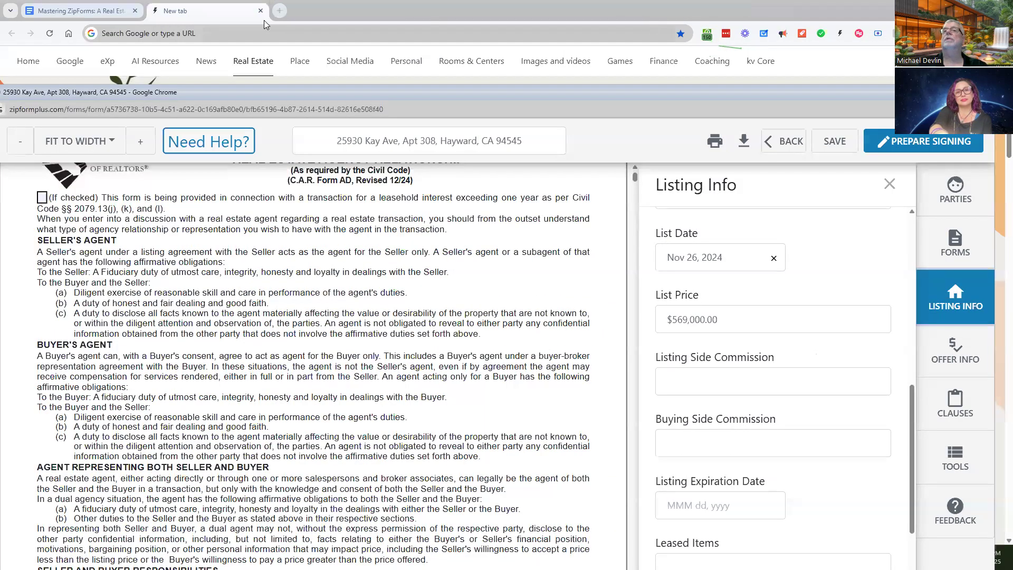
left_click(336, 14)
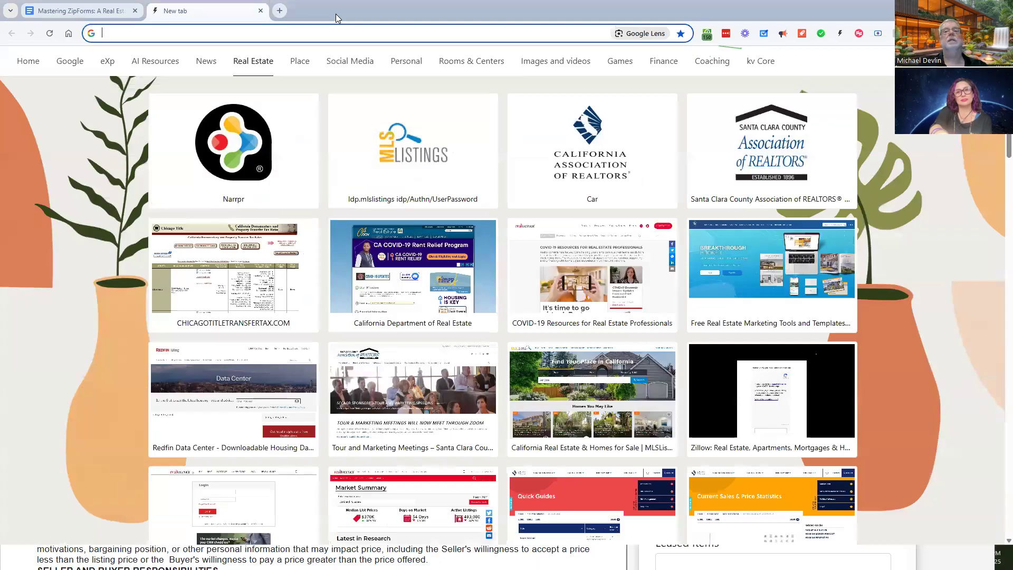
left_click(953, 8)
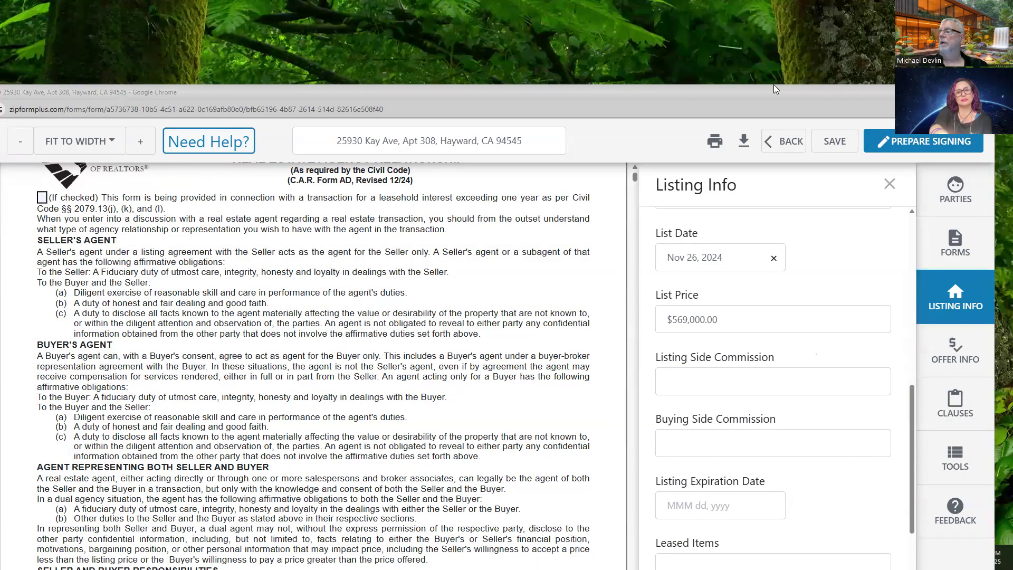
double_click(773, 85)
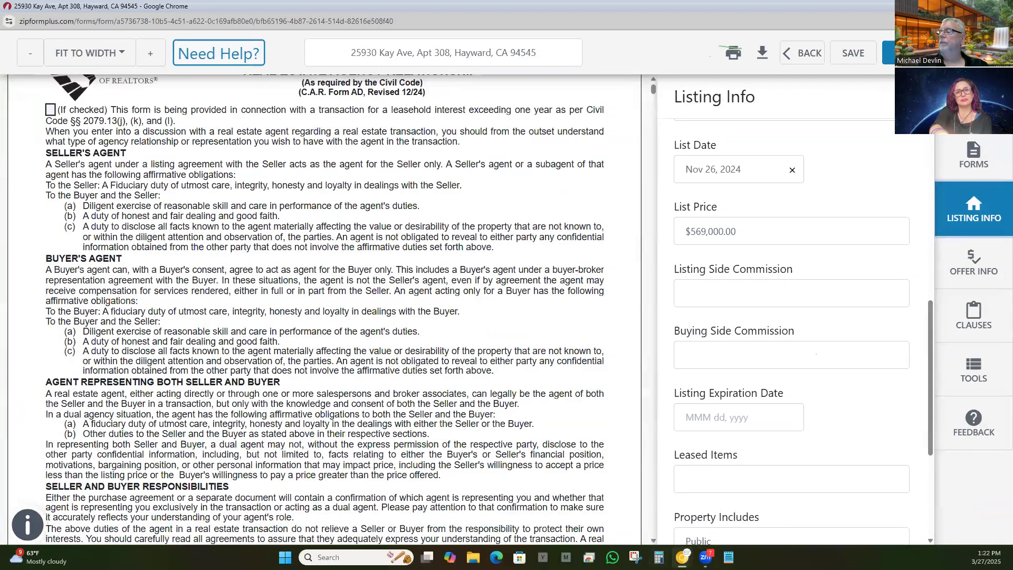
mouse_move(683, 558)
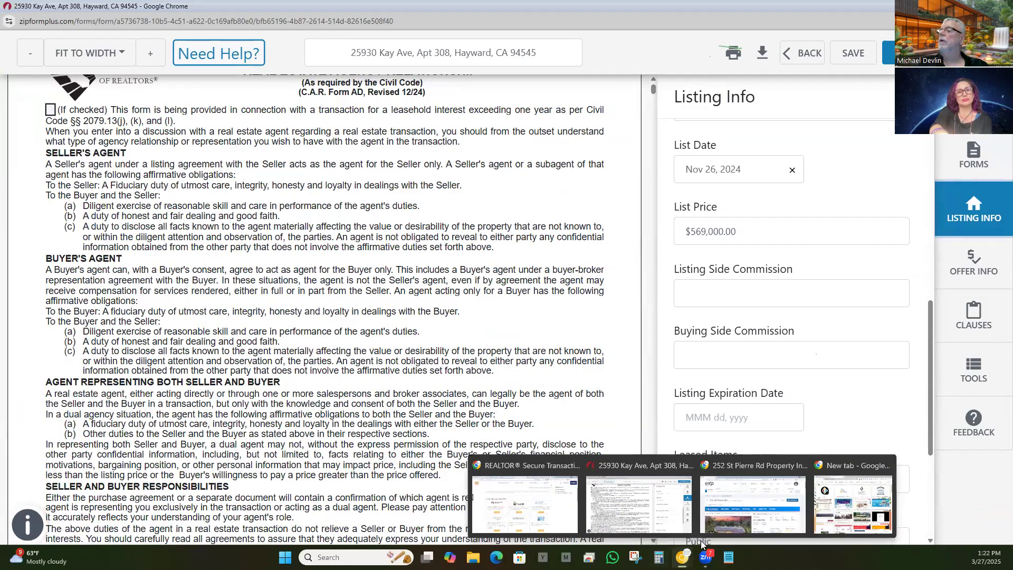
left_click(660, 511)
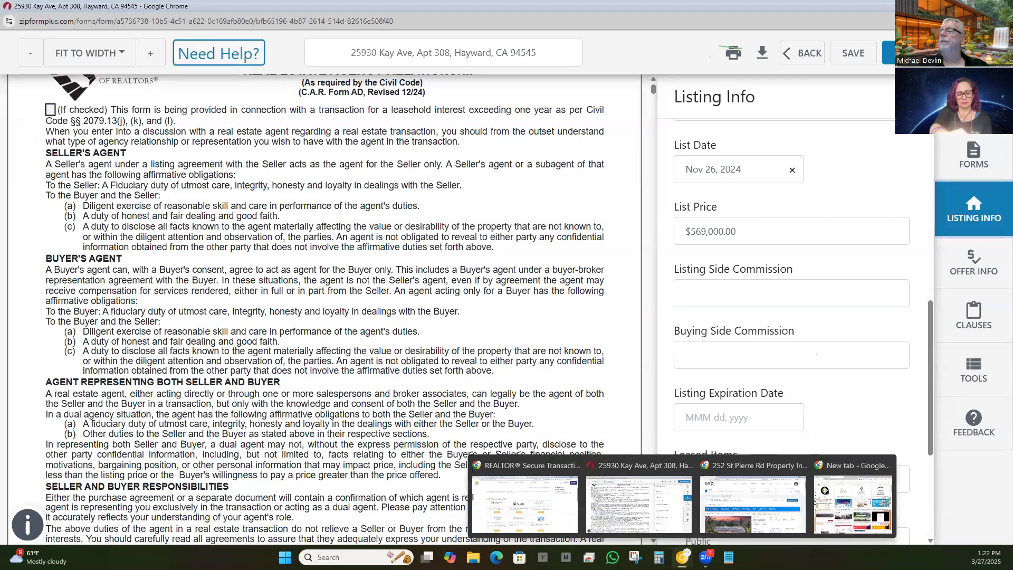
mouse_move(682, 557)
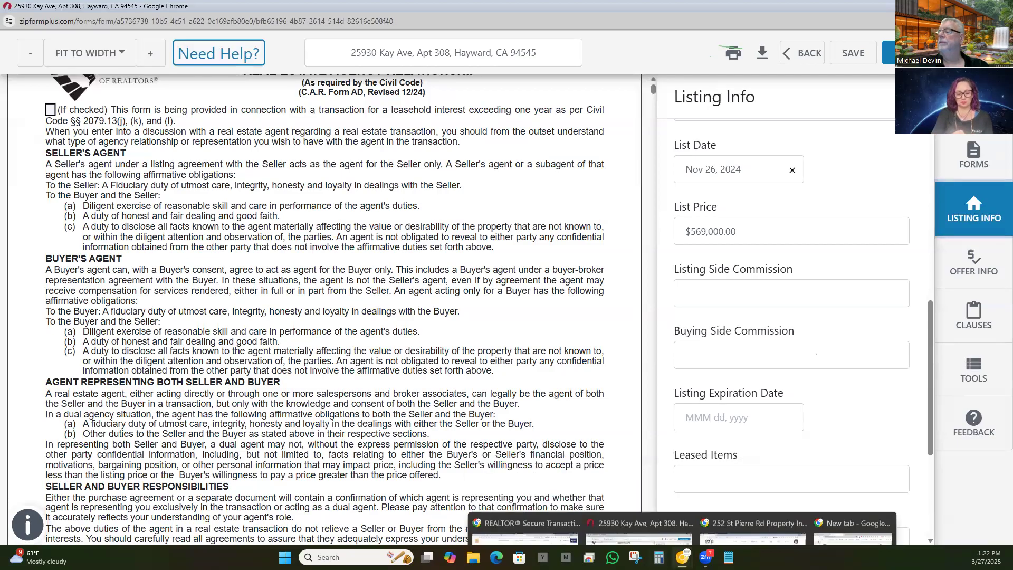
Step: In RPR, go Home and load My Work > My Recent Properties
left_click(744, 528)
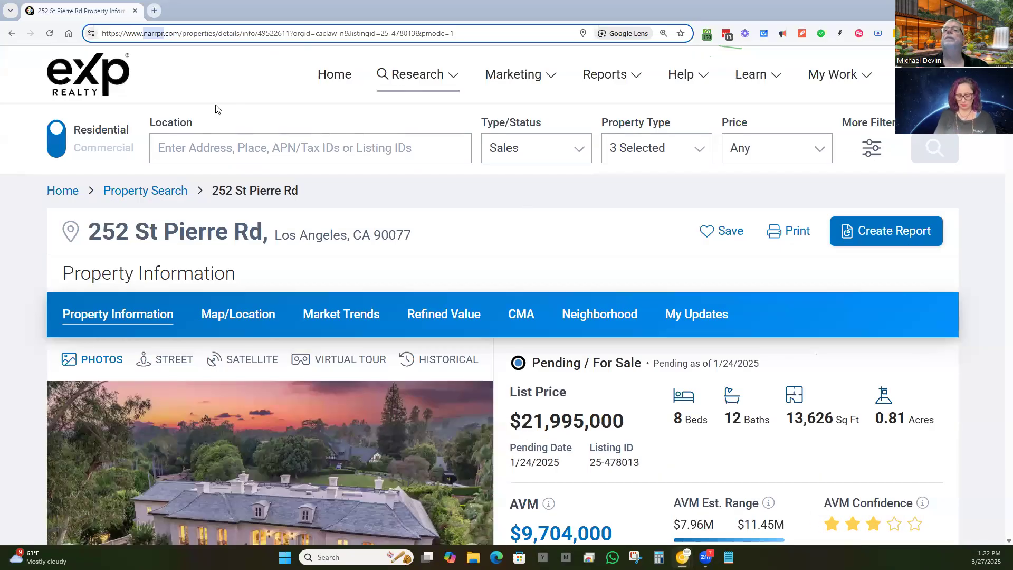
left_click(11, 33)
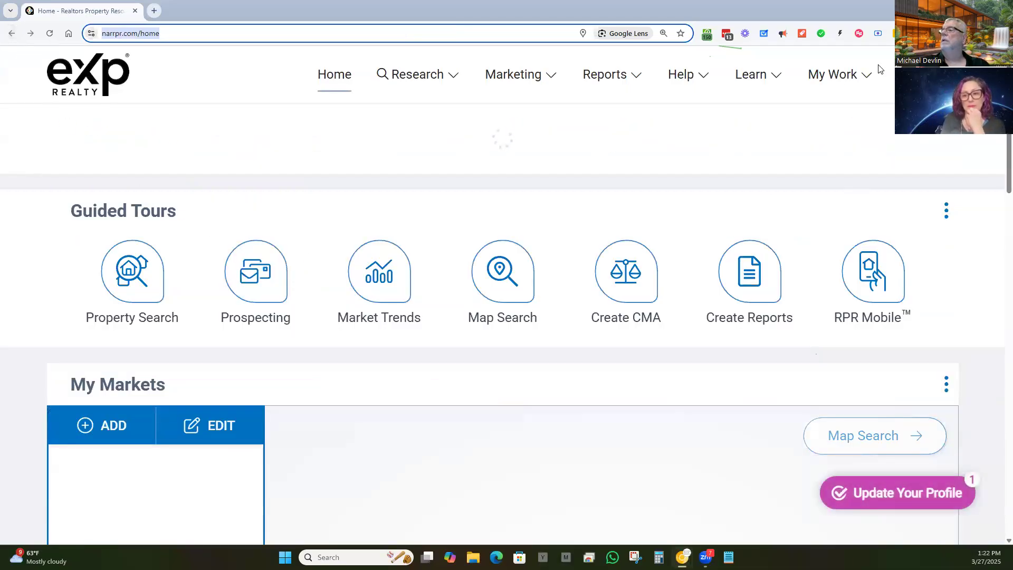
left_click(844, 74)
left_click(773, 214)
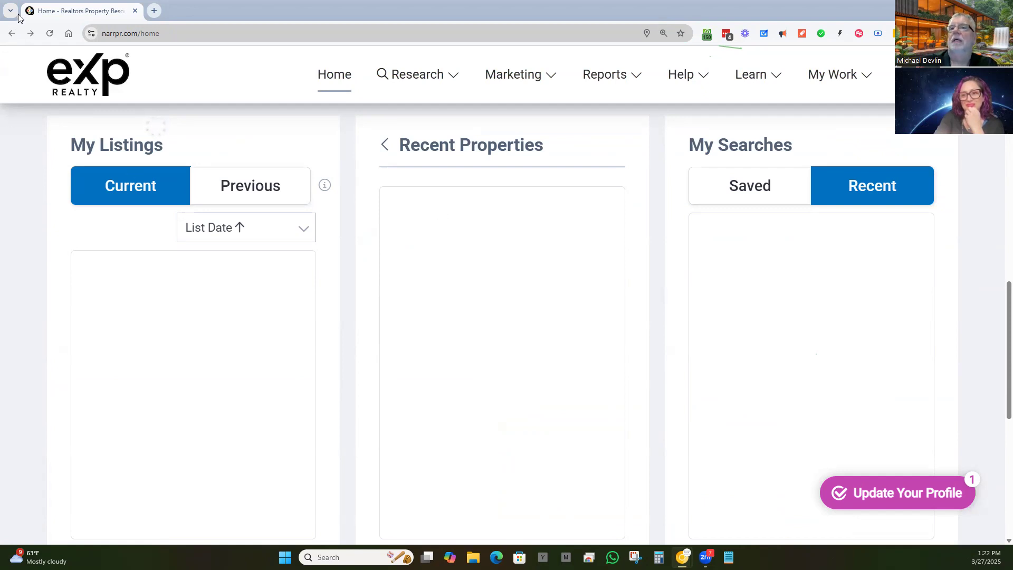
left_click(51, 35)
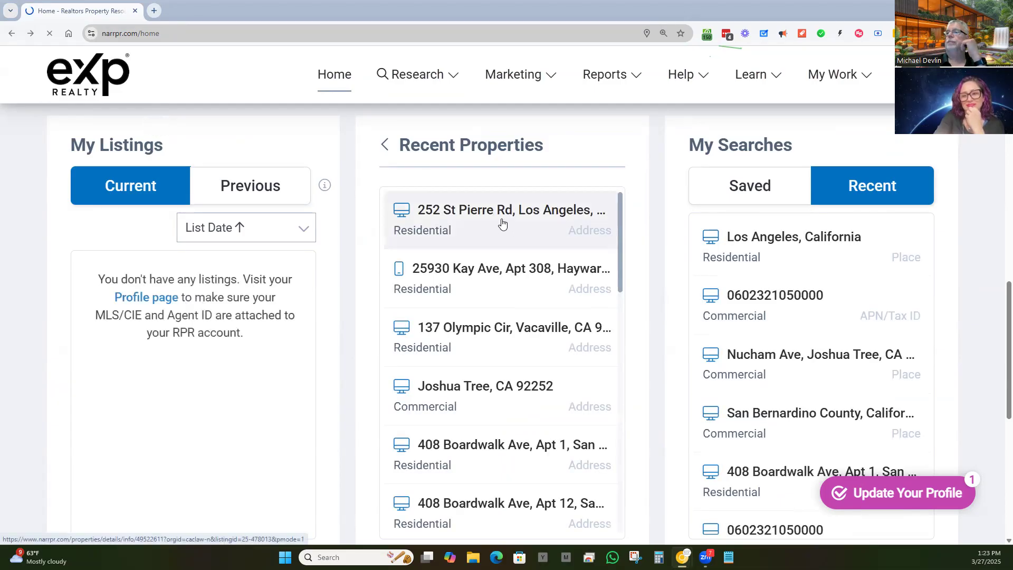
left_click(471, 282)
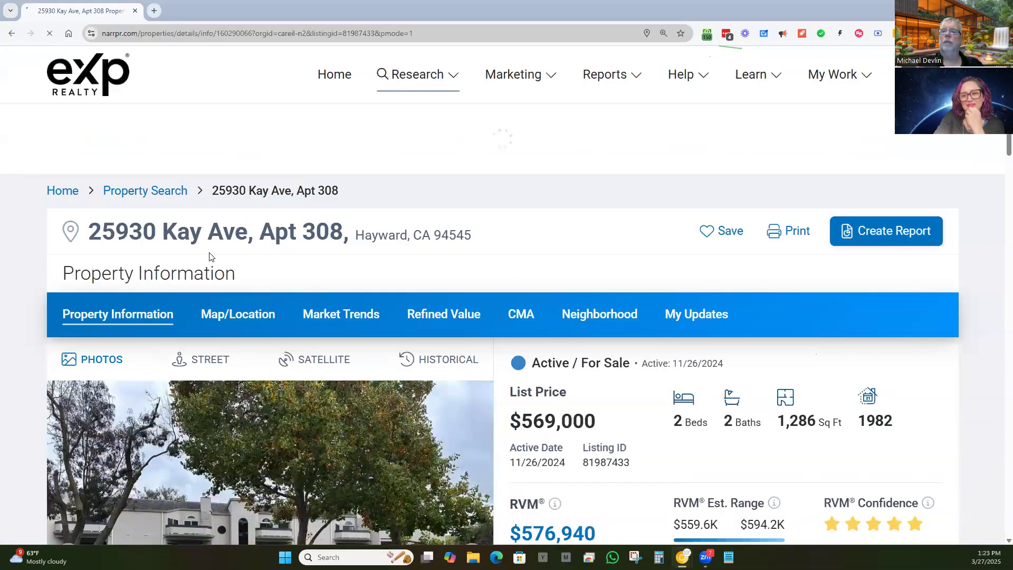
double_click(222, 232)
left_click_drag(186, 237, 122, 241)
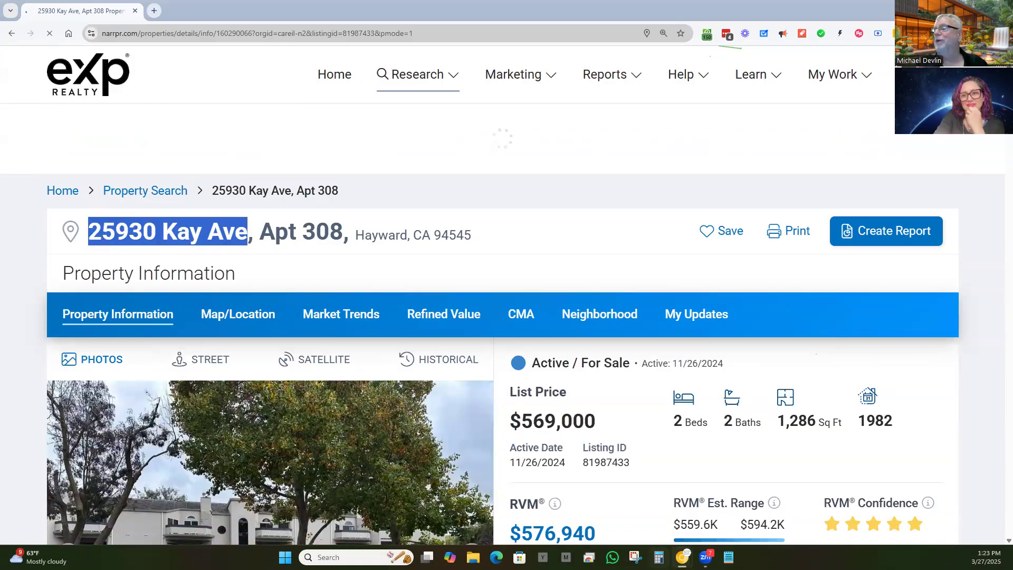
mouse_move(678, 552)
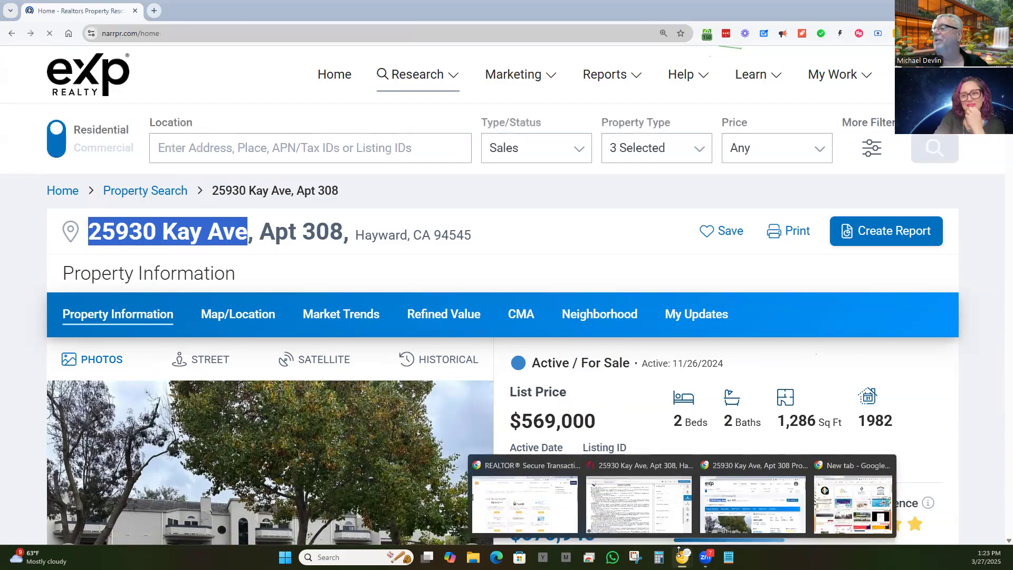
left_click(669, 510)
scroll(717, 375, "down", 3)
scroll(720, 369, "down", 1)
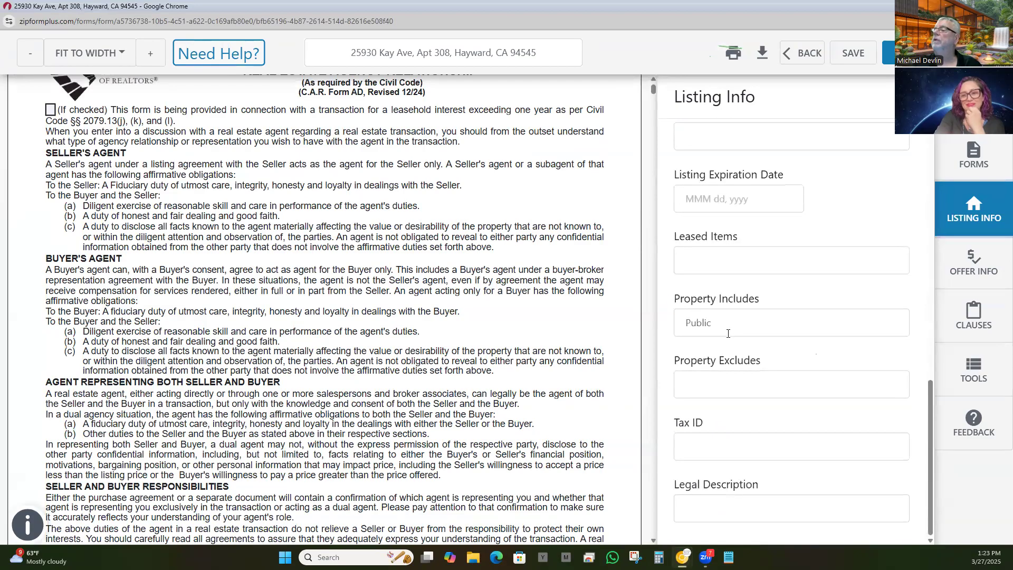
scroll(719, 352, "up", 9)
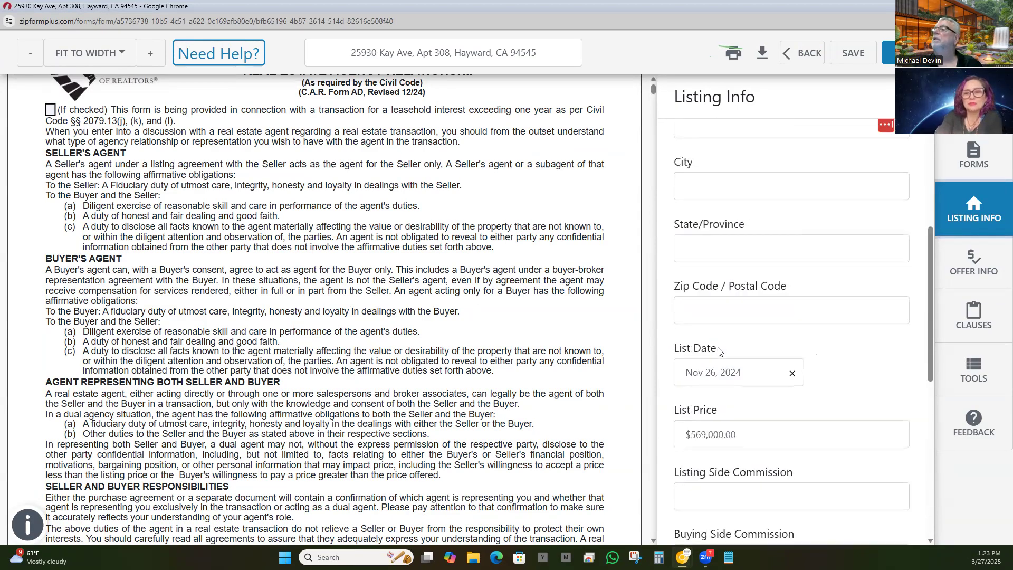
left_click(729, 241)
left_click(728, 265)
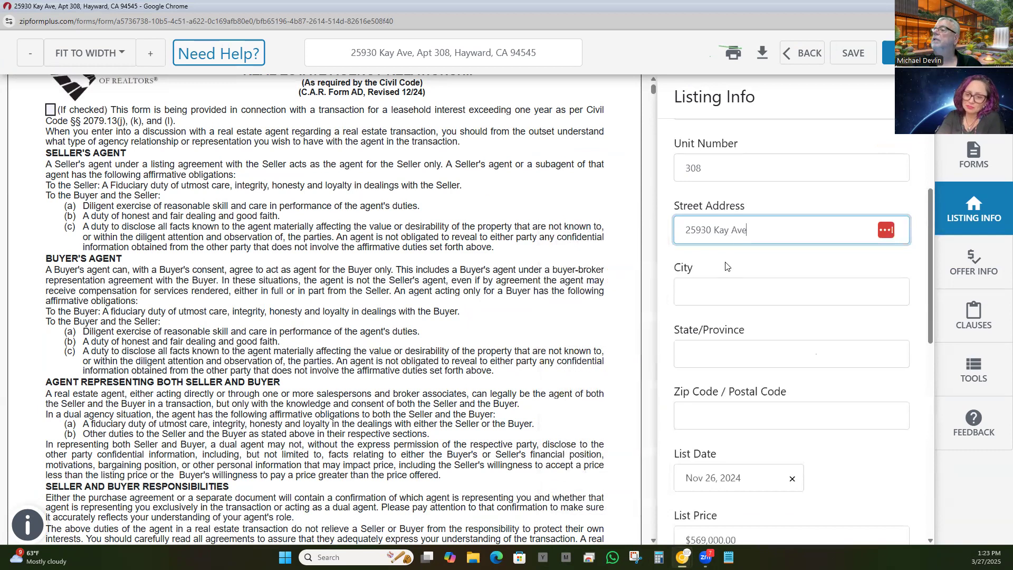
left_click(697, 296)
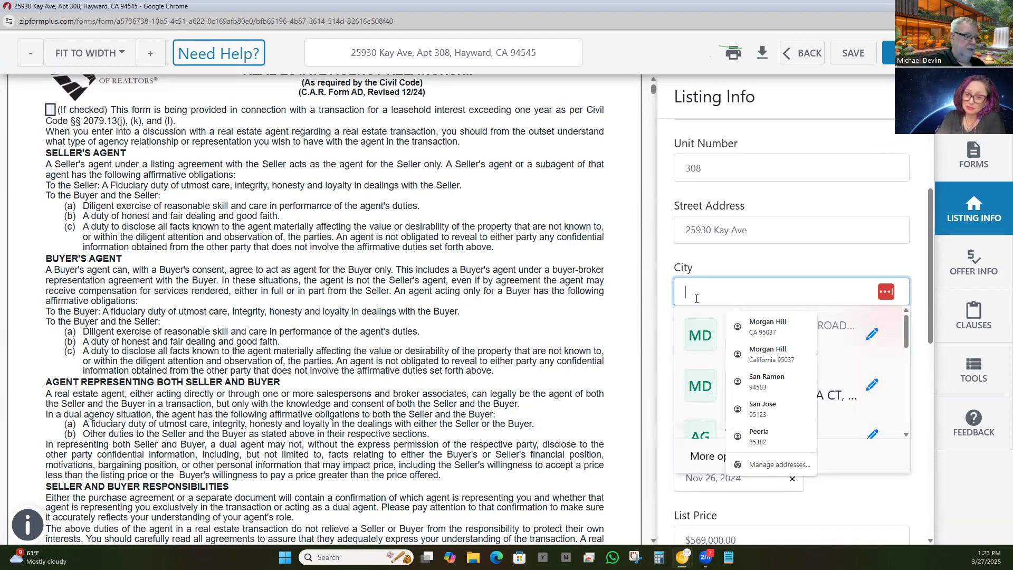
Step: Enter Fremont as the city and CA as the state, then bring RPR forward
type("Fremont")
key("Tab")
type("CA")
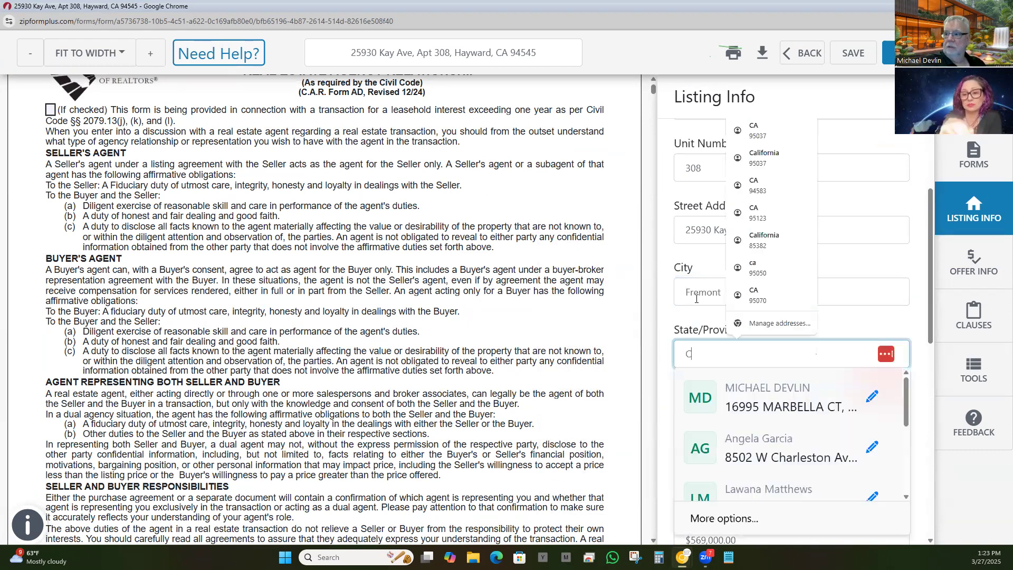
key("Tab")
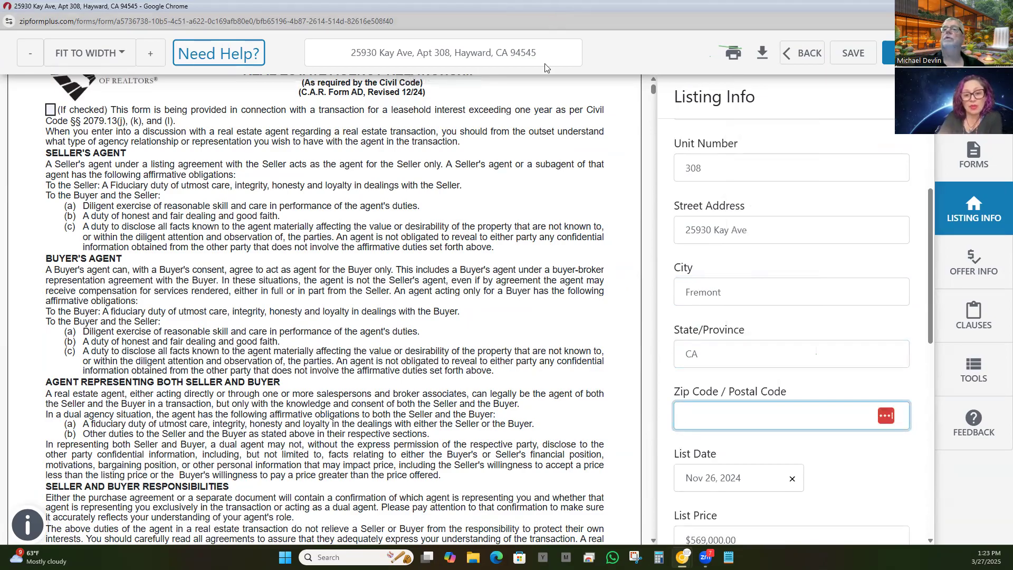
left_click_drag(546, 6, 549, 268)
left_click(521, 196)
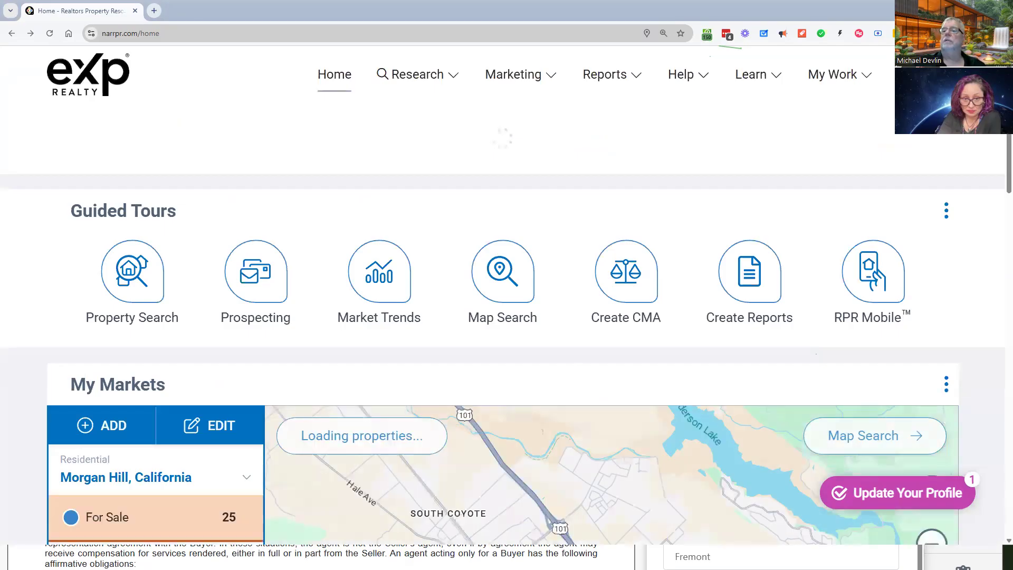
Step: Enter listing zip code 95037 in the maximized form and open Create Signing
left_click(952, 9)
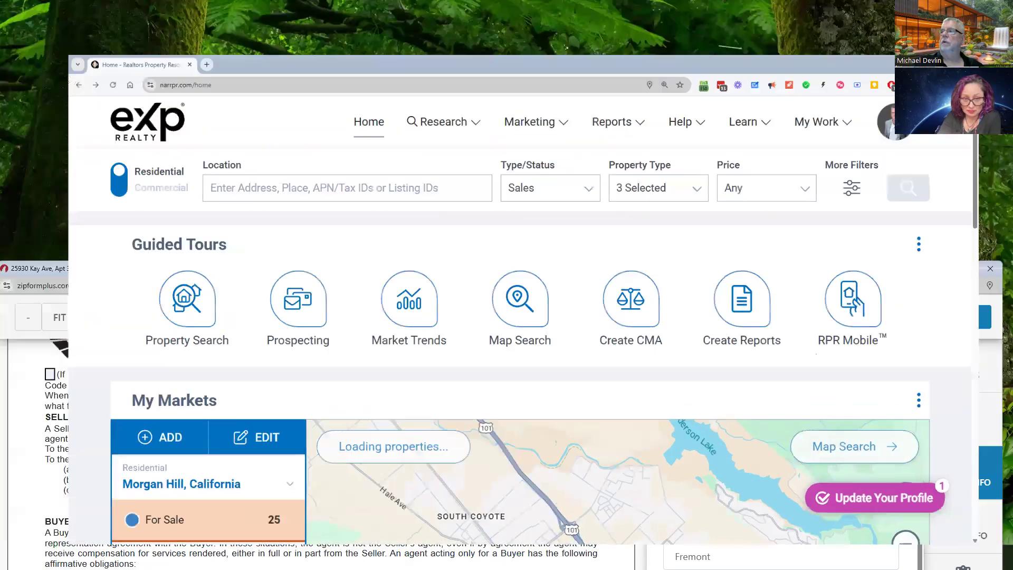
left_click_drag(584, 270, 580, 1)
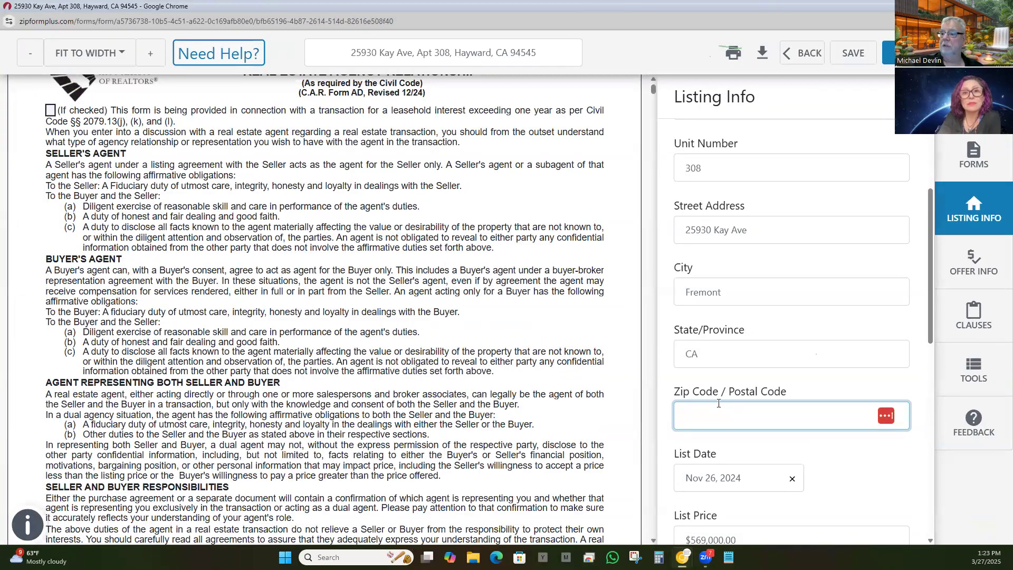
left_click(722, 403)
type("95037")
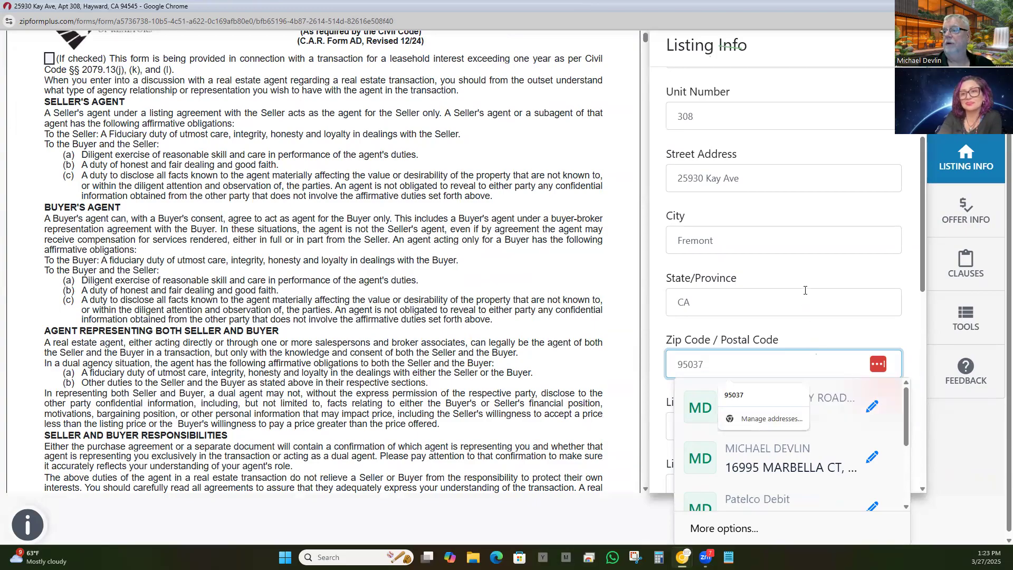
left_click(723, 302)
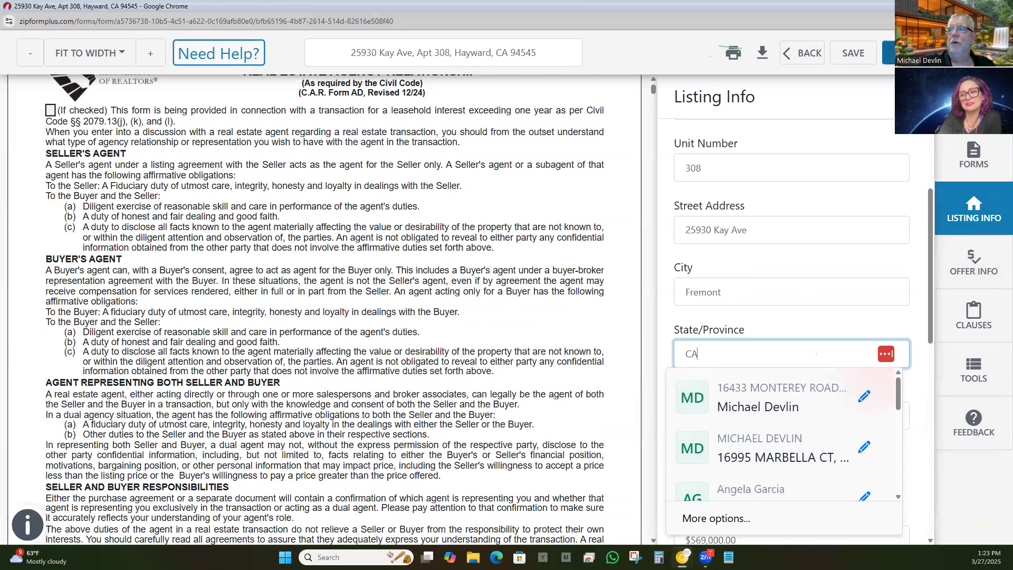
left_click(892, 53)
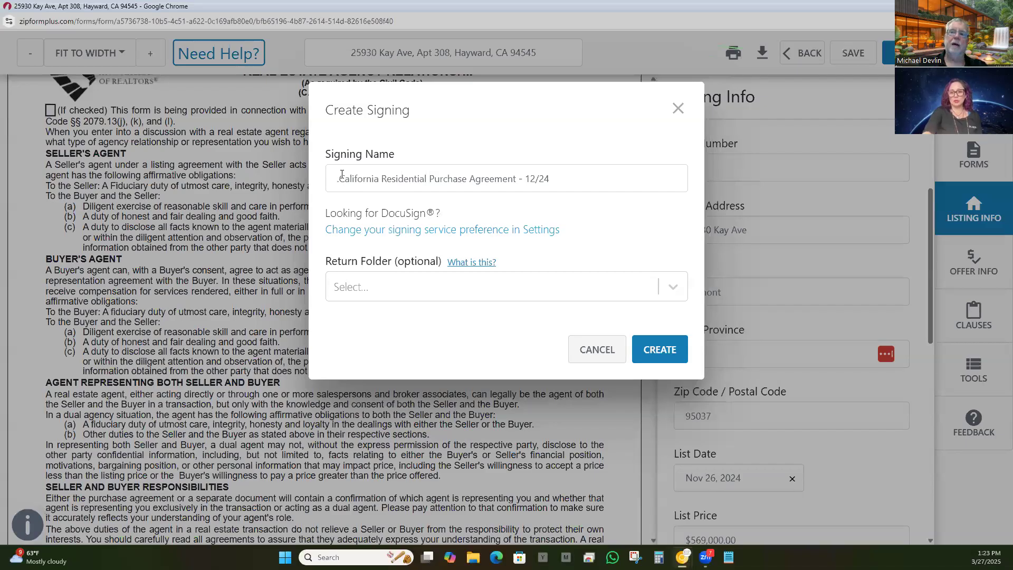
left_click_drag(341, 179, 466, 179)
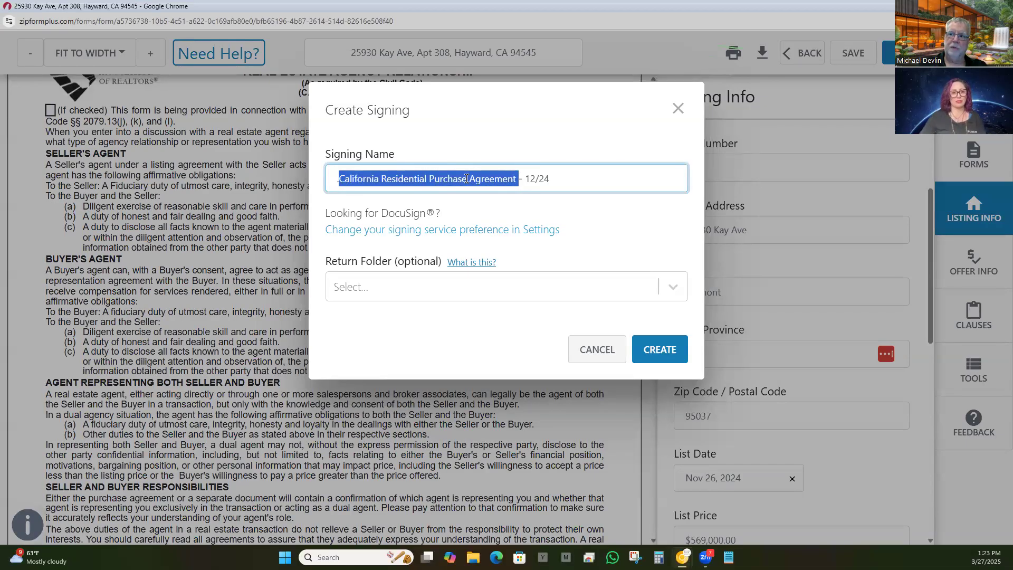
left_click(335, 180)
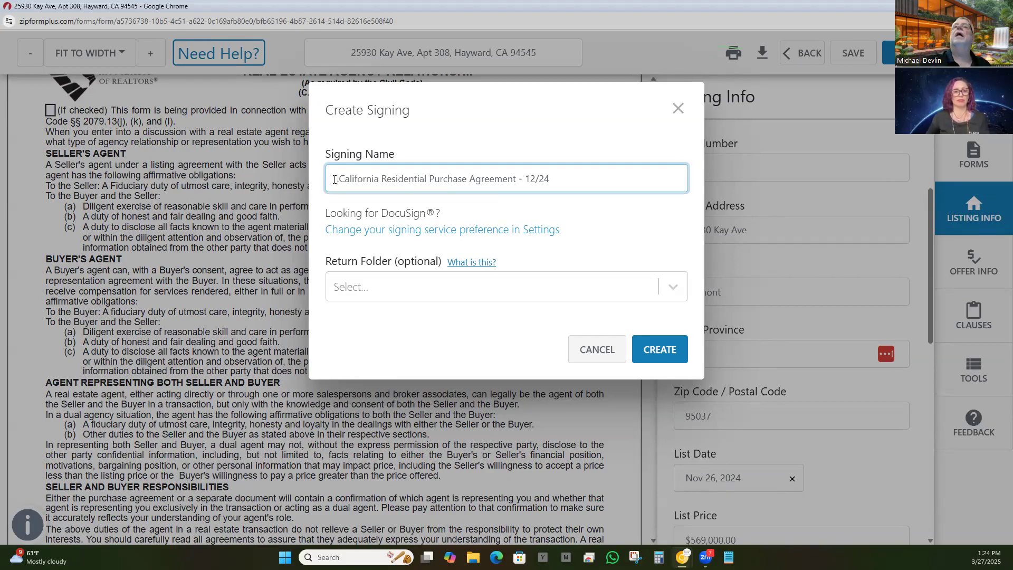
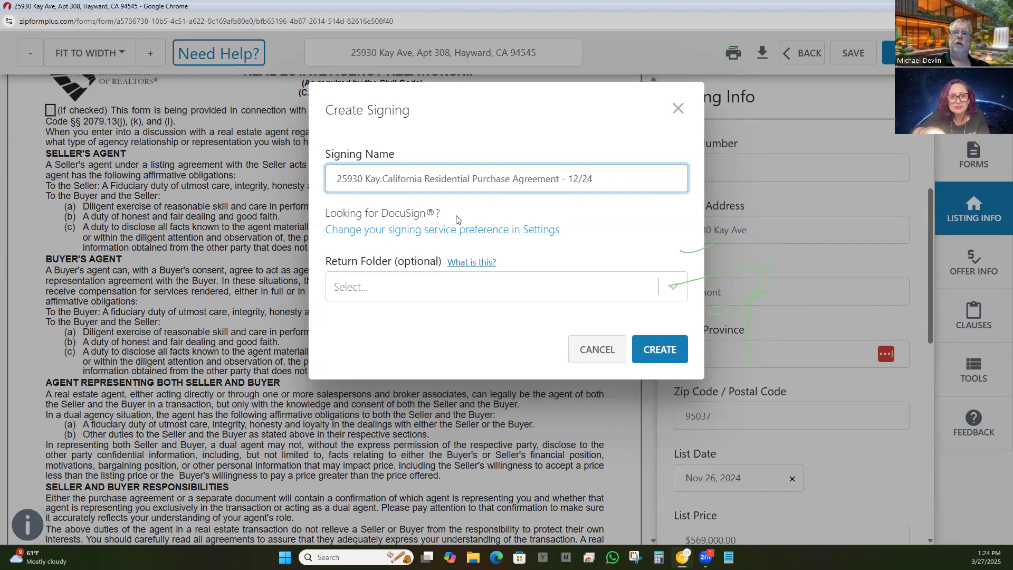
left_click_drag(459, 218, 323, 213)
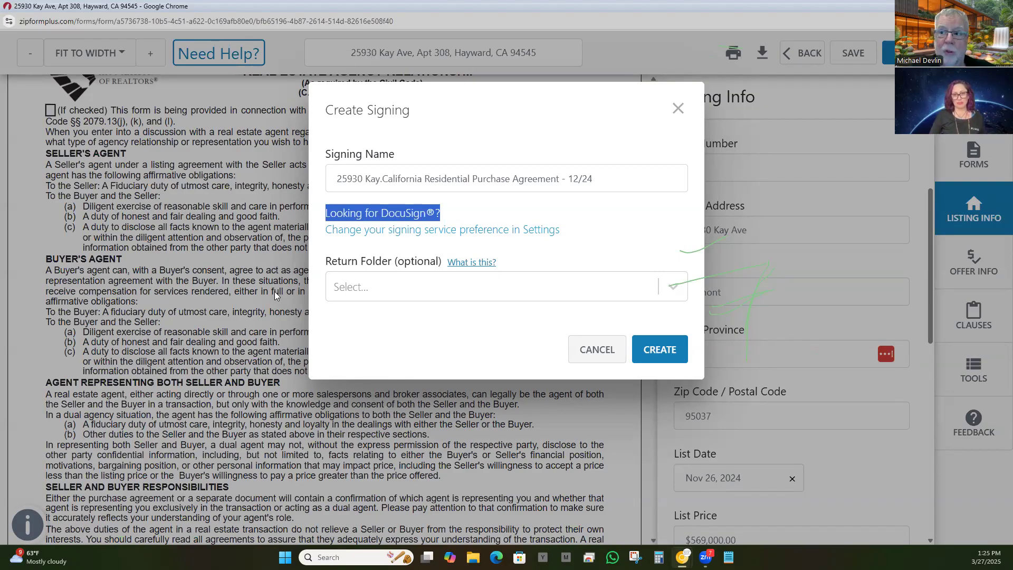
left_click(430, 292)
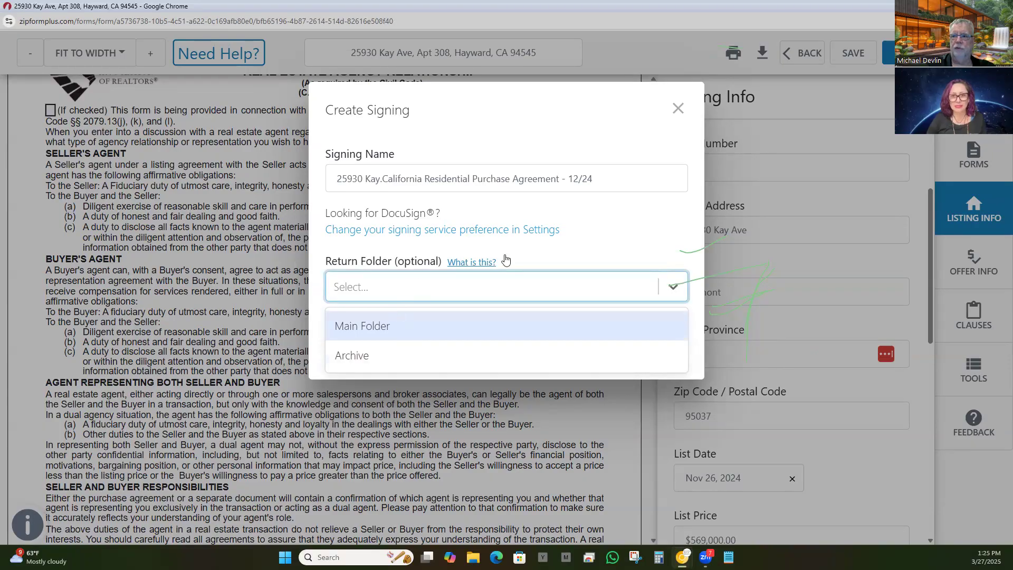
left_click(555, 244)
left_click(649, 358)
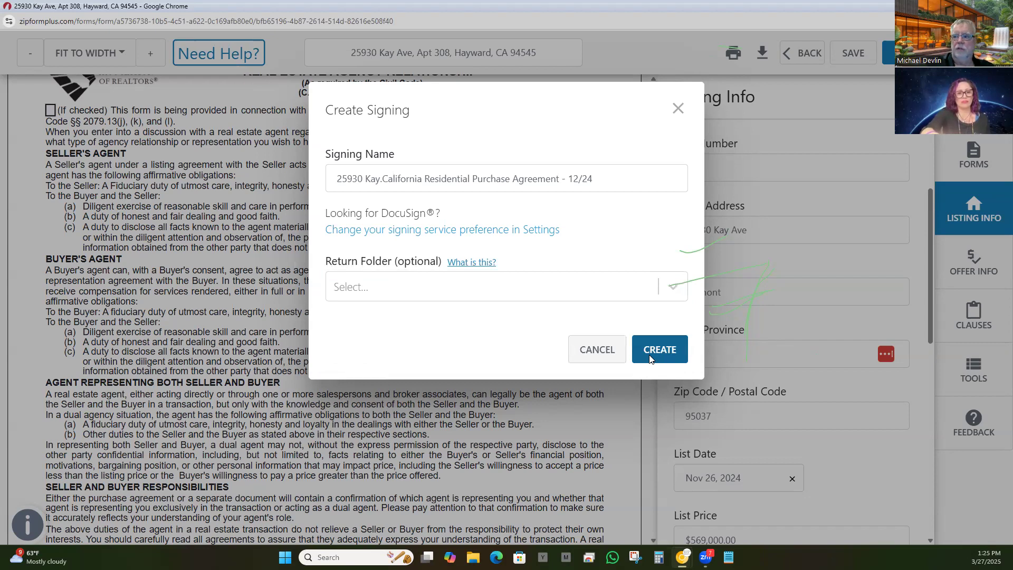
left_click(649, 358)
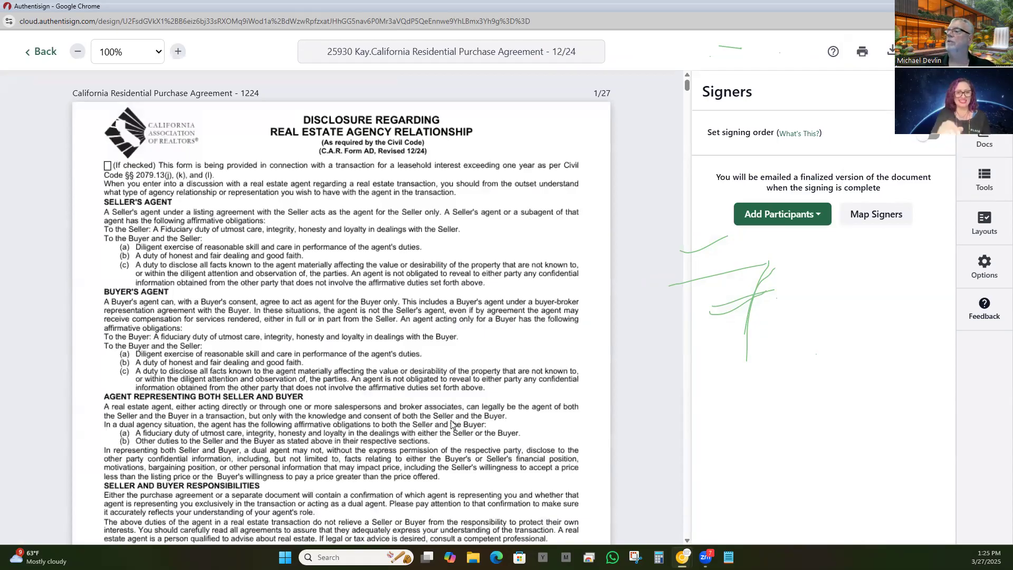
Step: Scroll page 1's agency disclosure down to the signature block and back to the top
scroll(401, 257, "down", 6)
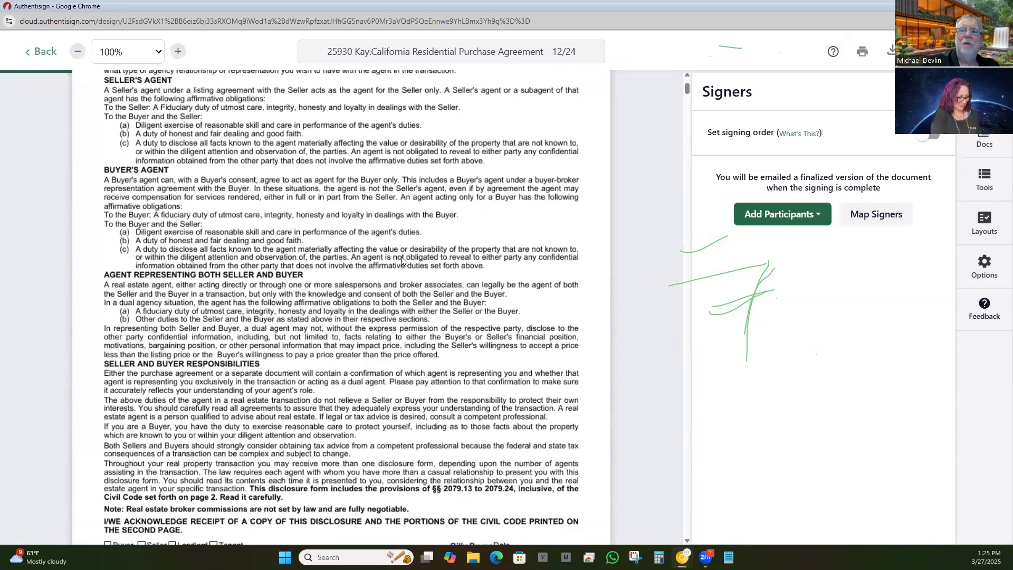
scroll(399, 253, "up", 3)
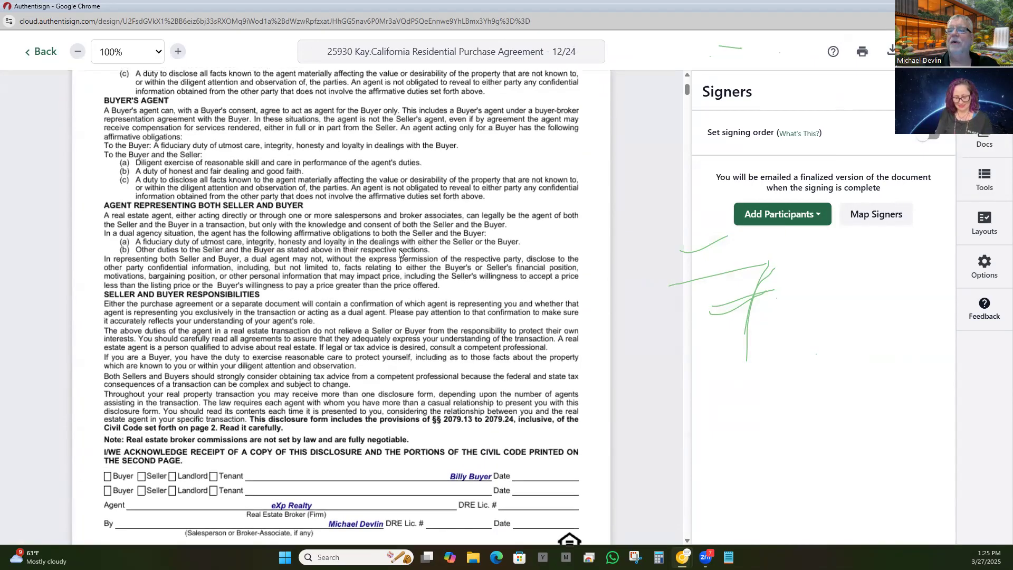
scroll(399, 249, "down", 3)
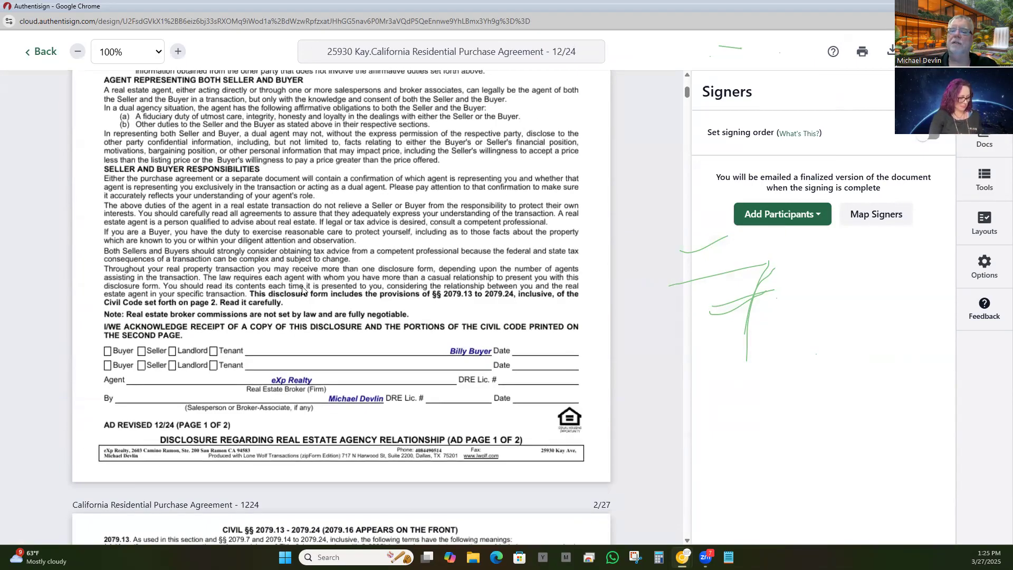
scroll(312, 280, "up", 3)
scroll(320, 285, "up", 2)
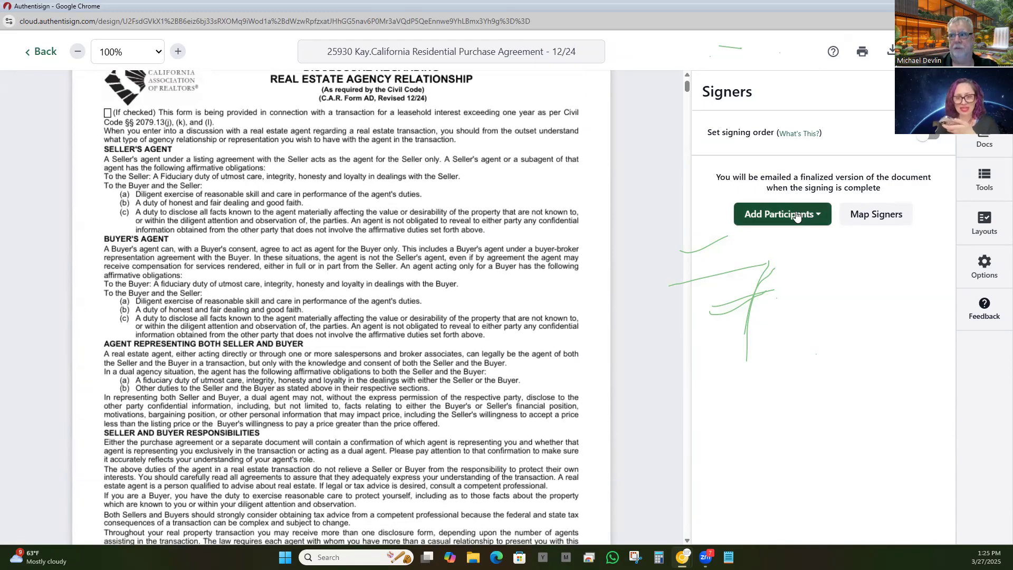
Step: Use Add from Transaction to check the buyer and selling agent and add them as signers
left_click(797, 217)
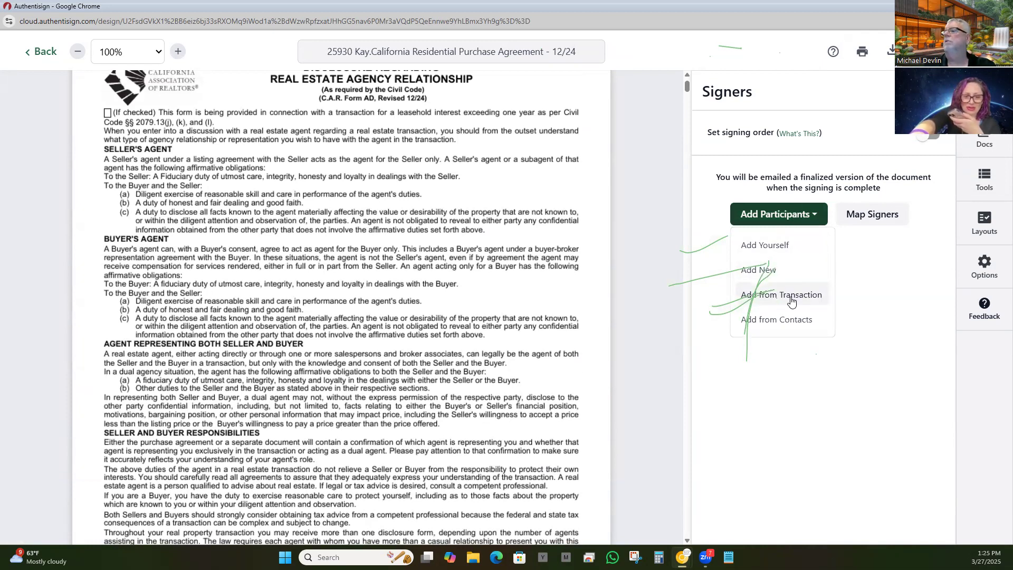
left_click(791, 299)
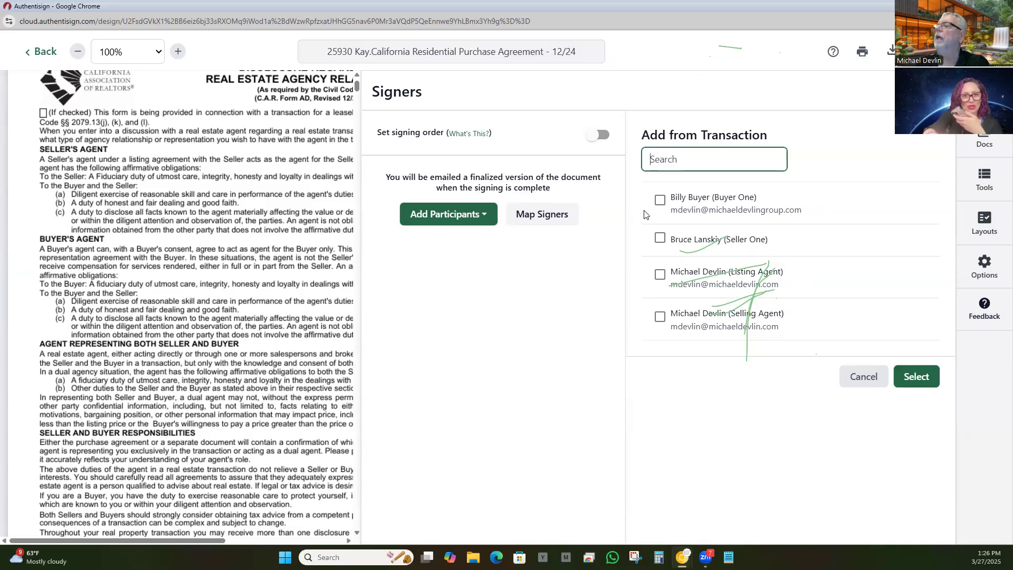
left_click(659, 200)
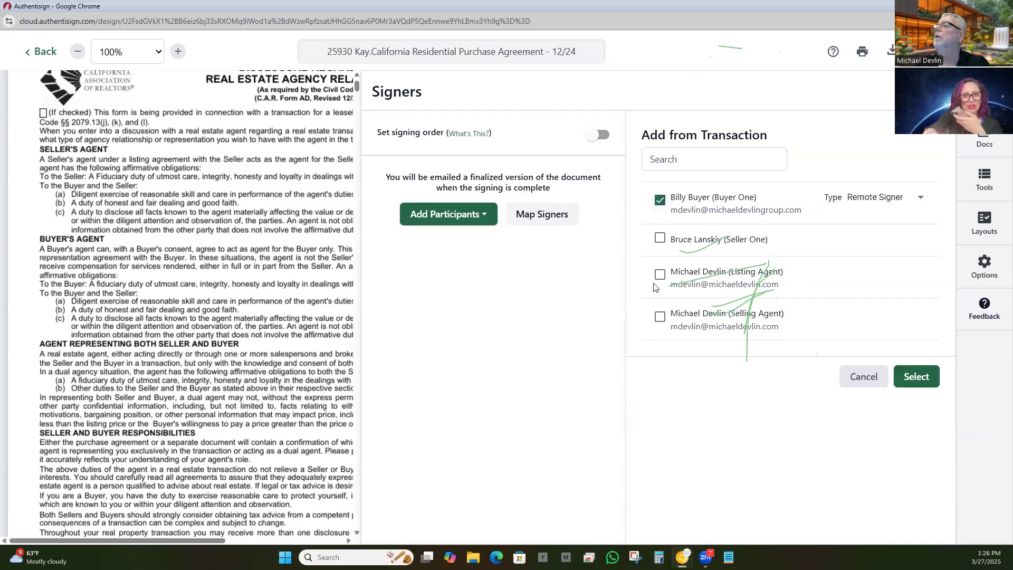
left_click(659, 318)
left_click(913, 378)
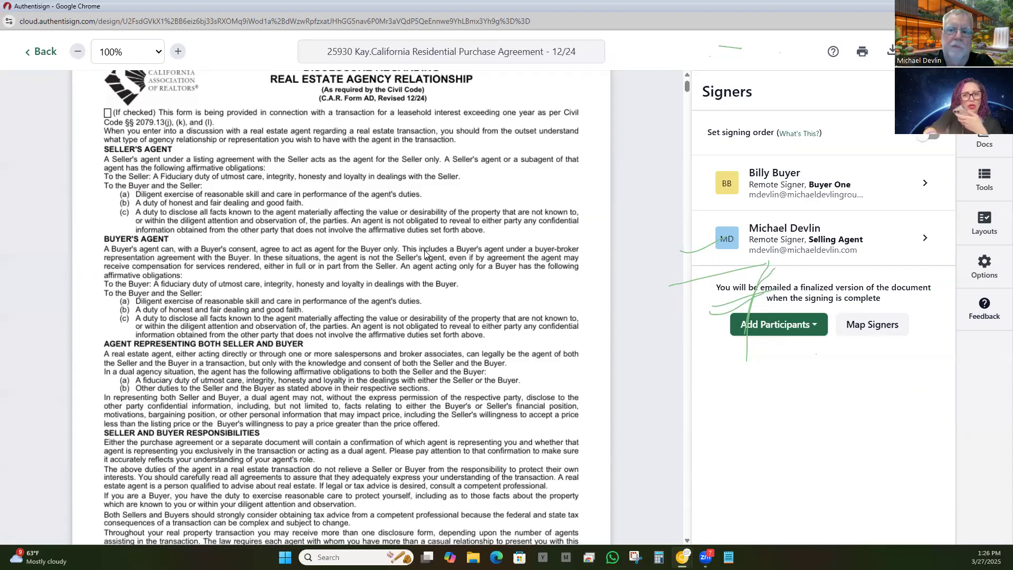
Step: Scroll all pages checking the BB and MD Sign Here fields, then proceed to Finalize Signing Setup
scroll(428, 259, "down", 4)
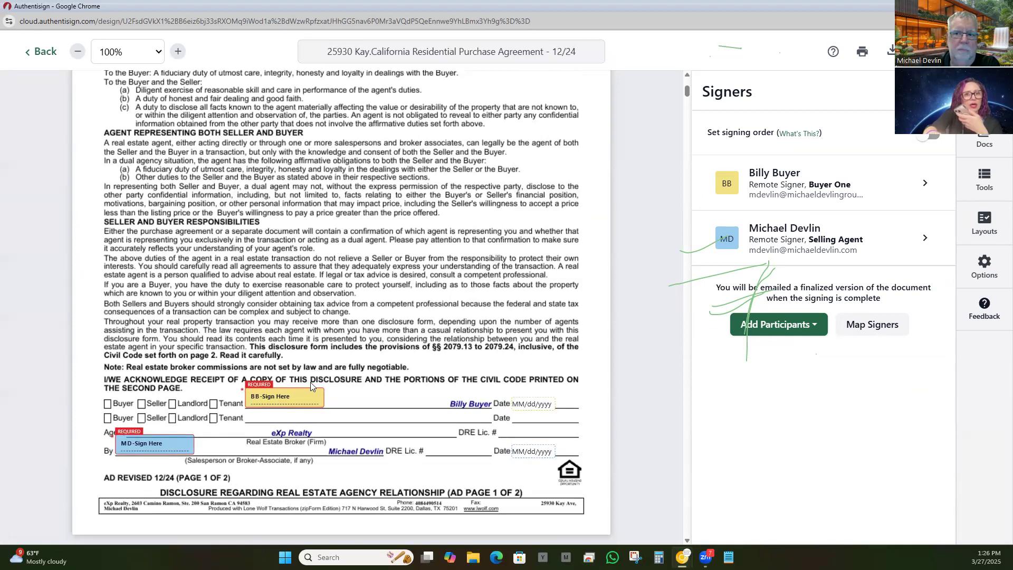
scroll(386, 259, "down", 7)
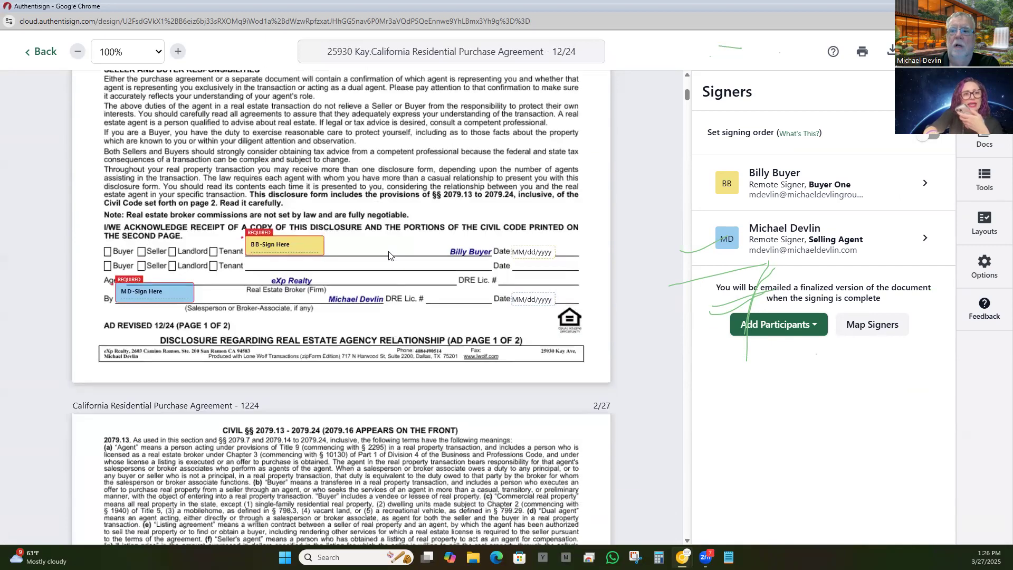
scroll(389, 251, "down", 13)
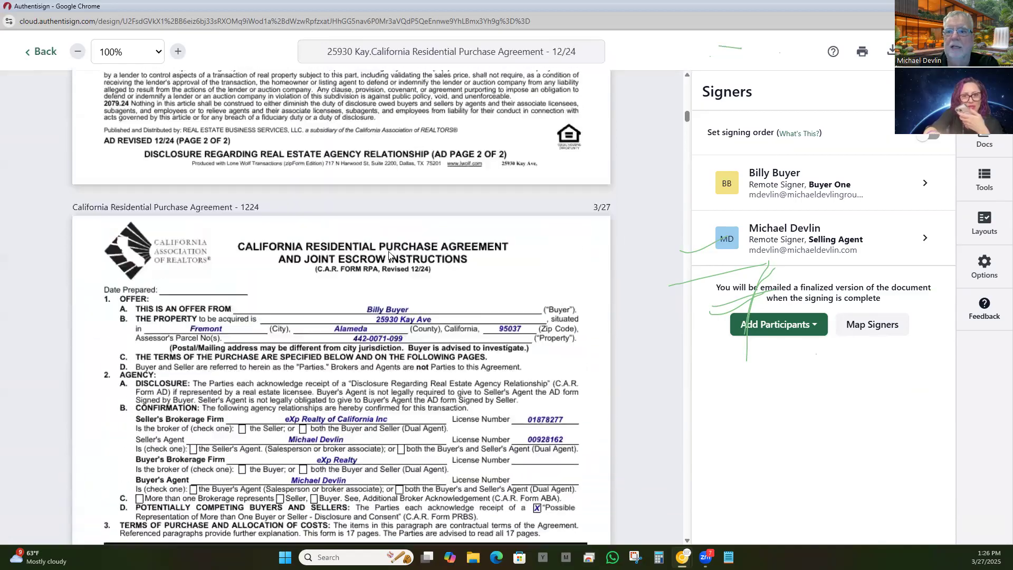
scroll(388, 256, "down", 9)
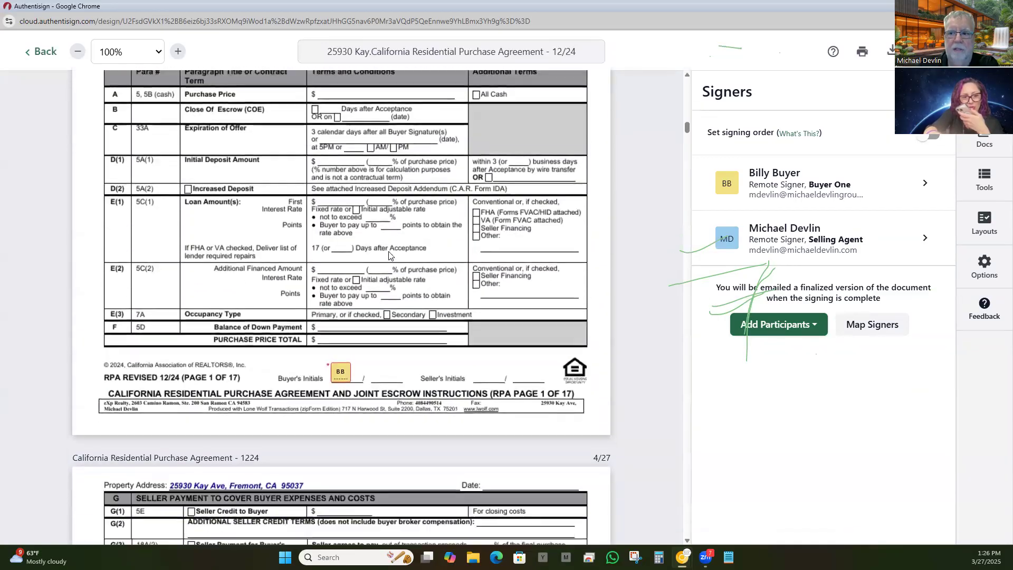
scroll(343, 306, "down", 10)
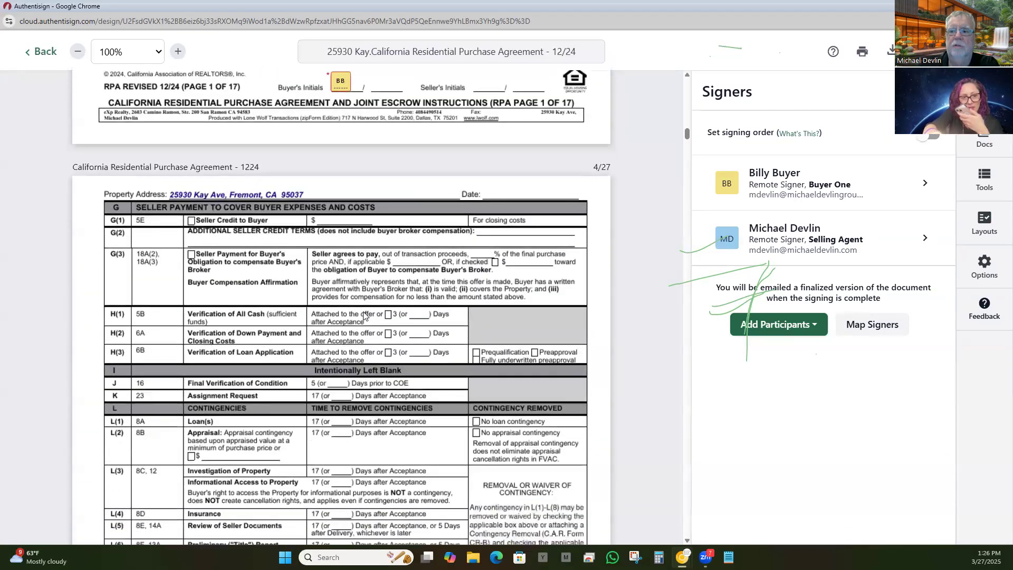
scroll(359, 313, "down", 20)
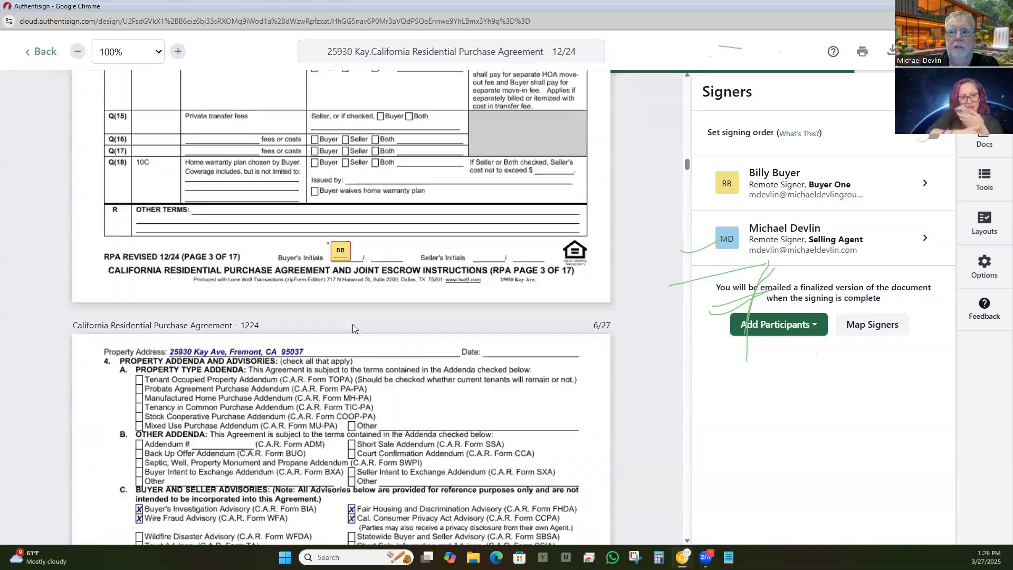
scroll(352, 333, "down", 20)
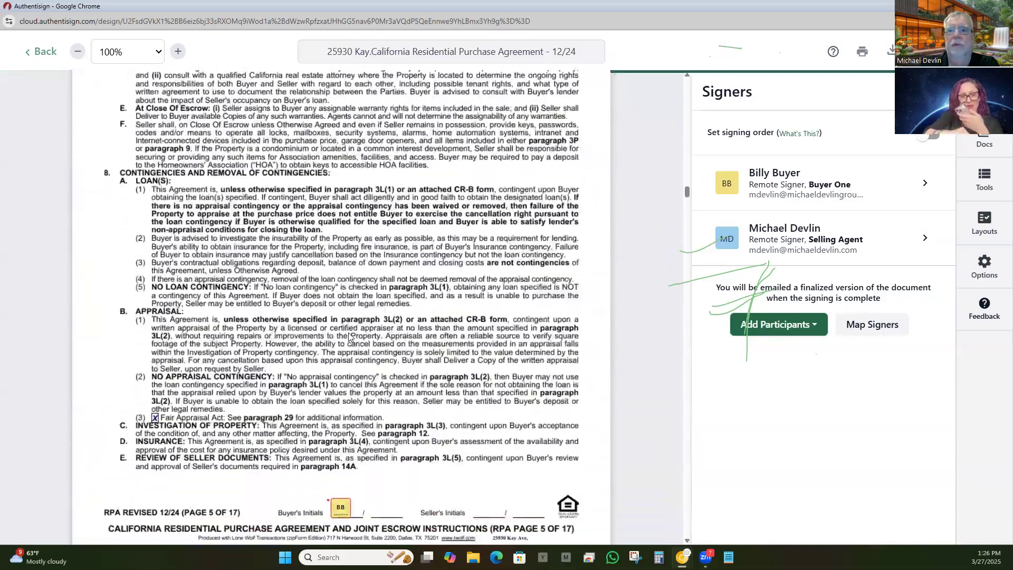
scroll(336, 344, "down", 20)
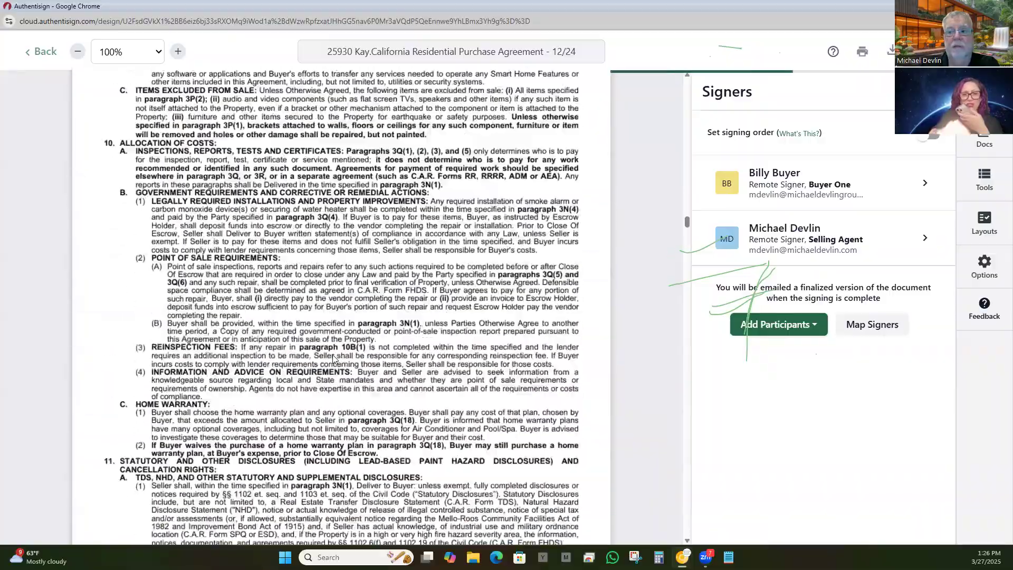
scroll(333, 362, "down", 15)
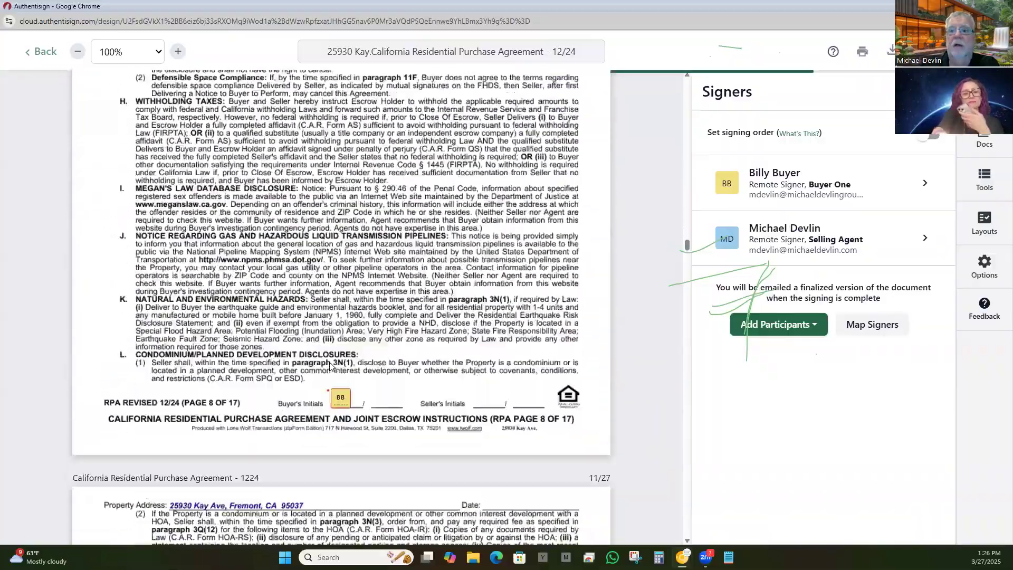
scroll(331, 365, "down", 15)
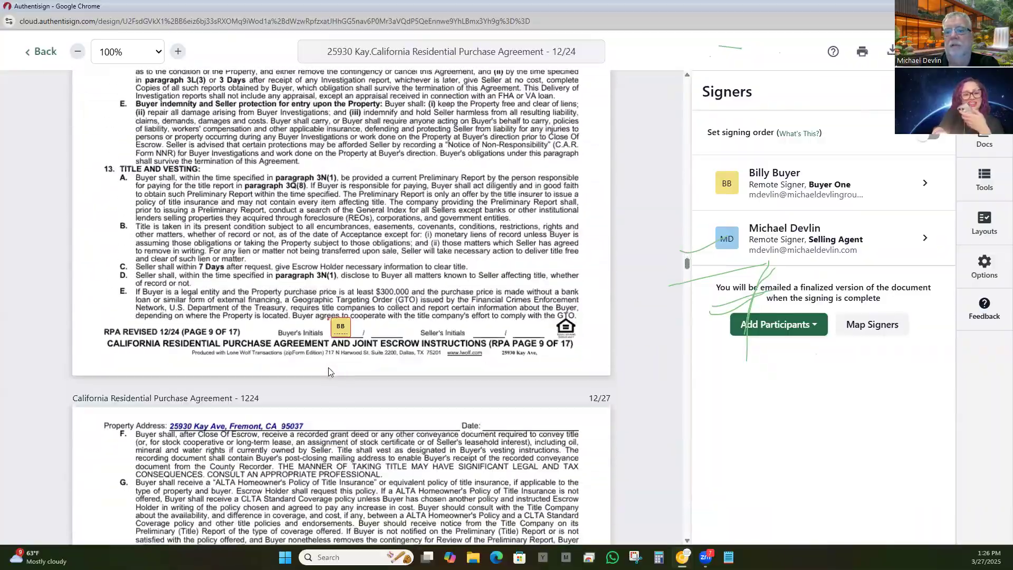
scroll(328, 371, "down", 15)
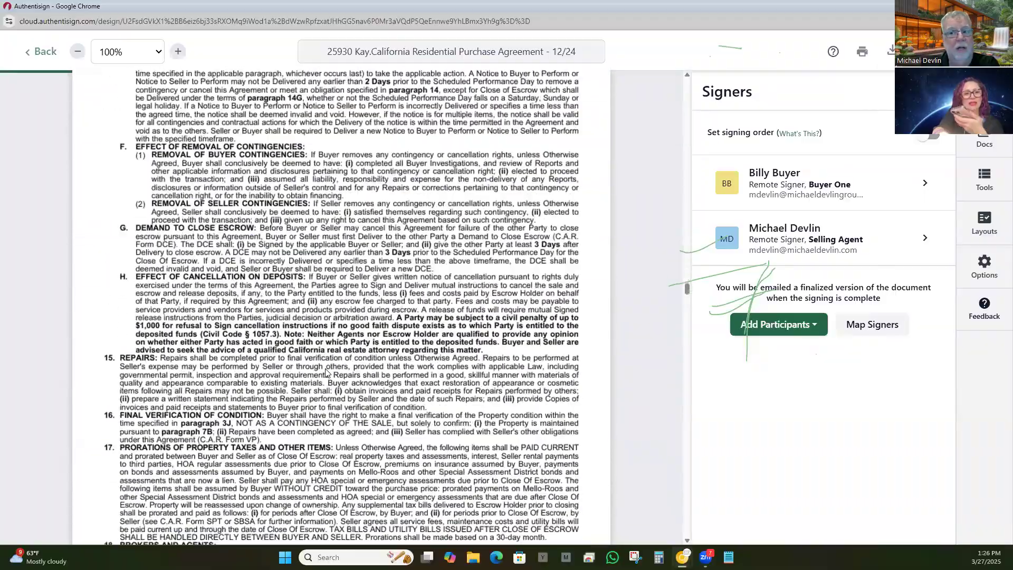
scroll(326, 372, "down", 15)
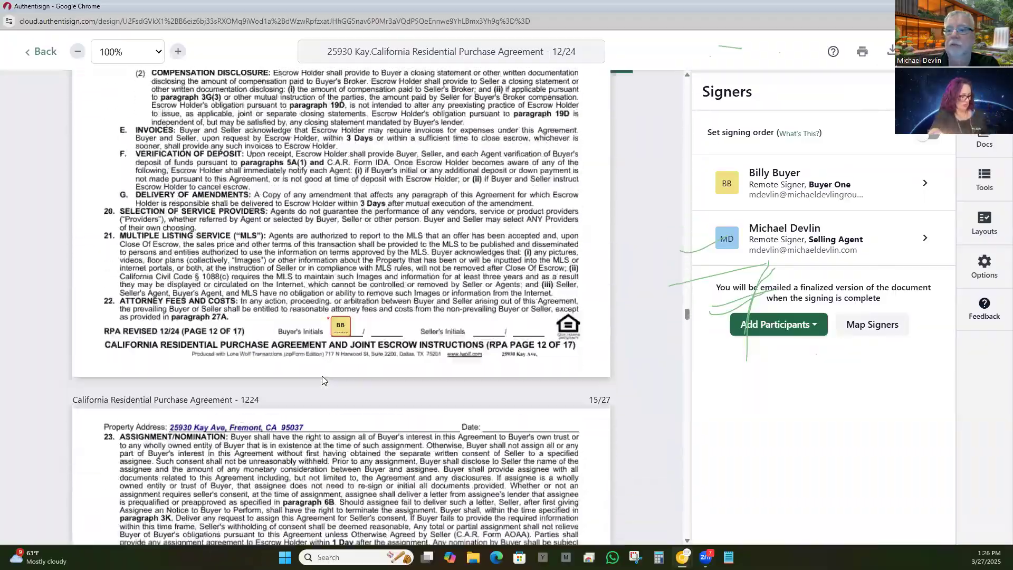
scroll(324, 380, "down", 15)
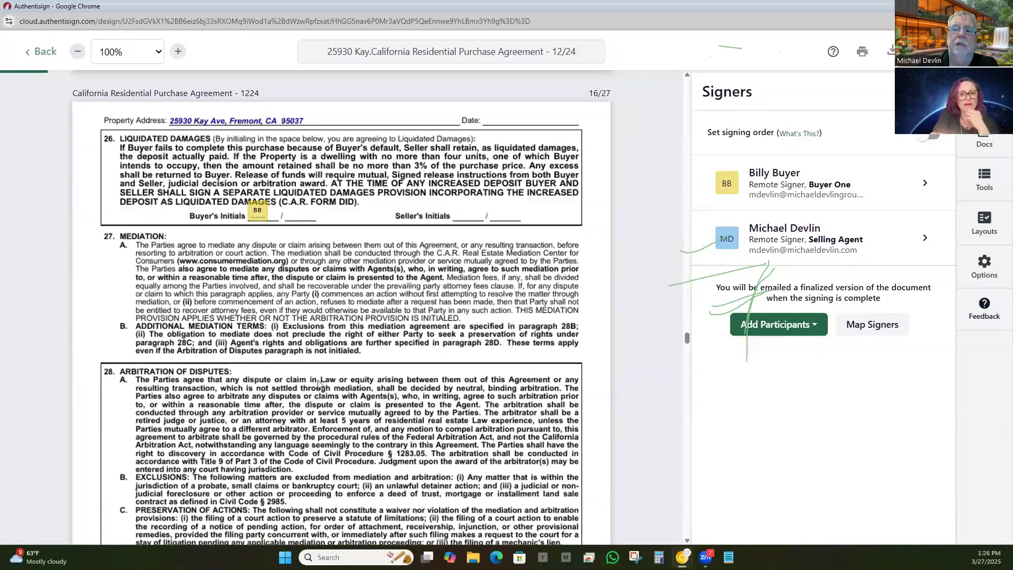
scroll(317, 384, "down", 15)
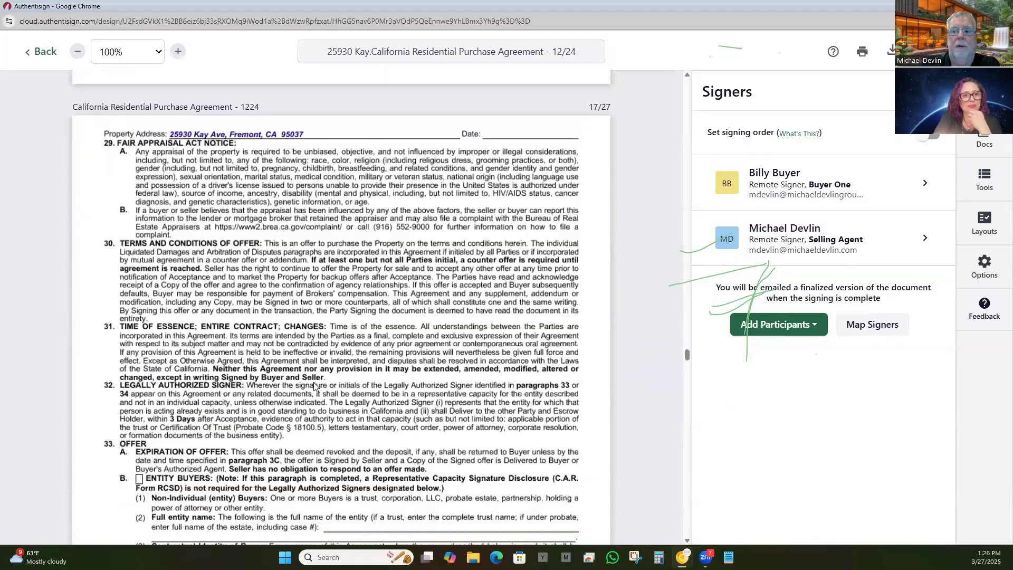
scroll(313, 385, "down", 5)
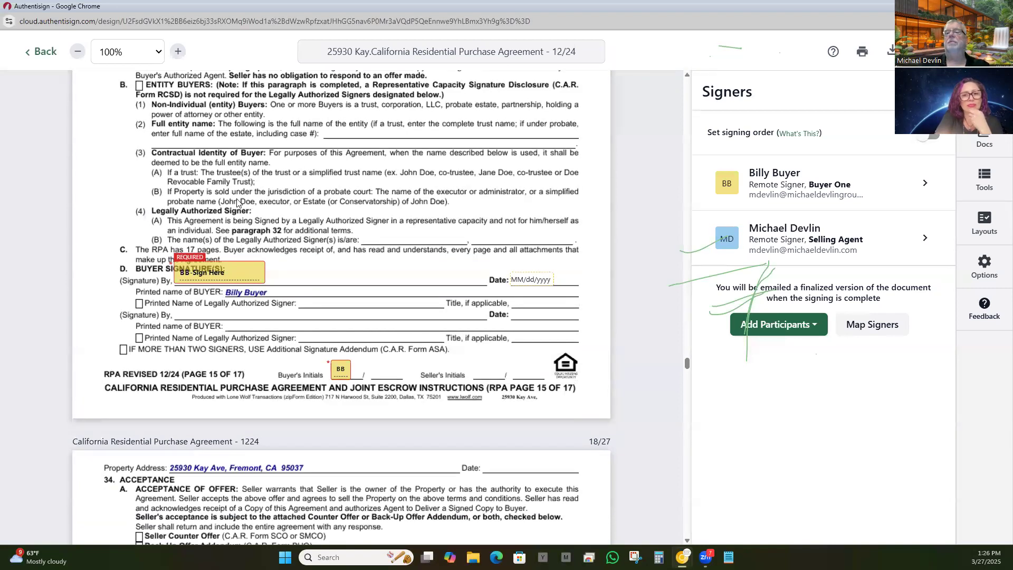
scroll(373, 268, "down", 15)
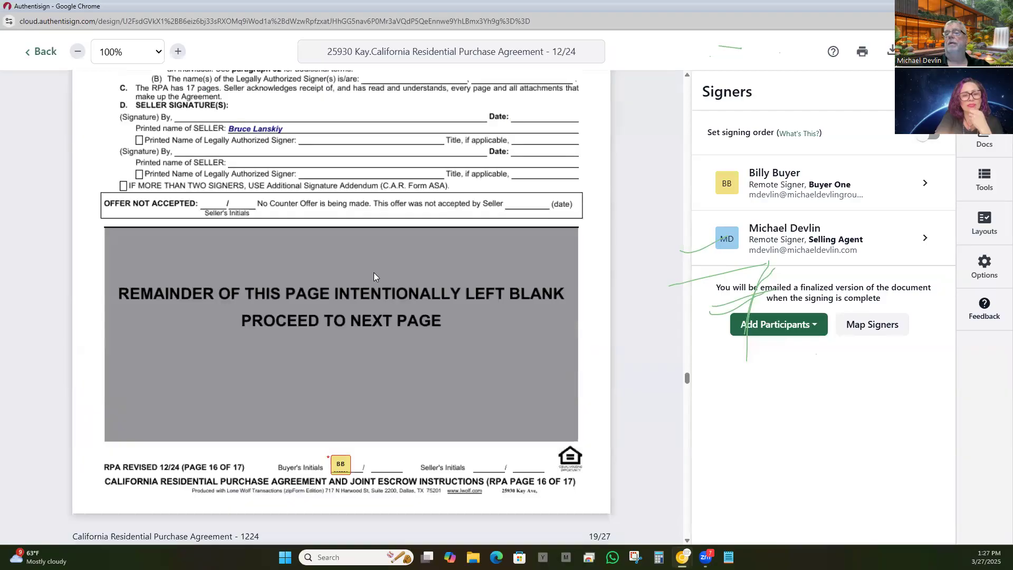
scroll(374, 301, "down", 5)
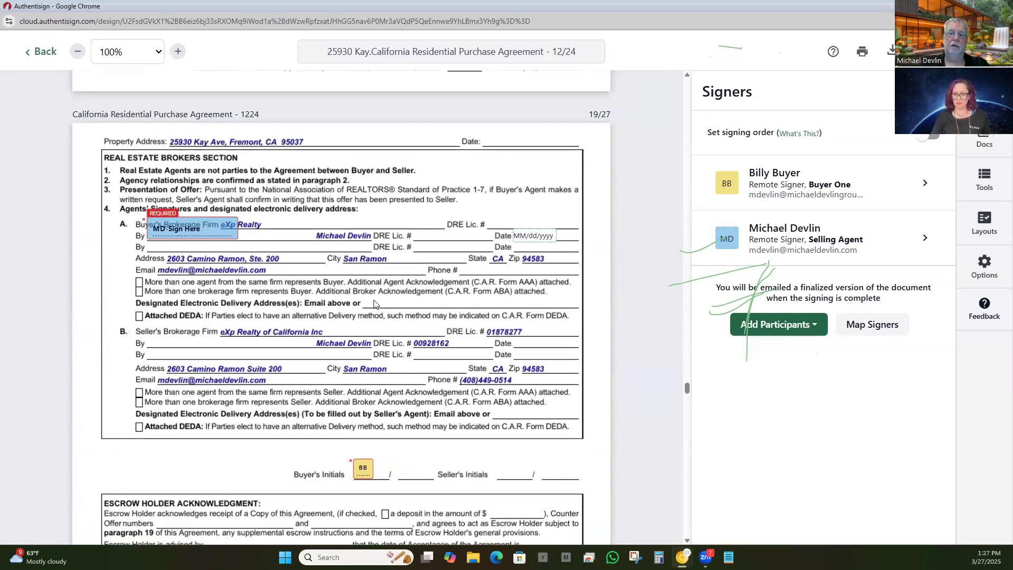
scroll(374, 302, "down", 16)
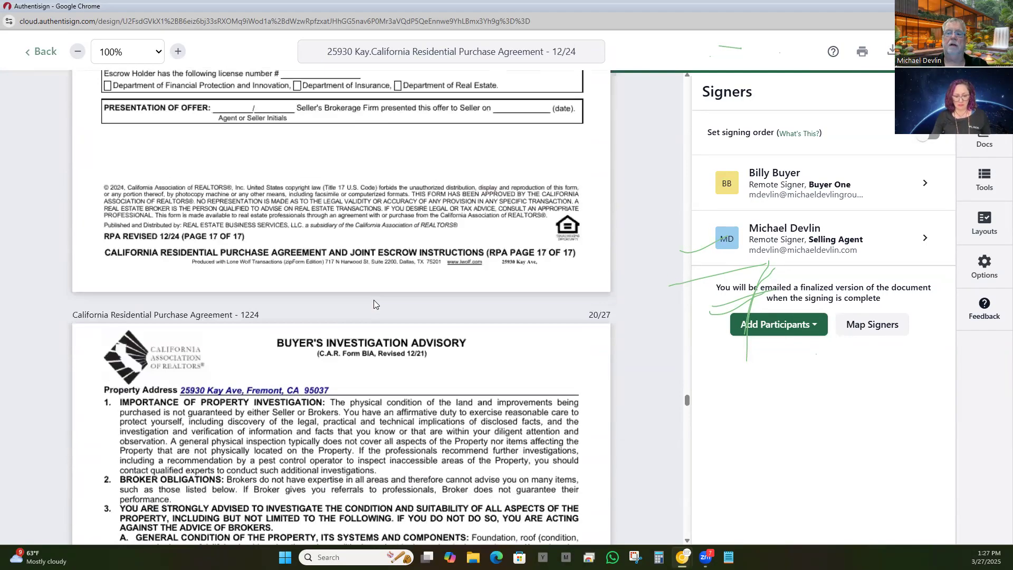
scroll(374, 303, "down", 18)
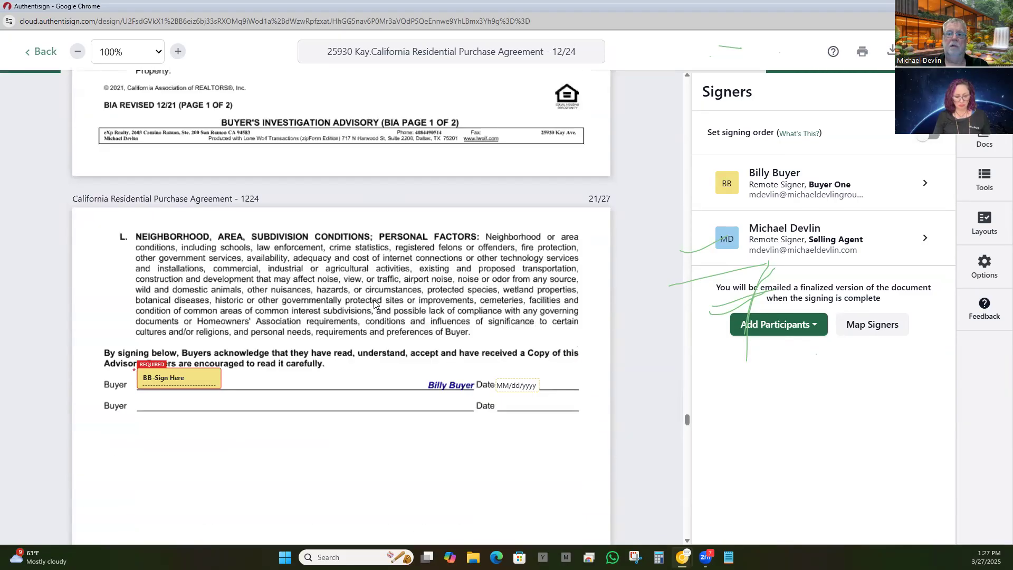
scroll(374, 311, "down", 20)
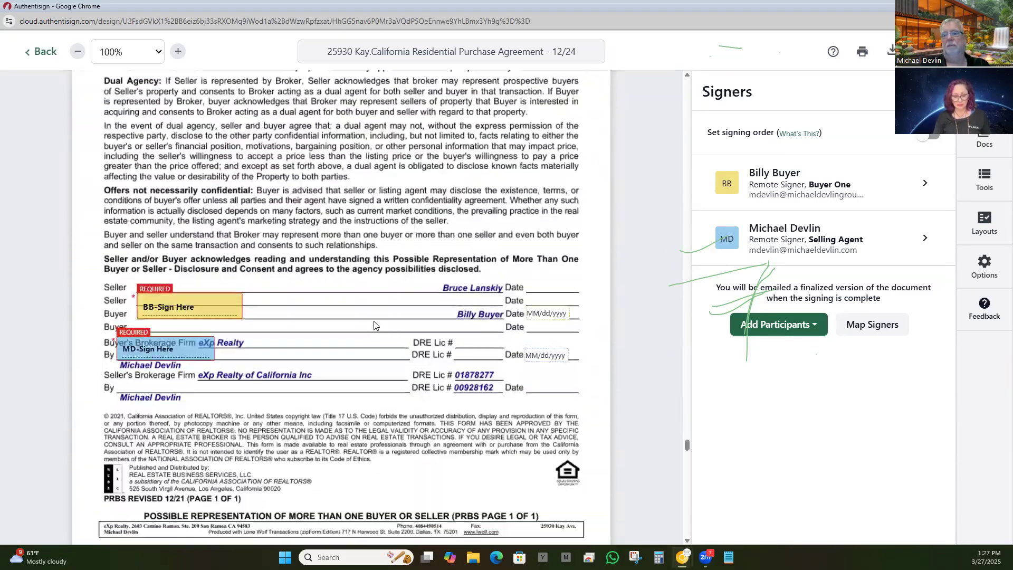
scroll(374, 333, "down", 10)
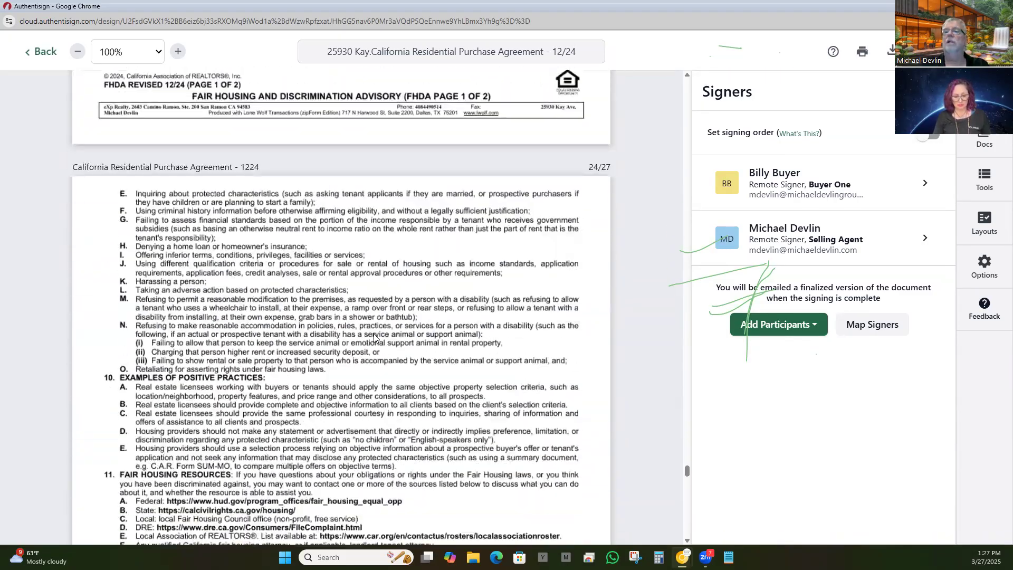
scroll(373, 337, "down", 8)
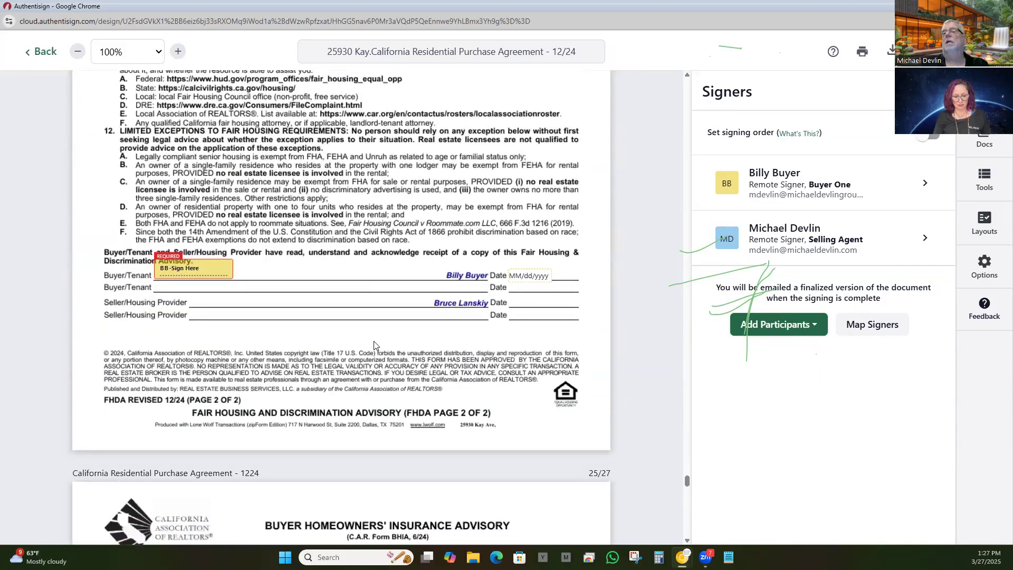
scroll(374, 344, "down", 8)
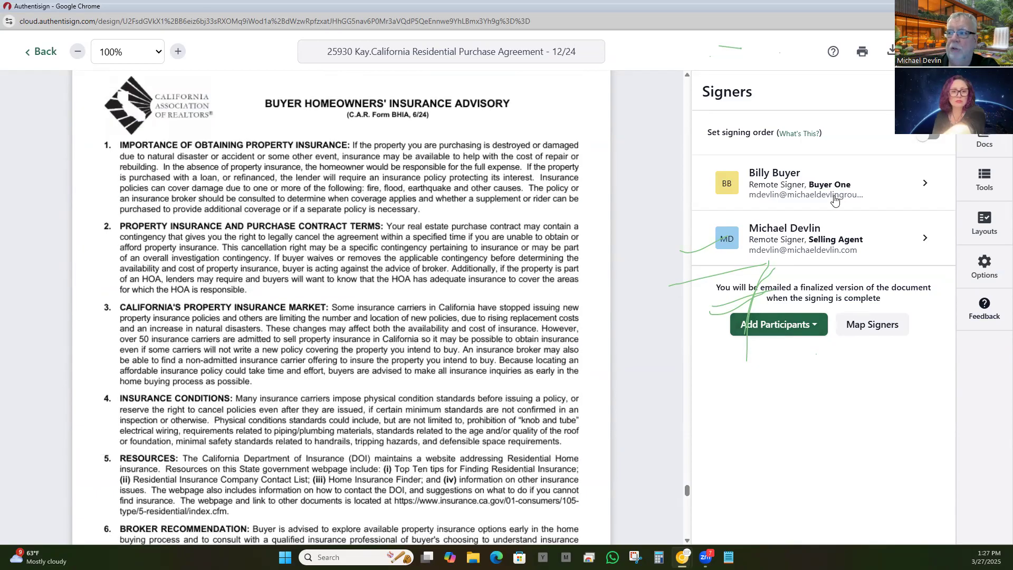
scroll(378, 275, "up", 5)
scroll(368, 283, "up", 4)
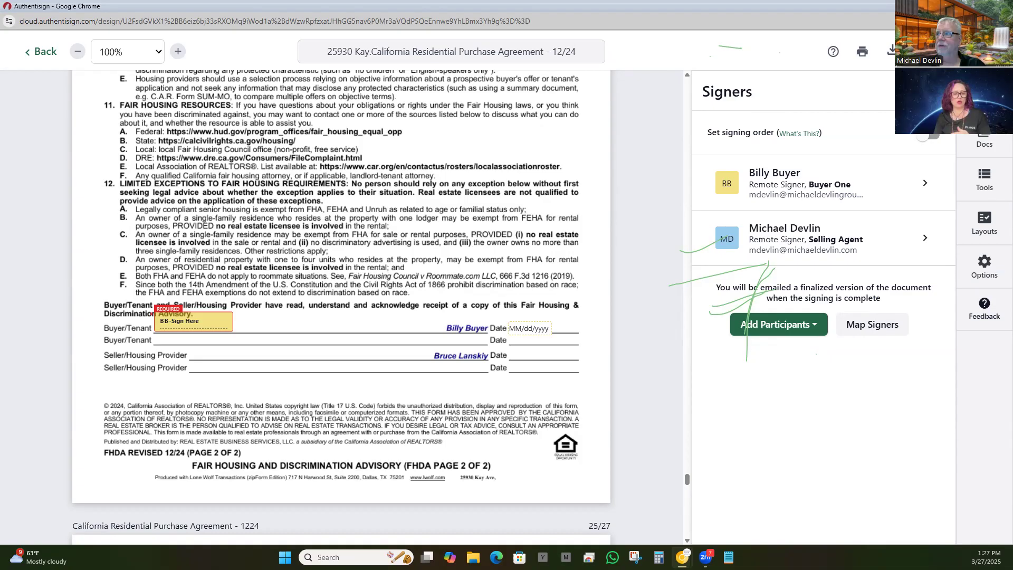
left_click(958, 51)
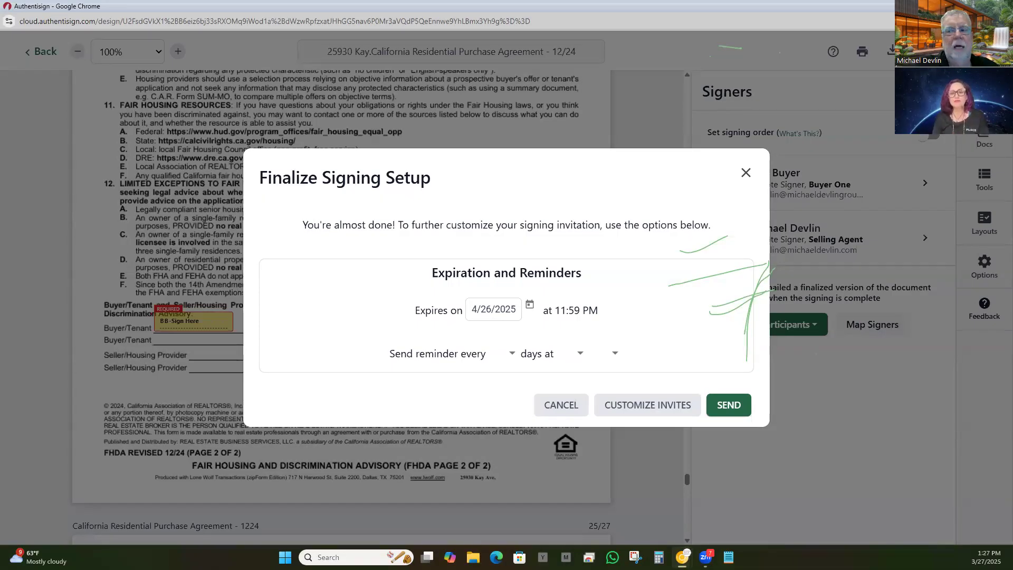
Step: Keep the 4/26/2025 expiration and send the agreement to its signers
left_click(740, 410)
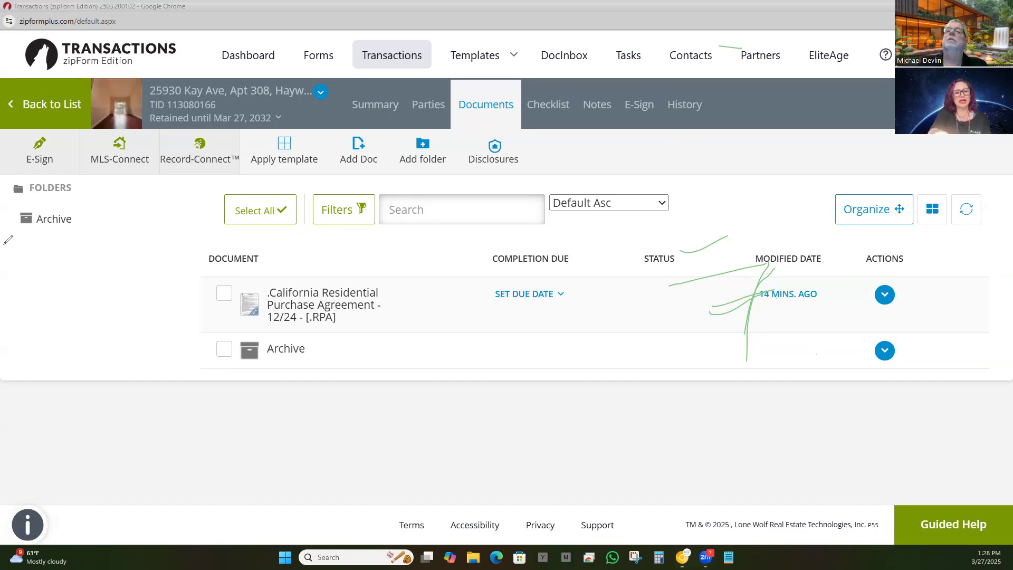
mouse_move(685, 283)
left_mouse_down()
mouse_move(727, 290)
mouse_move(751, 311)
left_mouse_up()
left_click(702, 246)
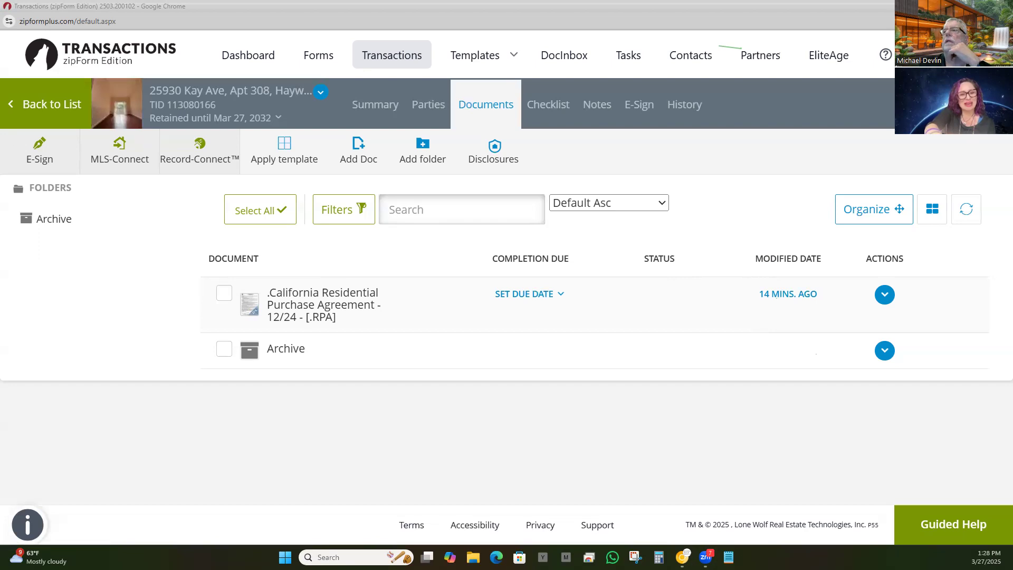
Step: Minimize the zipForm transaction window, then restore it from Chrome's taskbar window previews
left_click(682, 557)
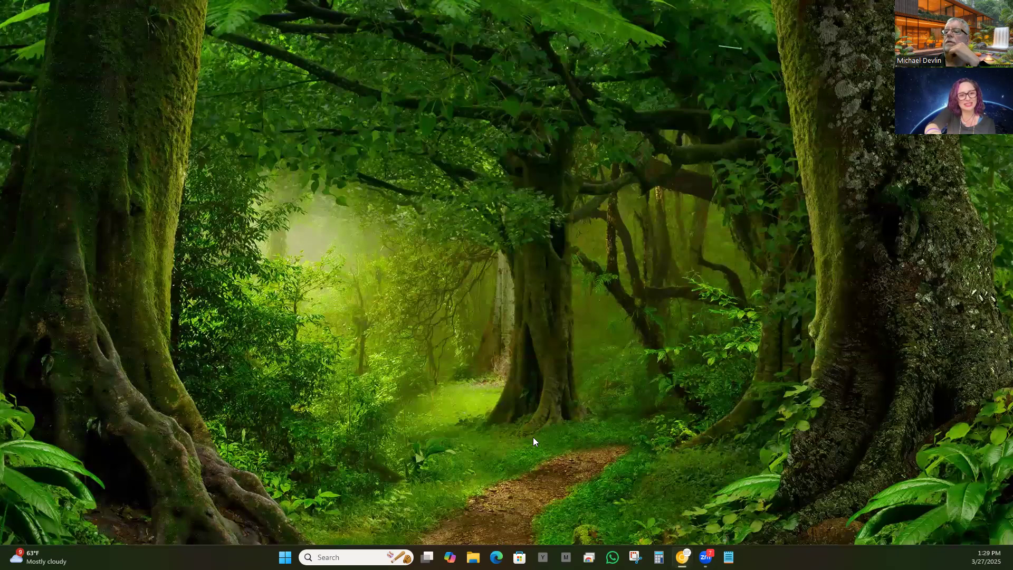
mouse_move(683, 557)
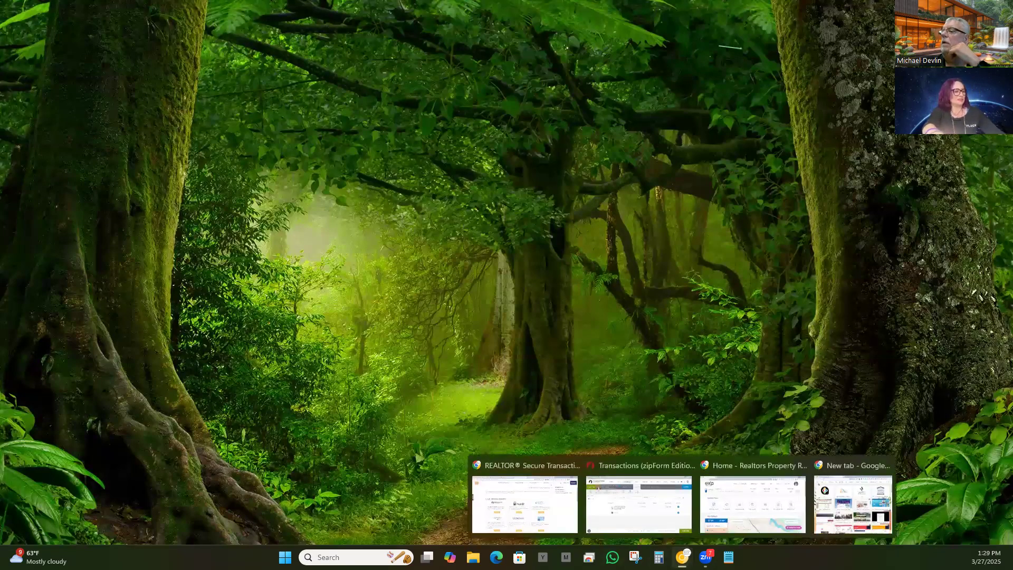
left_click(507, 475)
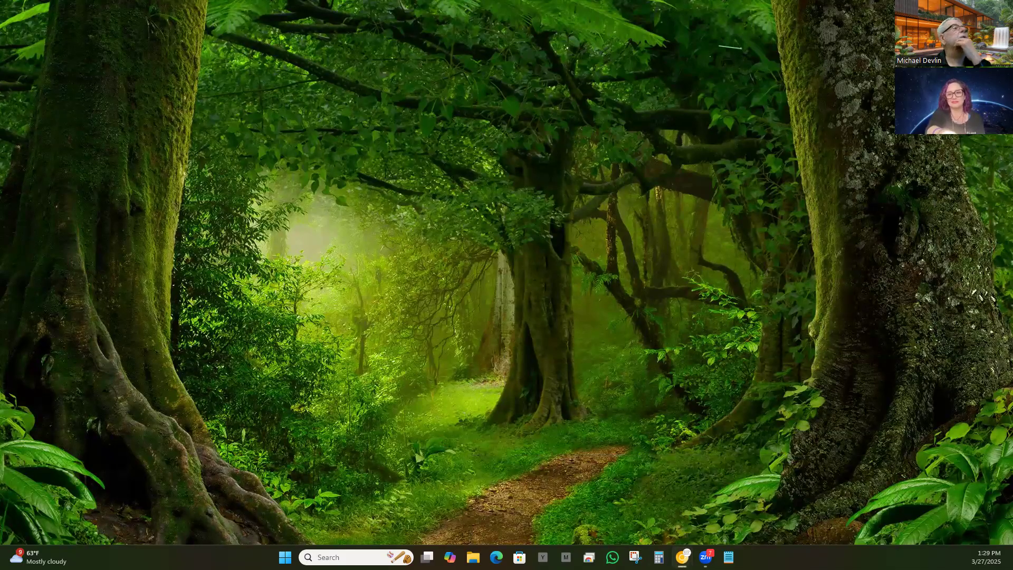
mouse_move(682, 557)
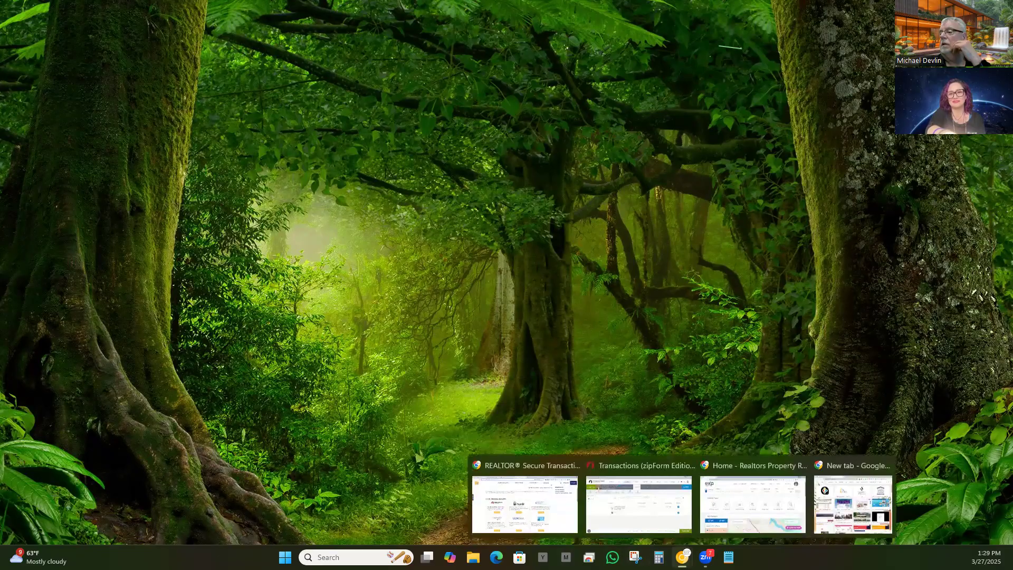
left_click(638, 507)
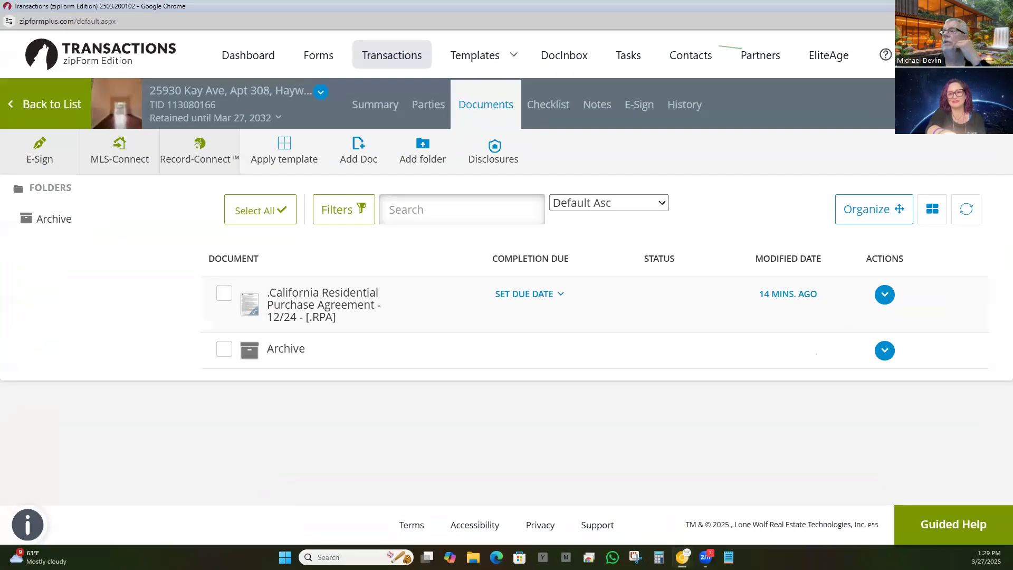
Step: Minimize the Transactions and Realtors Property Resource windows to reach the Mastering ZipForms browser window
left_click(1001, 6)
mouse_move(694, 550)
left_click(695, 498)
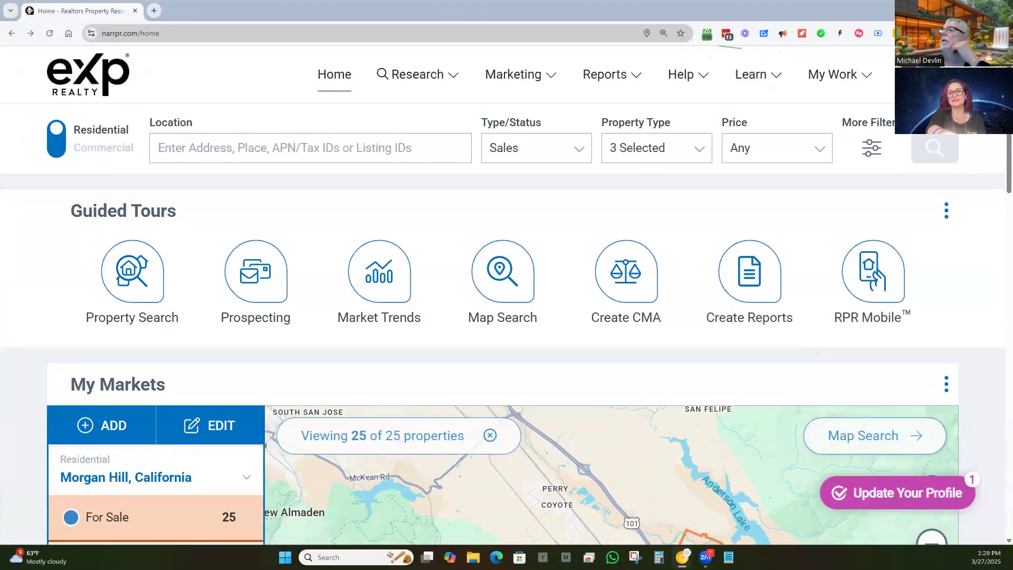
left_click(1001, 6)
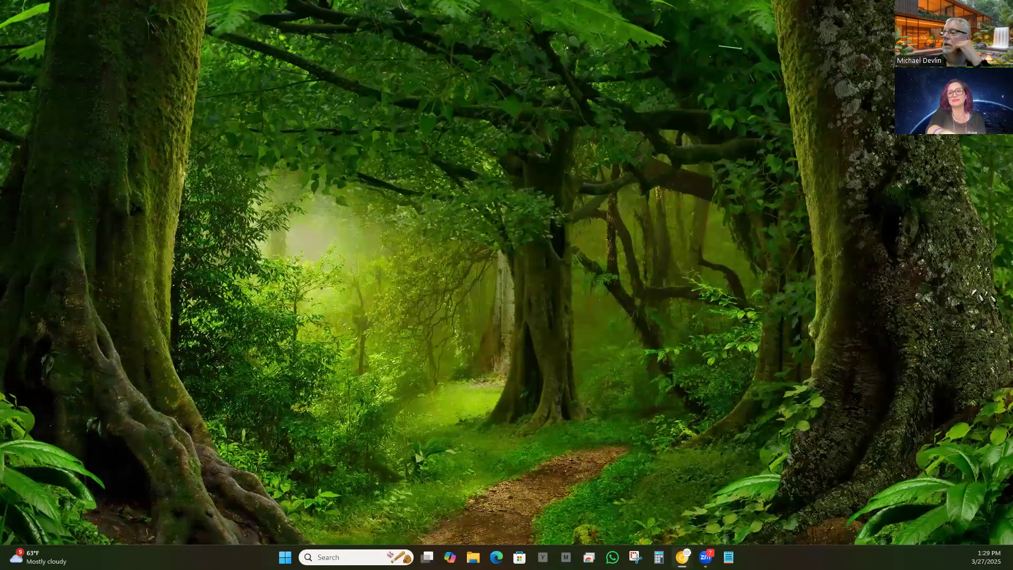
mouse_move(684, 555)
left_click(750, 479)
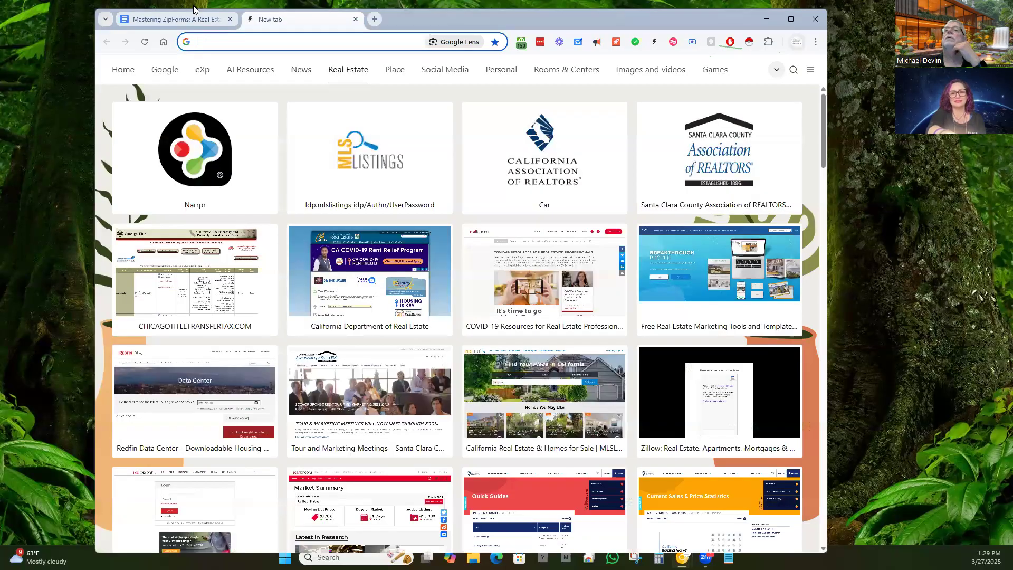
Step: Switch to the Mastering ZipForms tab and scroll to the ZipForms vs PLACE/Brivity heading
left_click(174, 21)
scroll(383, 363, "down", 9)
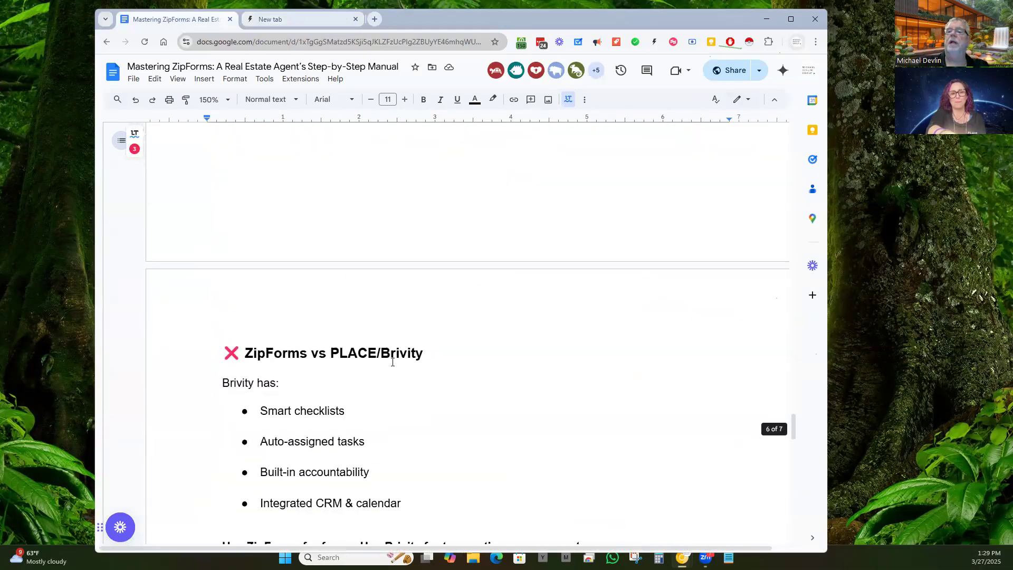
scroll(401, 373, "down", 2)
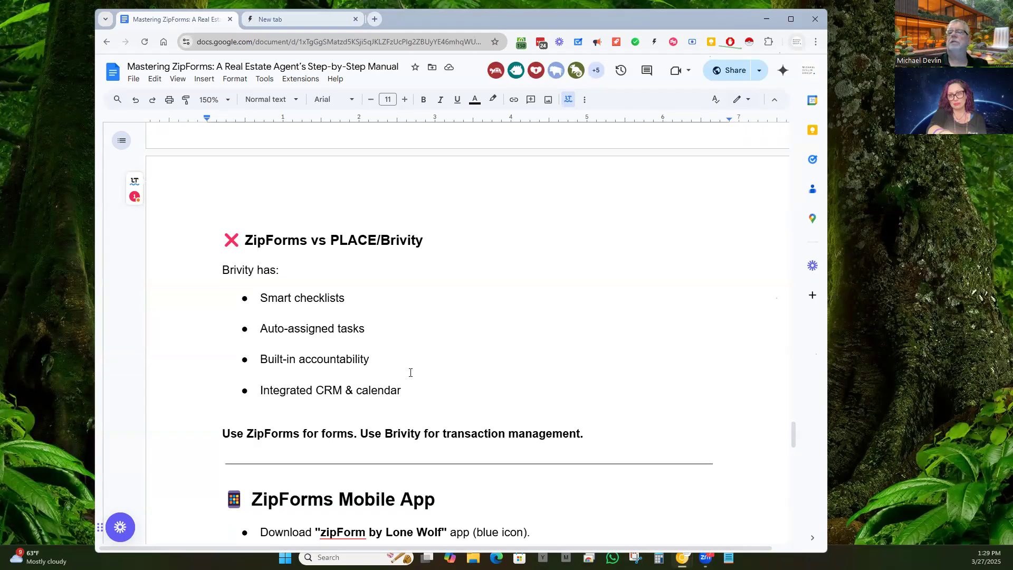
Step: Scroll the manual down to the ZipForms Mobile App and Additional Resources sections
scroll(429, 366, "down", 6)
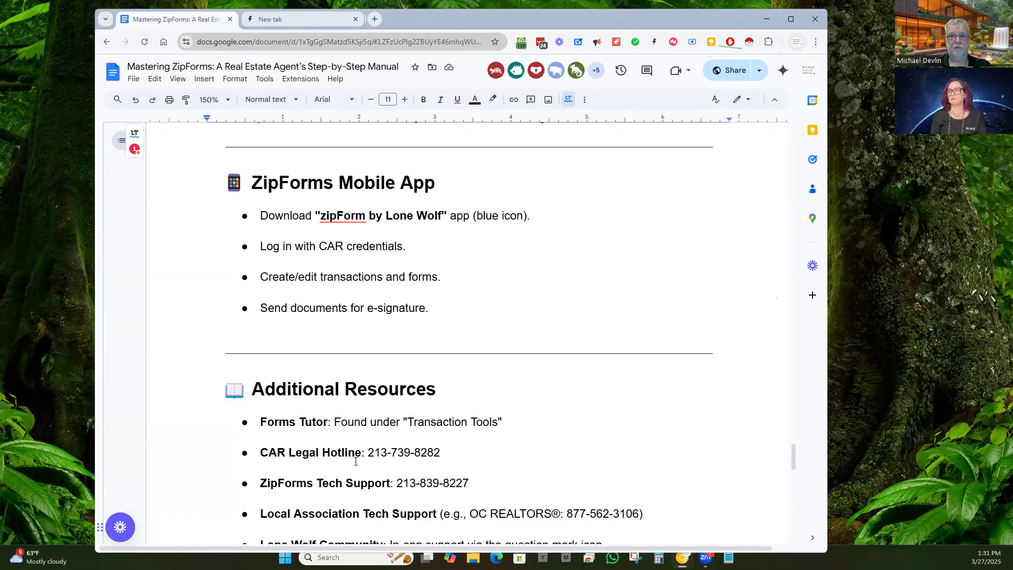
Step: Highlight the CAR Legal Hotline, ZipForms Tech Support and Local Association lines, then scroll to Final Thoughts
scroll(338, 346, "down", 2)
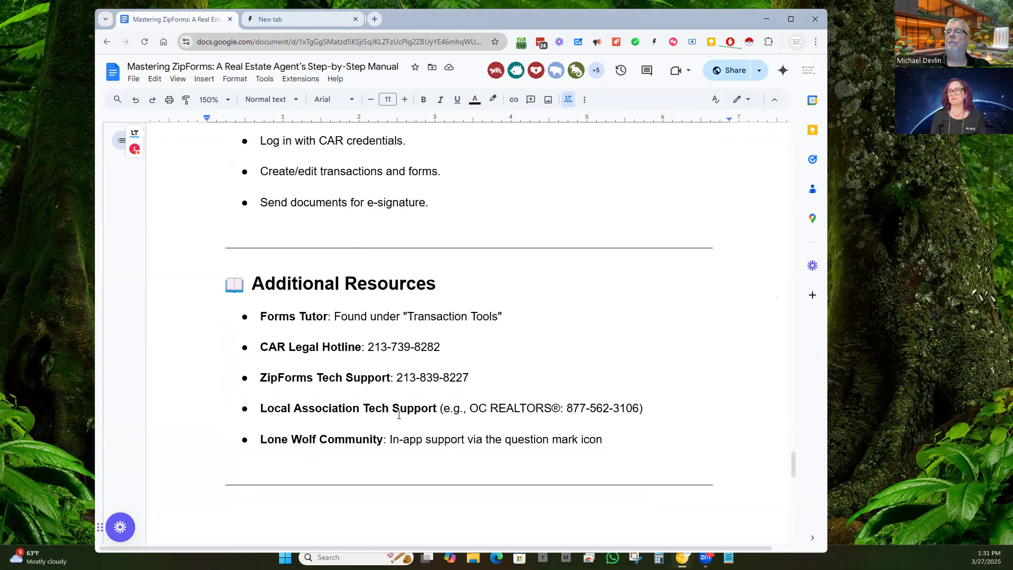
left_click_drag(441, 346, 370, 347)
left_click_drag(469, 378, 353, 373)
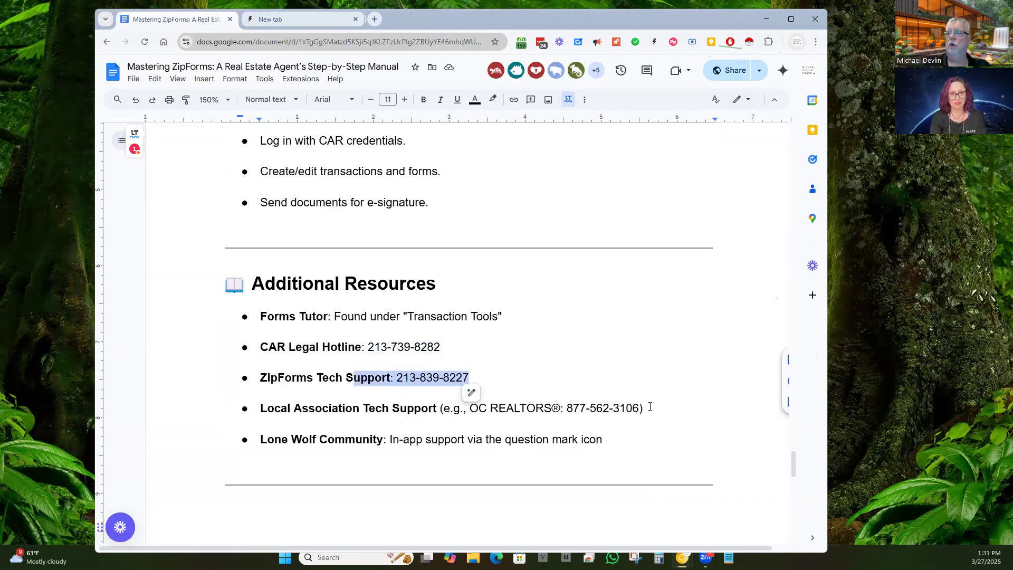
left_click_drag(646, 407, 257, 414)
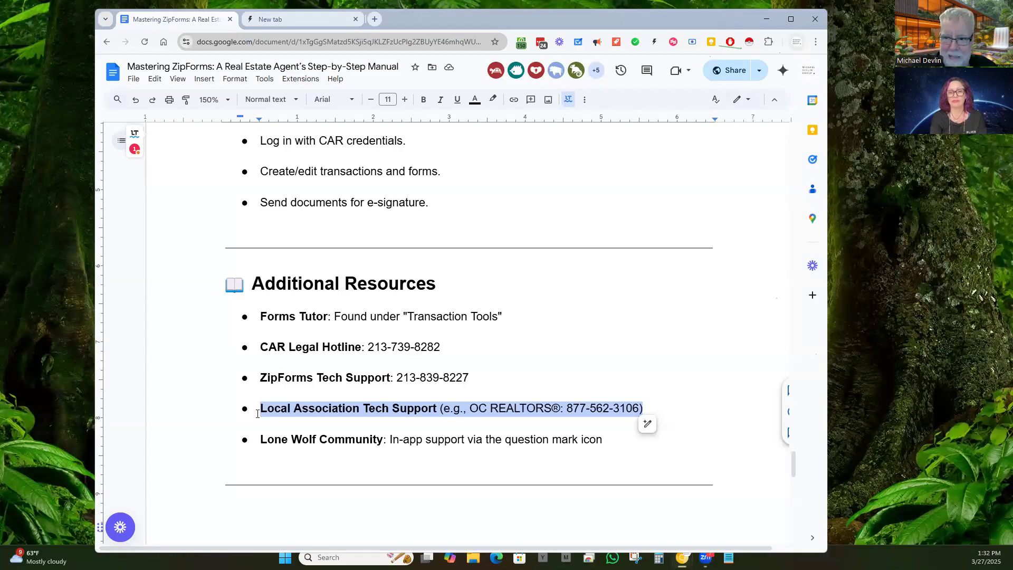
scroll(316, 336, "down", 5)
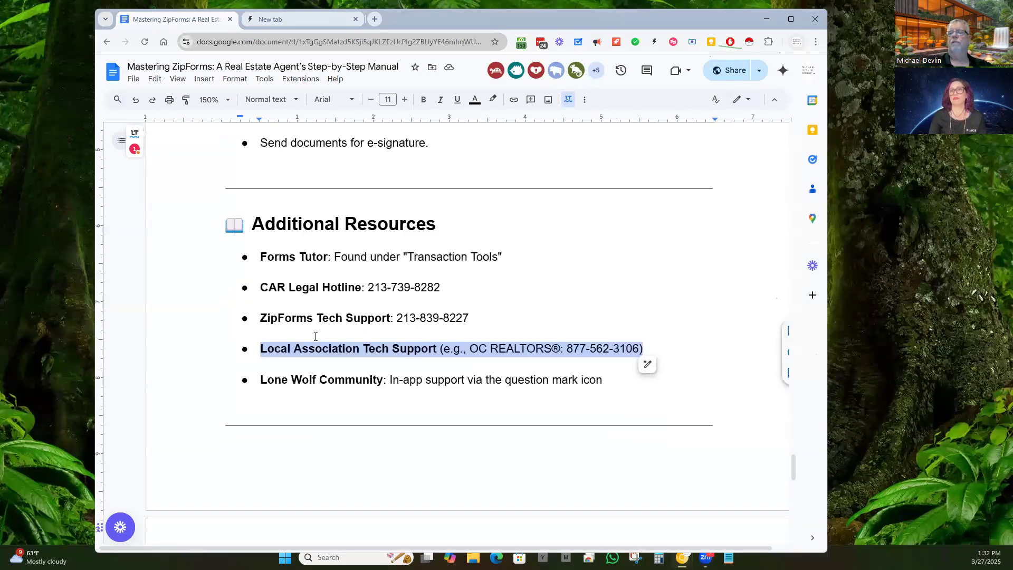
scroll(315, 337, "down", 2)
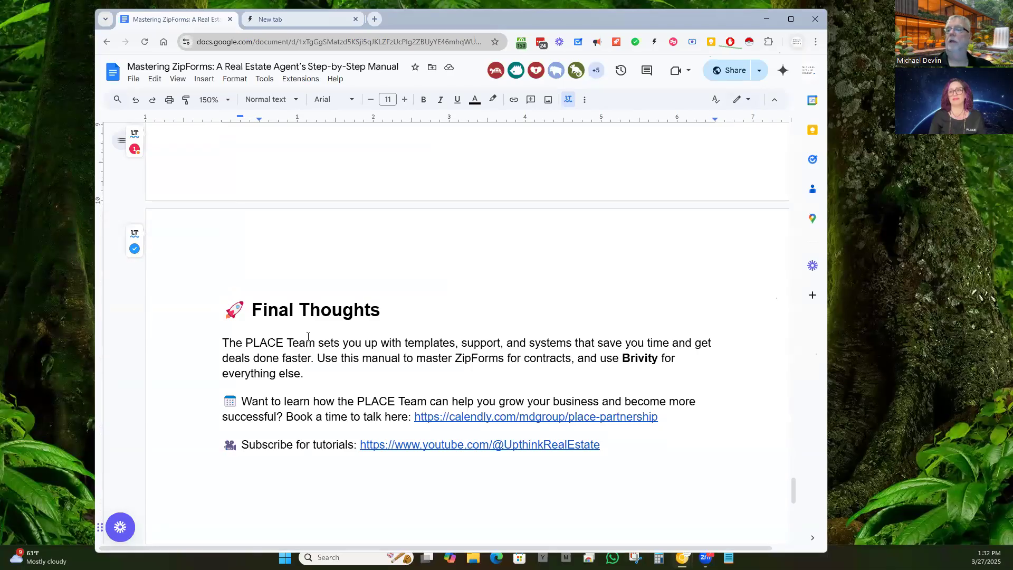
Step: Maximize Chrome and place the cursor on the blank line below the YouTube link
left_click(791, 21)
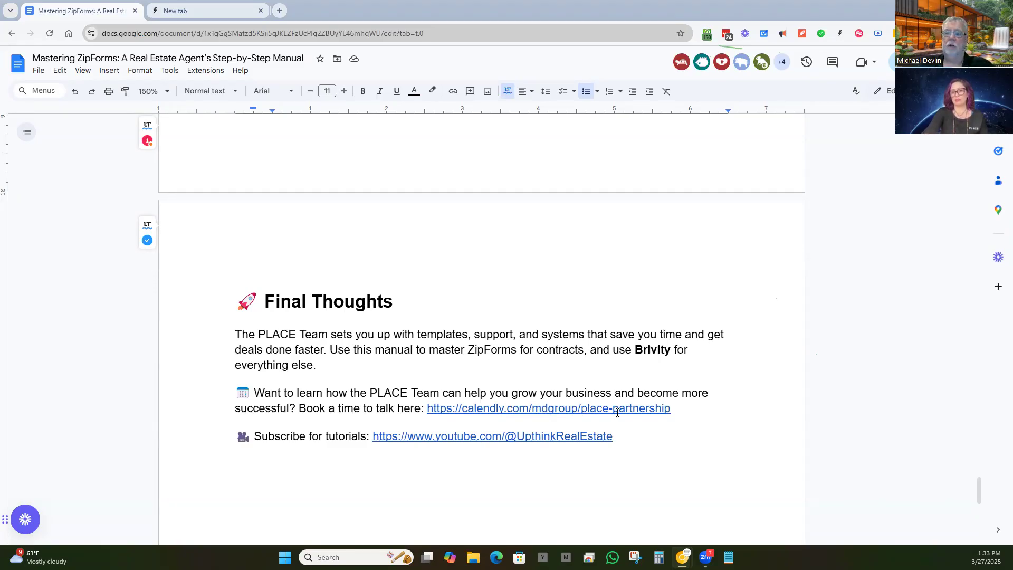
left_click(628, 474)
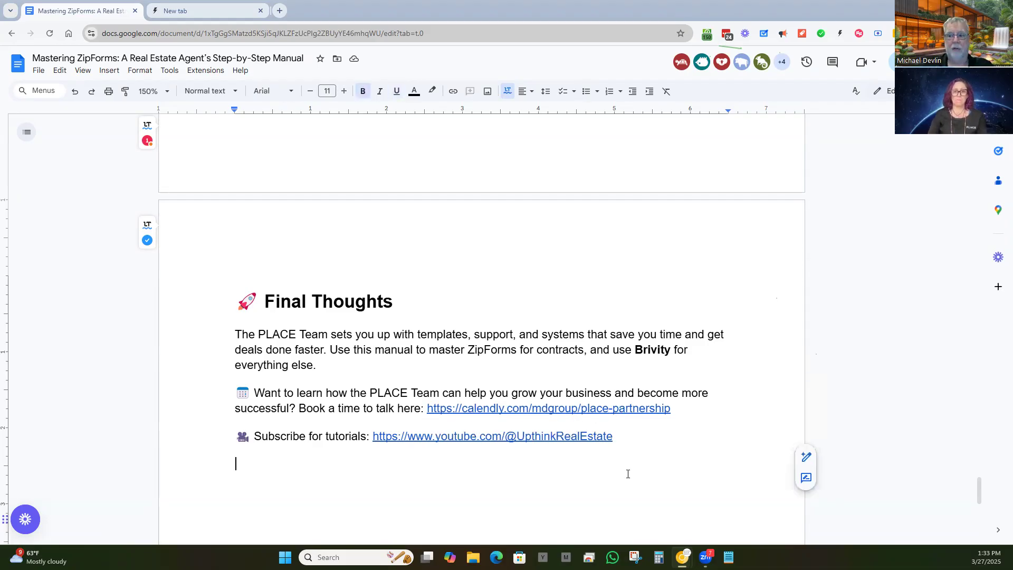